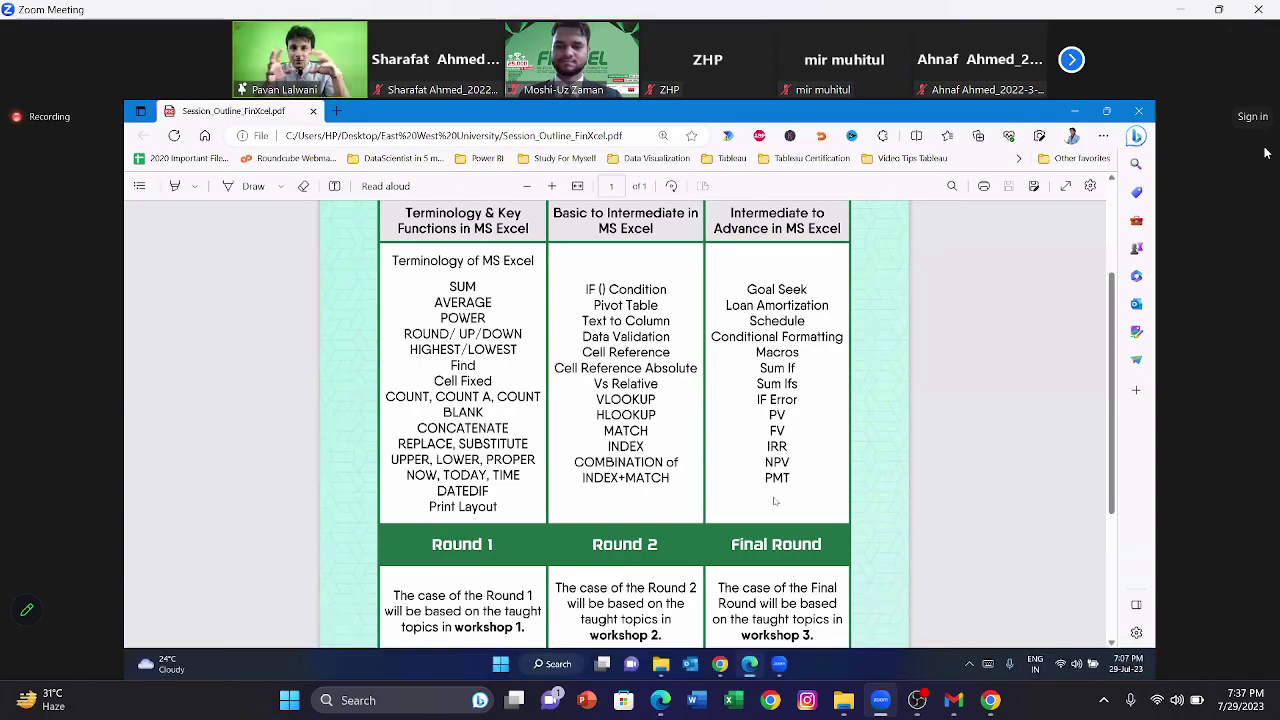
Step: Lower the system sound volume
key("XF86AudioLowerVolume")
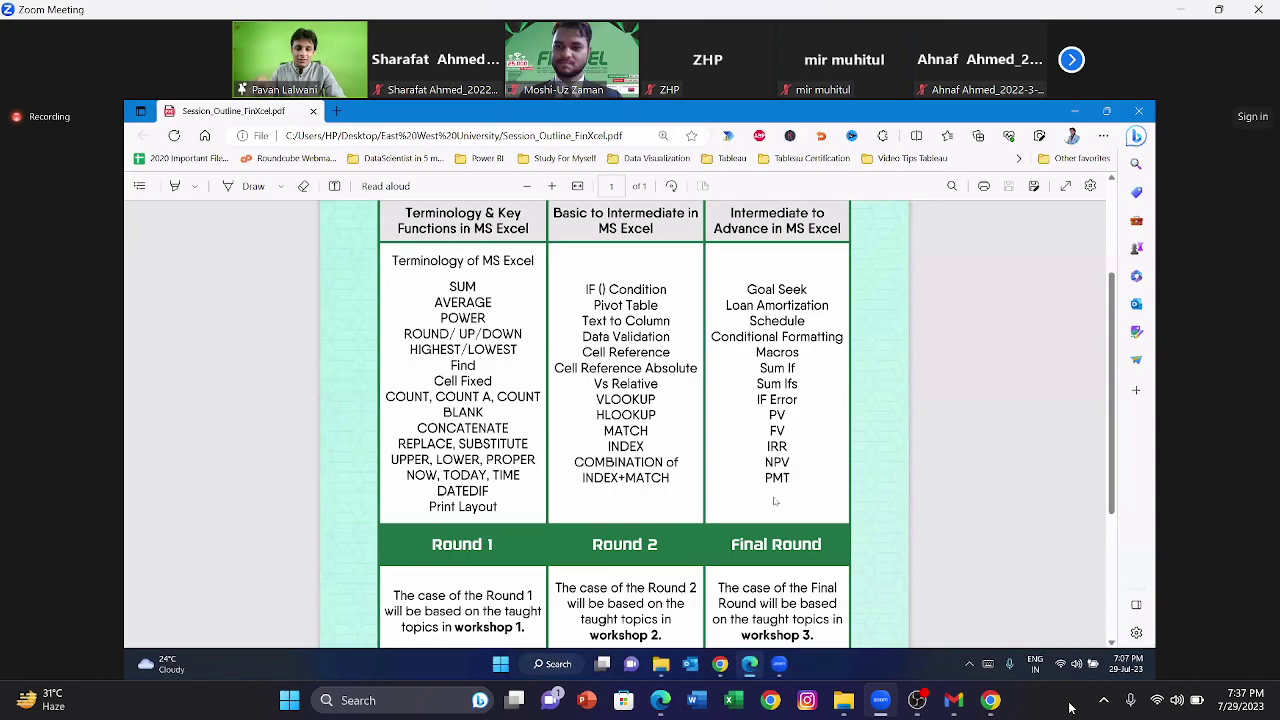
Step: Bring the OBS Studio recorder to the front and check the meeting window behind it
left_click(919, 702)
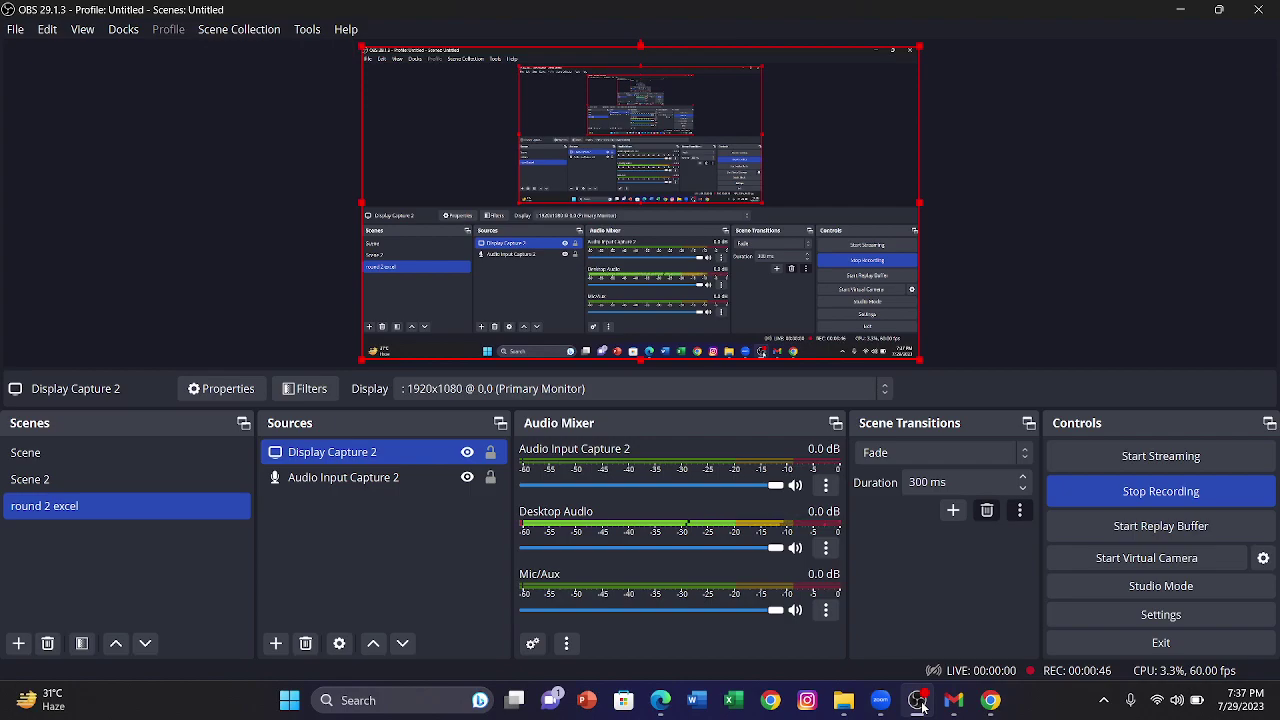
left_click(919, 702)
left_click(919, 702)
Step: Minimise the recorder to return to the meeting window
left_click(919, 702)
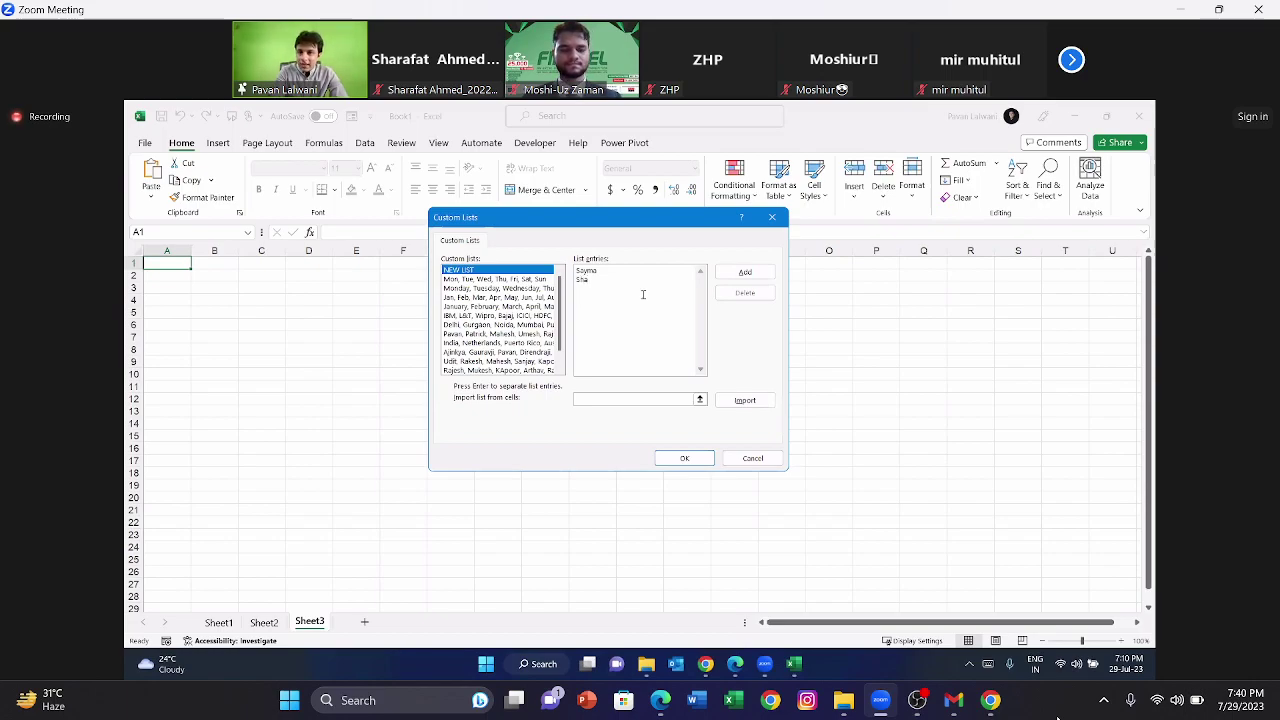
Step: Correct the misspelled second list entry by retyping the name, then start a new line
key("BackSpace")
key("BackSpace")
type("azzad")
key("Return")
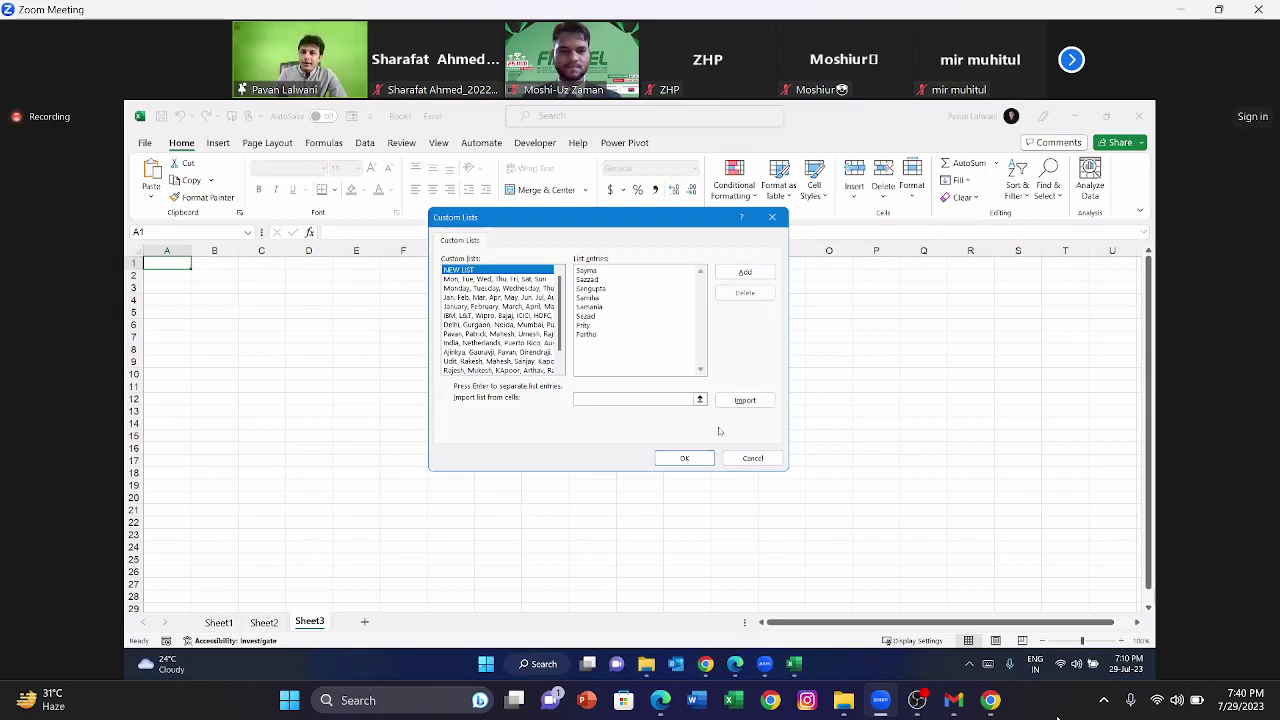
Step: Add the eight names as a new custom list and close Custom Lists and Excel Options
left_click(745, 272)
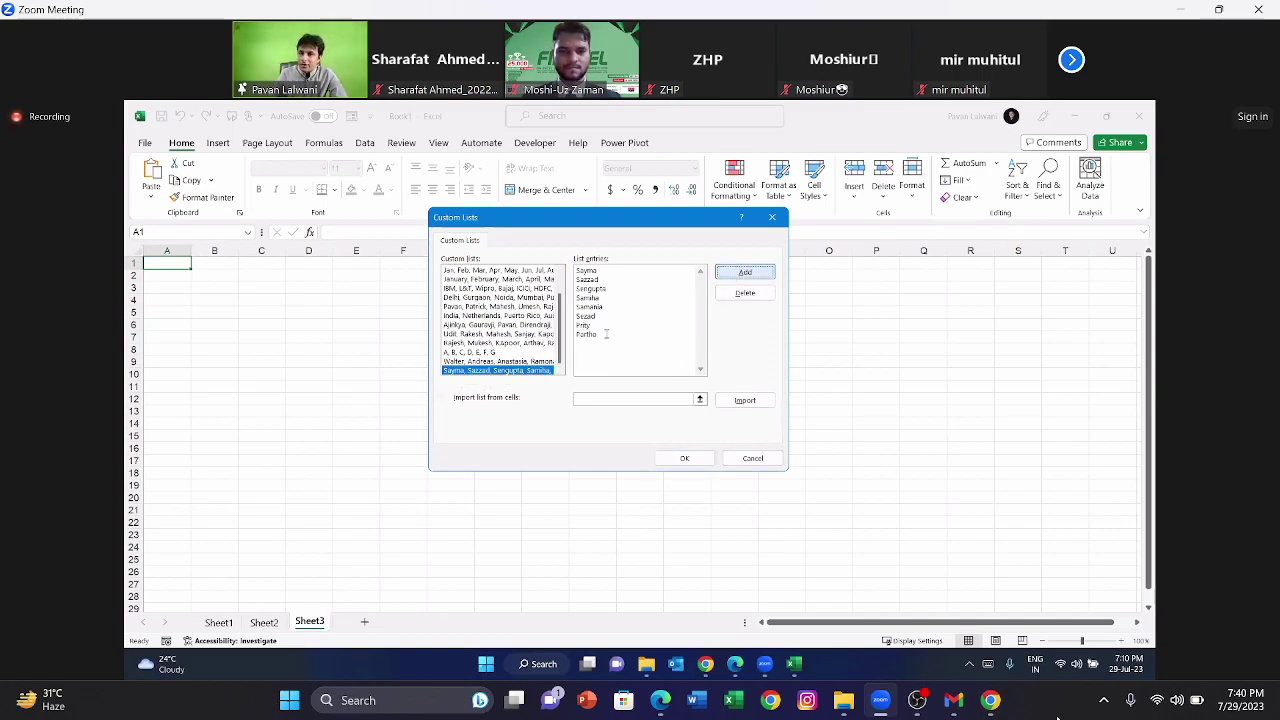
left_click(708, 460)
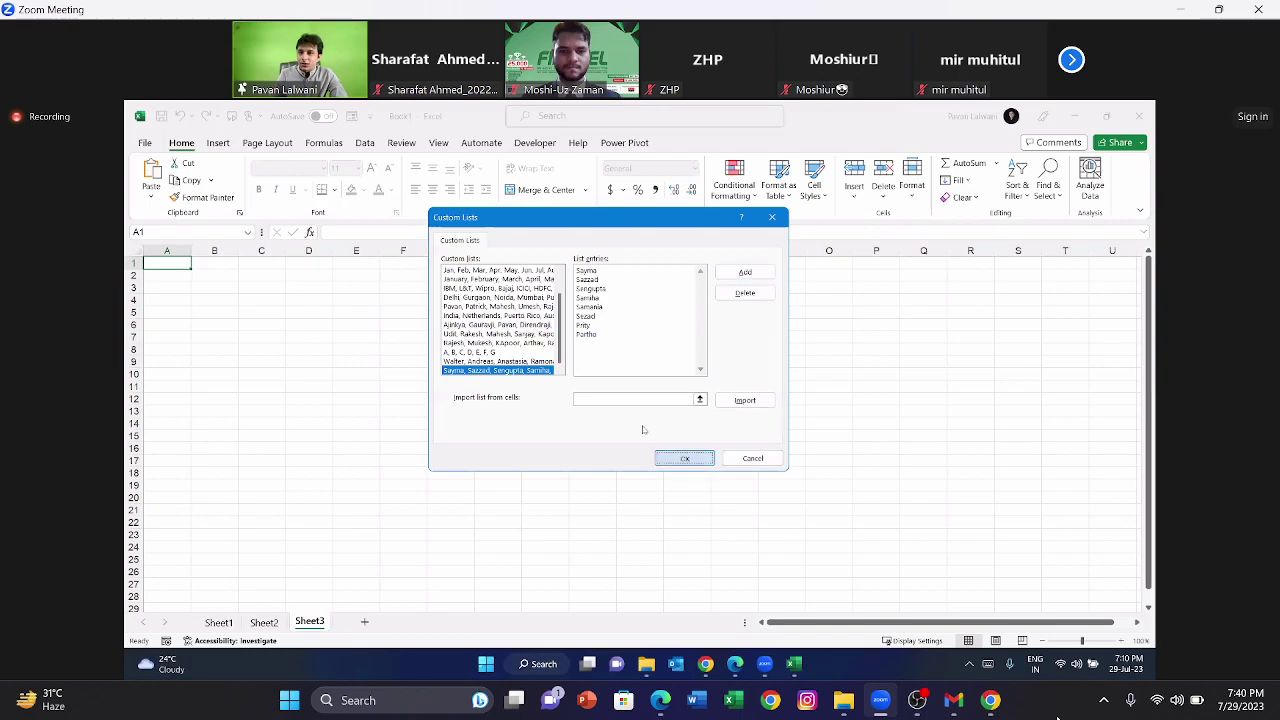
left_click(840, 585)
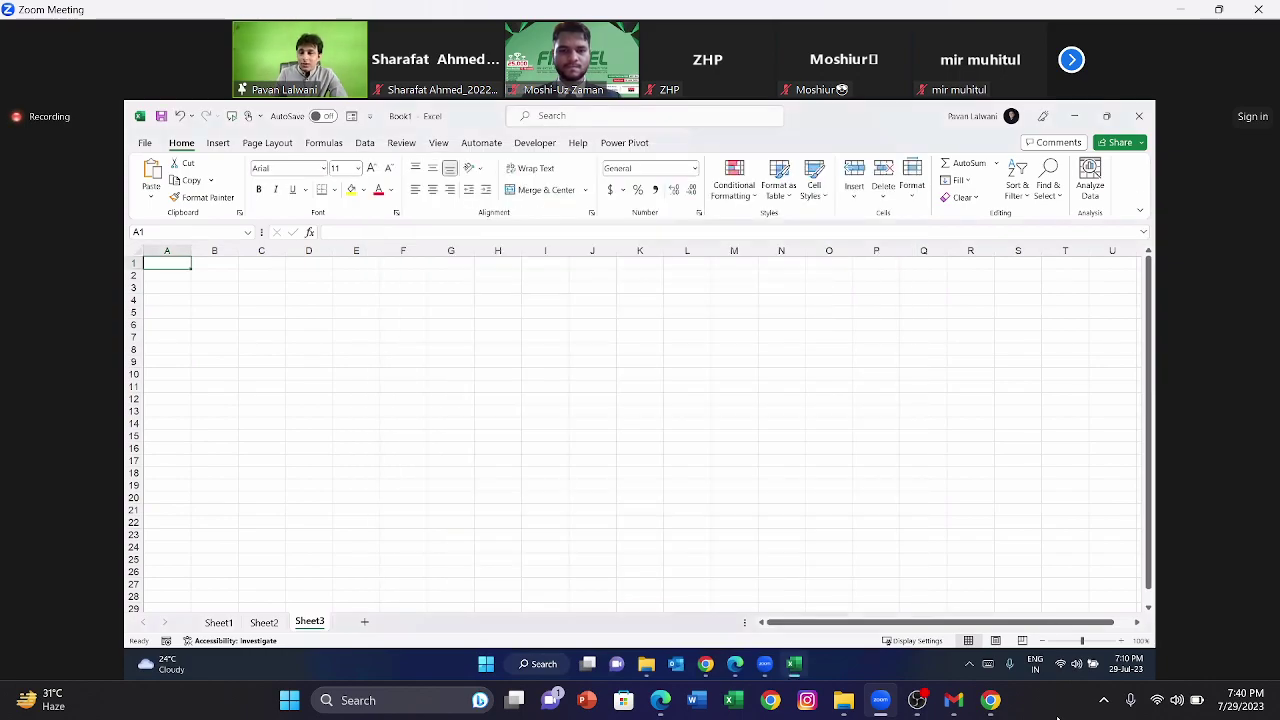
Step: Enter the first custom-list name in A1, fill it down to A12, and widen column A
left_click(1121, 641)
left_click(1121, 641)
left_click(1121, 641)
left_click(1121, 641)
left_click(1121, 641)
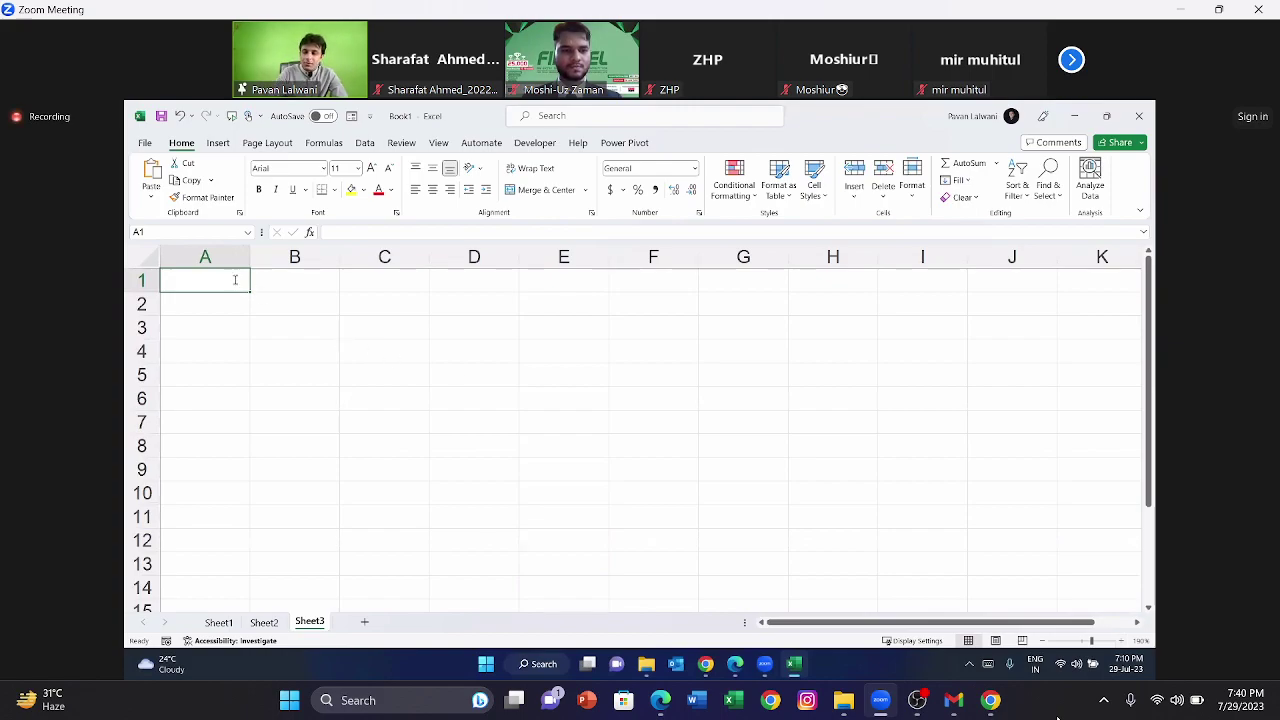
type("Prity")
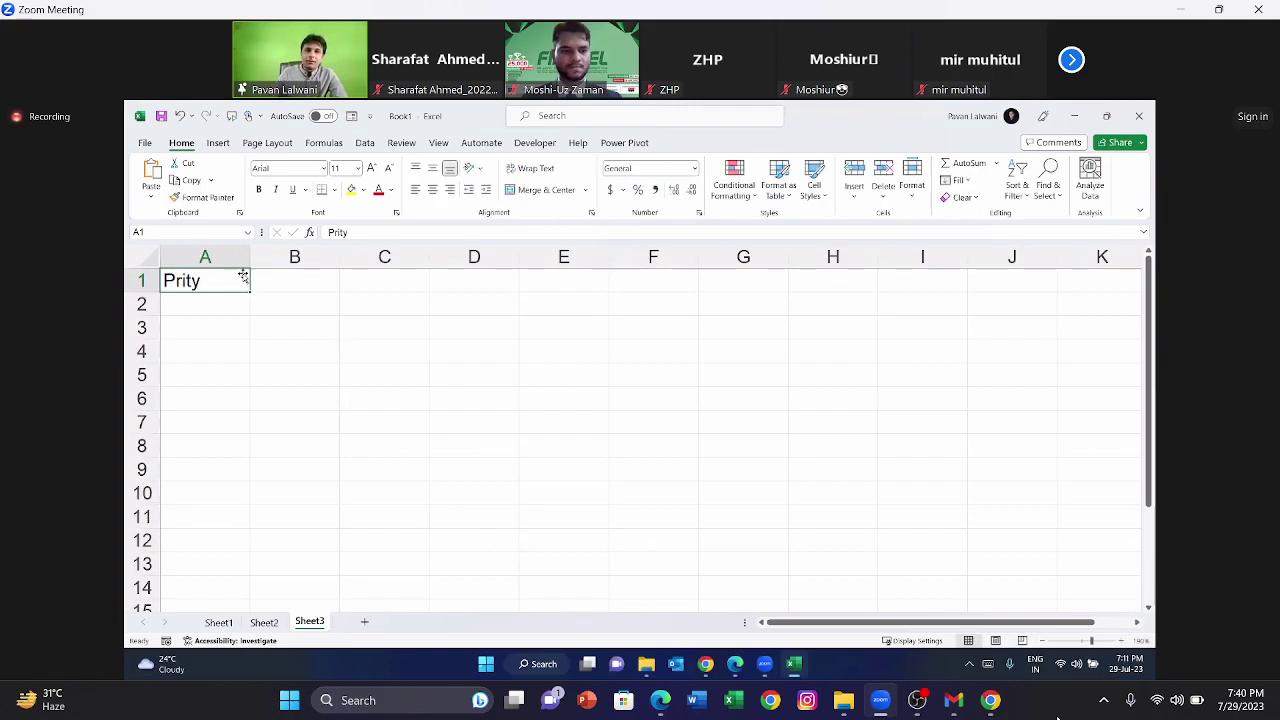
left_click_drag(250, 291, 250, 545)
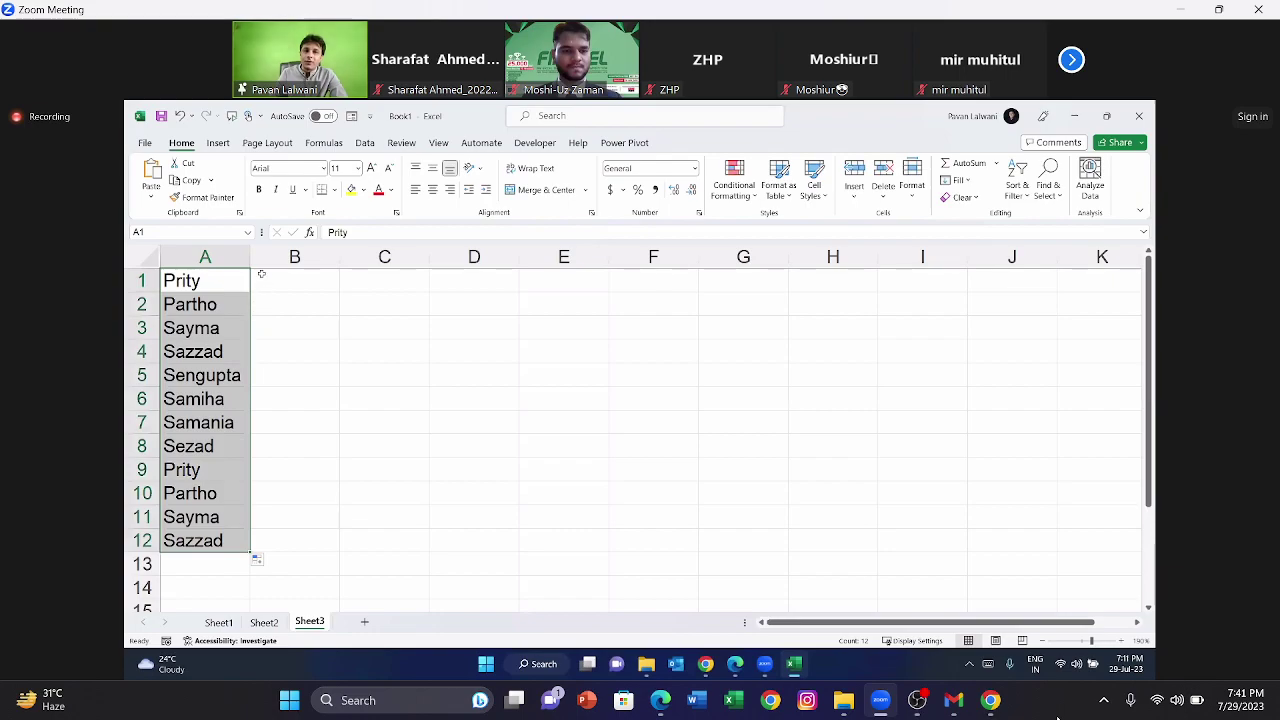
left_click_drag(250, 257, 267, 257)
left_click(349, 299)
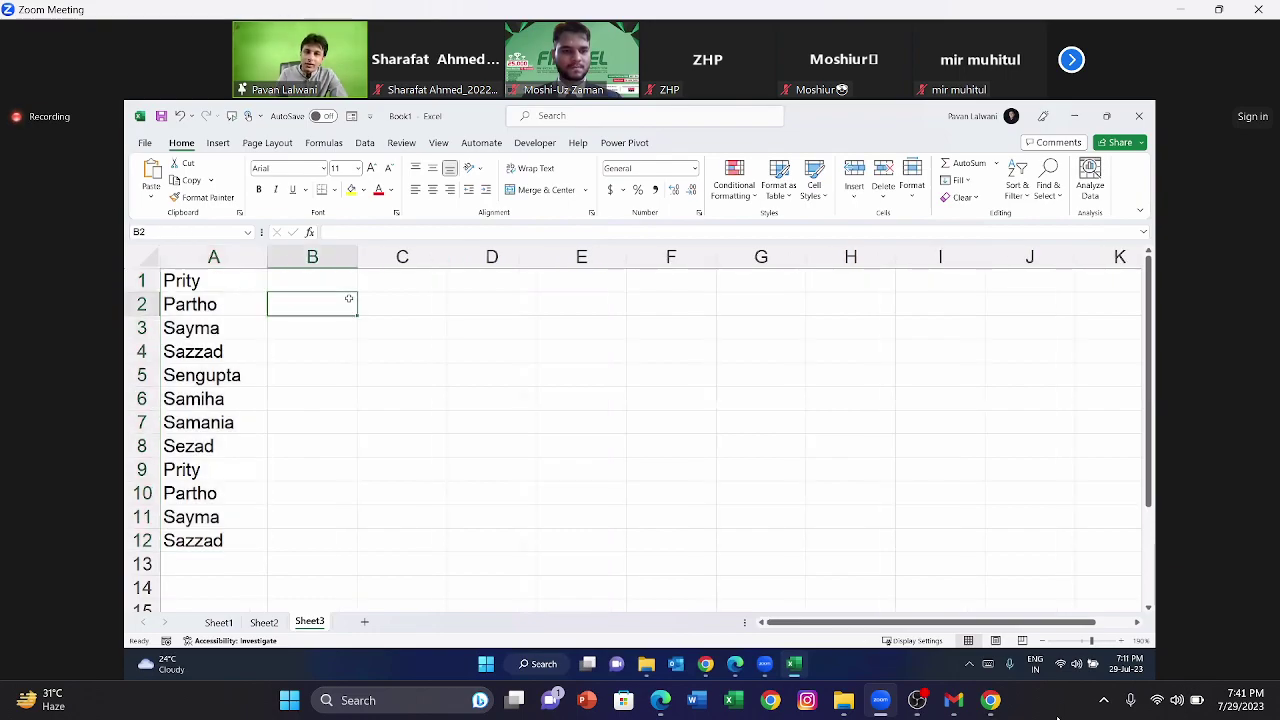
Step: Start a second series mid-list in C1 and fill it down to C12
left_click(443, 285)
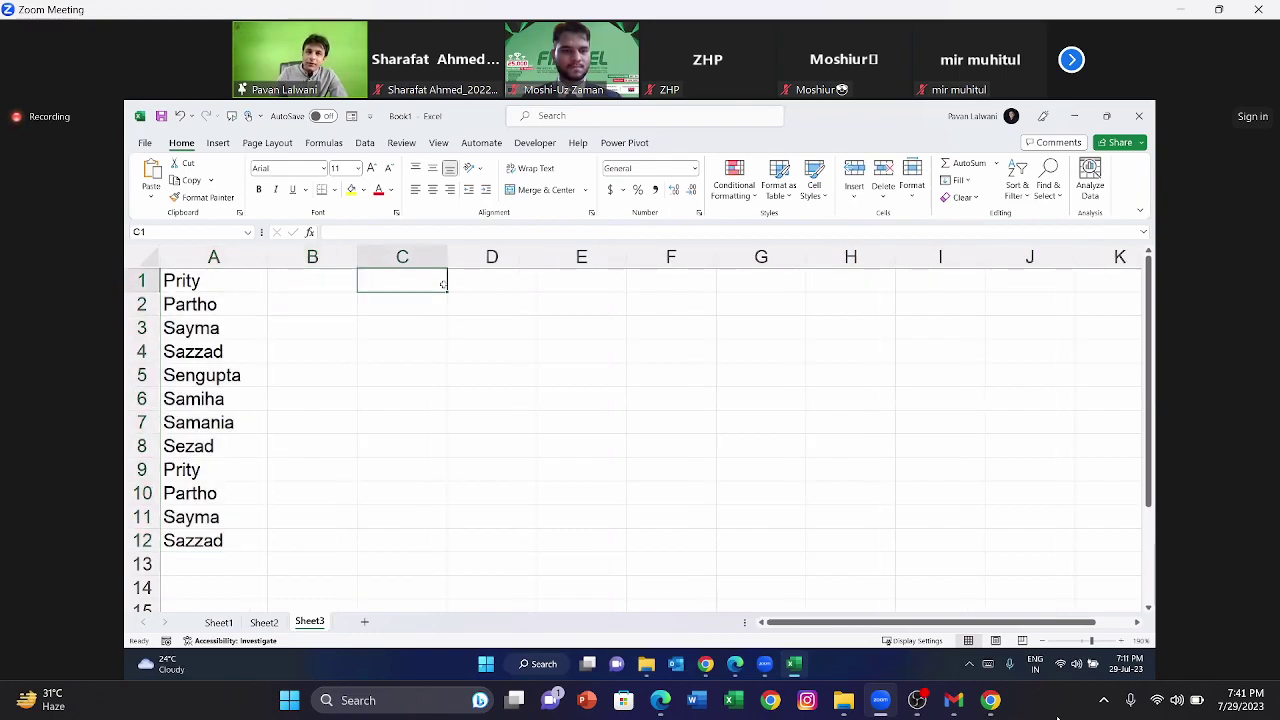
type("Samania")
key("Return")
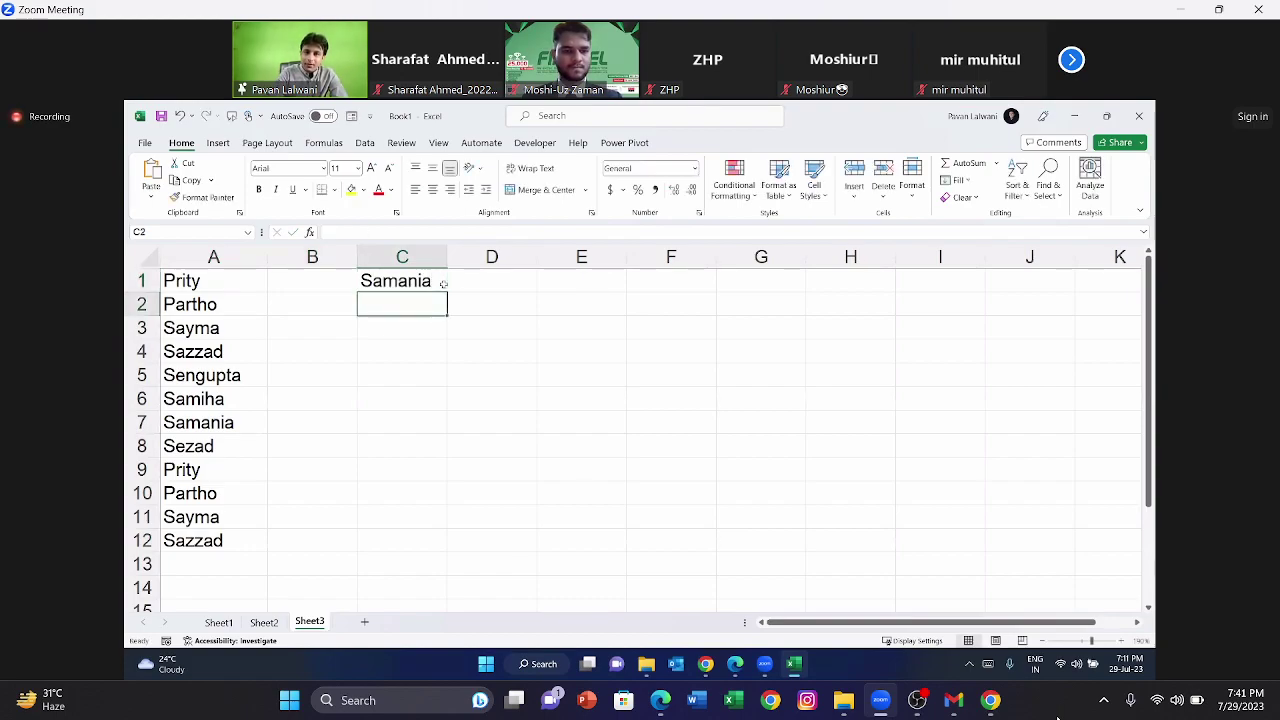
left_click(444, 286)
left_click_drag(446, 288, 446, 557)
left_click(575, 386)
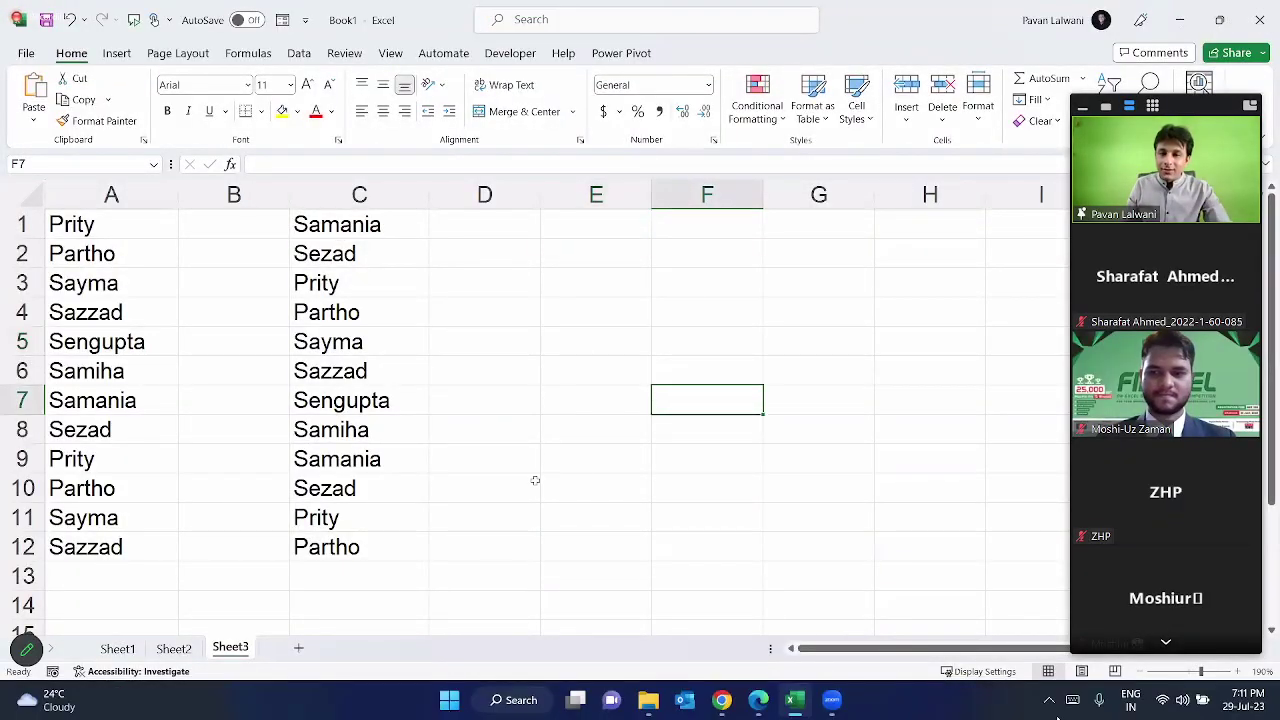
left_click(27, 53)
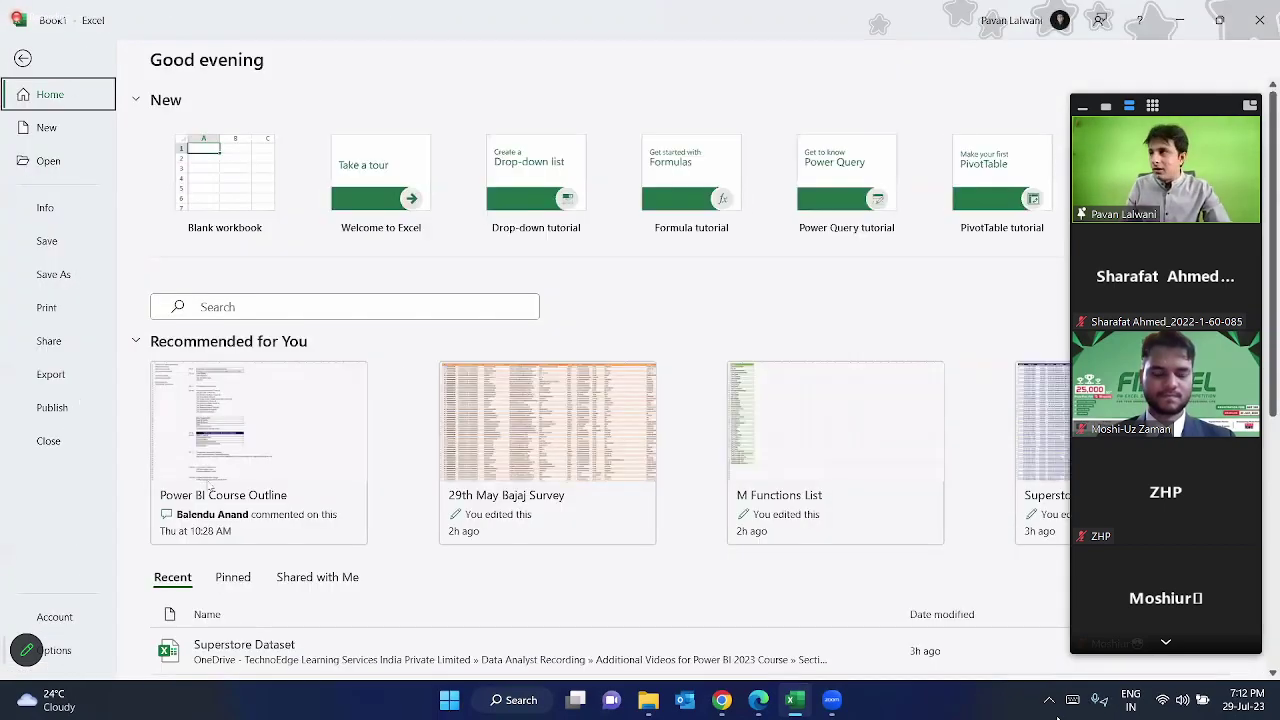
left_click(50, 650)
left_click(333, 259)
scroll(921, 358, "down", 15)
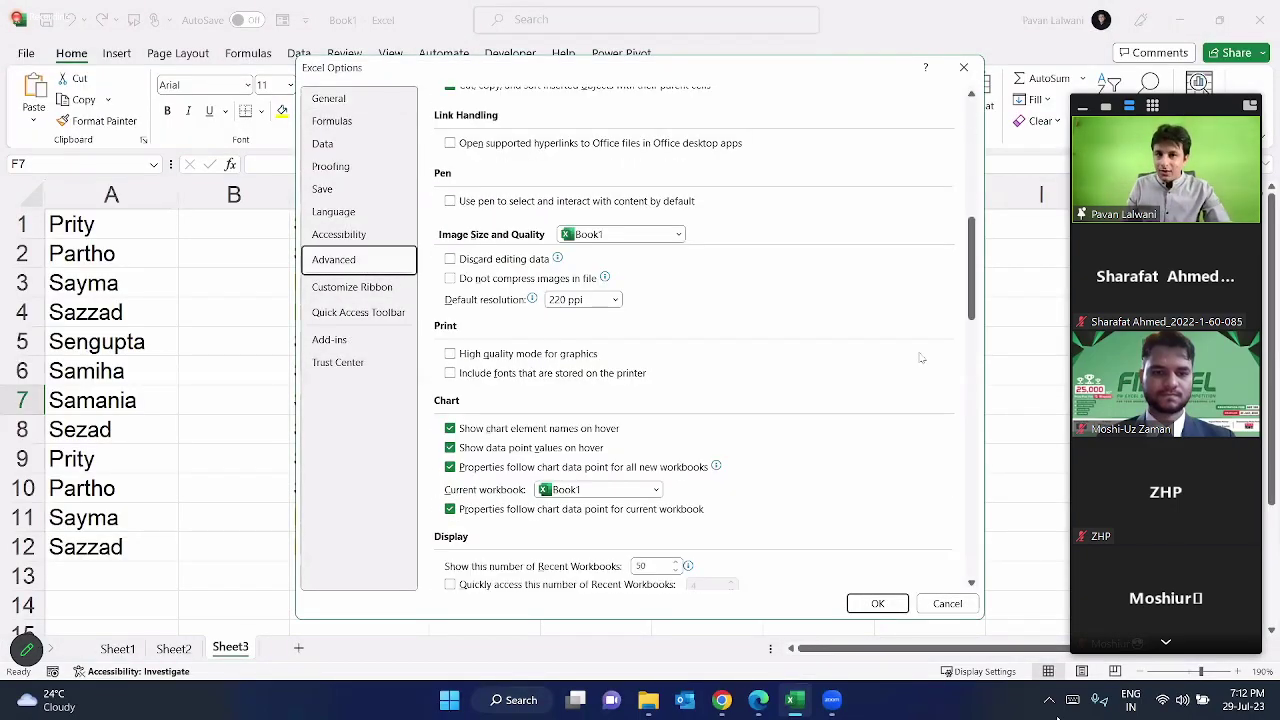
scroll(921, 358, "down", 10)
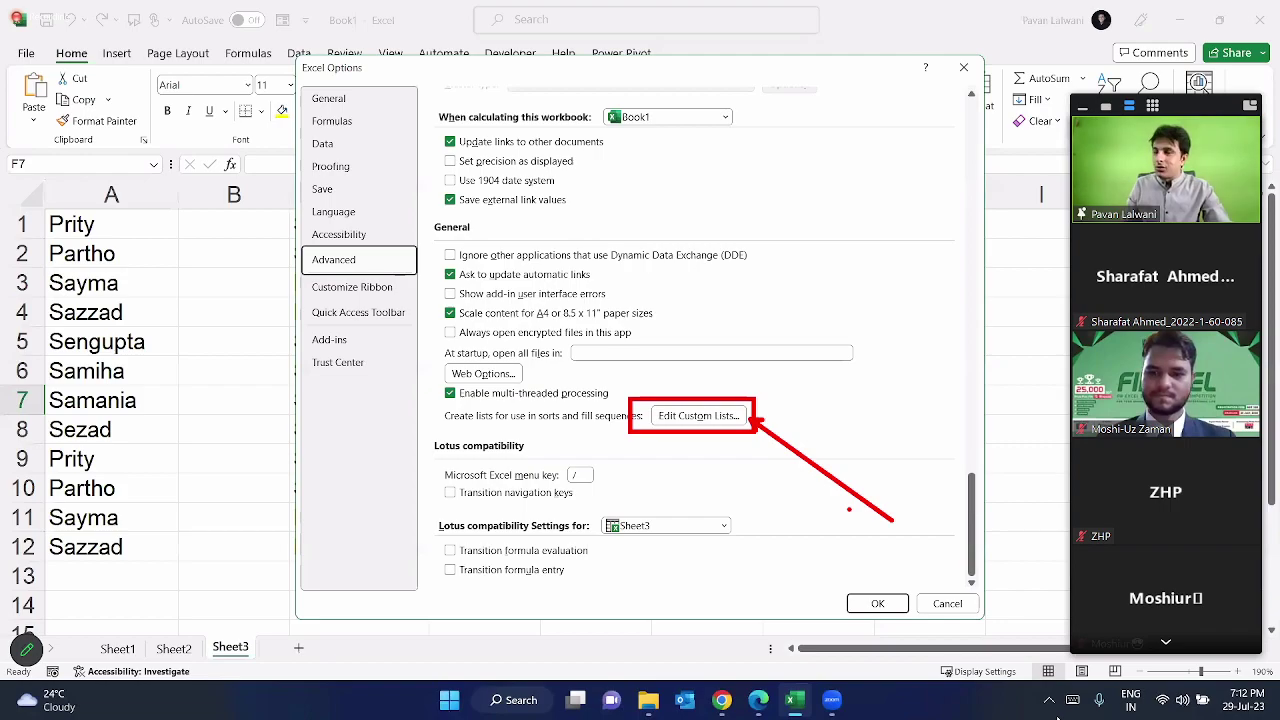
left_click(698, 415)
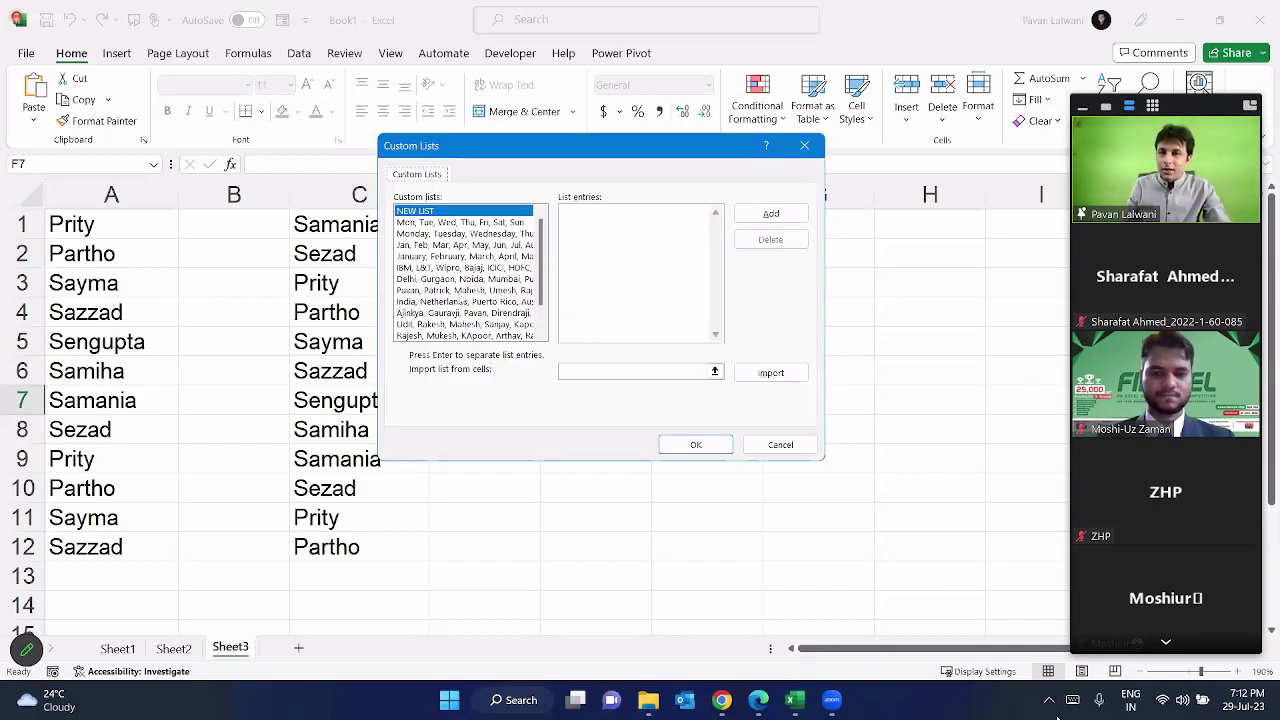
left_click(470, 301)
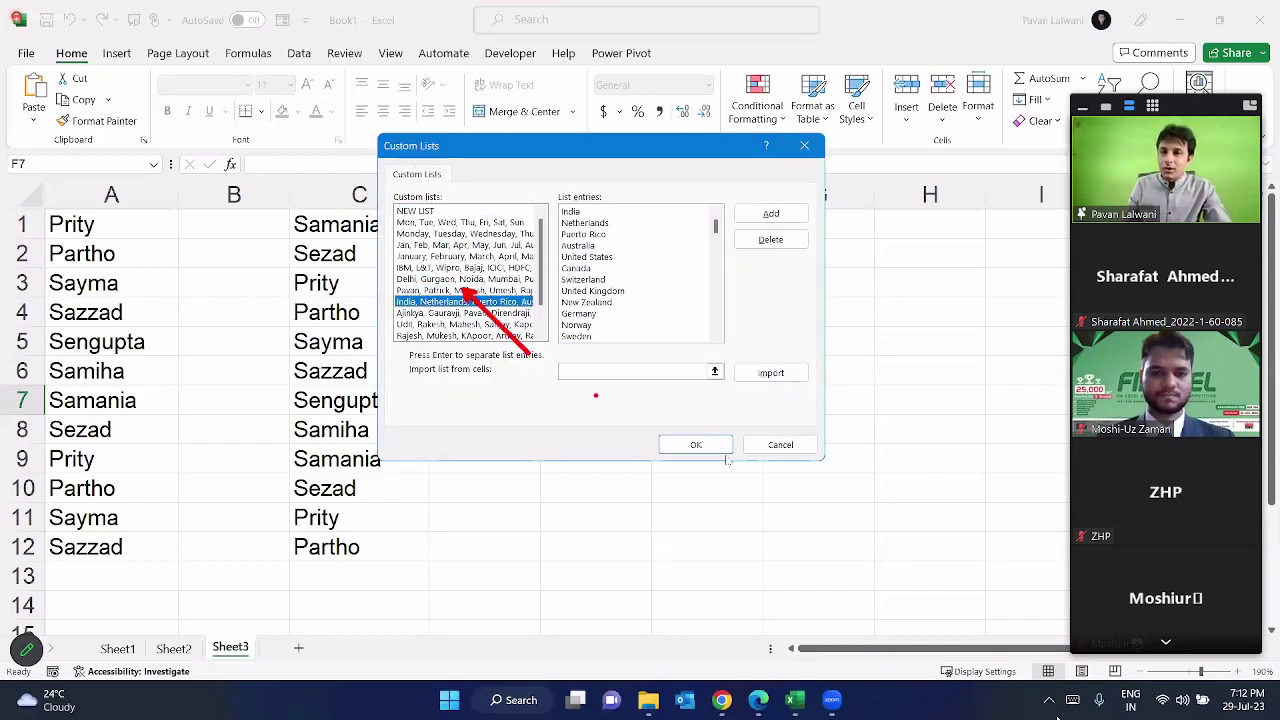
left_click(696, 444)
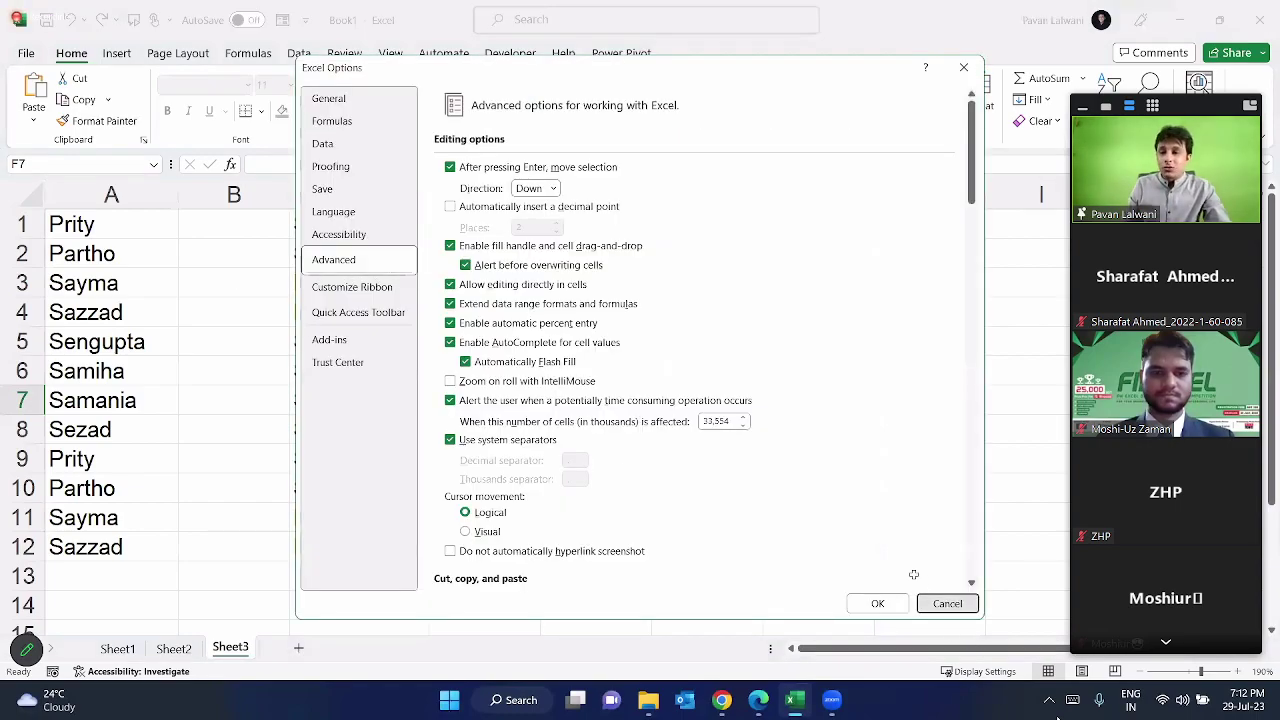
left_click(943, 603)
Step: Add a new zoomed-in sheet with 'Custom List' in A1 and '50 Functions by one shortcut' in A2
left_click(299, 649)
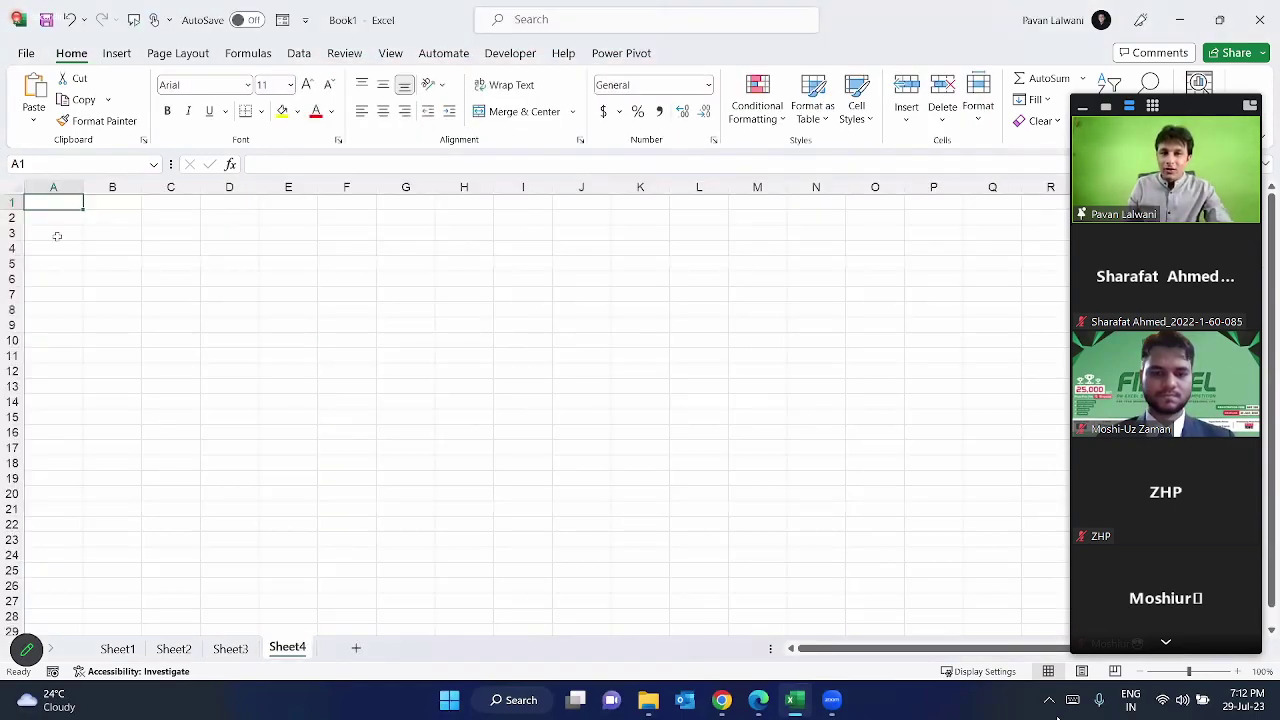
left_click(1238, 672)
left_click(1238, 672)
left_click(1238, 672)
left_click(1238, 672)
left_click(1238, 672)
type("Custom L")
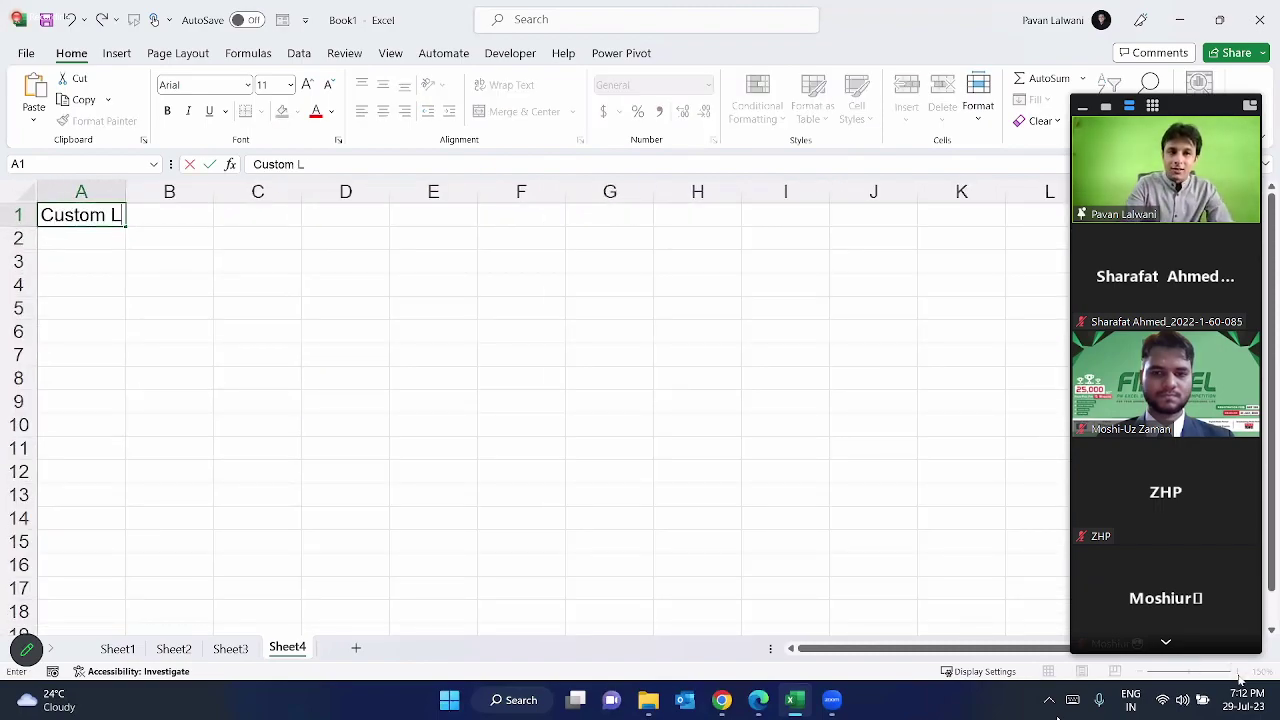
type("ist")
key("Return")
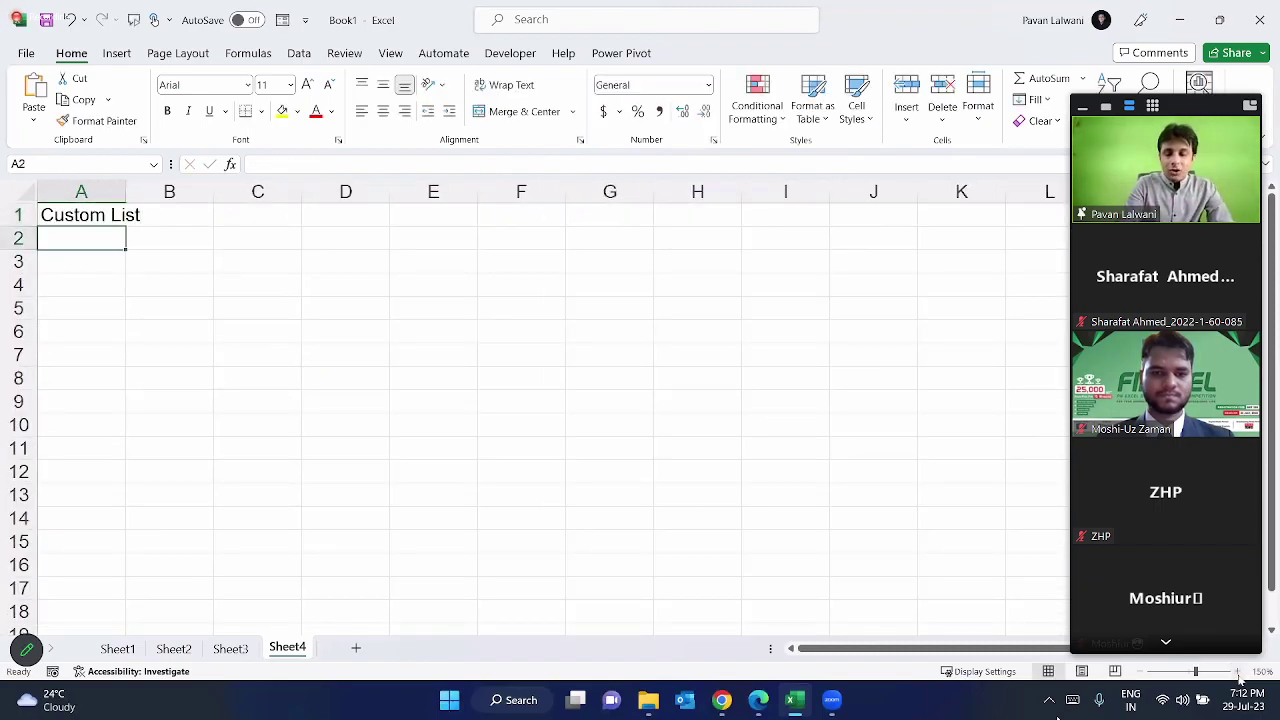
type("50 ")
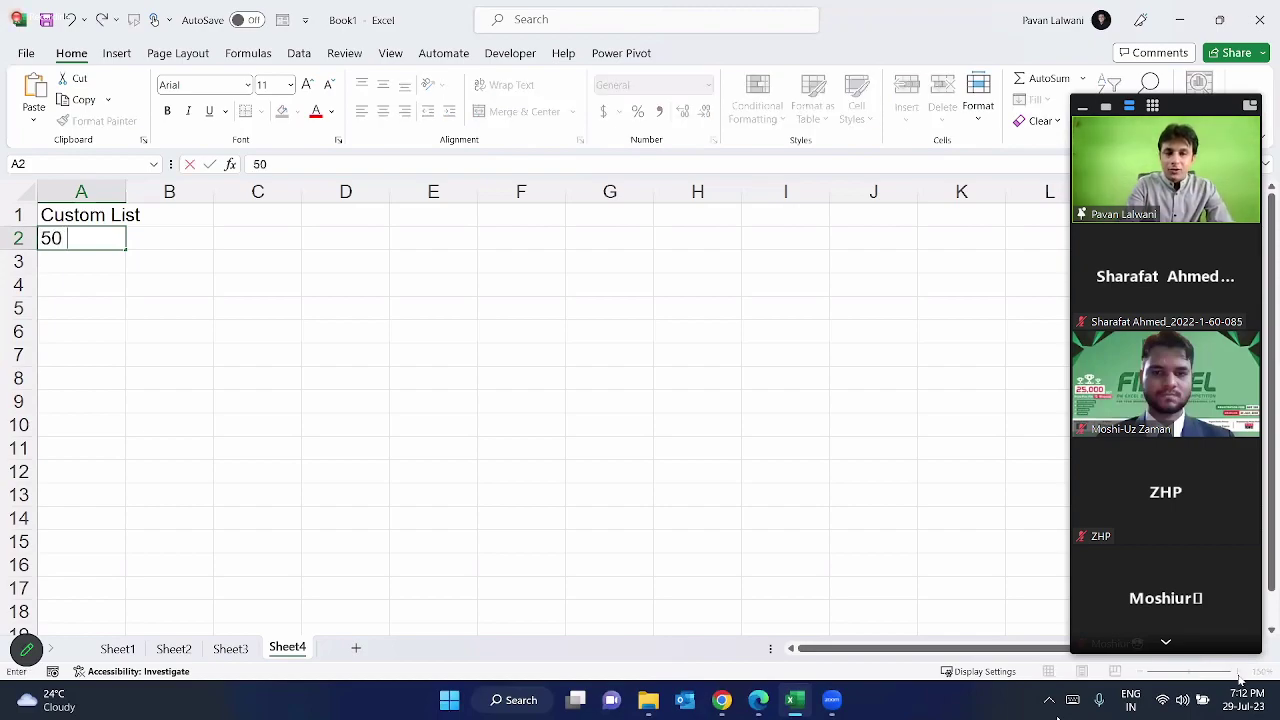
type("Functions by one")
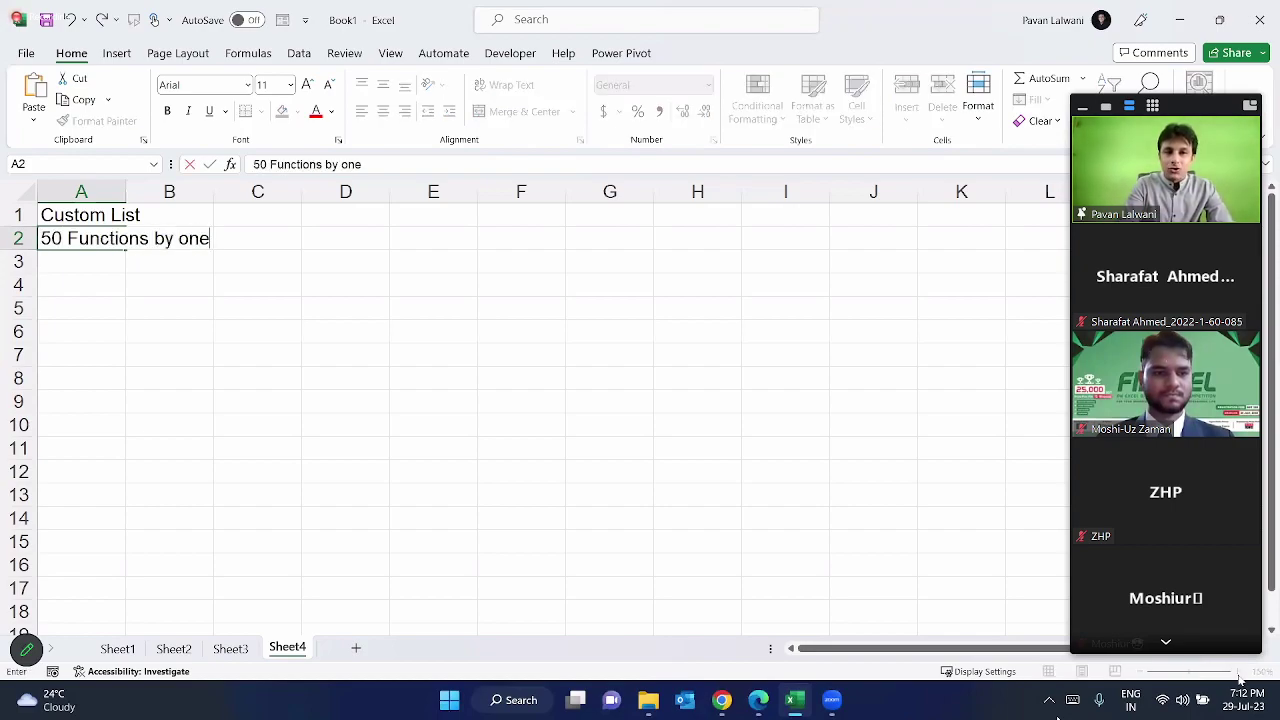
type(" shortcut")
key("Return")
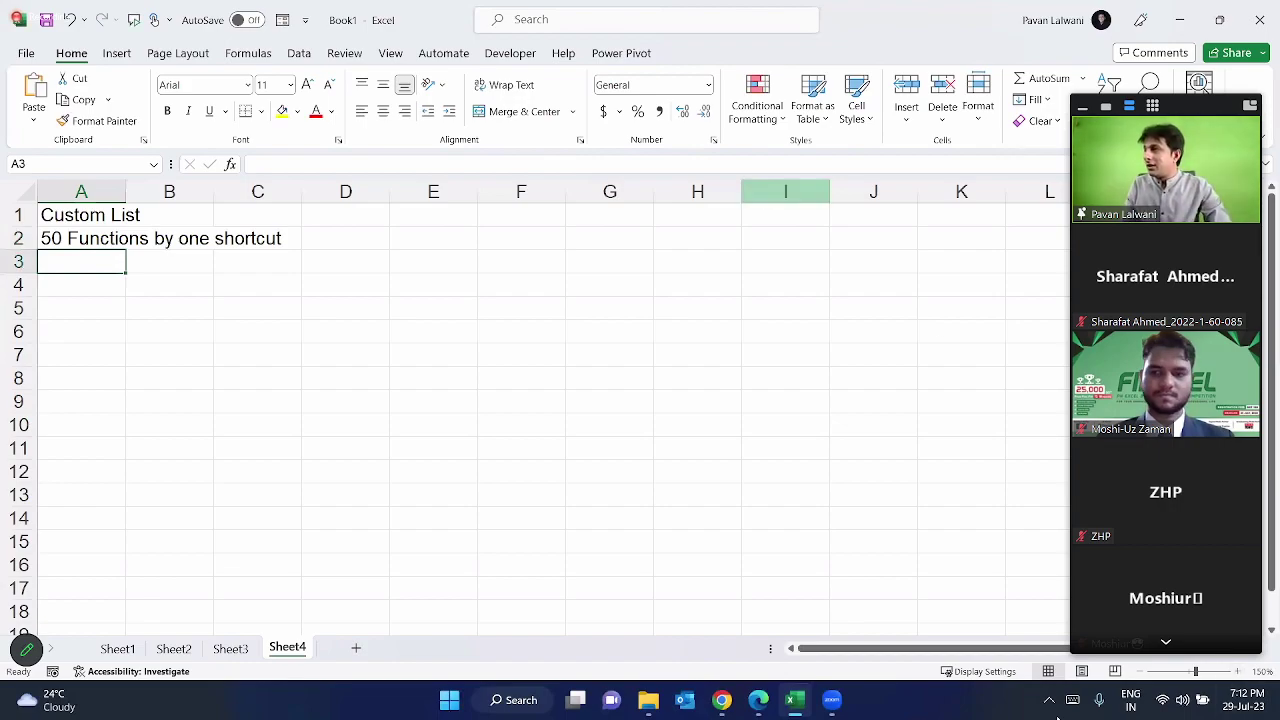
left_click(1058, 717)
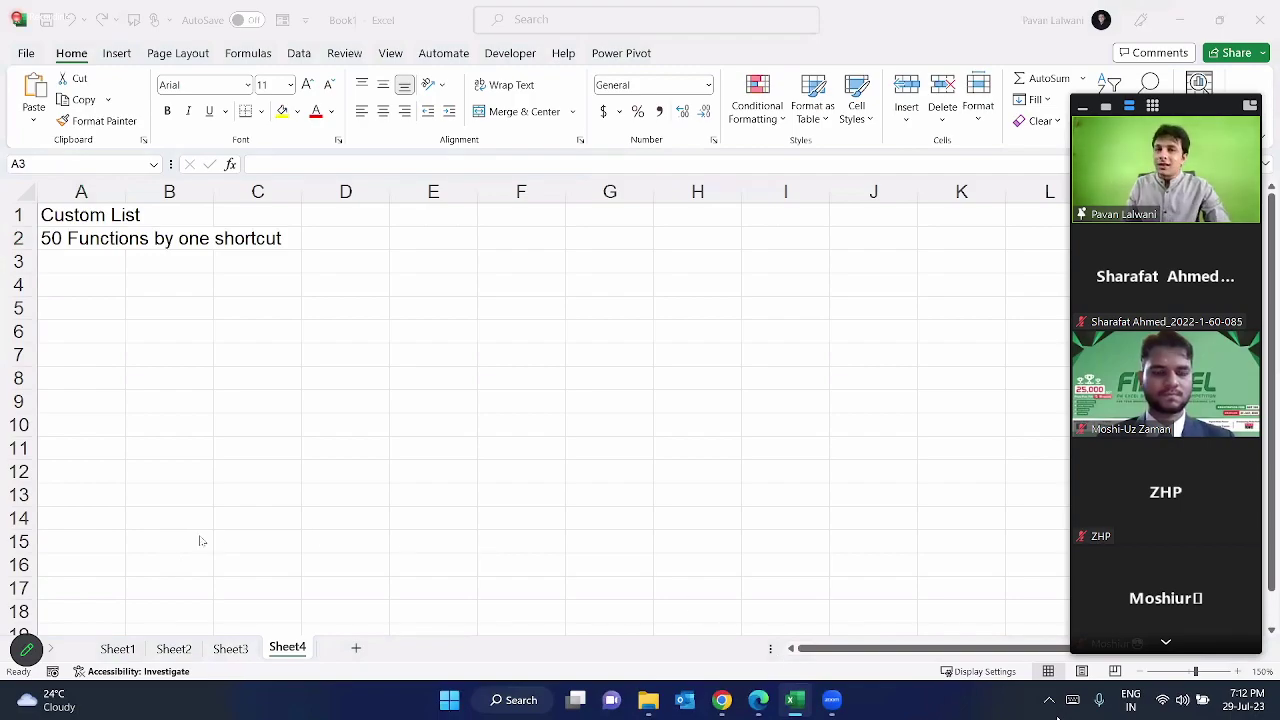
Step: Rename the sheet to 'Coverage' and add another blank sheet
left_click(287, 648)
double_click(287, 648)
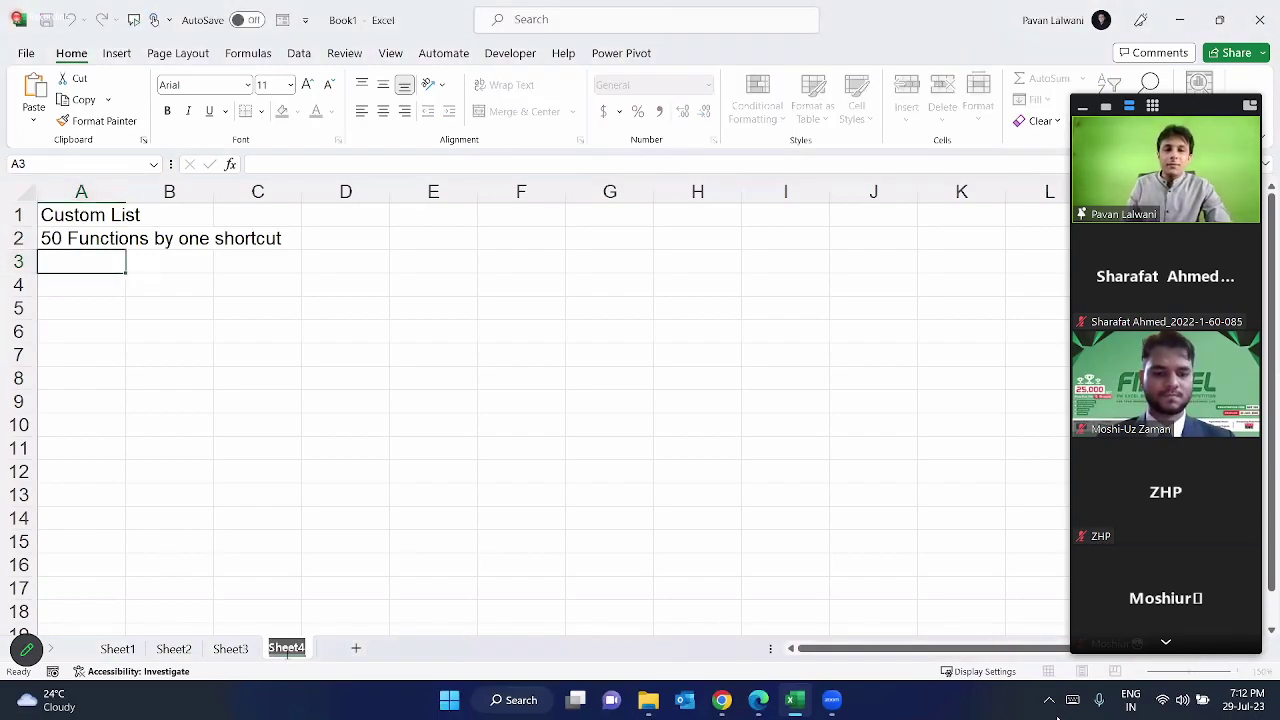
type("Coverage")
key("Return")
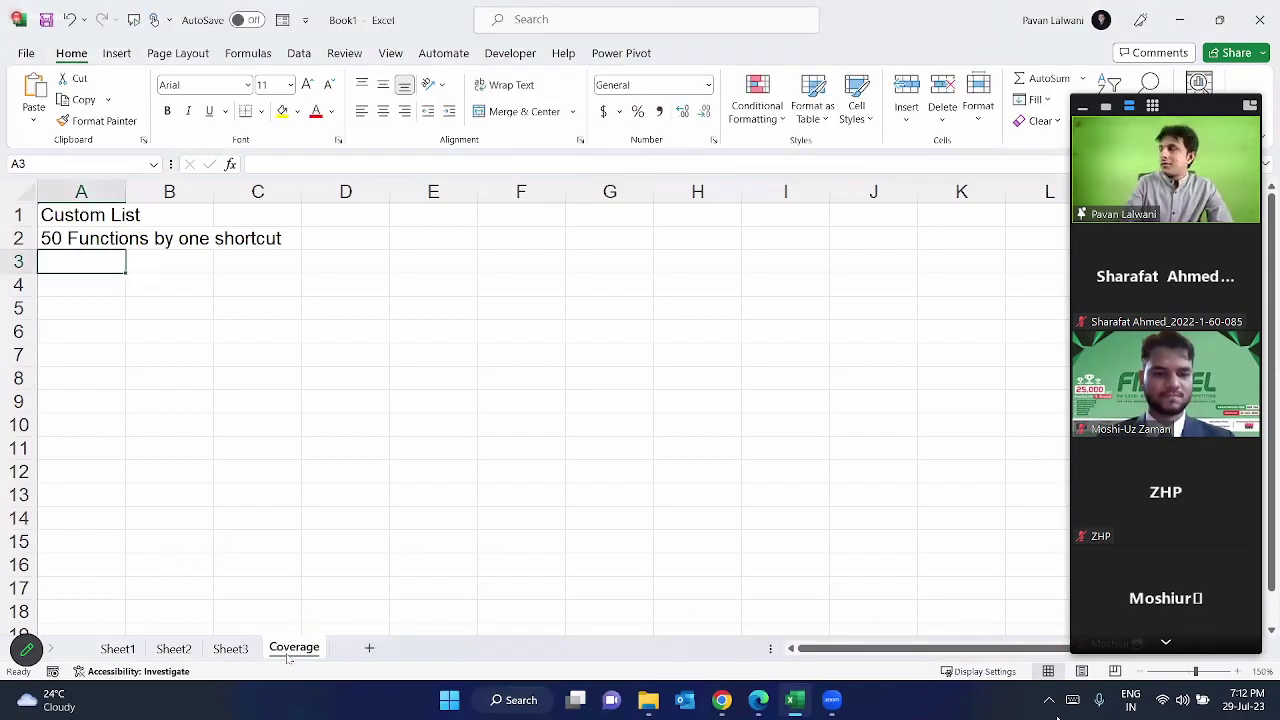
left_click(370, 648)
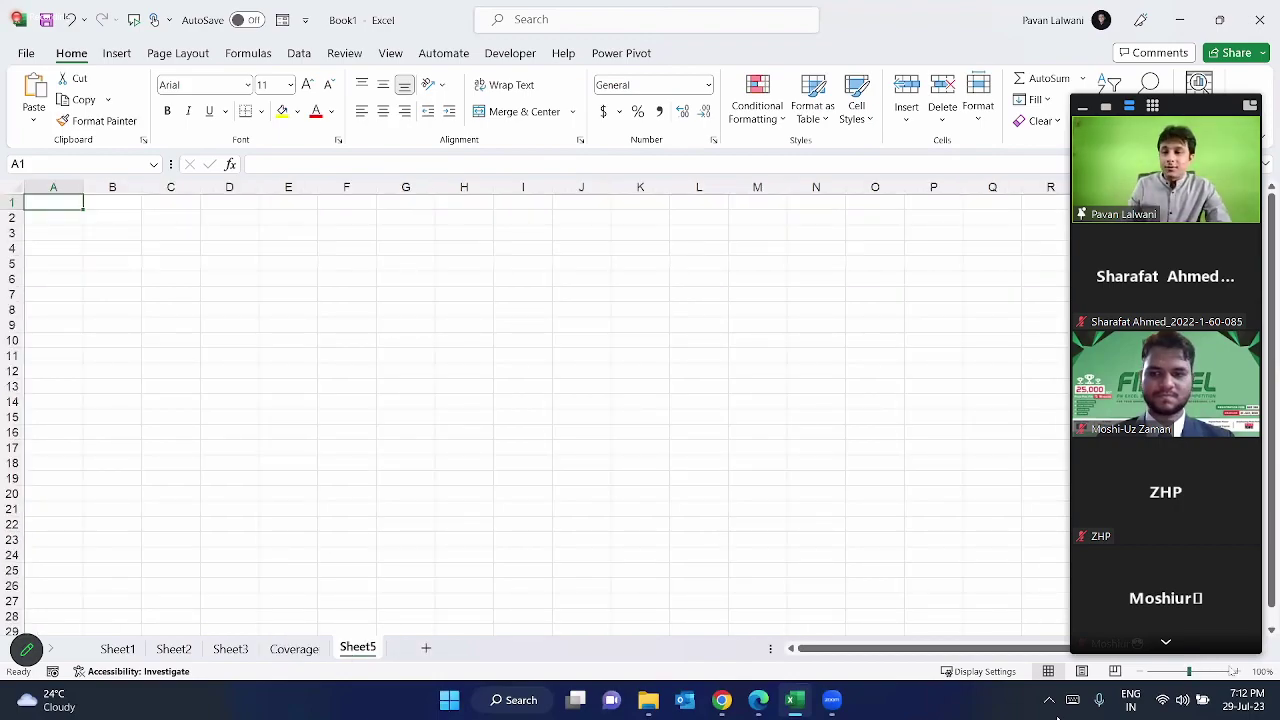
Step: Enter Monday in A1, fill days down to A11 ending Thursday, and widen column A
scroll(1243, 676, "up", 6)
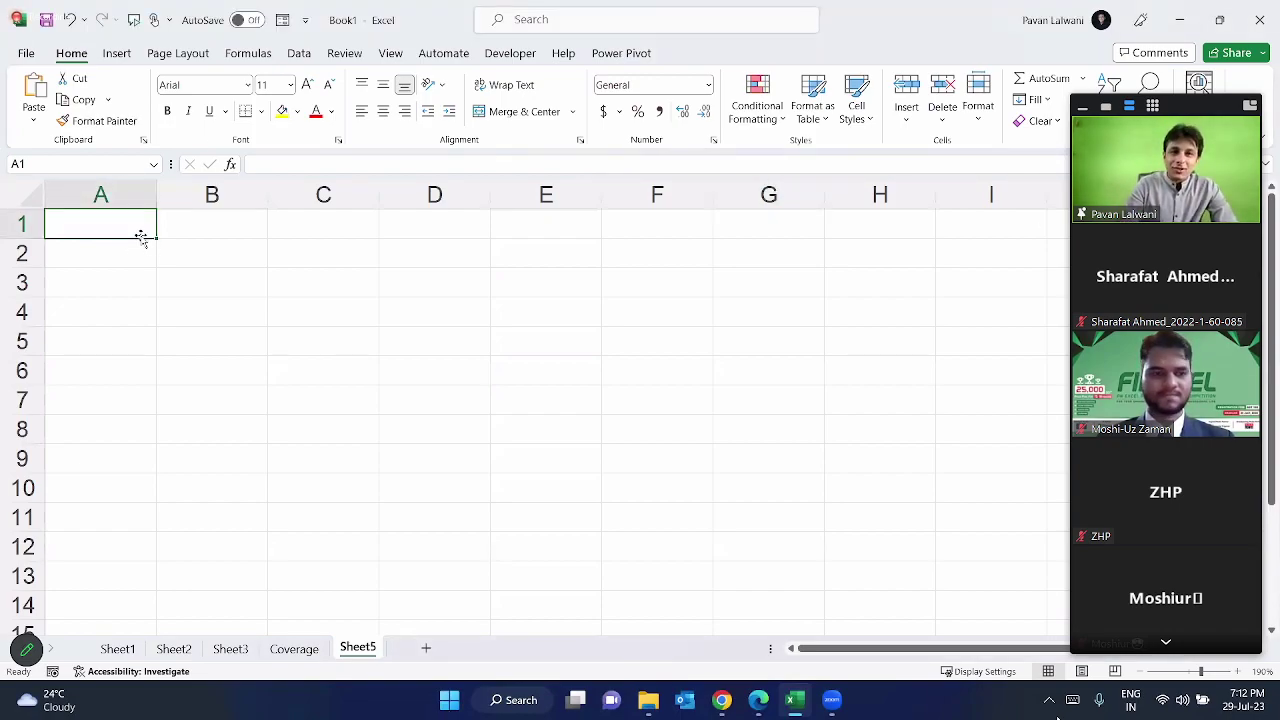
type("India")
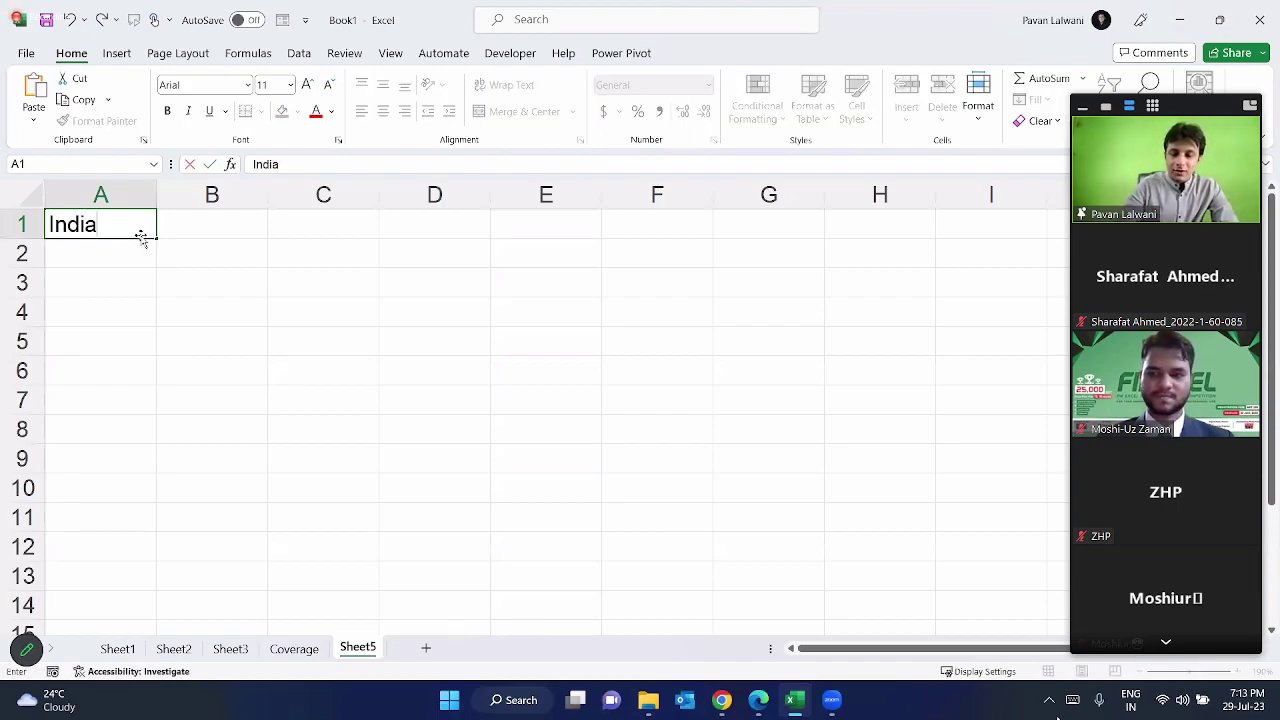
key("Escape")
type("Monday")
key("ctrl+Return")
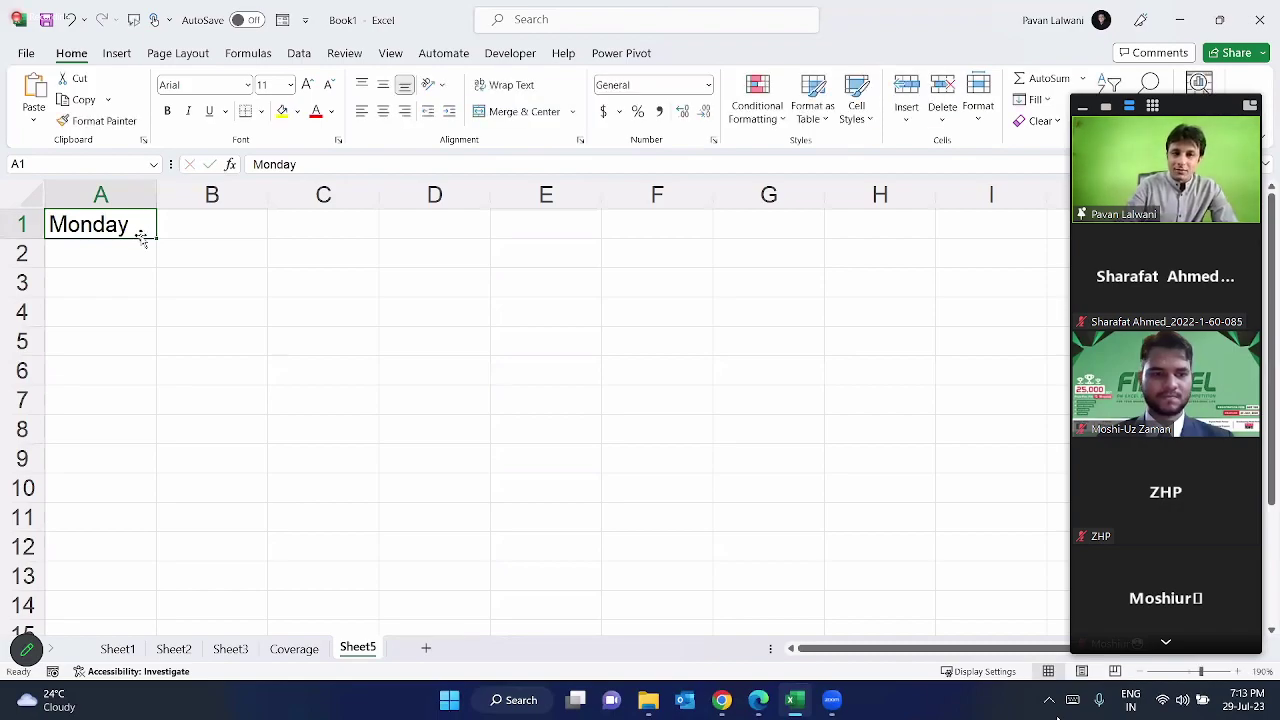
left_click_drag(153, 341, 158, 536)
left_click(197, 223)
left_click_drag(157, 200, 222, 214)
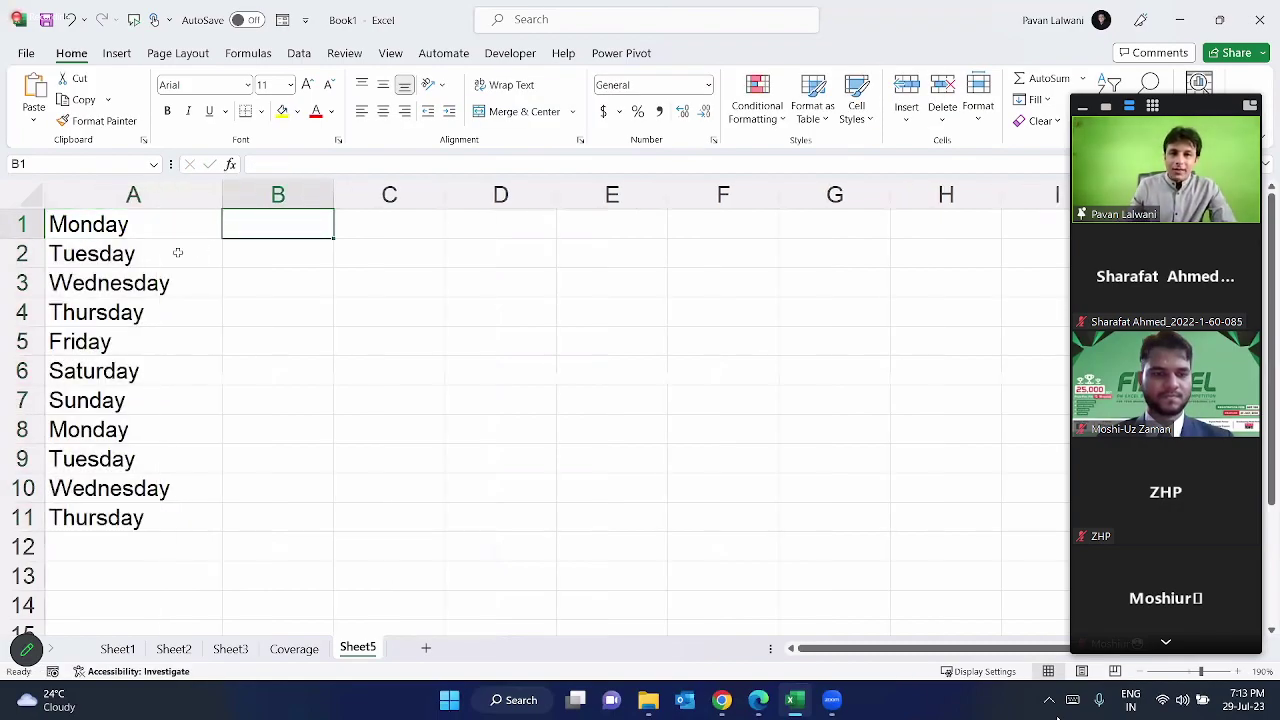
key("ctrl+2")
left_click_drag(37, 196, 212, 559)
key("Escape")
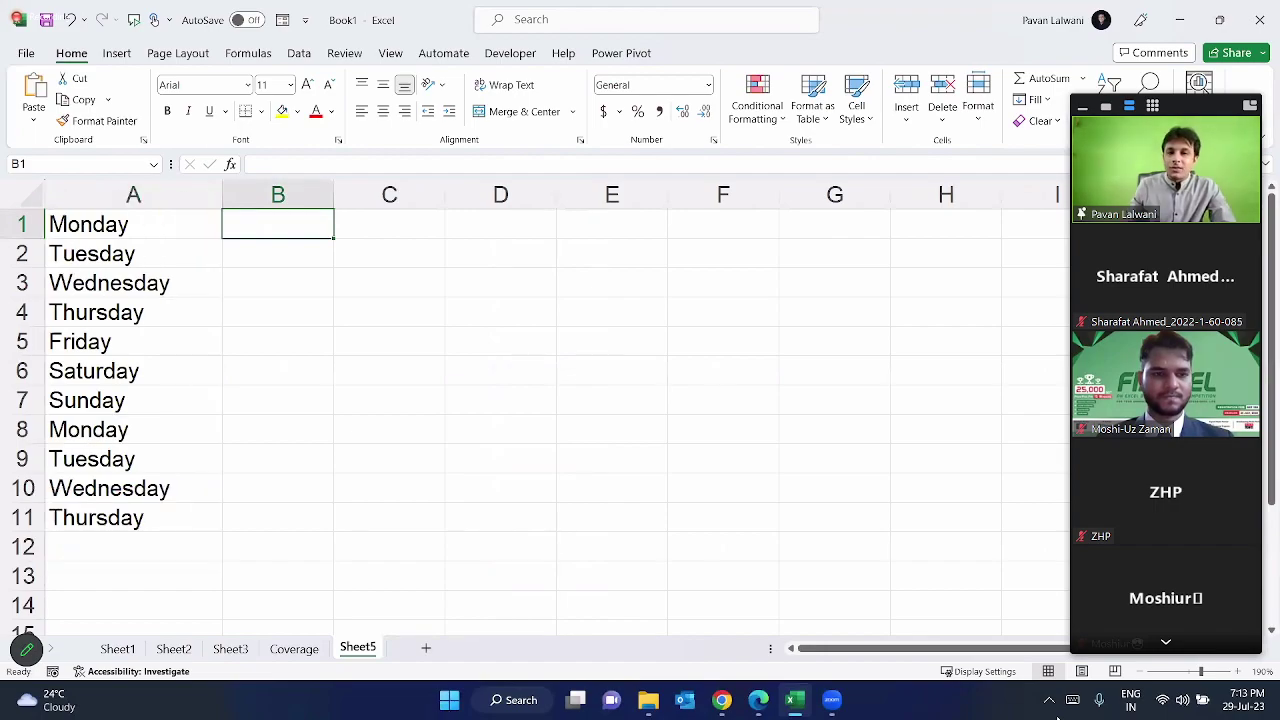
left_click_drag(732, 366, 676, 456)
mouse_move(766, 388)
left_mouse_down()
mouse_move(772, 458)
mouse_move(754, 392)
left_mouse_up()
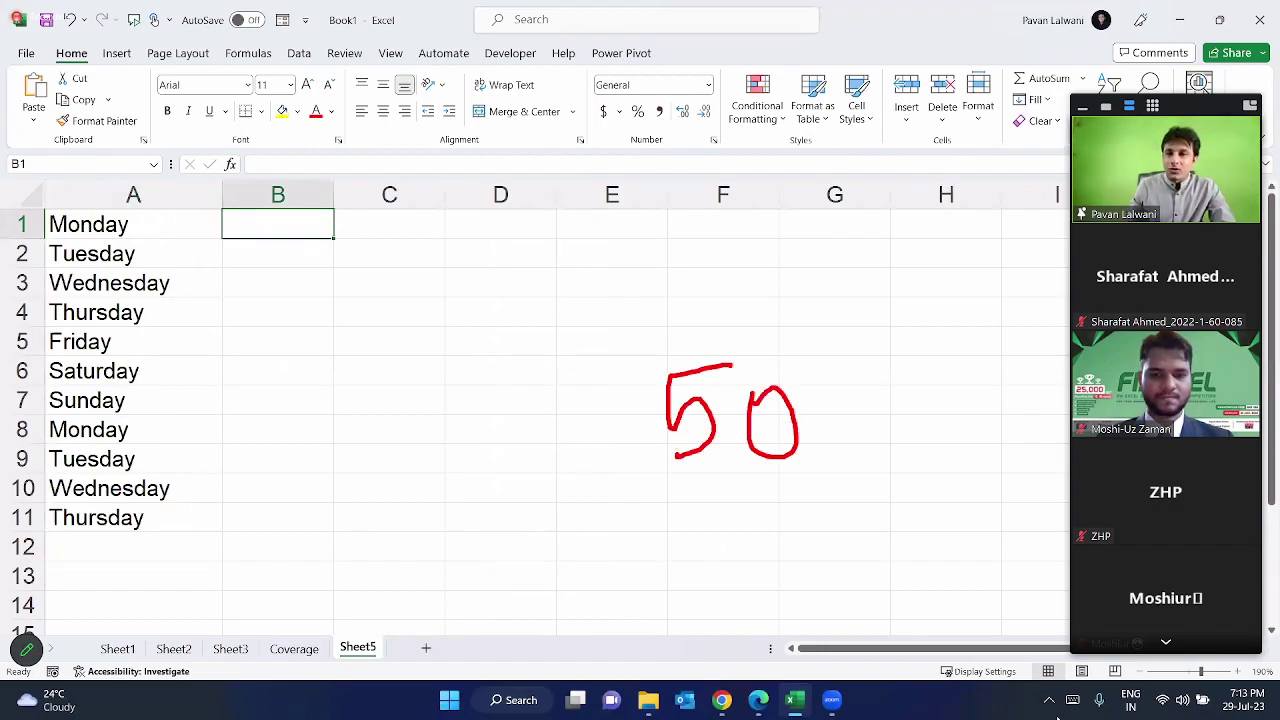
key("Escape")
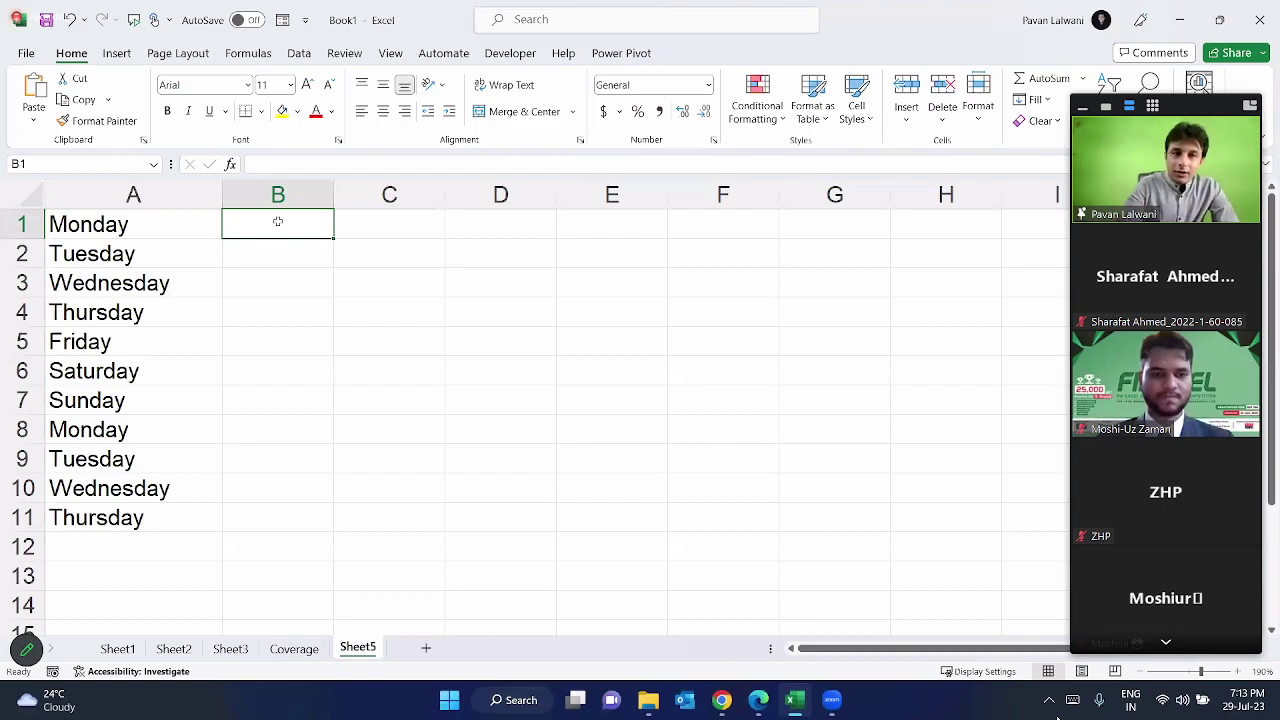
type("MONDAY")
key("Return")
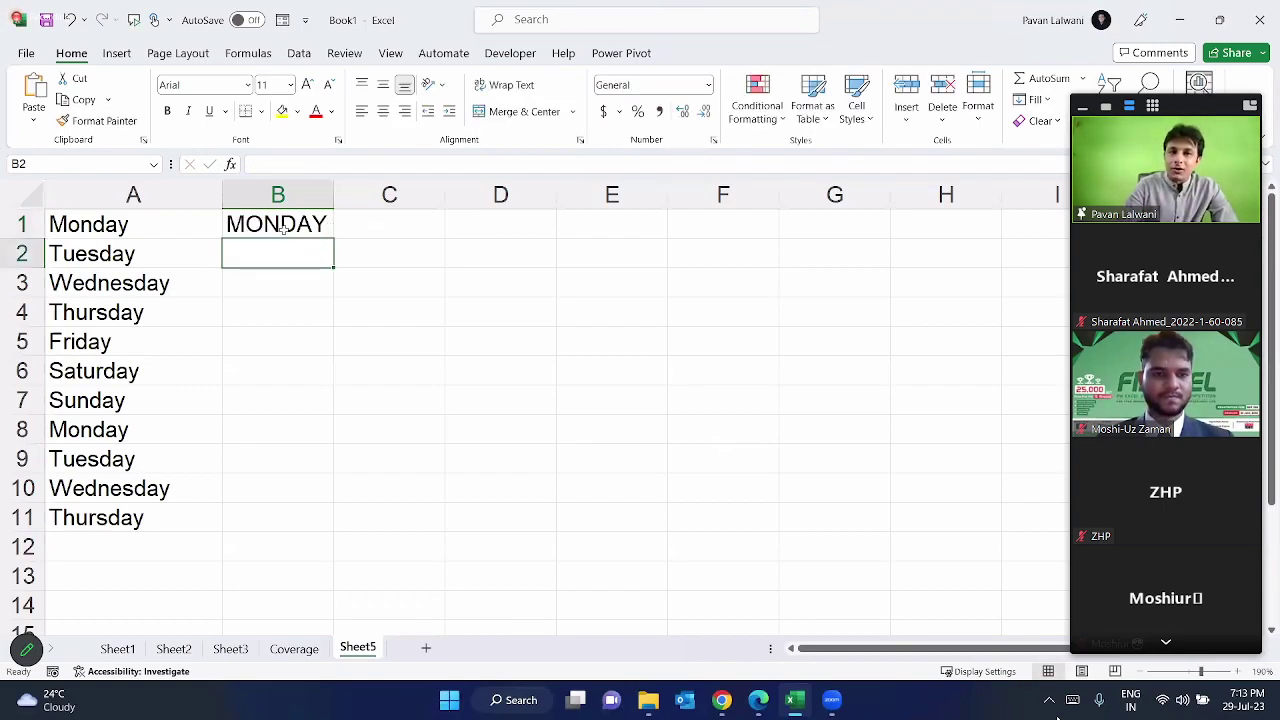
left_click(282, 226)
type("=UPPER(")
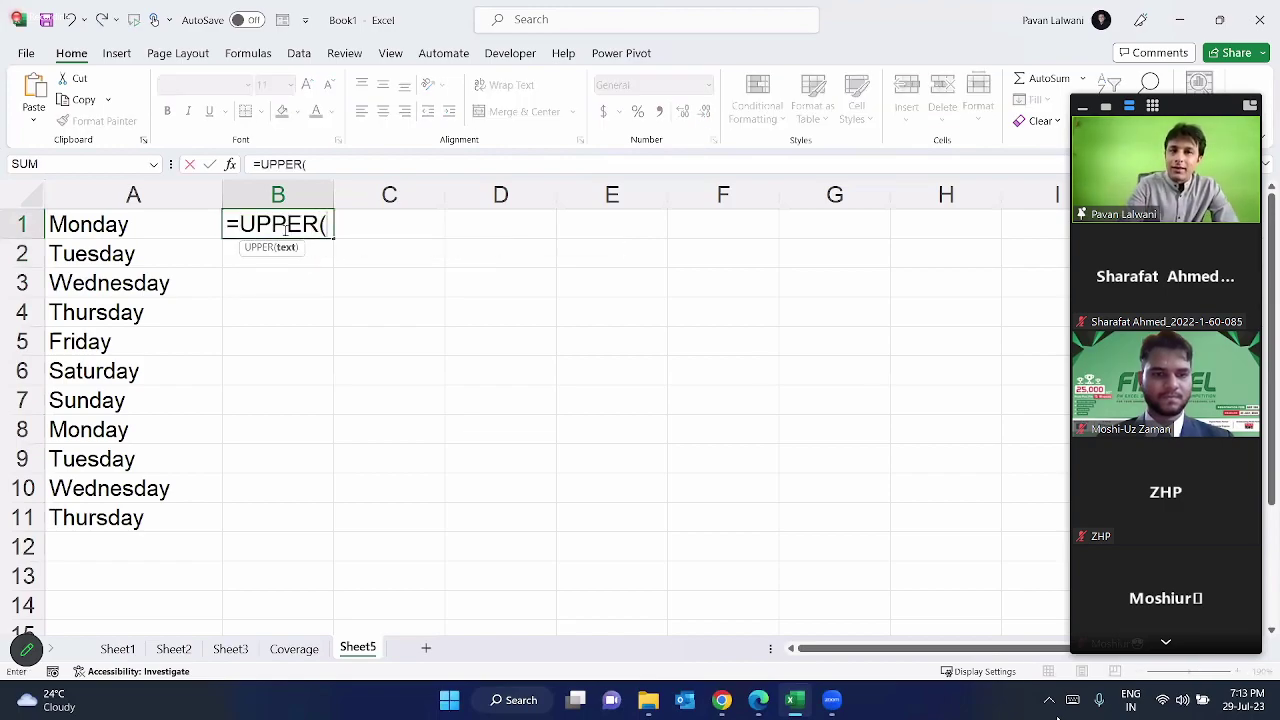
left_click(187, 220)
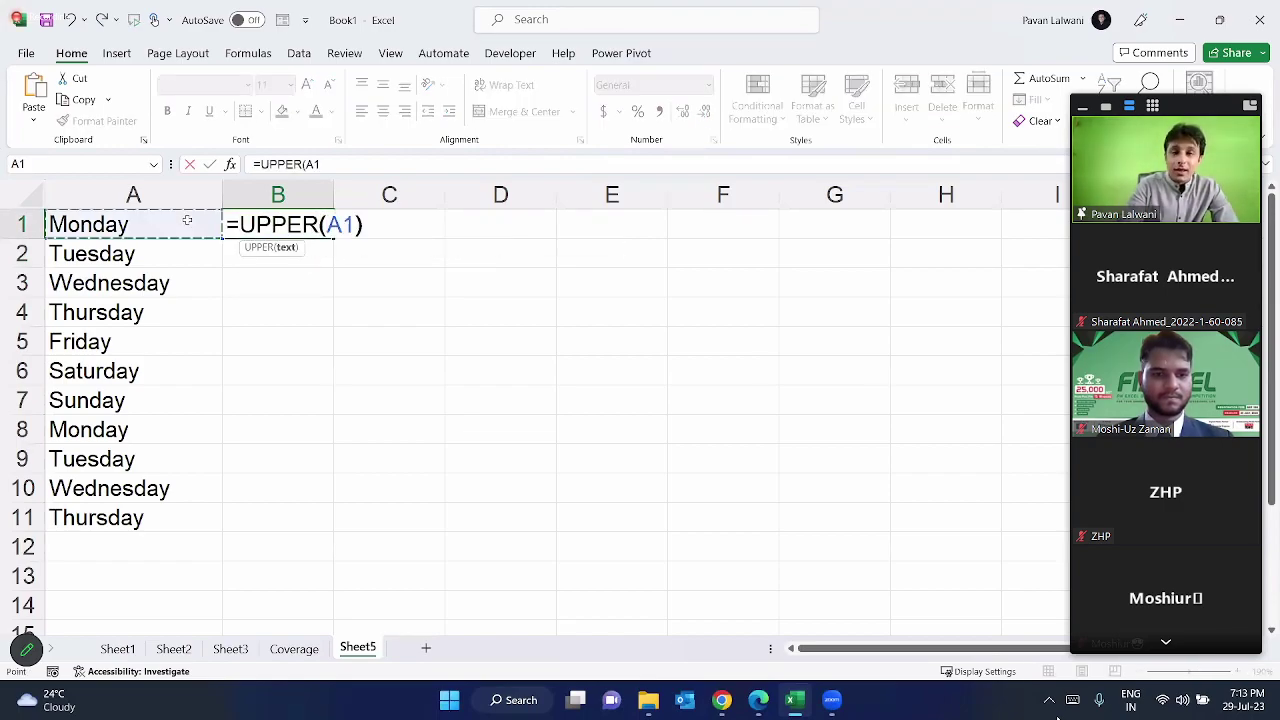
key("Return")
key("Up")
key("Delete")
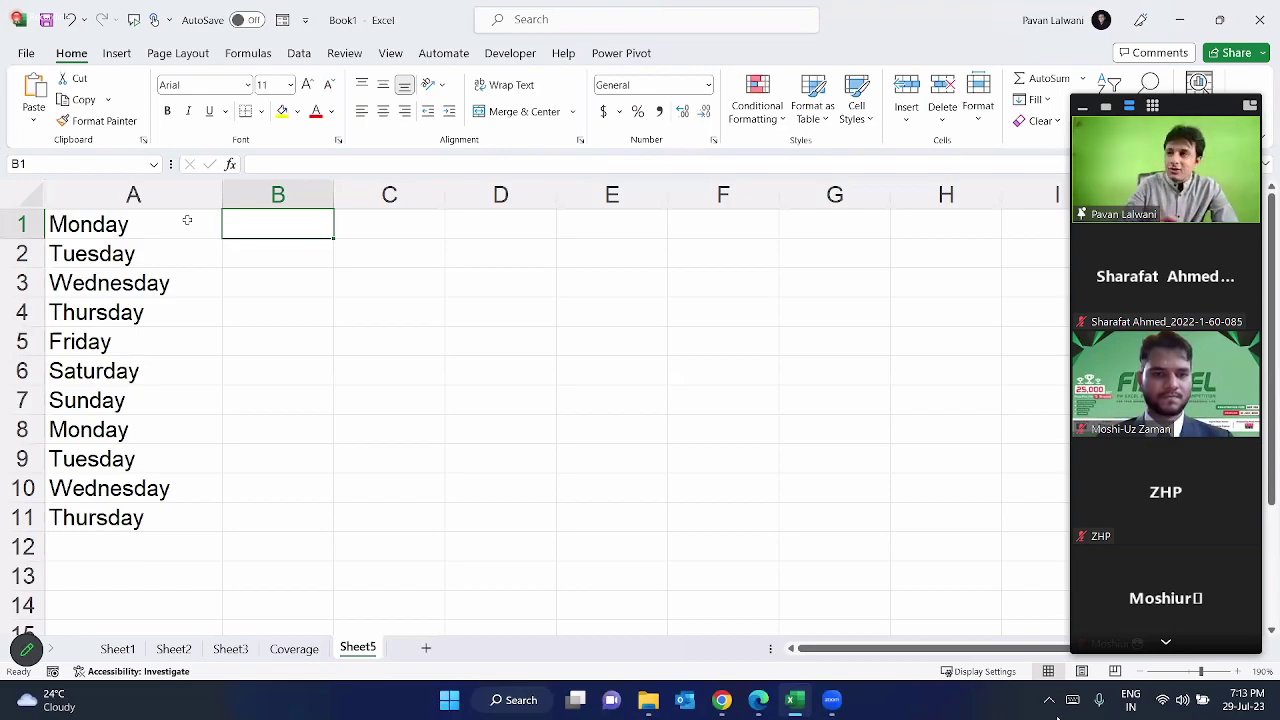
Step: Enter MONDAY in B1, Flash Fill uppercase day names down B1:B11, and autofit column B
type("MONDAY")
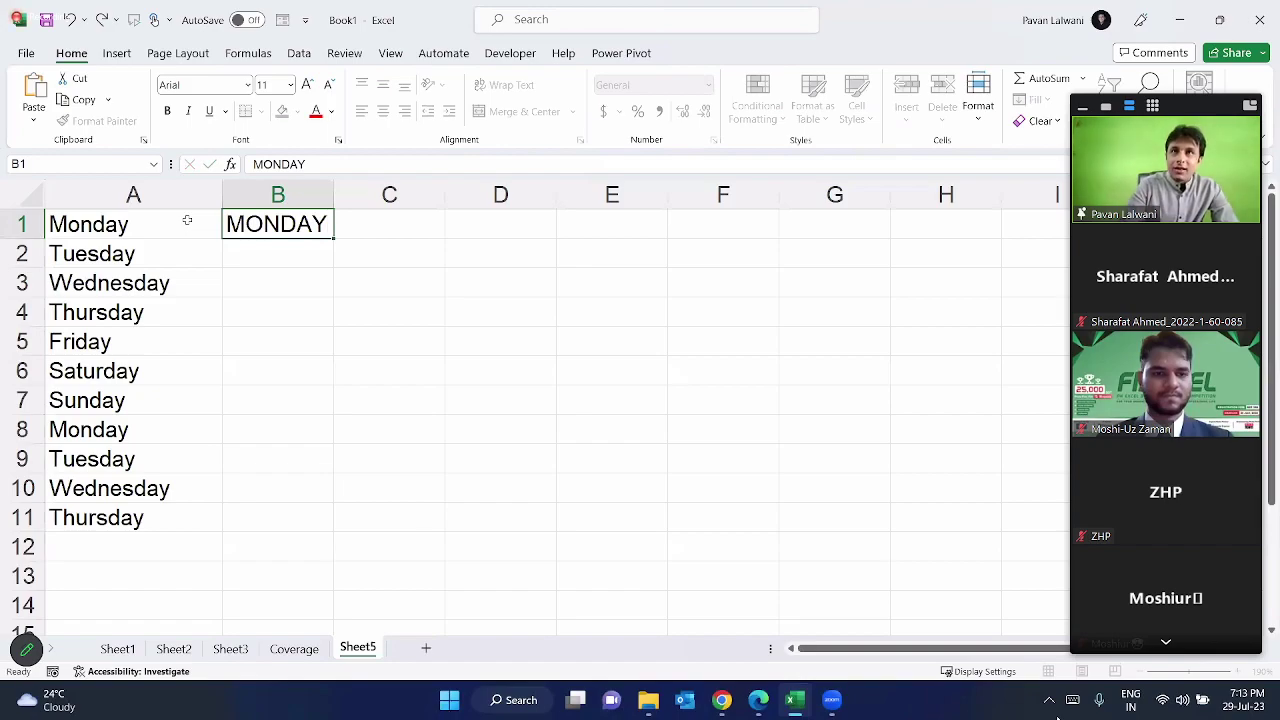
key("Return")
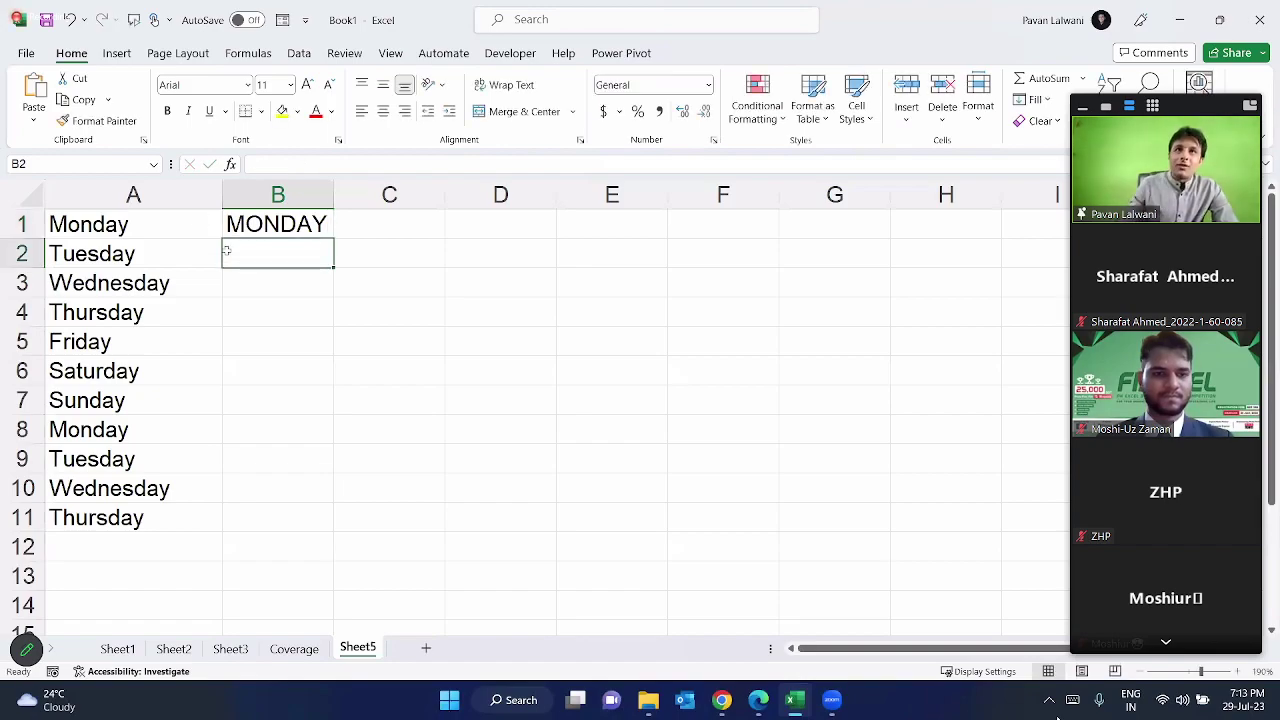
key("Up")
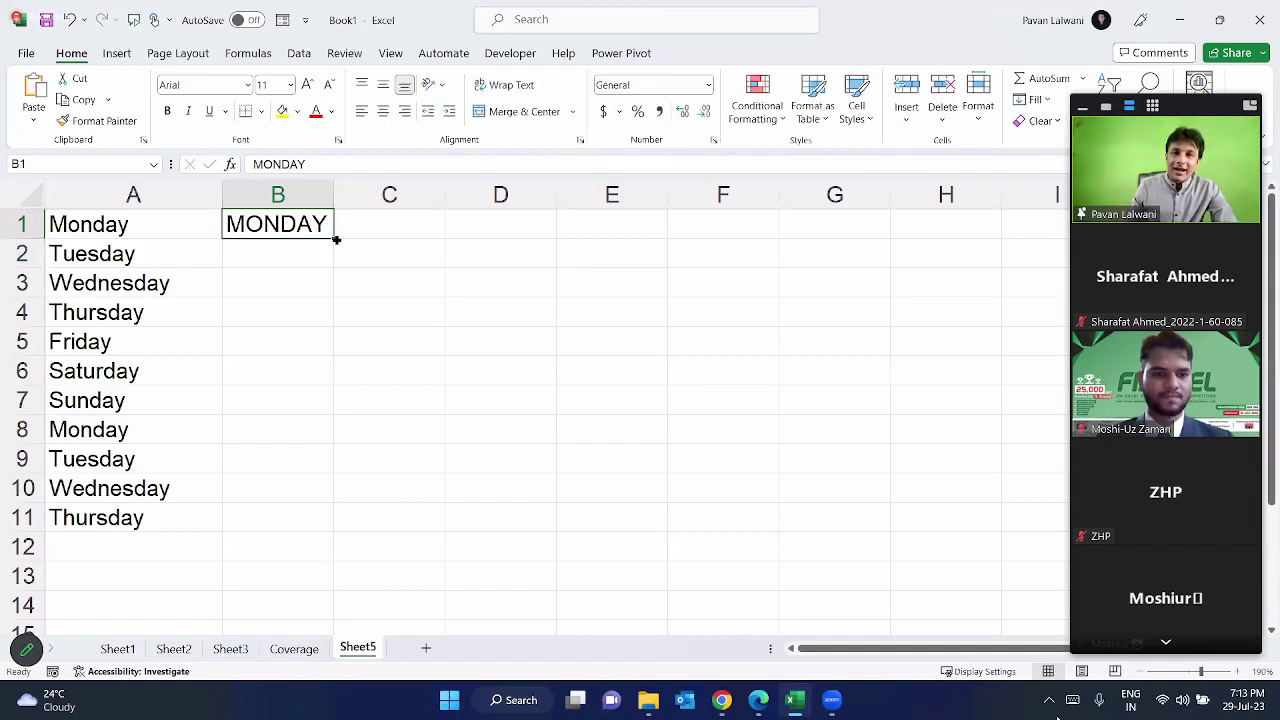
left_click(305, 245)
double_click(298, 227)
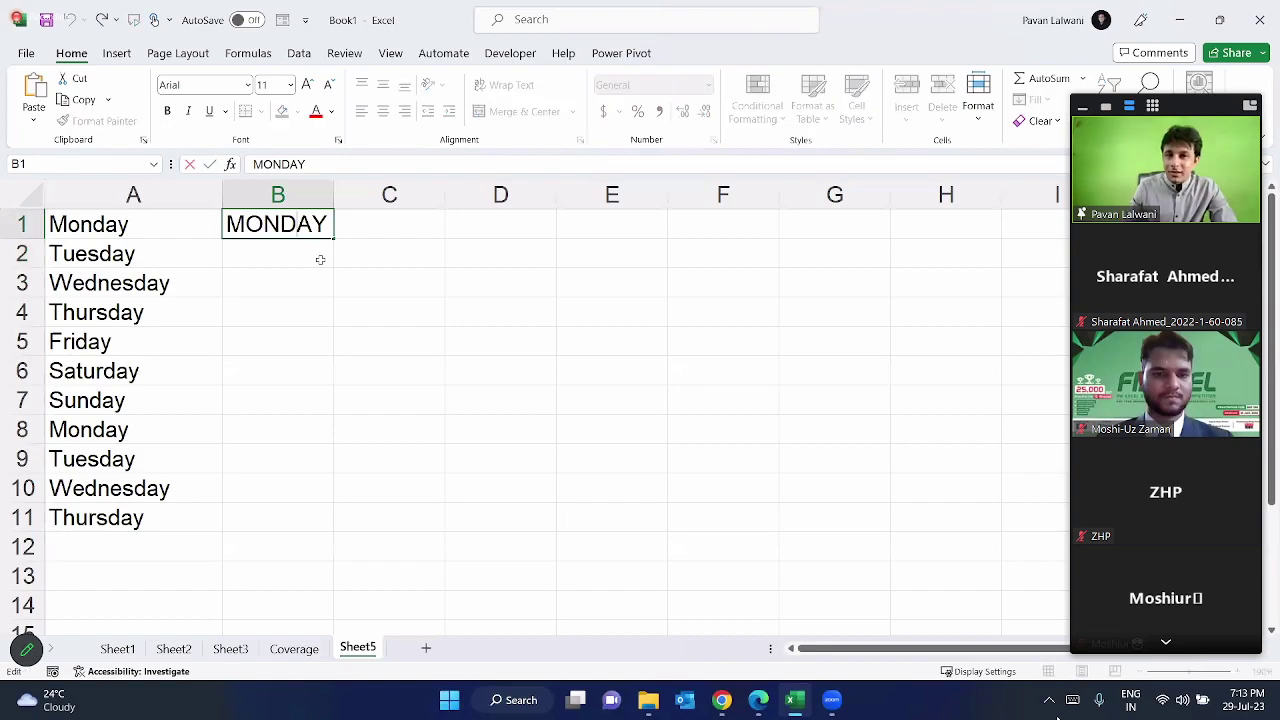
left_click(314, 256)
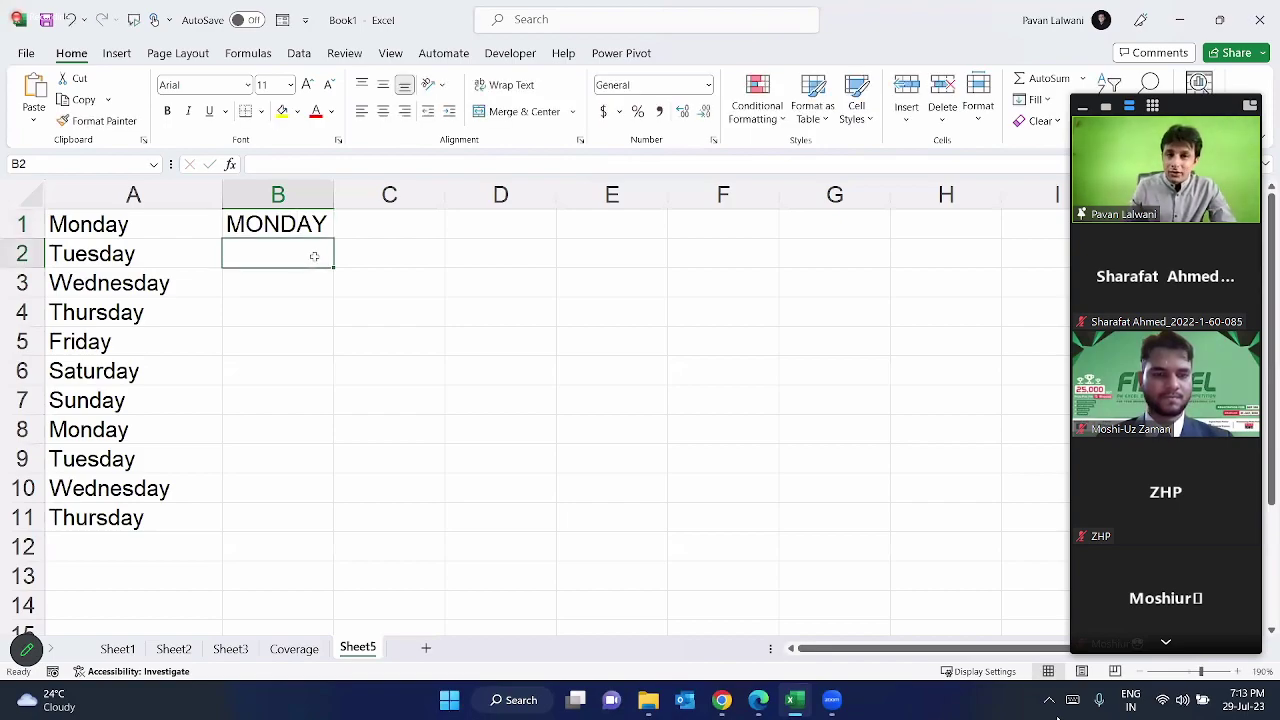
key("ctrl+e")
double_click(341, 203)
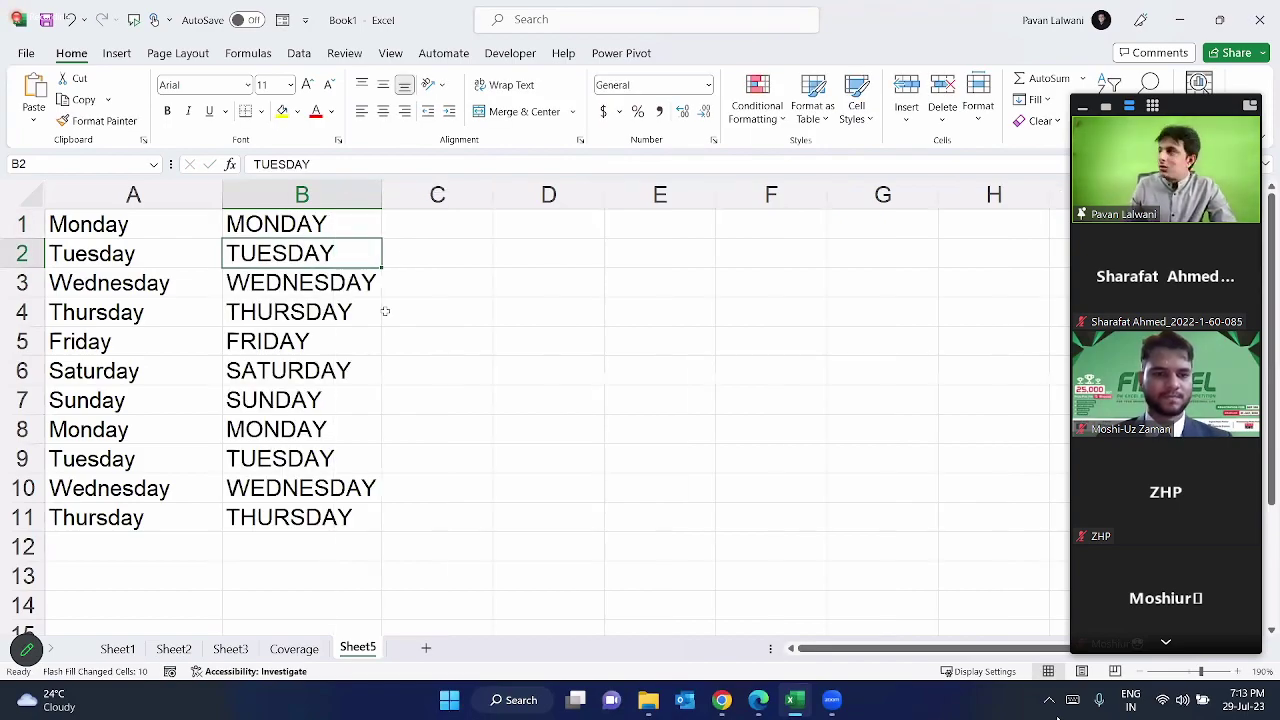
left_click(334, 229)
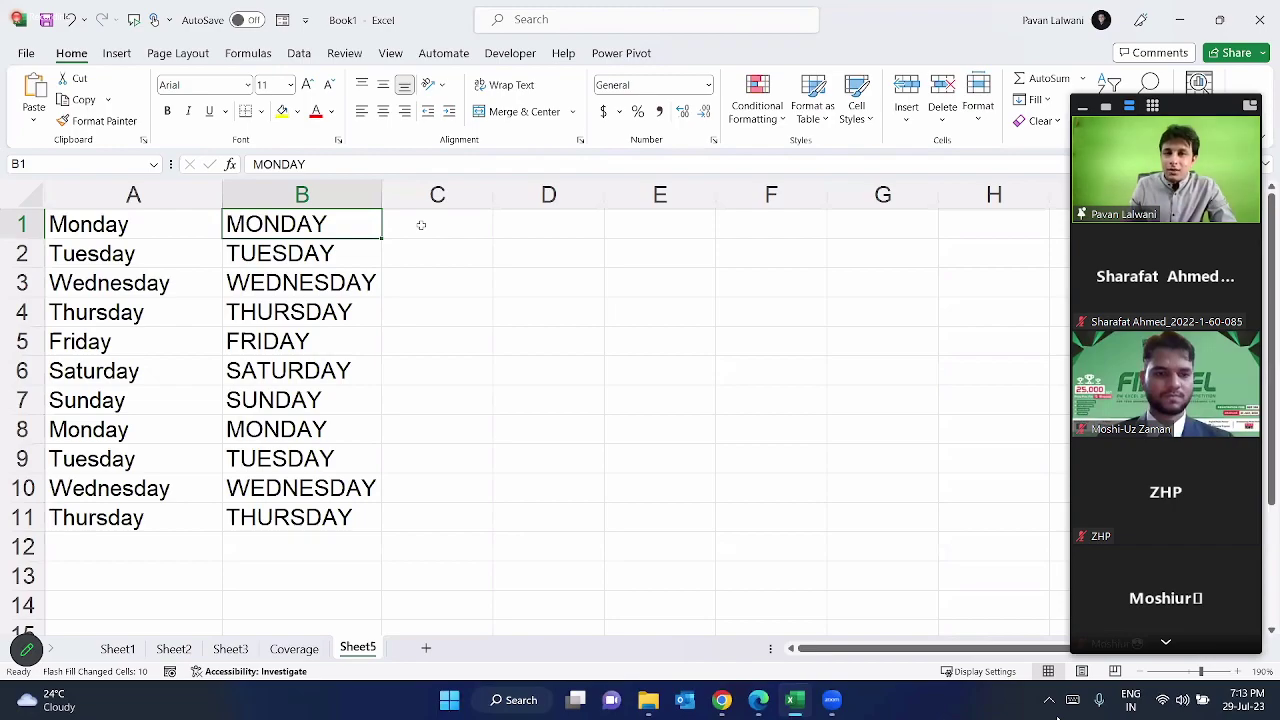
left_click(451, 221)
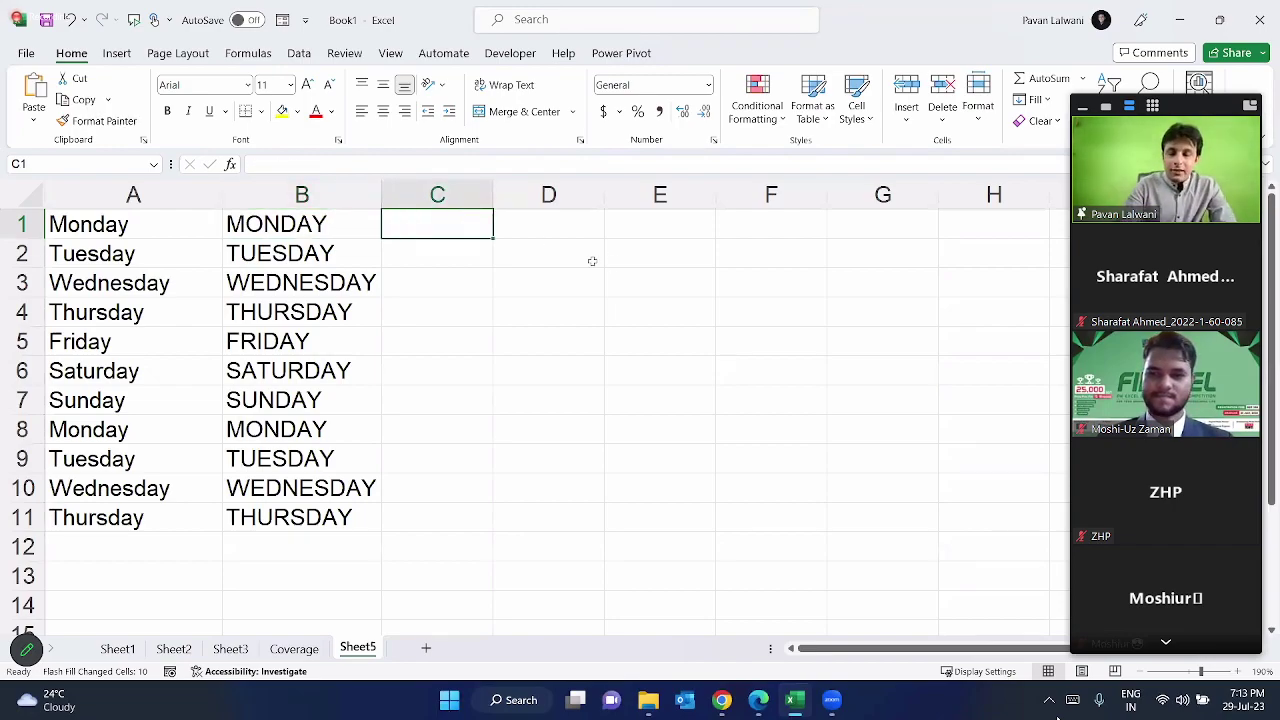
Step: Enter lowercase 'monday' in C1 and Flash Fill lowercase day names down to C11
type("monday")
key("Return")
key("Up")
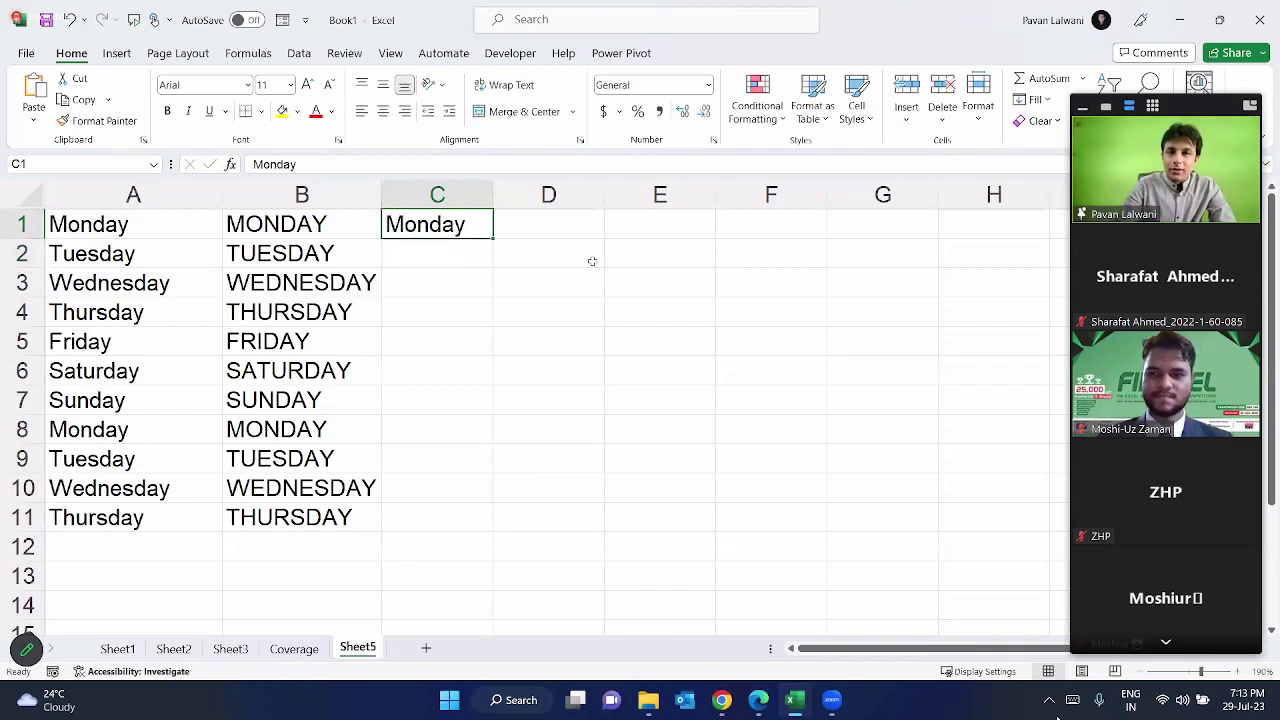
type("monday")
key("Return")
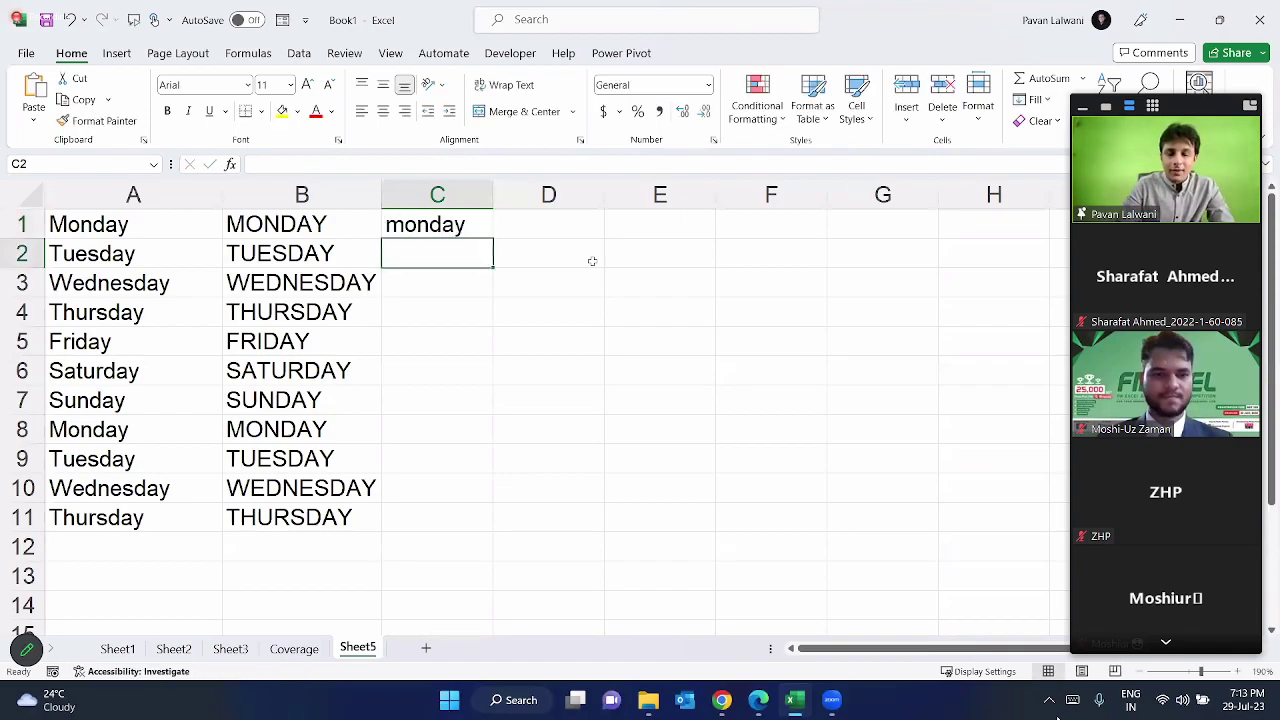
key("ctrl+e")
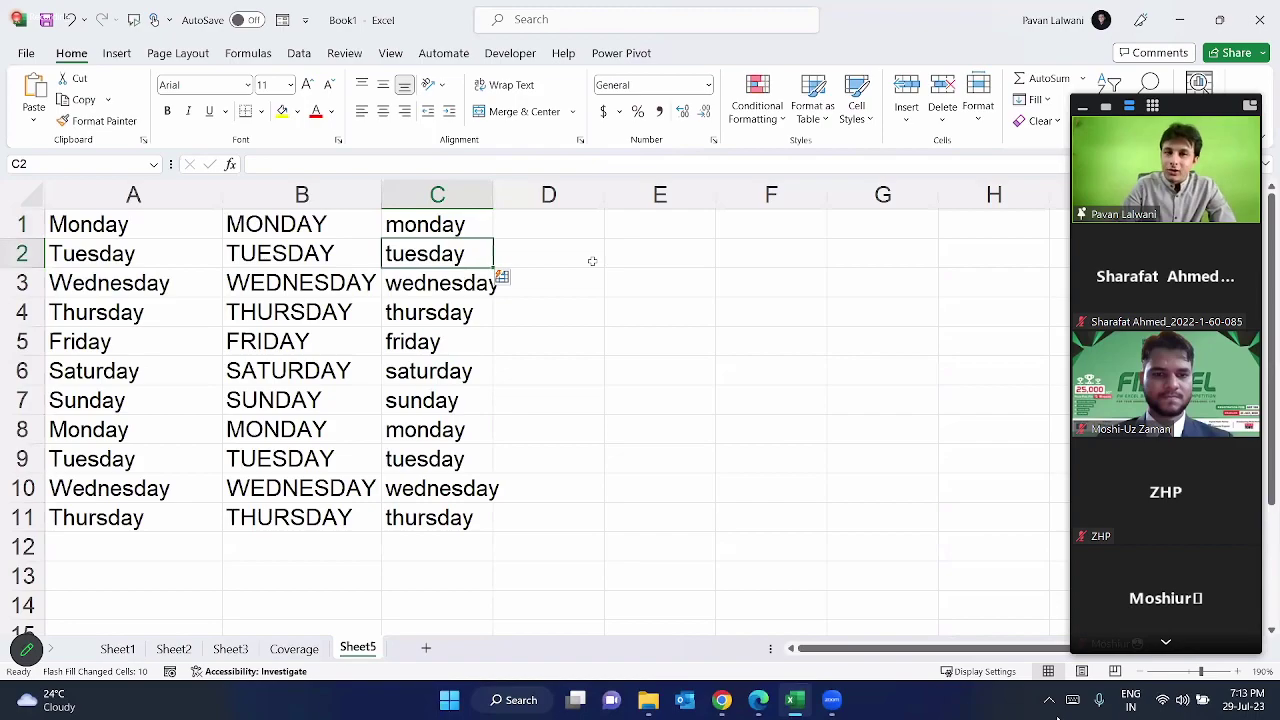
key("Up")
key("Right")
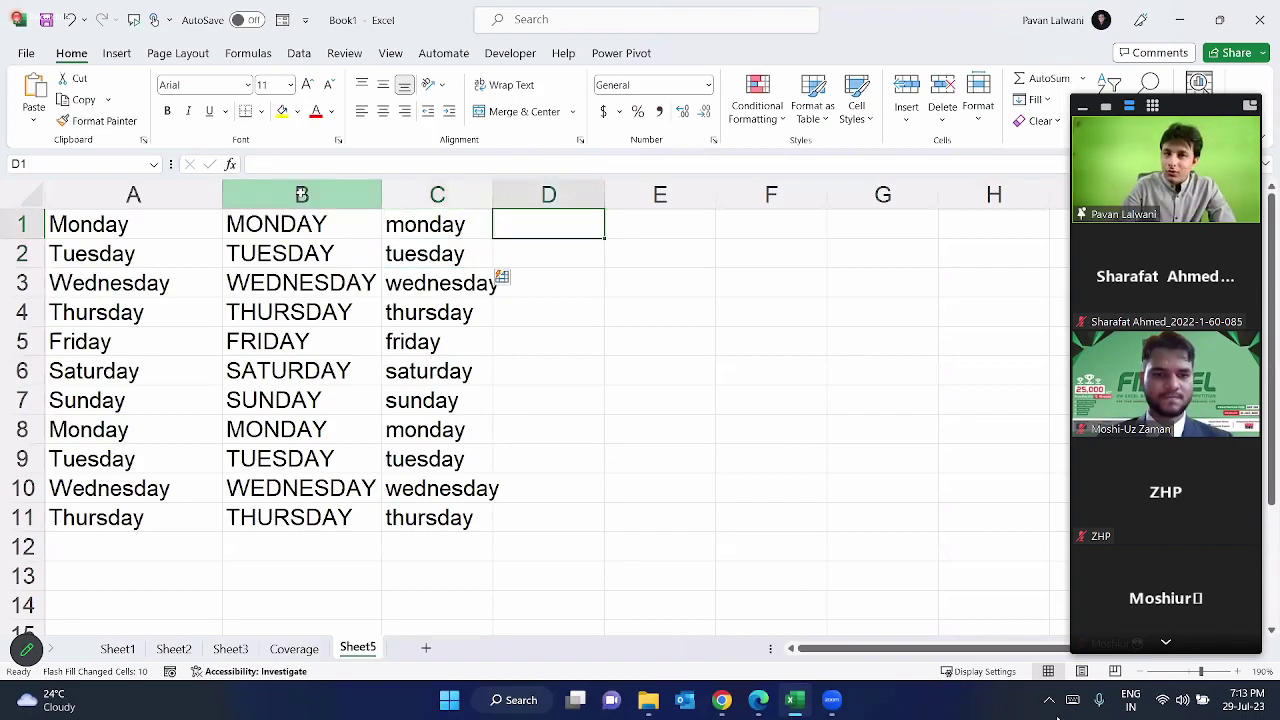
left_click(301, 194)
left_click(449, 192)
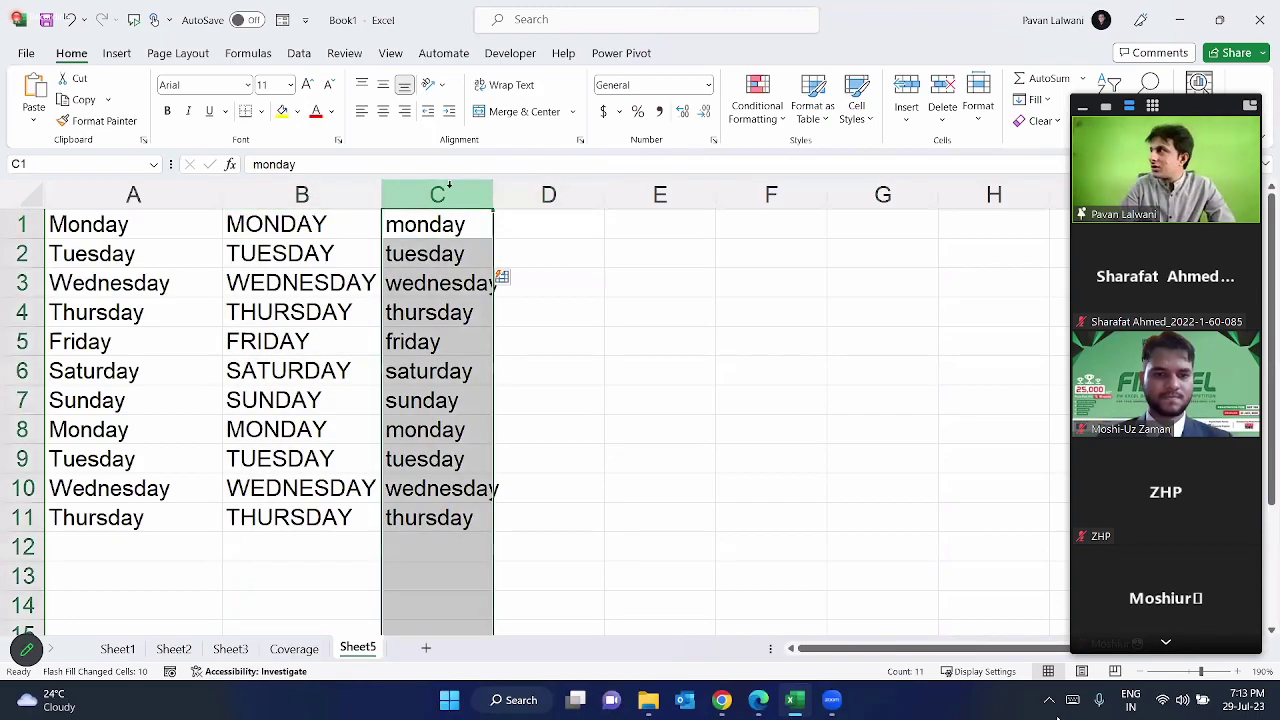
left_click(562, 224)
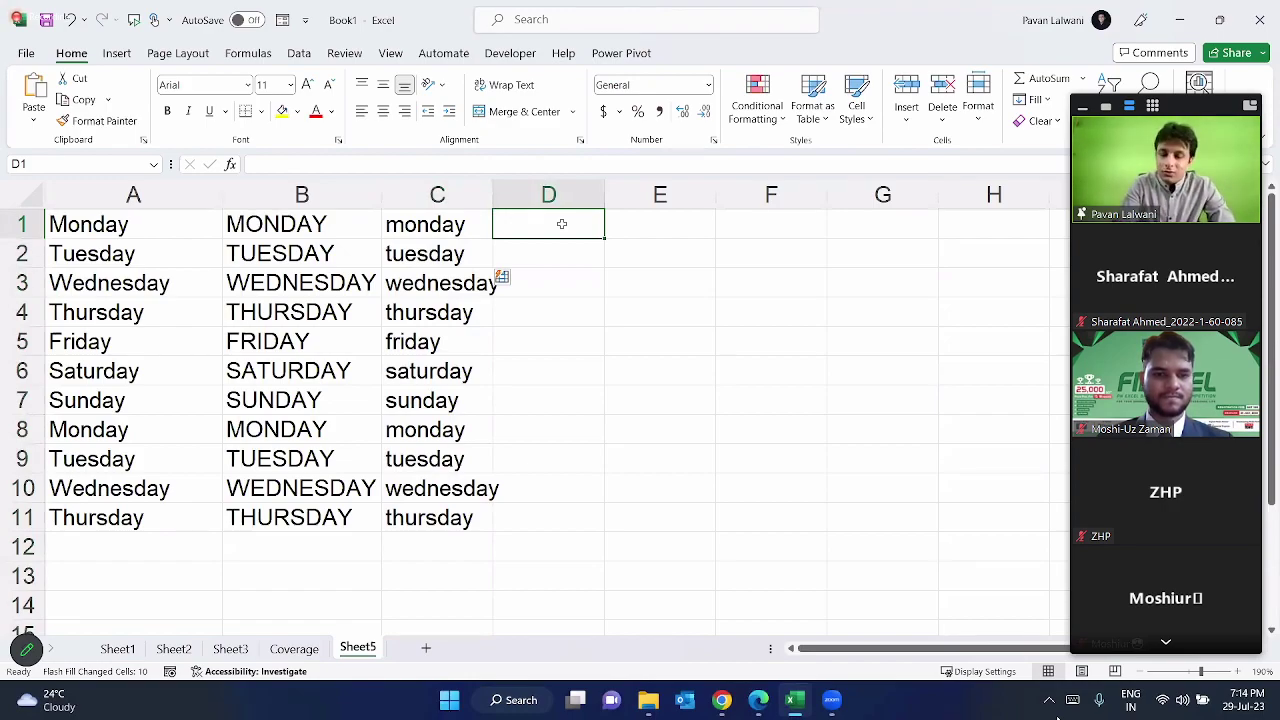
Step: Enter MON in D1 and Flash Fill three-letter uppercase day abbreviations down column D
type("mon")
key("BackSpace")
key("BackSpace")
key("BackSpace")
type("MON")
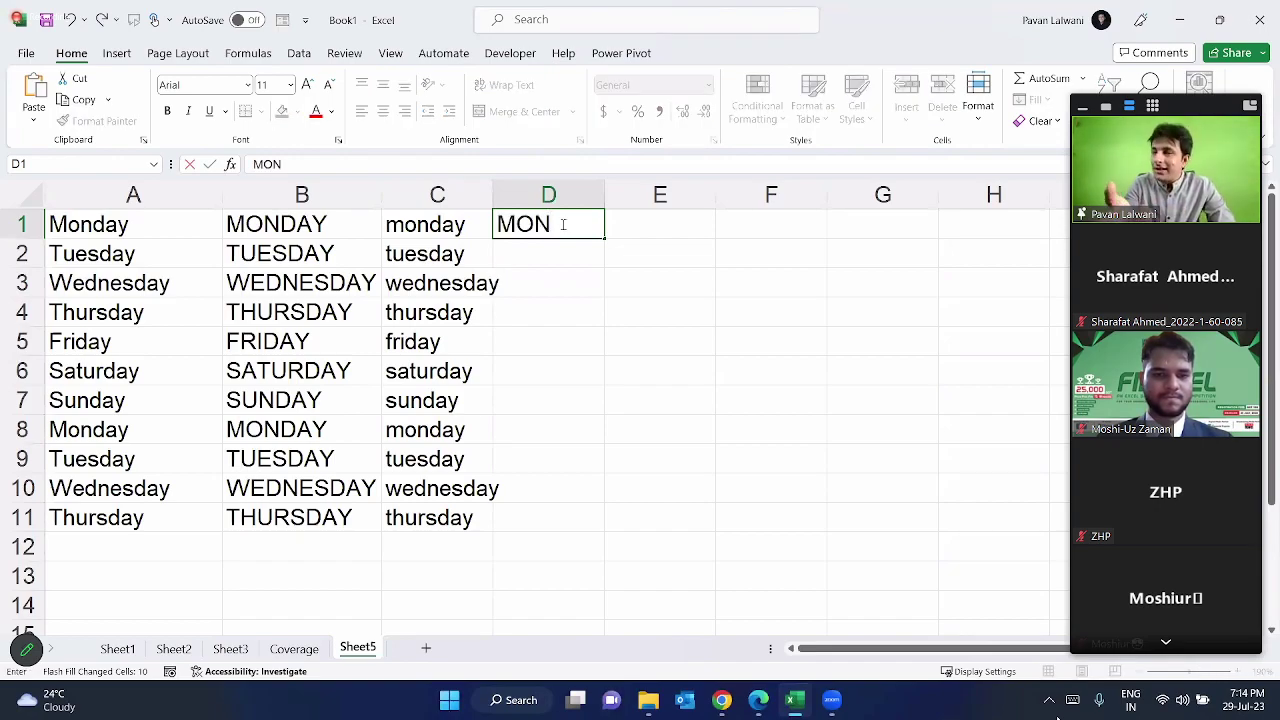
key("Return")
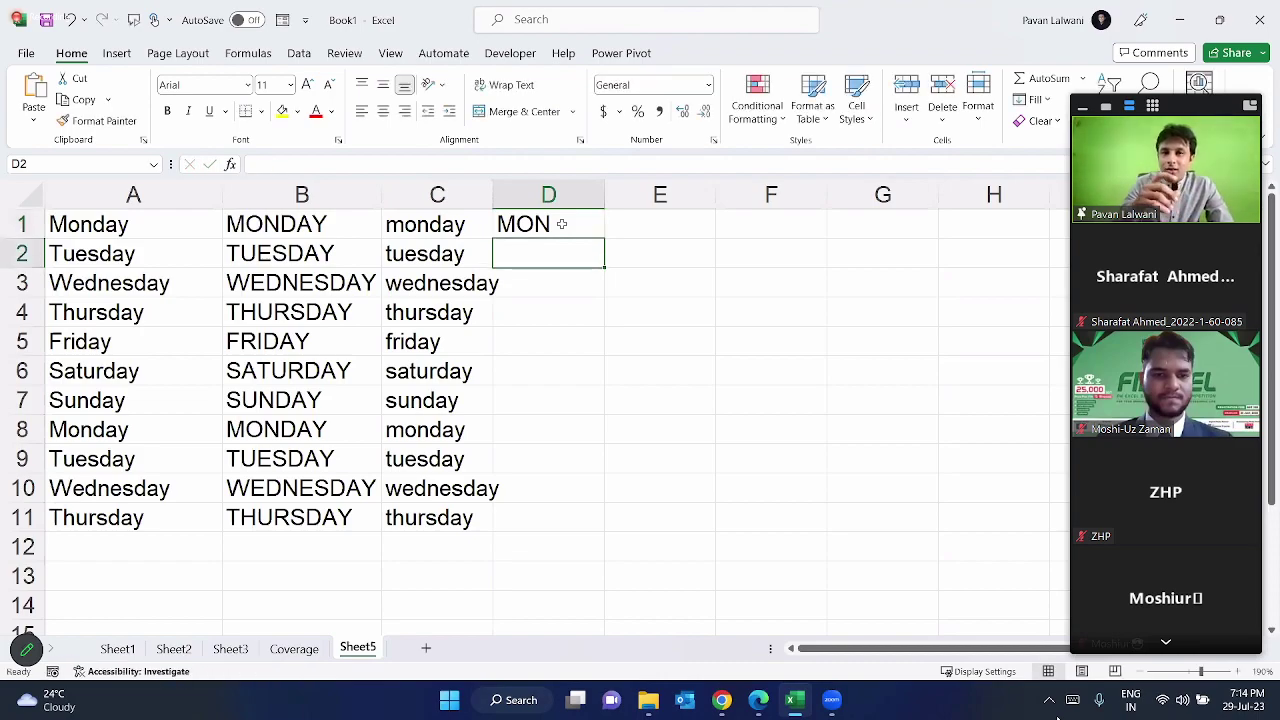
key("ctrl+e")
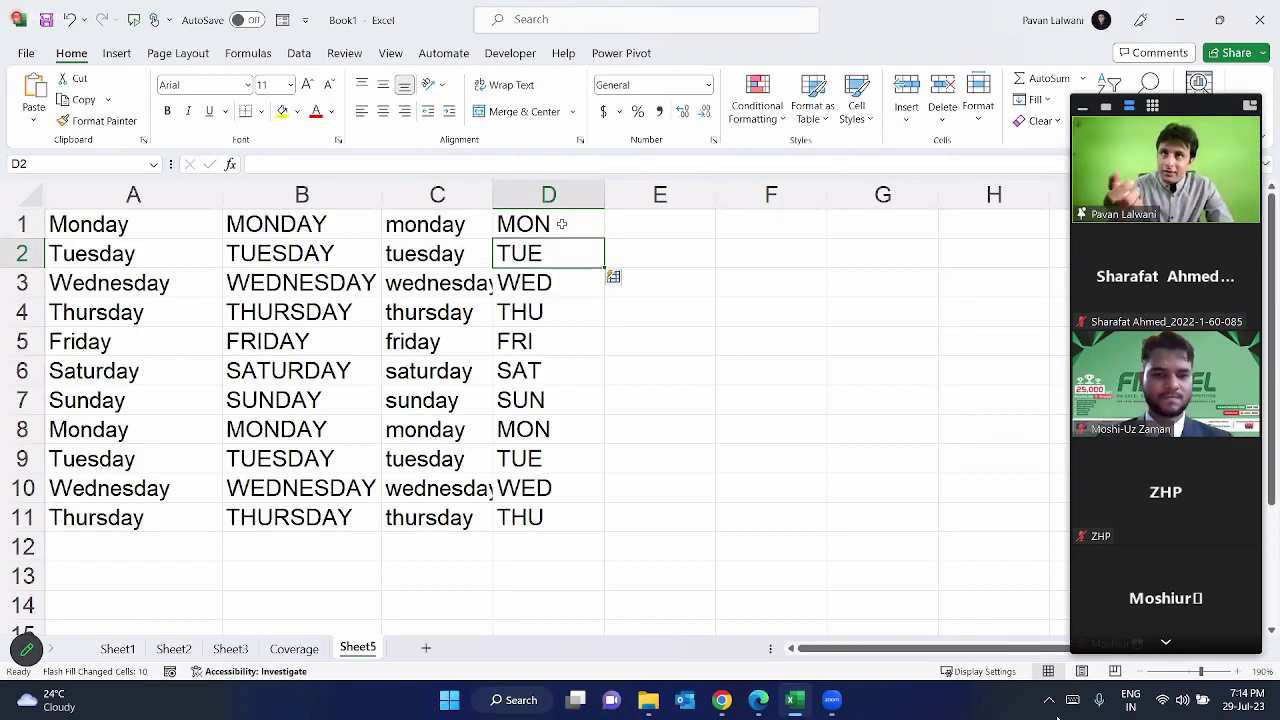
left_click(561, 224)
Step: Flash Fill four-letter MOND abbreviations in column E, then select the whole day-name table to clear it
key("Right")
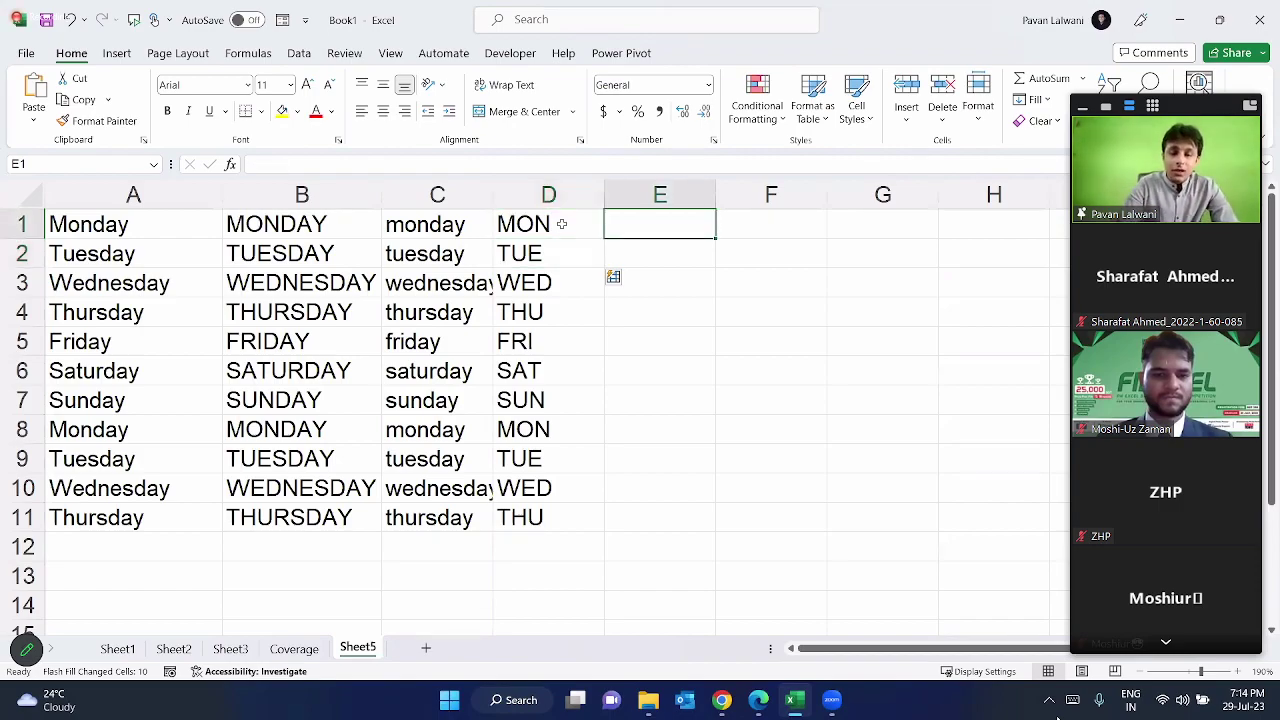
type("MOND")
key("Return")
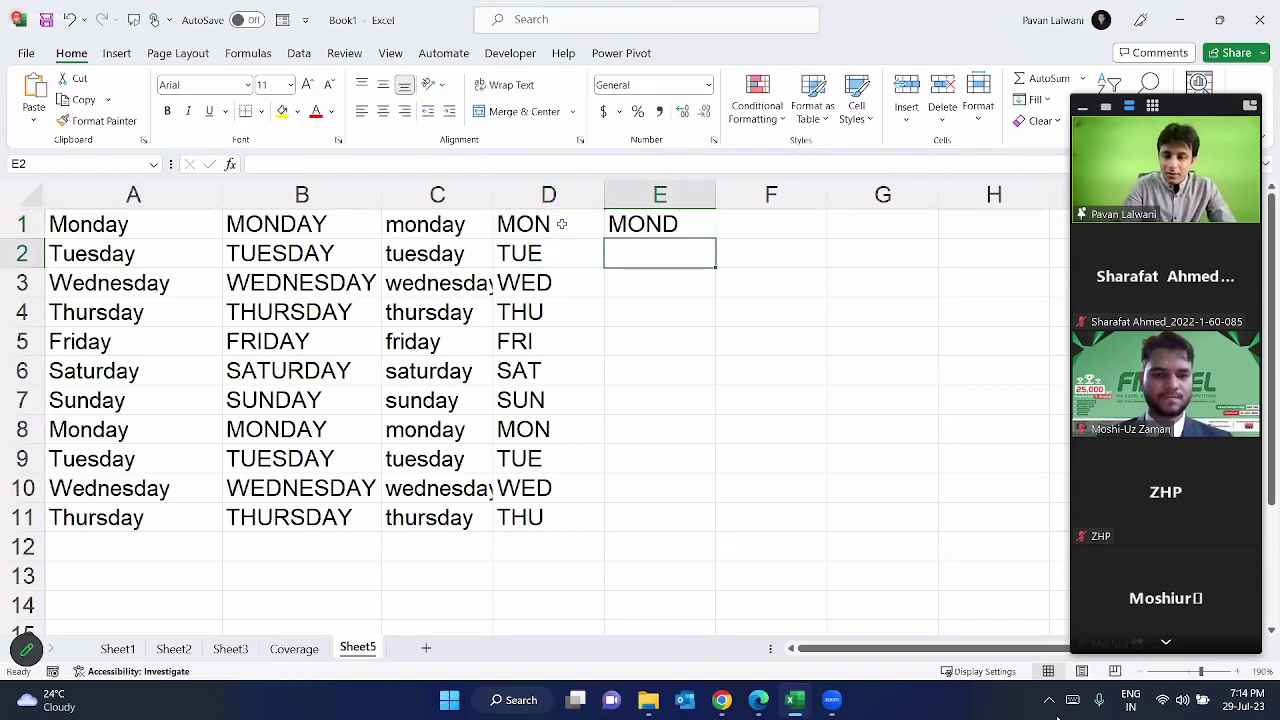
key("ctrl+e")
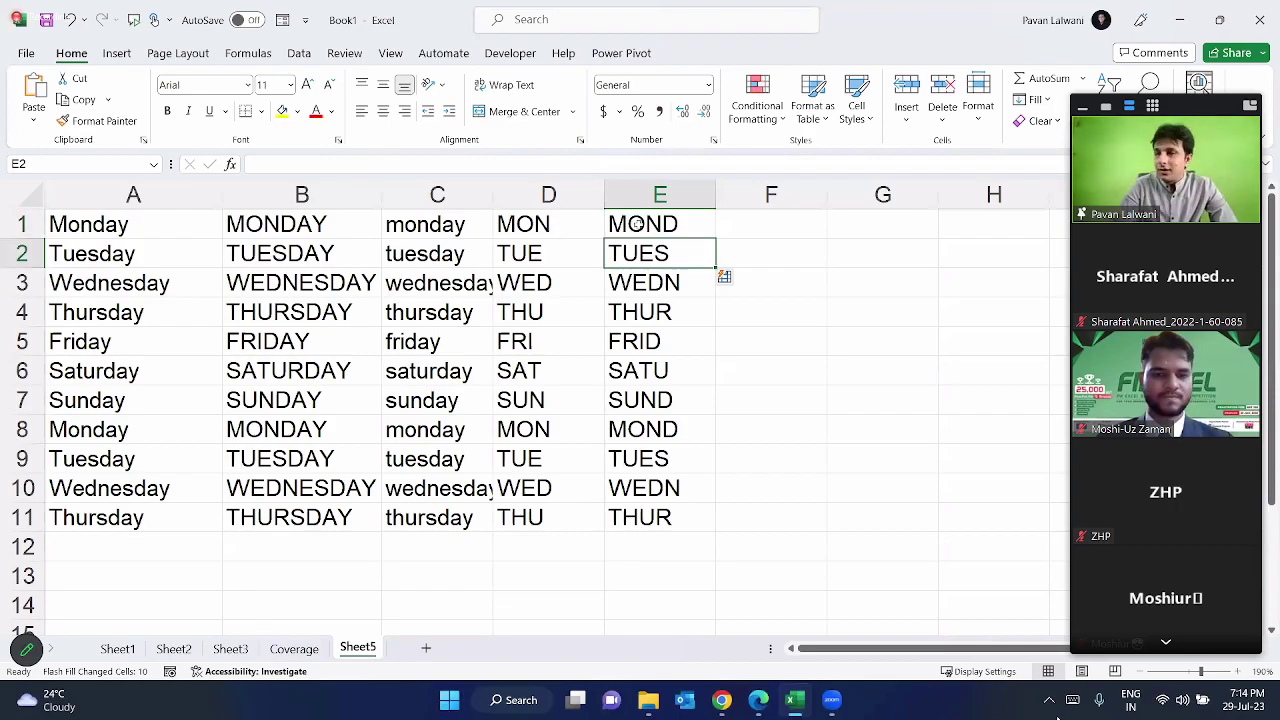
left_click(637, 224)
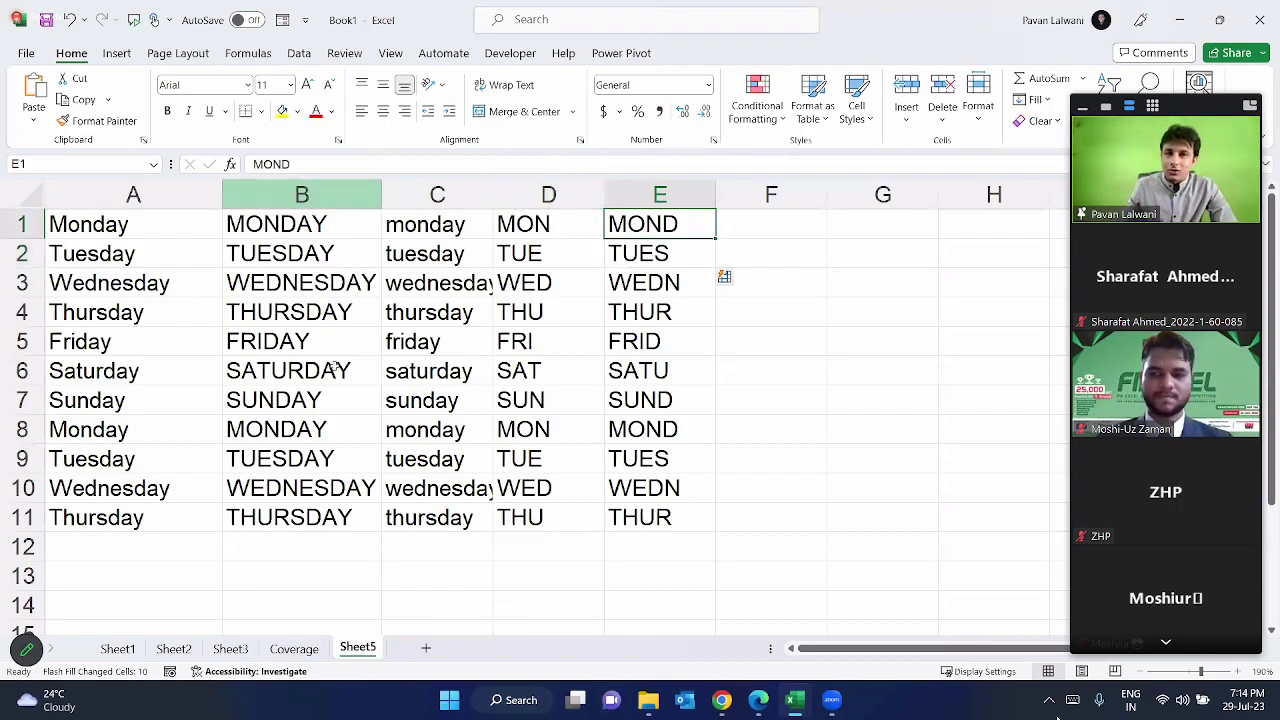
left_click_drag(108, 224, 108, 253)
key("ctrl+a")
Step: Clear the day-name data, type a first name in A1 and fill the custom-list names down to A11
key("Delete")
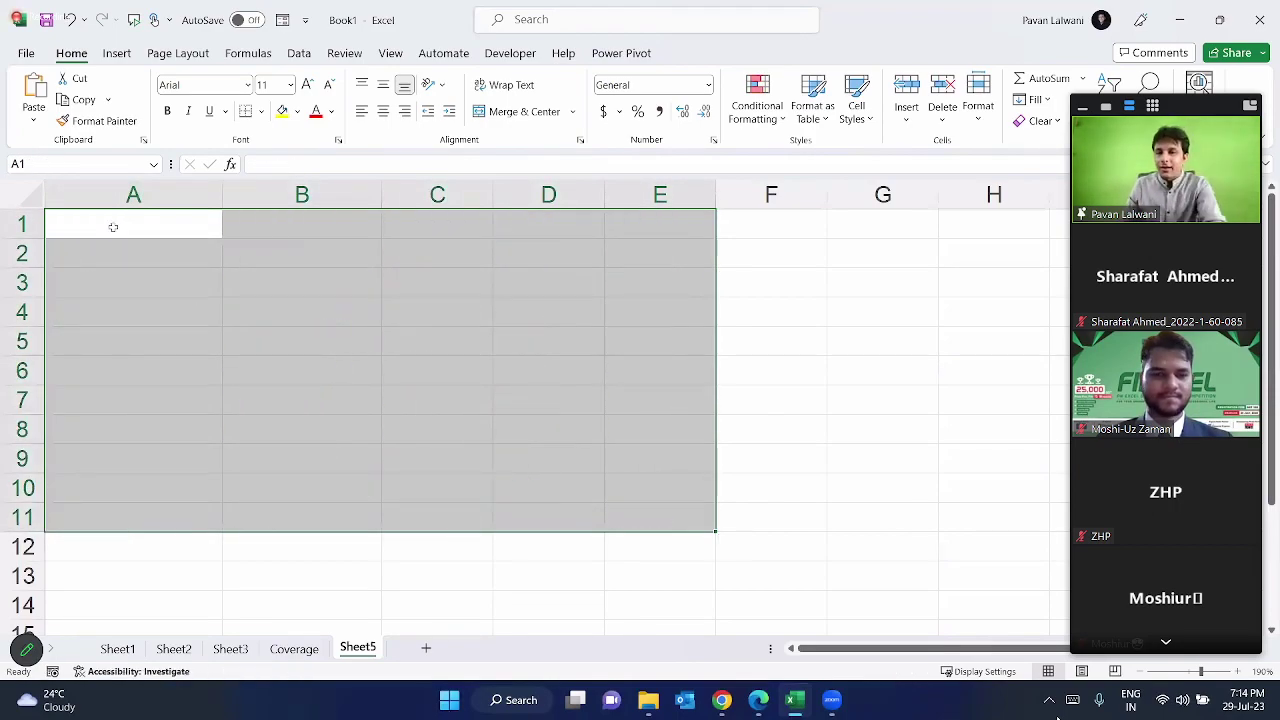
left_click(113, 227)
type("pRITY")
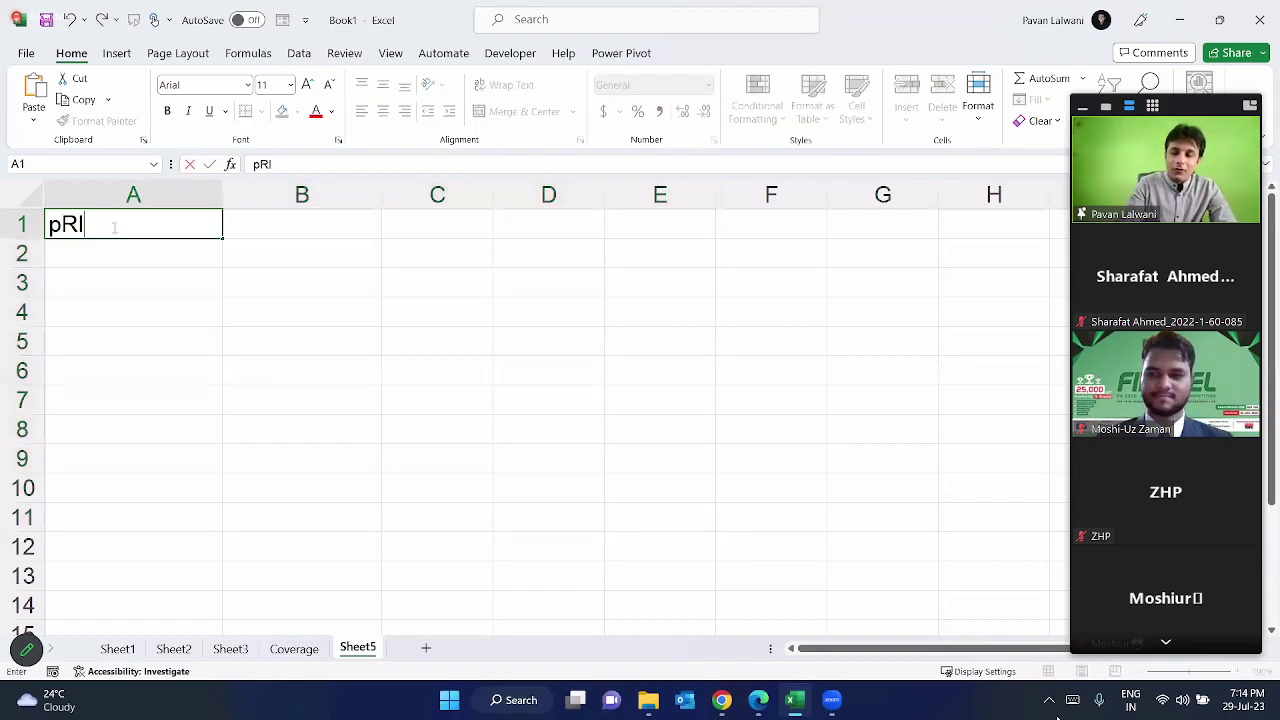
key("BackSpace")
type("TY")
key("BackSpace")
key("BackSpace")
type("Y")
key("Return")
left_click(113, 227)
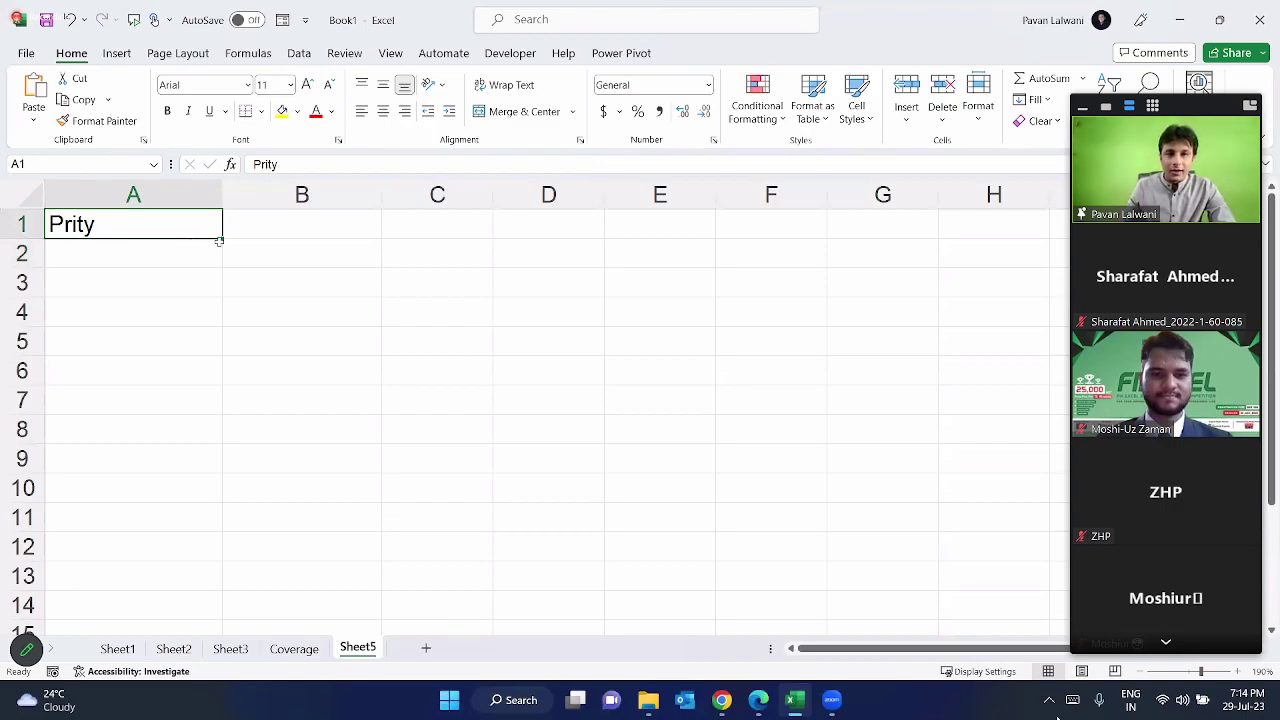
left_click_drag(221, 238, 221, 521)
Step: Flash-fill uppercase copies of the names down column B from an uppercase example in B1
left_click(263, 228)
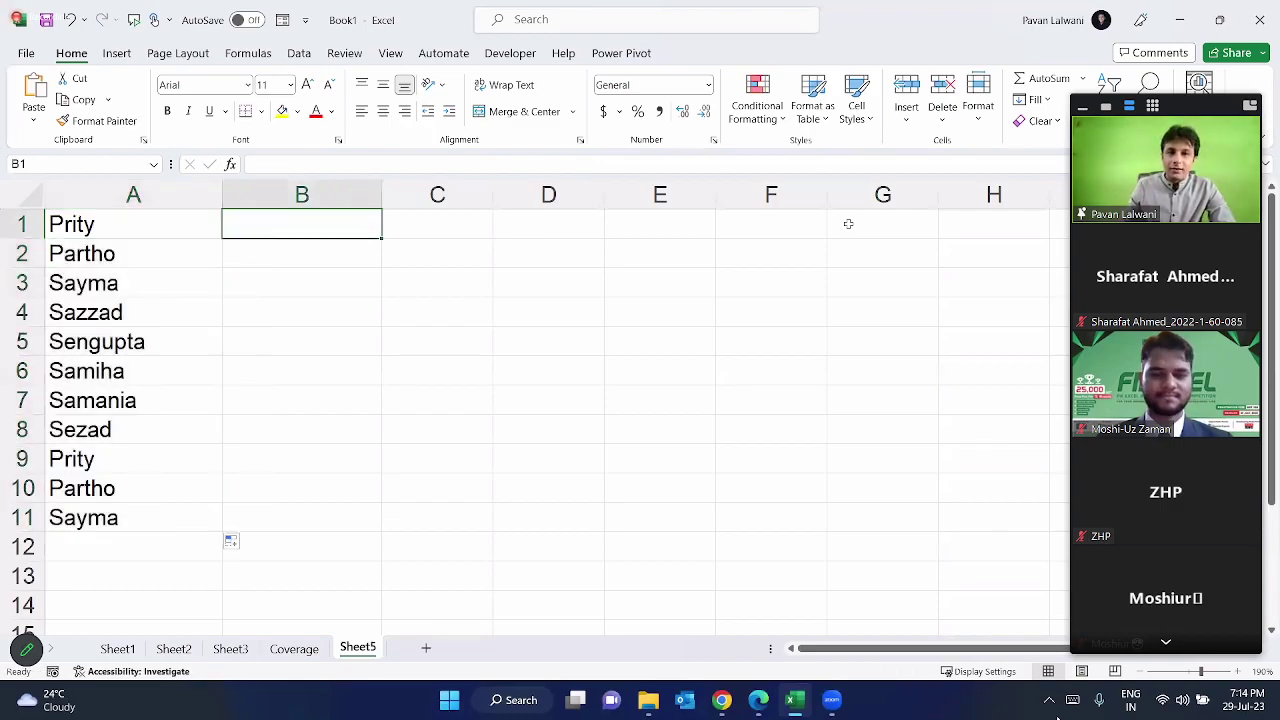
type("PRITY")
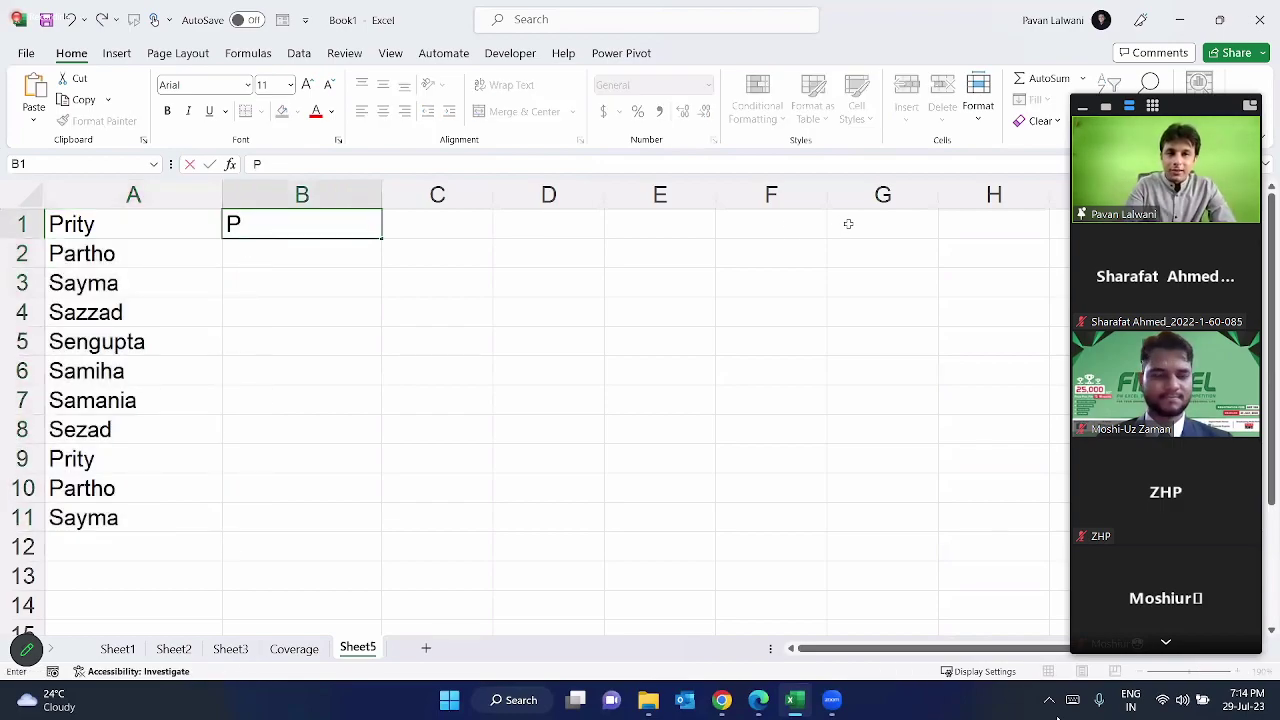
key("Return")
key("ctrl+e")
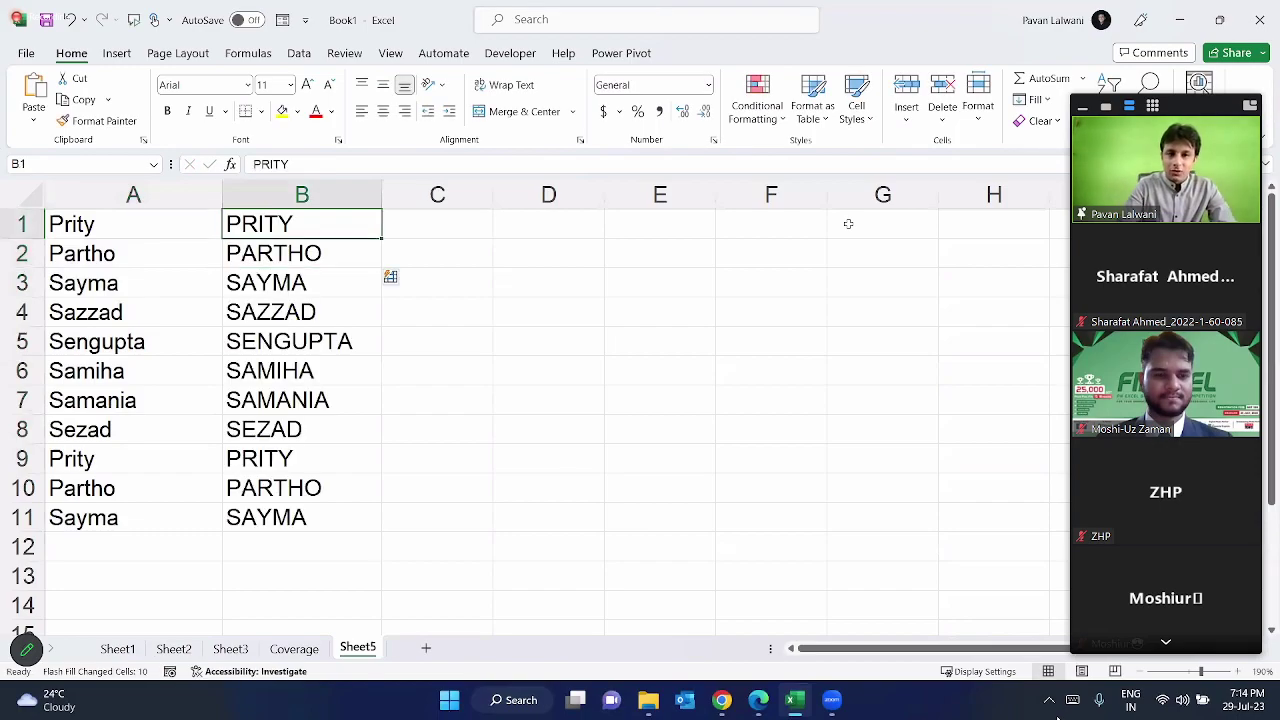
key("Up")
Step: Flash-fill lowercase copies of the names down column C from a lowercase example in C1
key("Right")
type("prity")
key("Return")
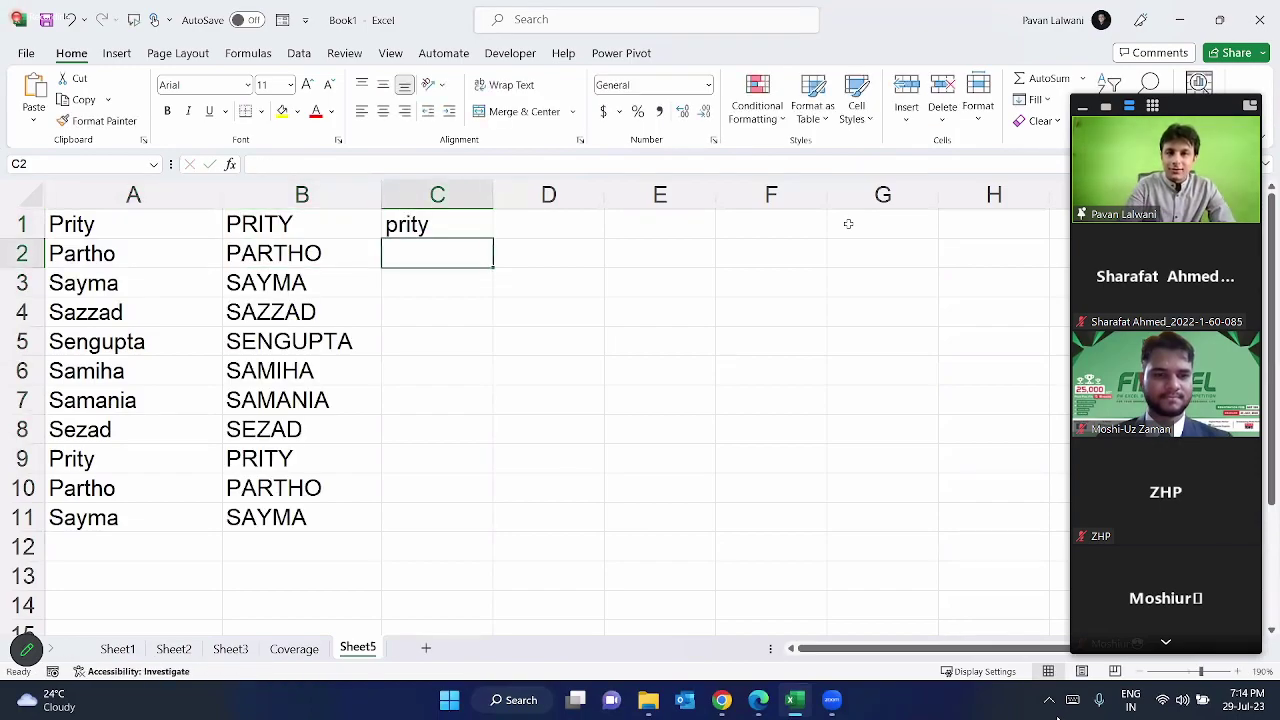
key("ctrl+e")
key("Up")
key("Right")
Step: Flash-fill each name's capital first initial down column D from the example P in D1
type("P")
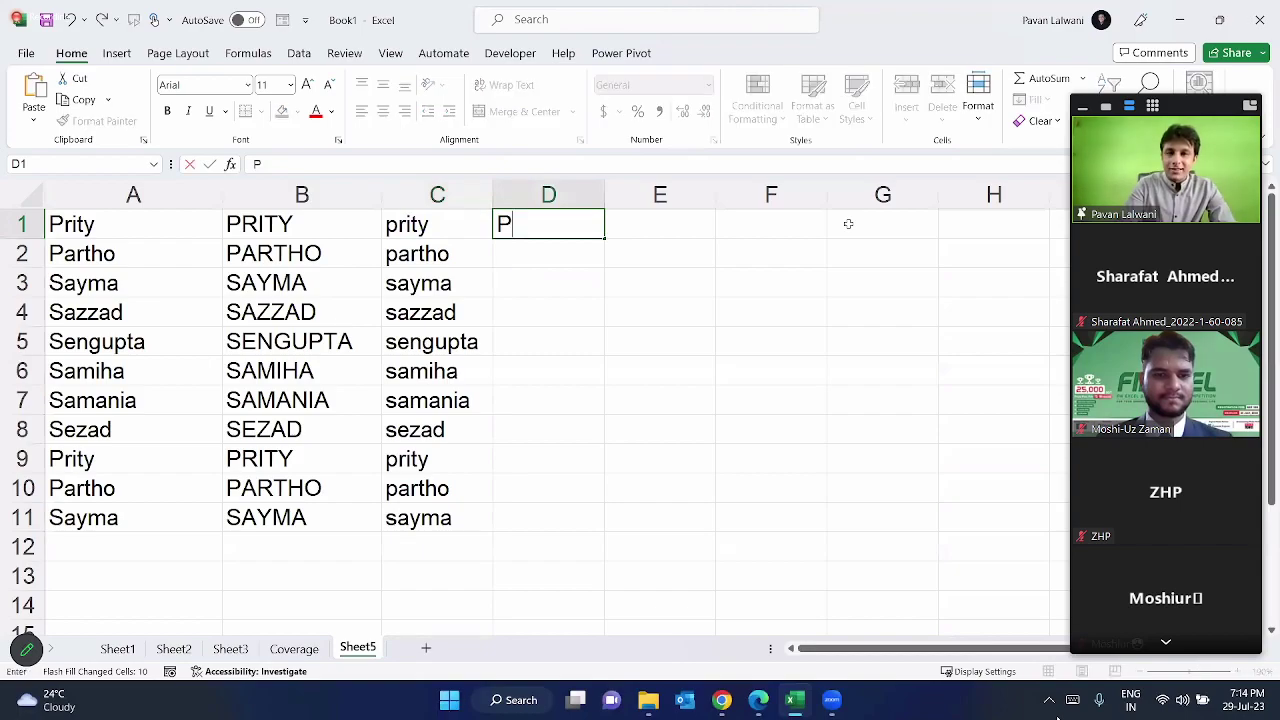
key("Return")
key("ctrl+e")
key("Up")
Step: Flash-fill each name's last letter down column E, adding a second example 'o' in E2 after undoing
key("Right")
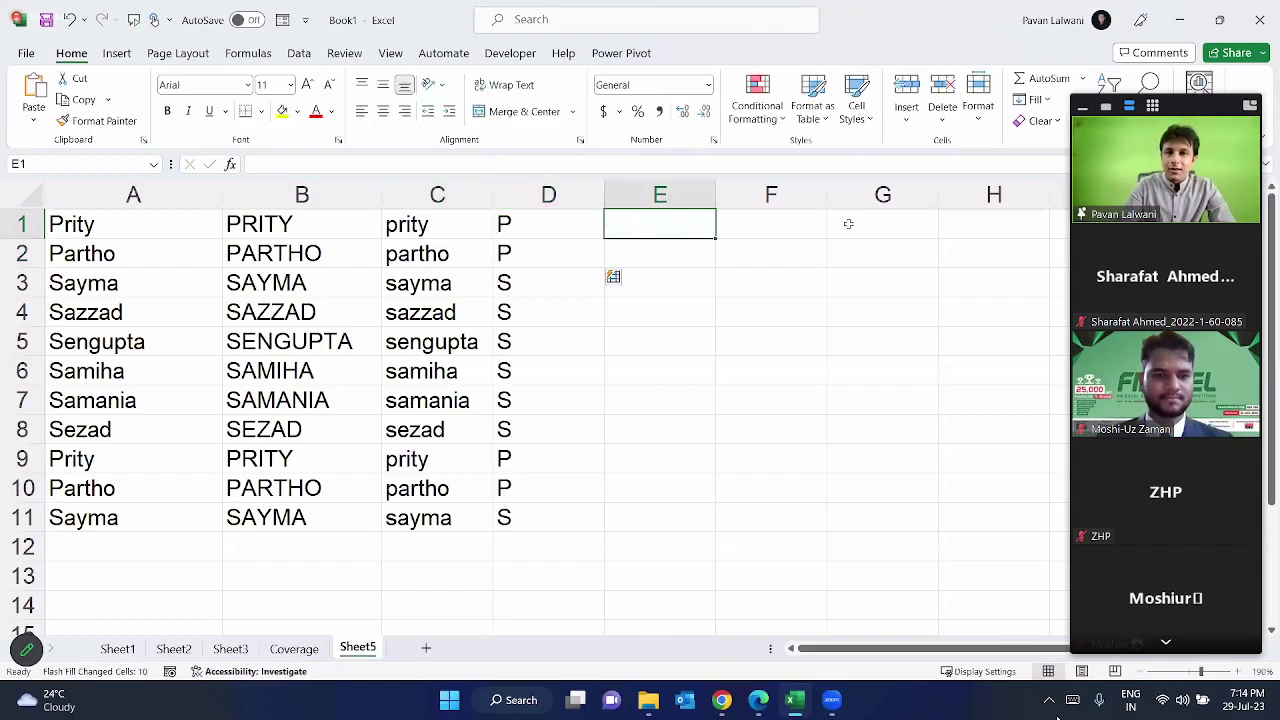
type("y")
key("Return")
key("ctrl+e")
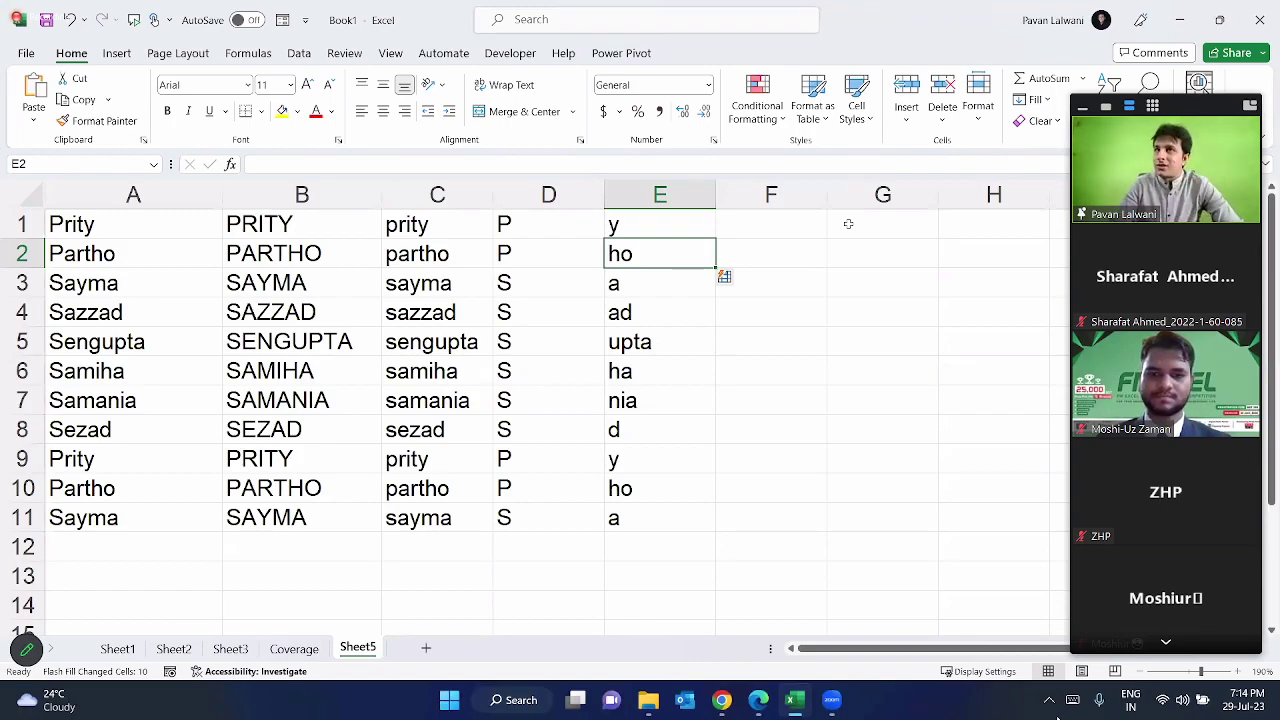
key("ctrl+z")
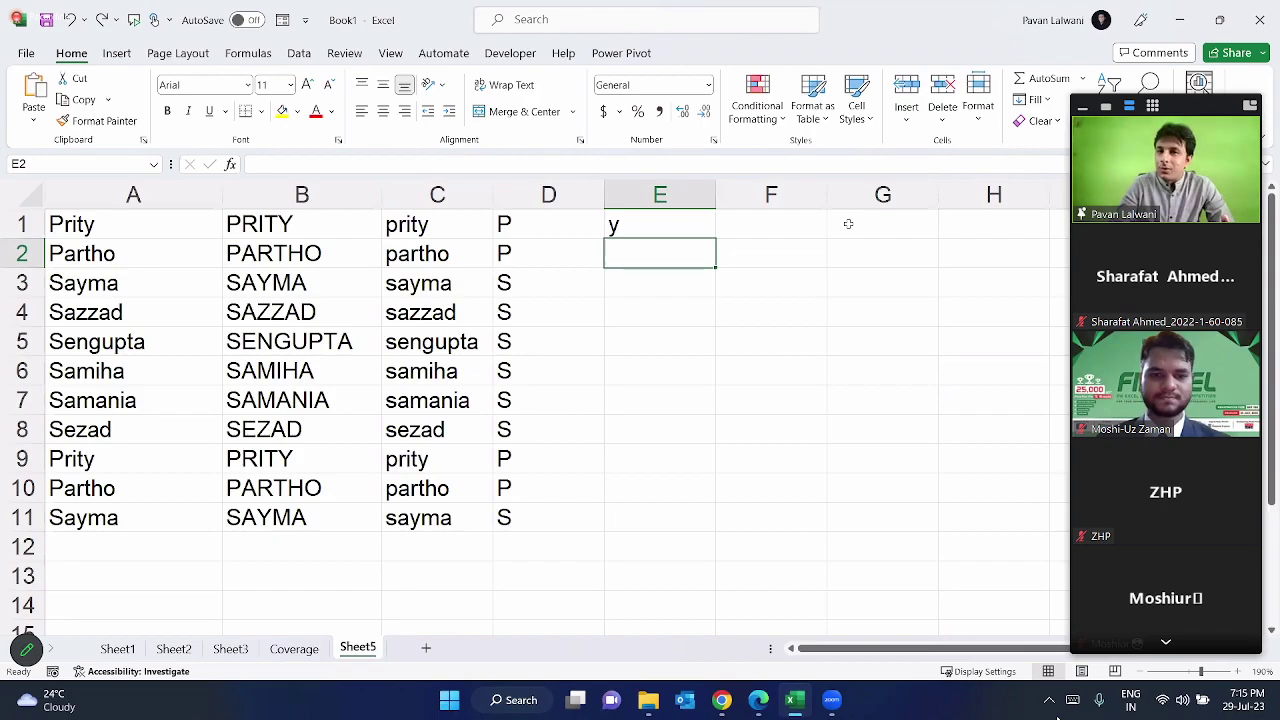
type("o")
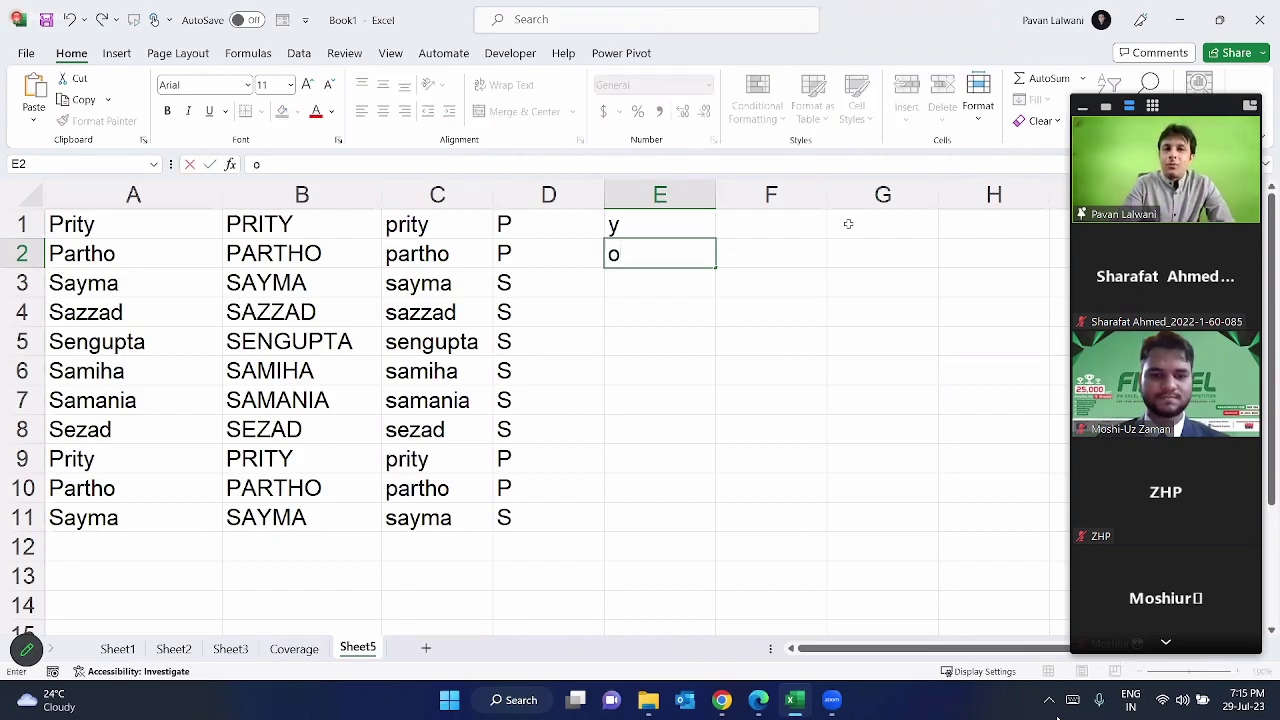
key("Return")
key("ctrl+e")
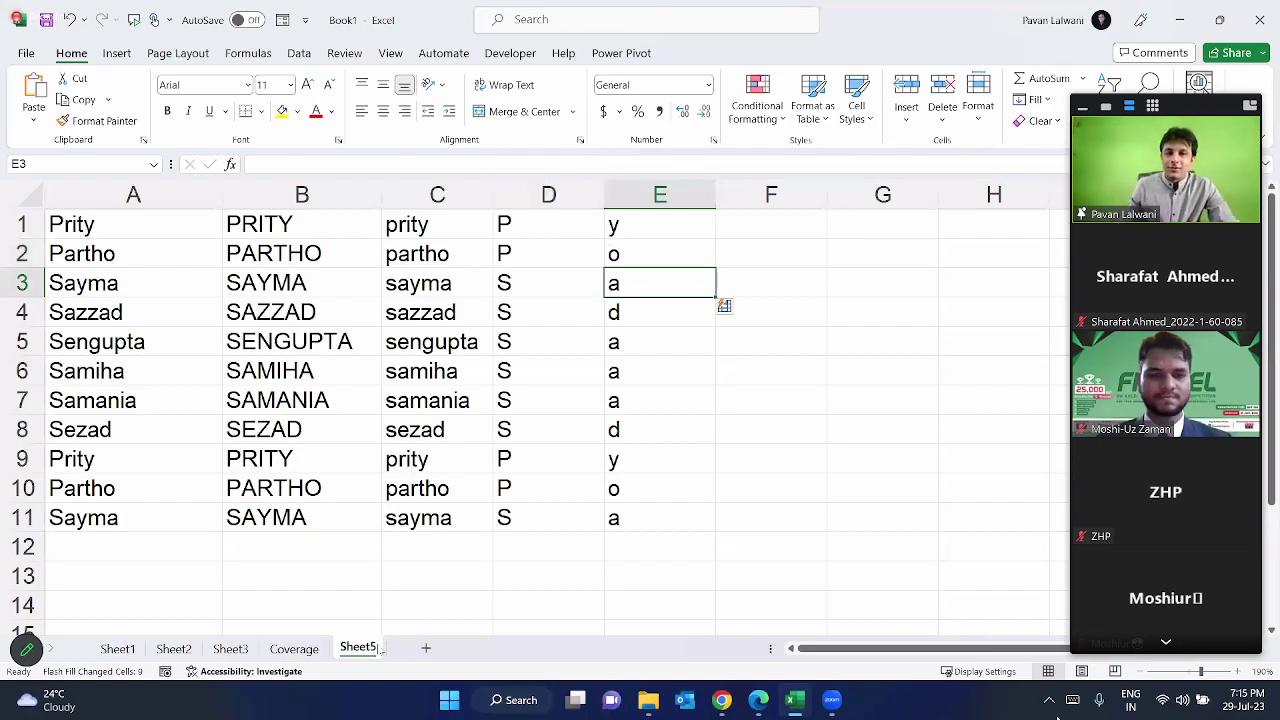
Step: Add Sheet6, zoom in, and fill a first name down A1:A12 with column A widened
left_click(426, 649)
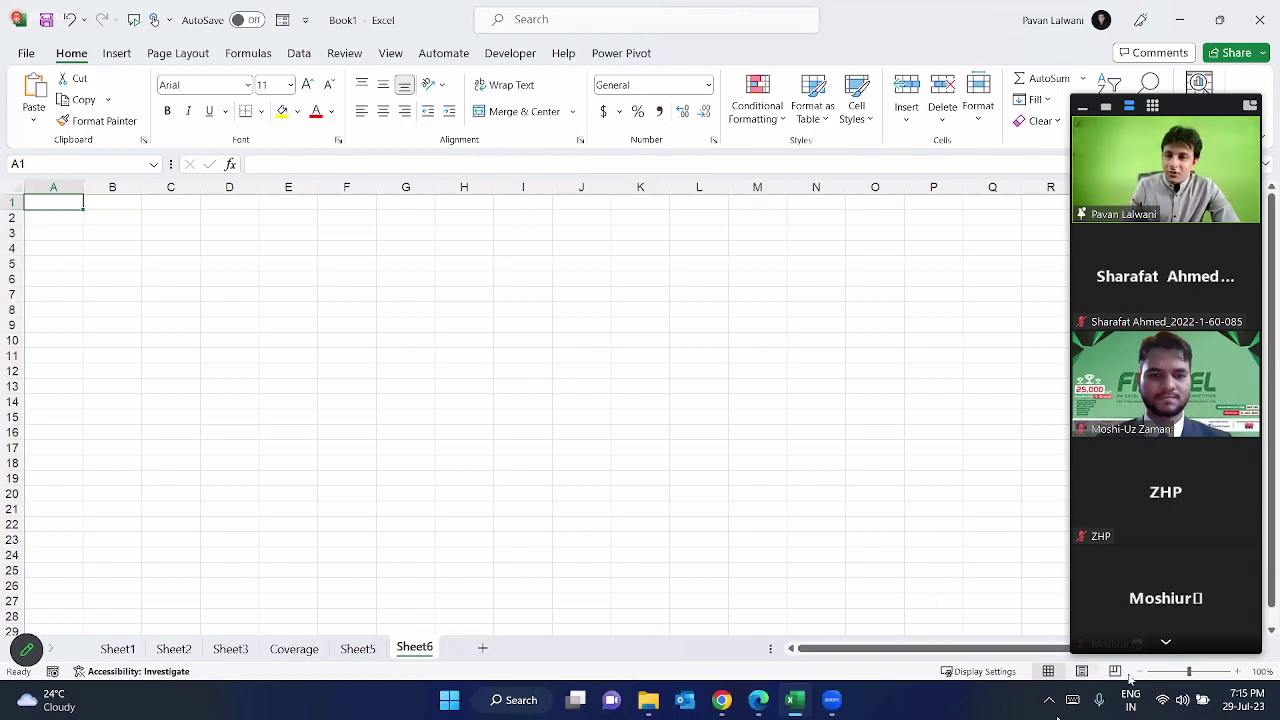
left_click(1240, 672)
left_click(1240, 672)
left_click(1240, 672)
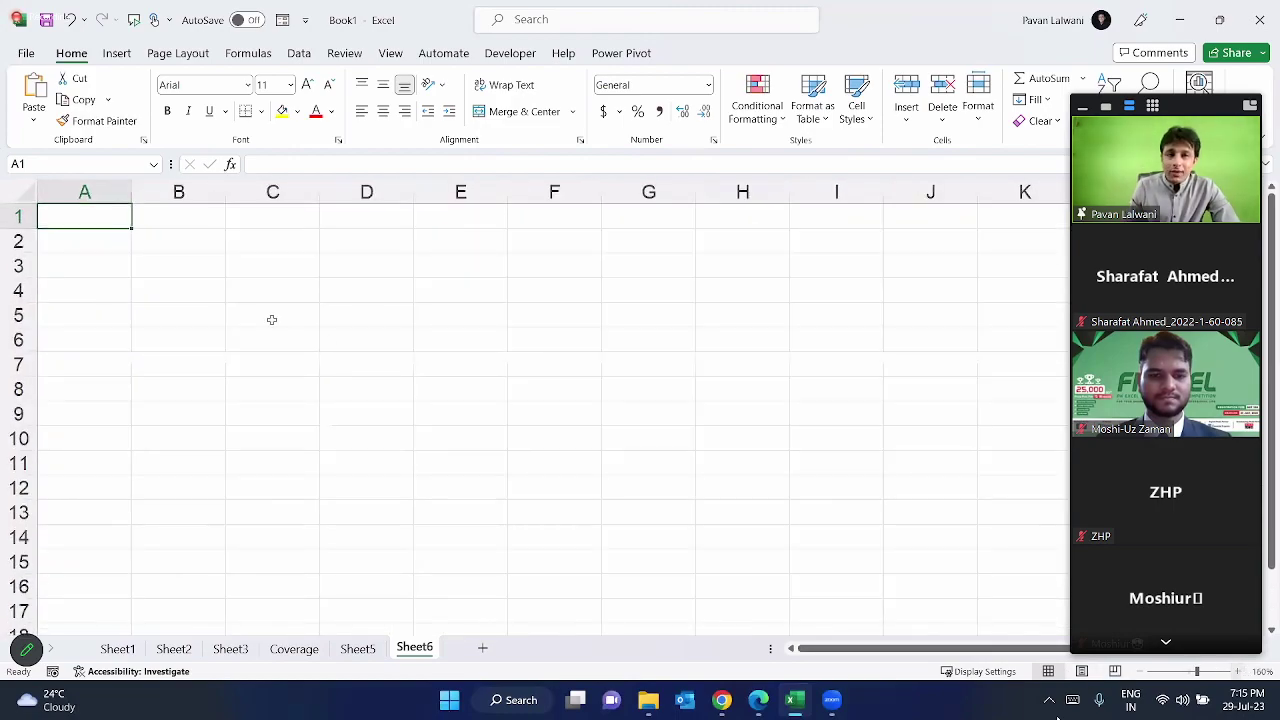
type("Prity")
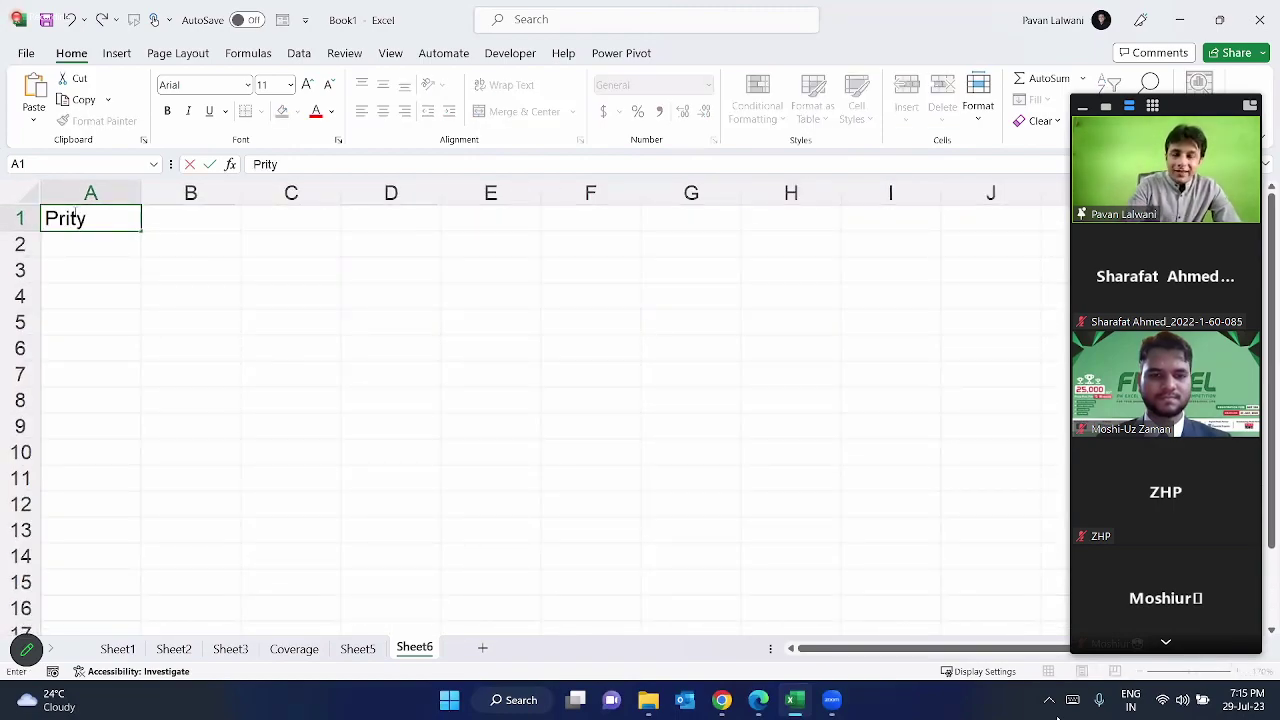
key("Return")
left_click(128, 217)
left_click_drag(141, 231, 141, 510)
left_click_drag(141, 193, 205, 216)
left_click(205, 216)
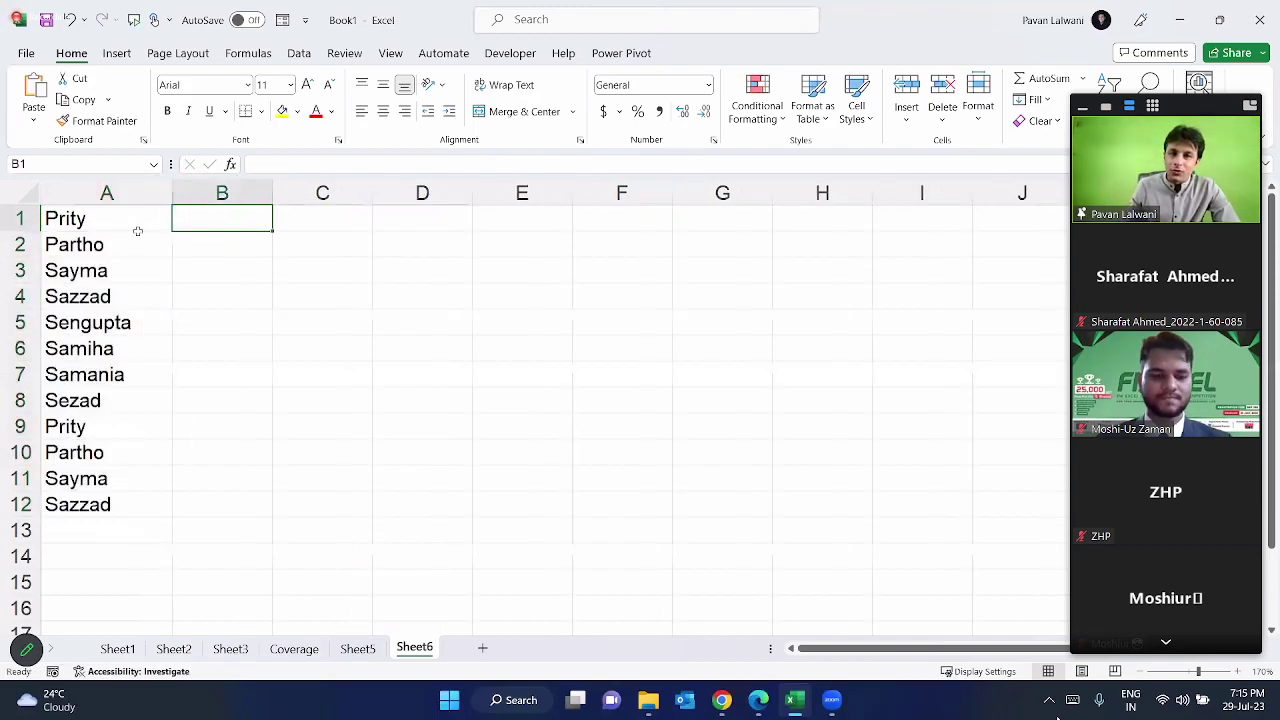
left_click_drag(37, 197, 155, 520)
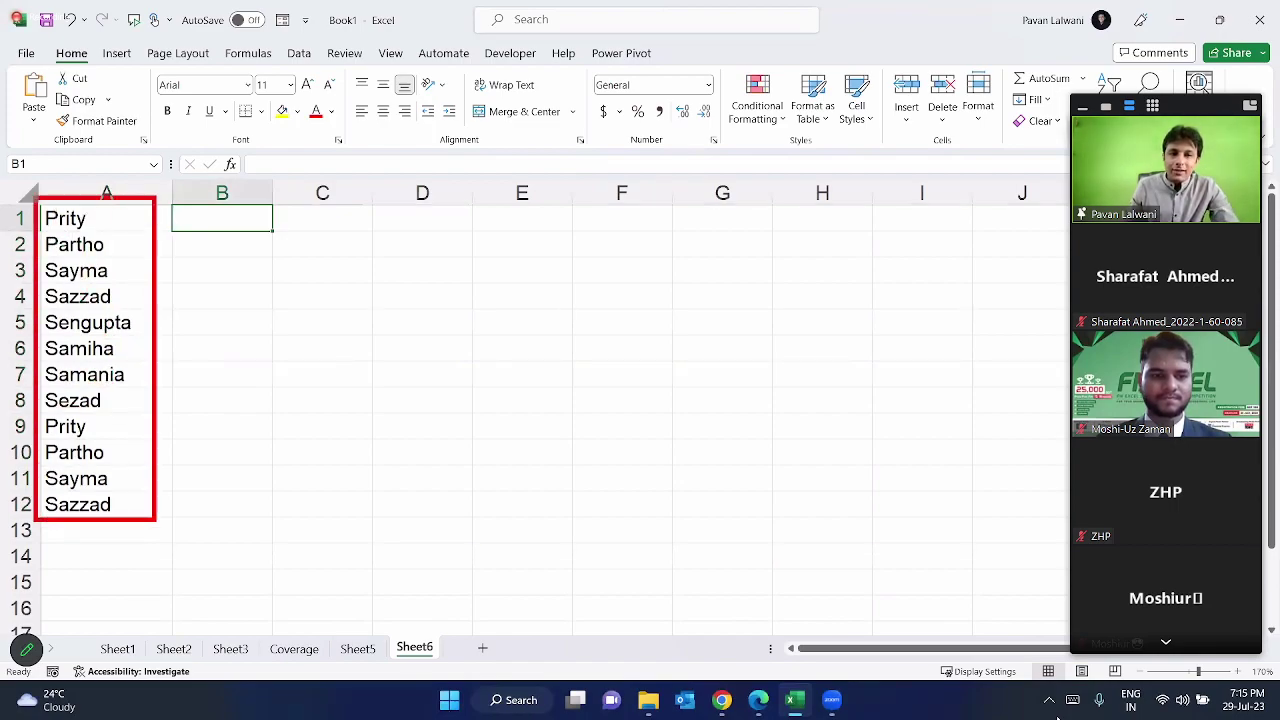
left_click_drag(270, 535, 132, 452)
key("Escape")
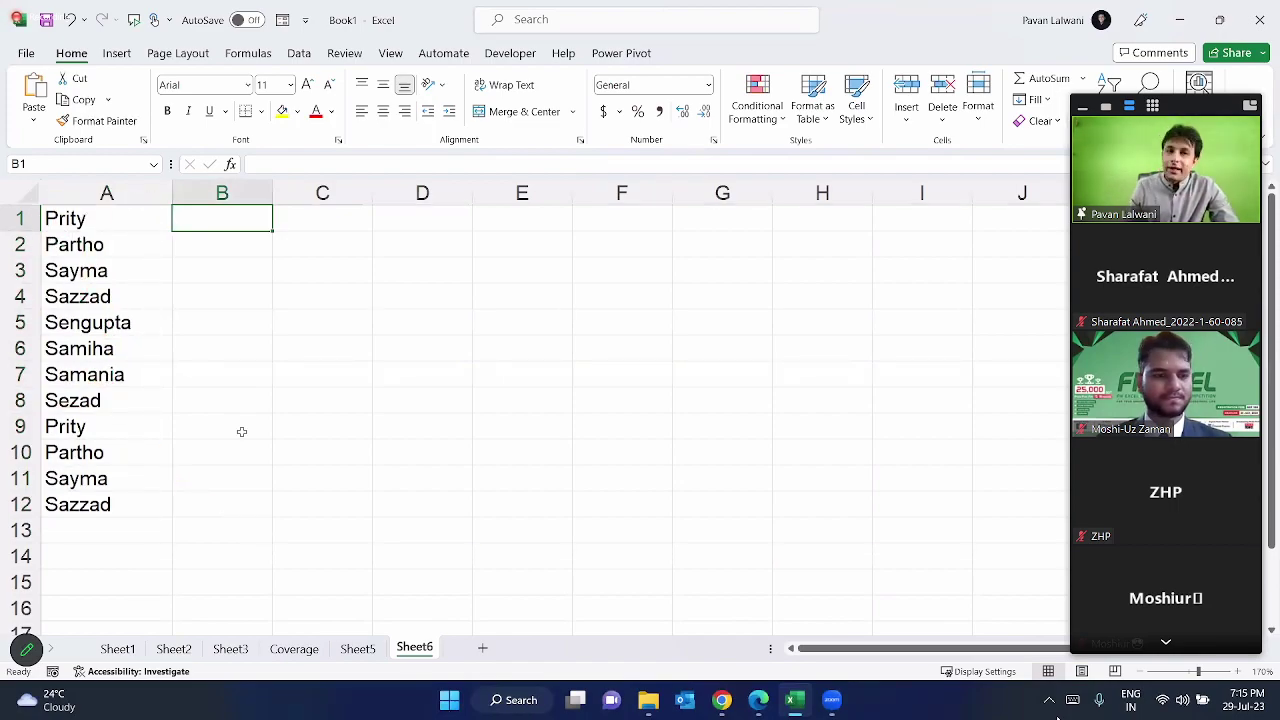
left_click_drag(272, 198, 357, 200)
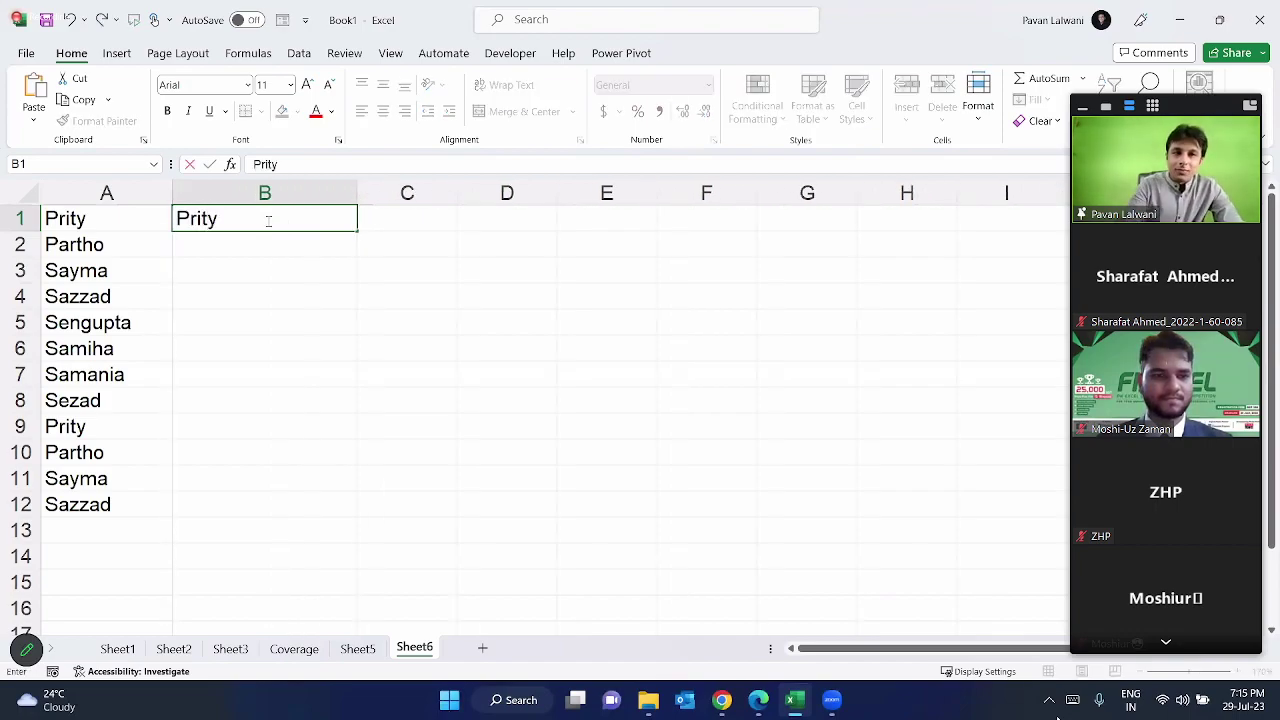
key("Return")
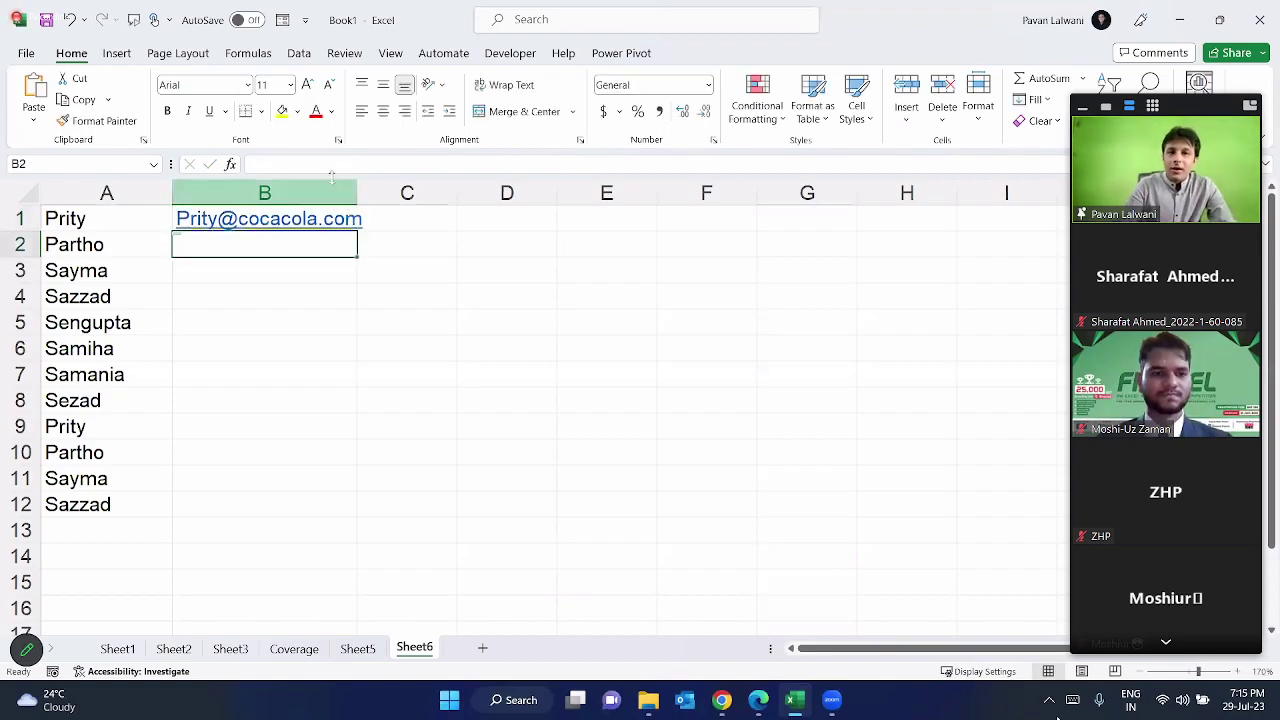
left_click_drag(358, 191, 426, 193)
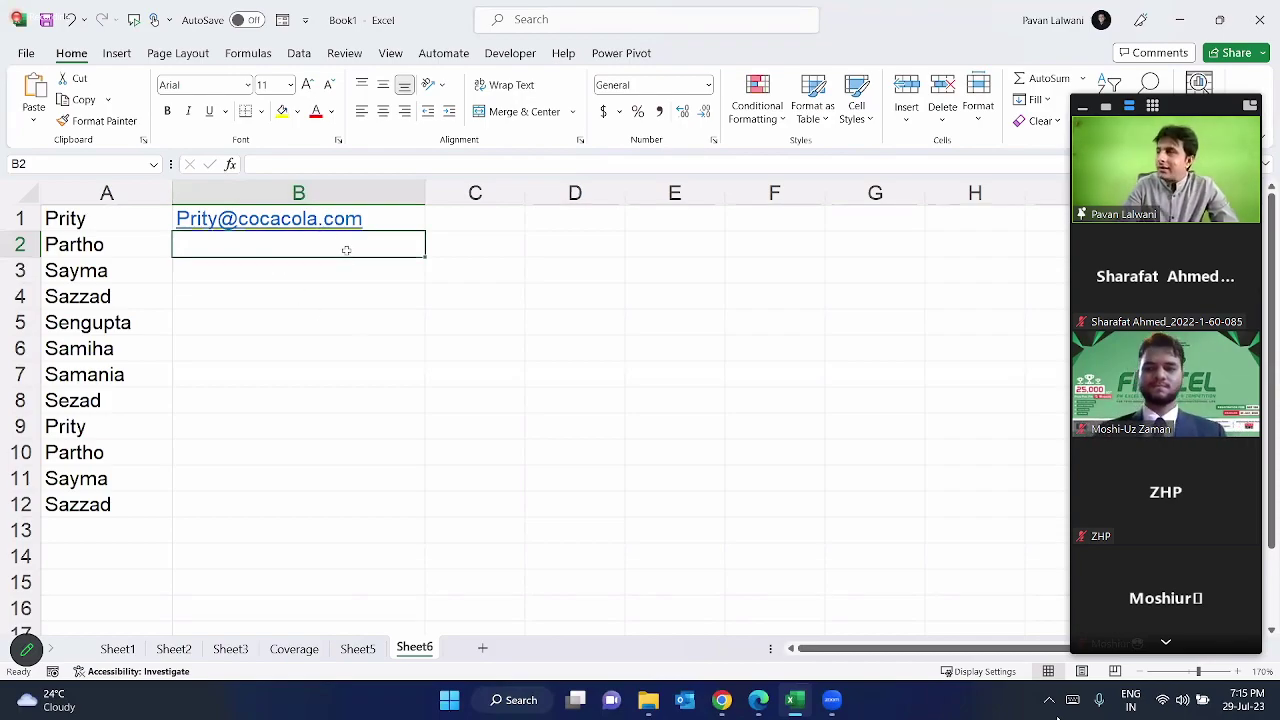
key("ctrl+e")
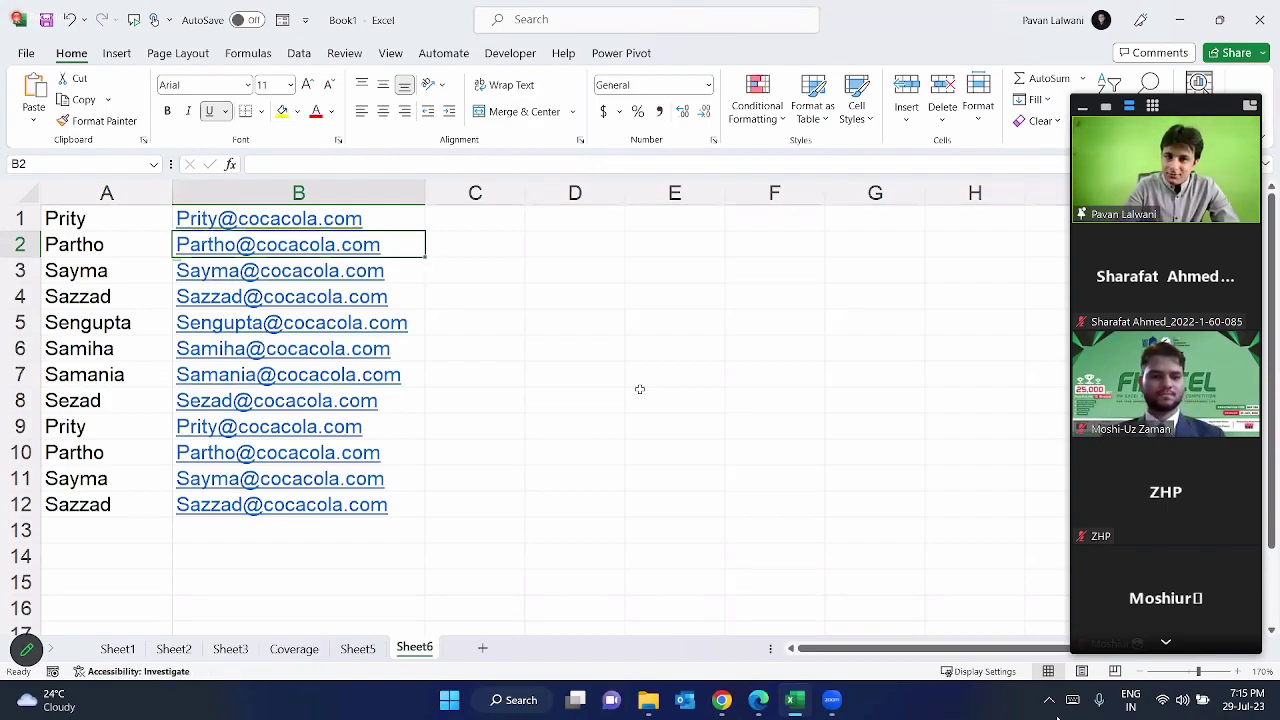
Step: Clear the names and e-mail addresses in A1:B12, then open the Excel 30 workbook
left_click_drag(400, 505, 48, 217)
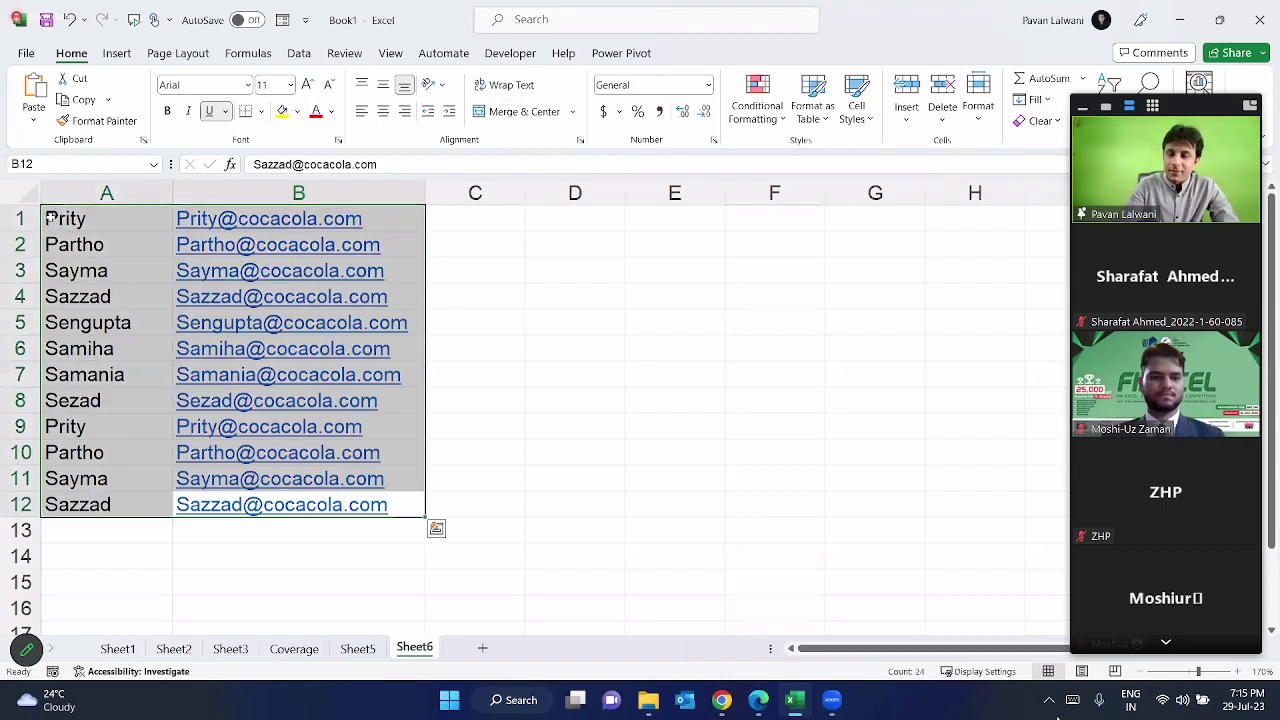
key("Delete")
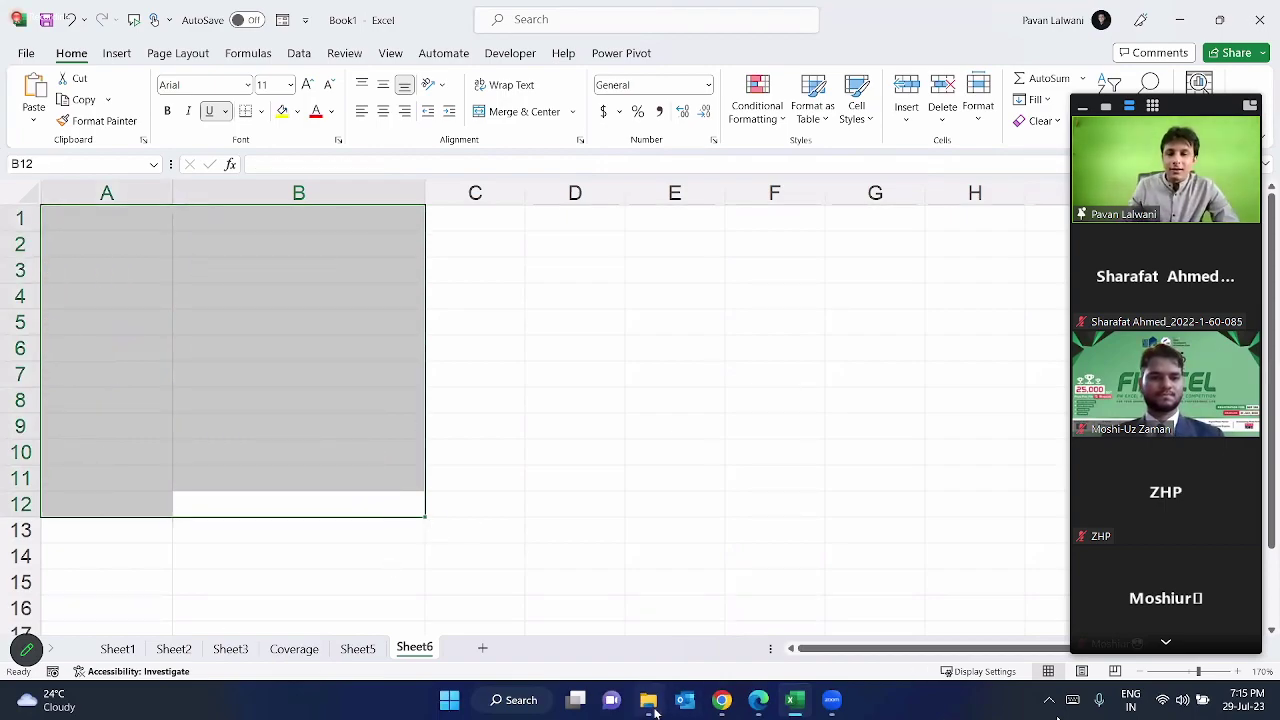
left_click(652, 708)
double_click(350, 180)
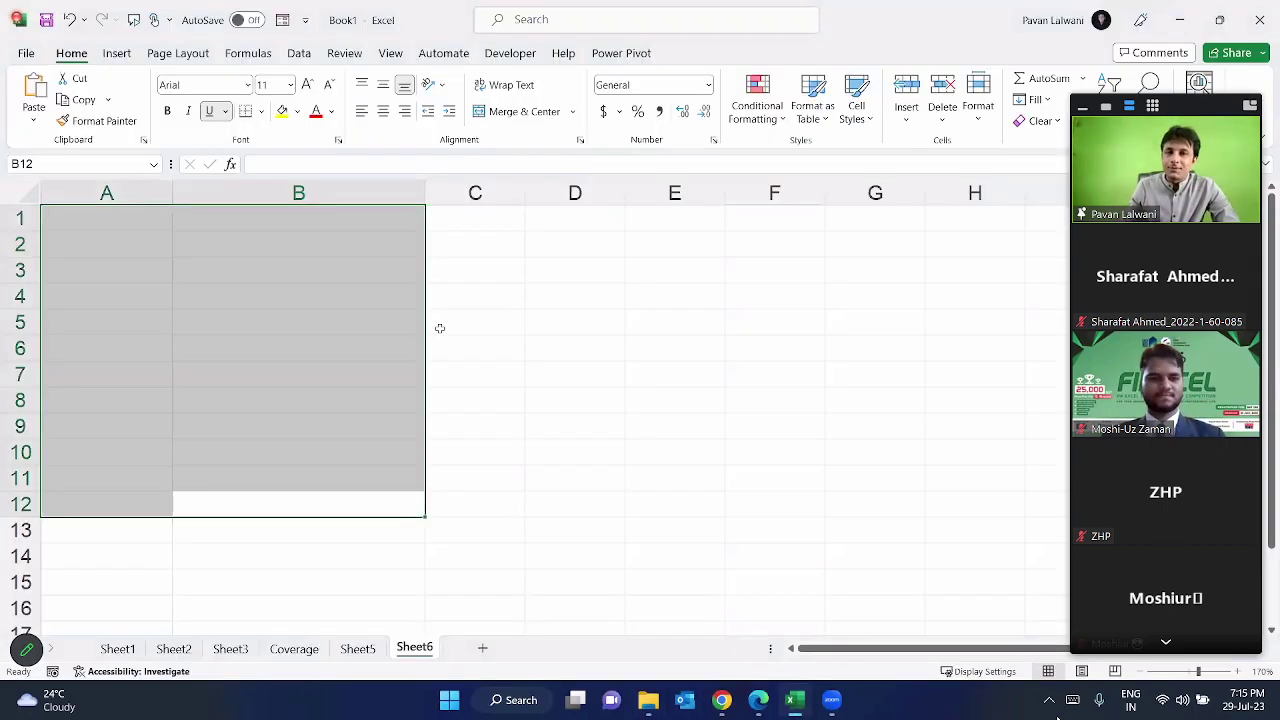
Step: Enter an example first name in B21 and Flash Fill the remaining first names down B22:B30
left_click(231, 299)
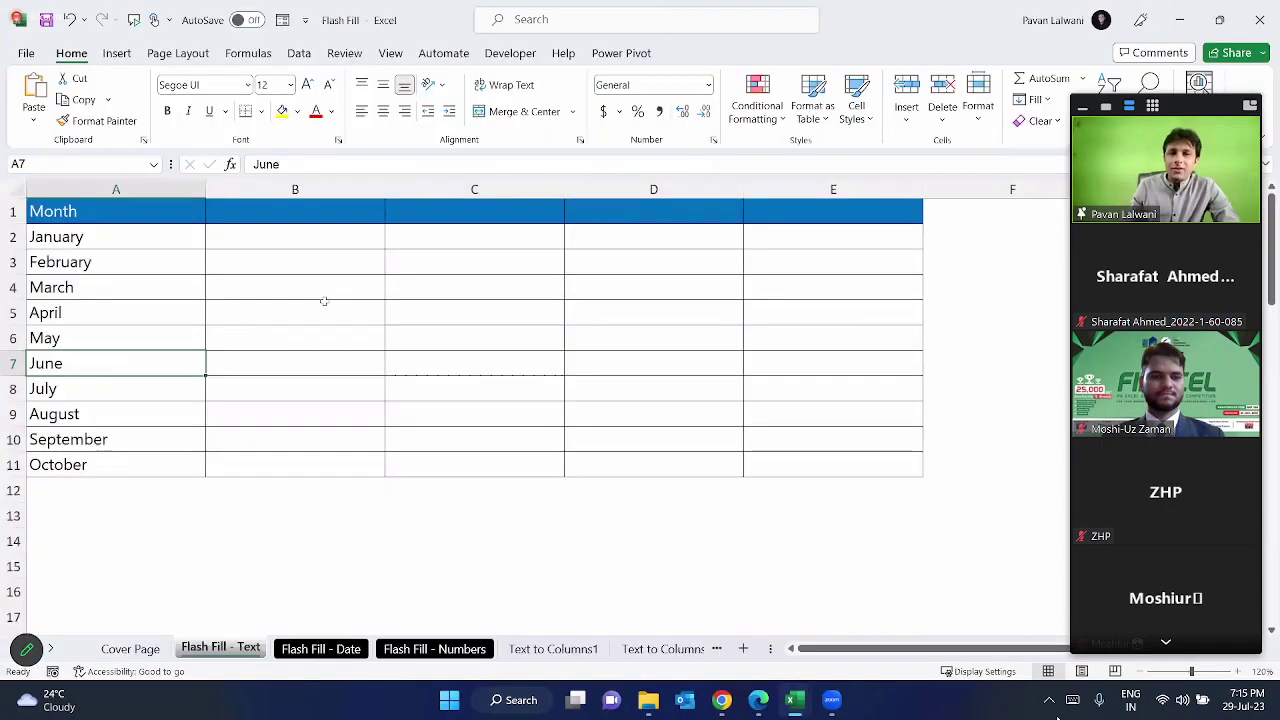
scroll(223, 449, "down", 6)
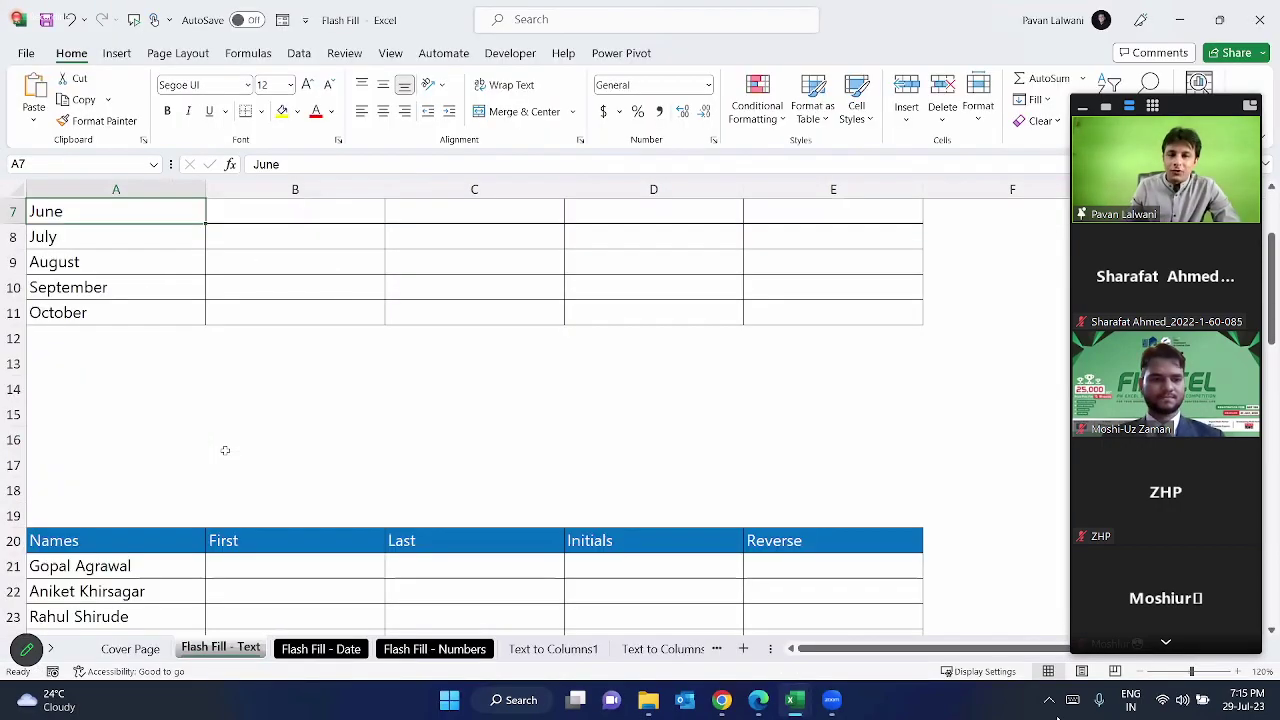
left_click(113, 258)
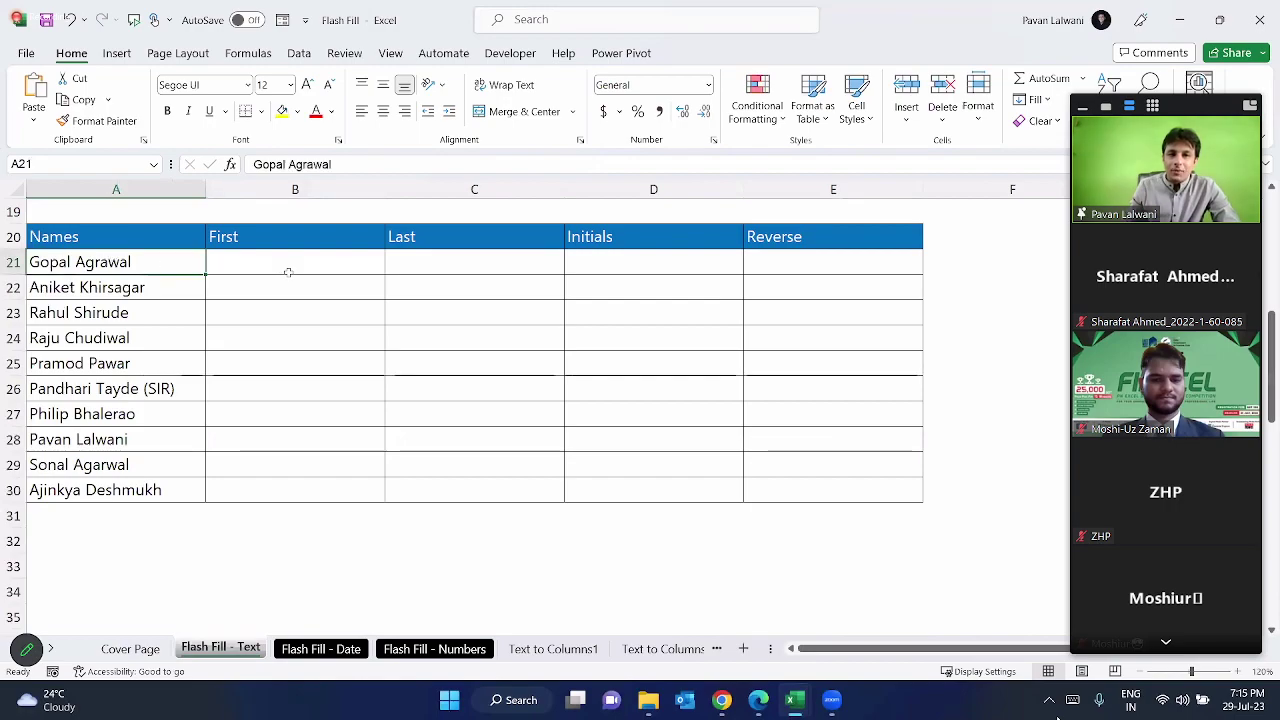
mouse_move(20, 246)
left_mouse_down()
mouse_move(202, 508)
mouse_move(192, 417)
left_mouse_up()
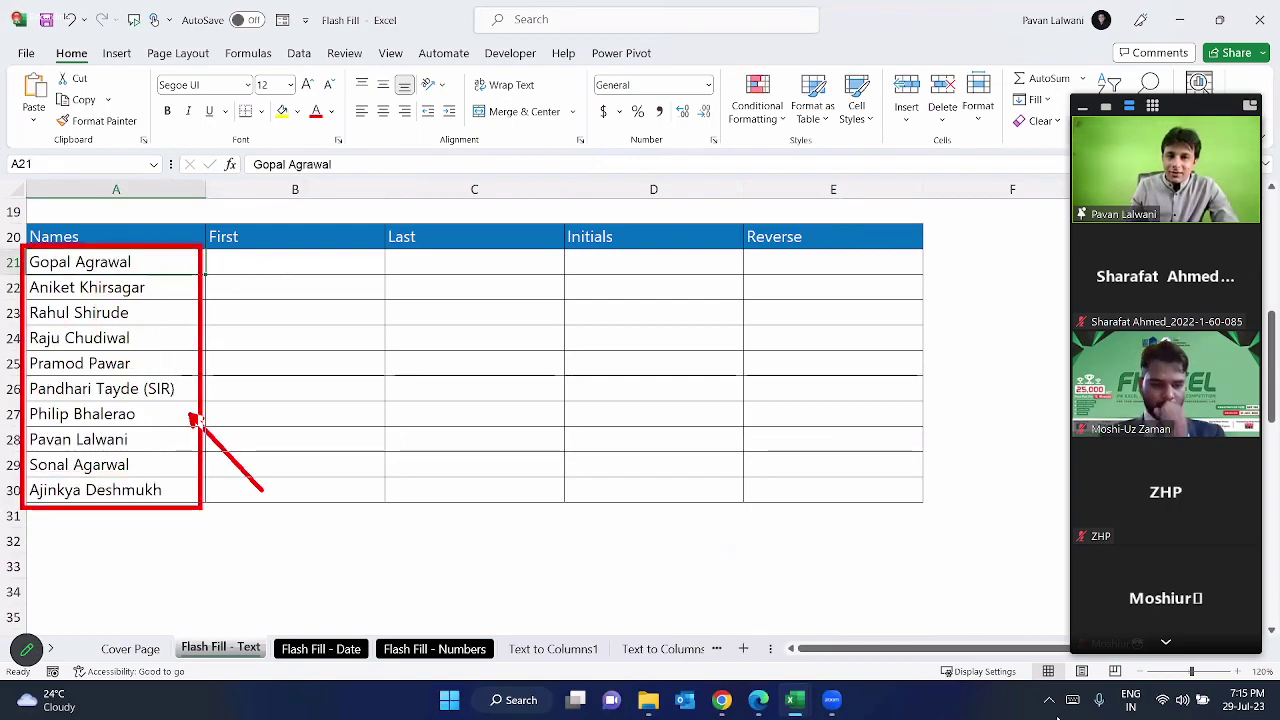
left_click(264, 254)
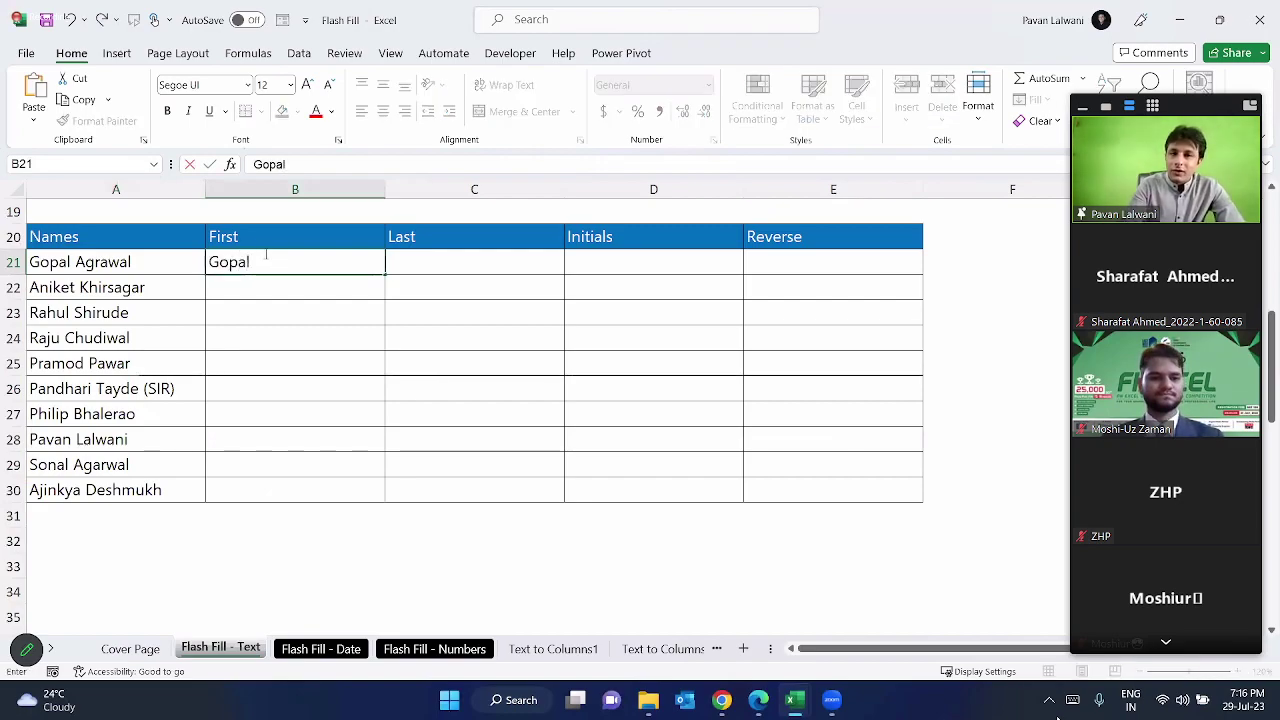
key("Return")
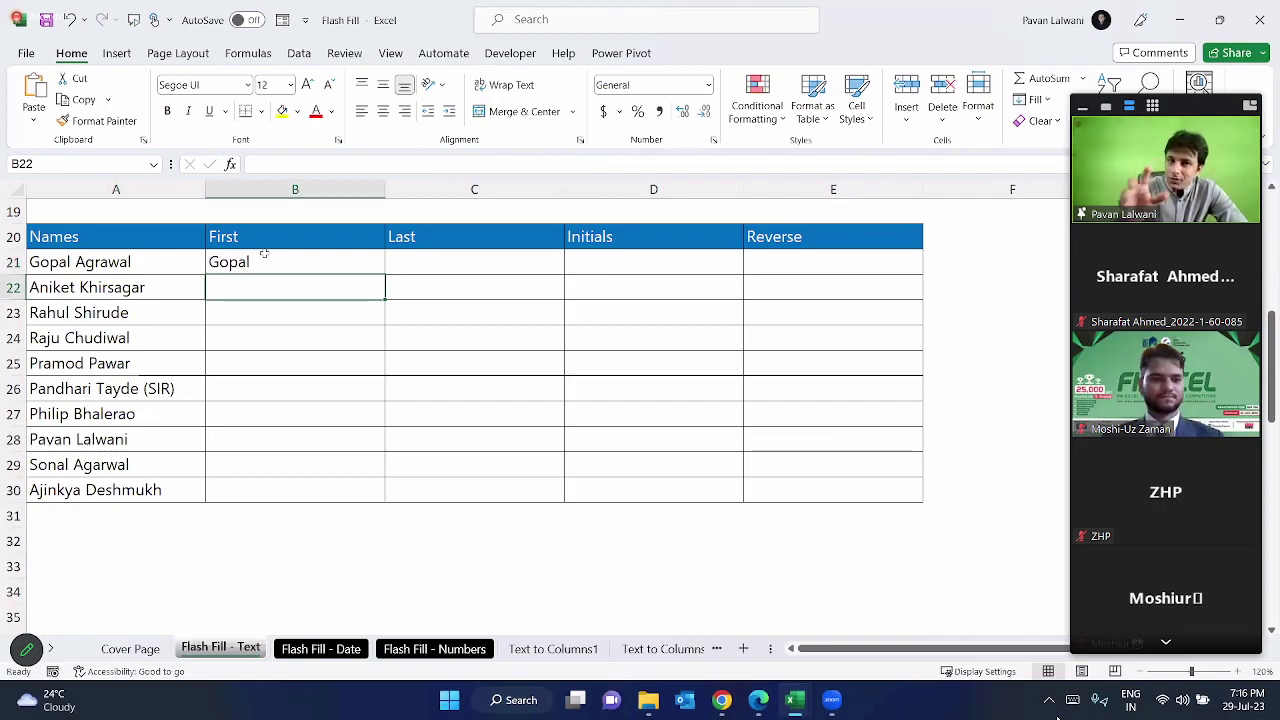
left_click_drag(251, 238, 263, 486)
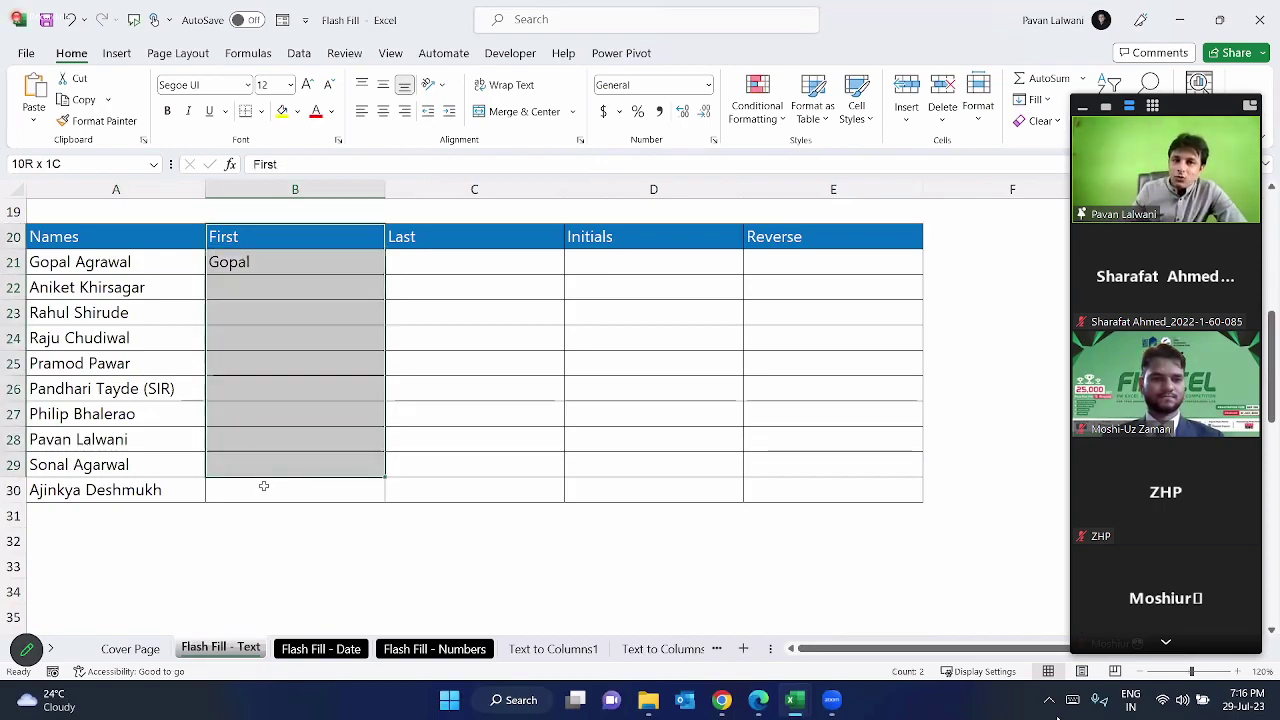
left_click(242, 290)
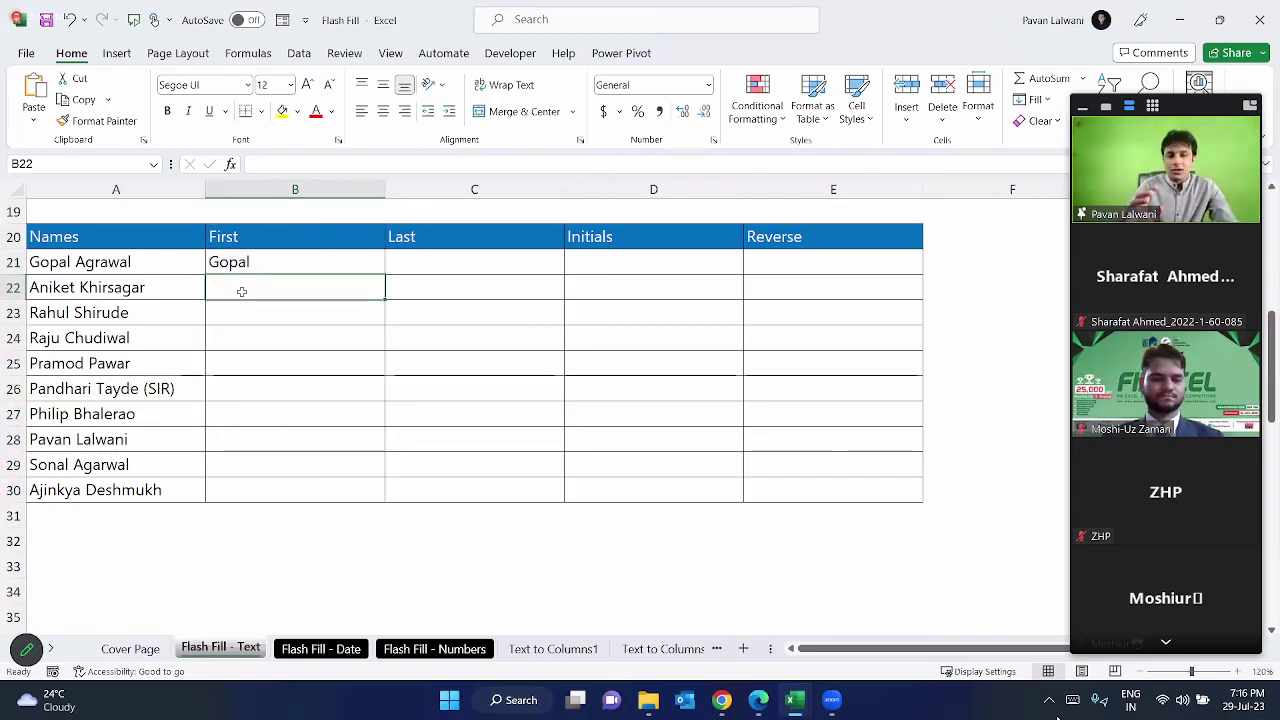
key("ctrl+e")
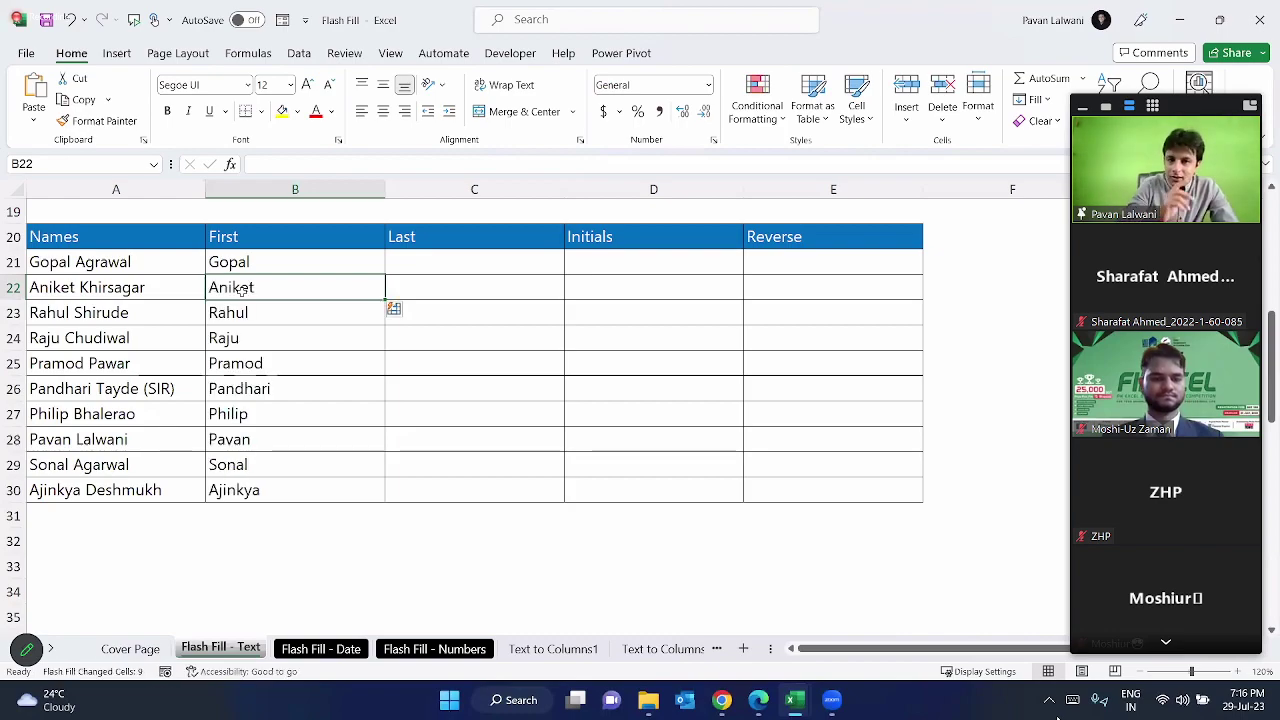
Step: Flash-fill the Last column with every surname from an example last name in C21
left_click(408, 256)
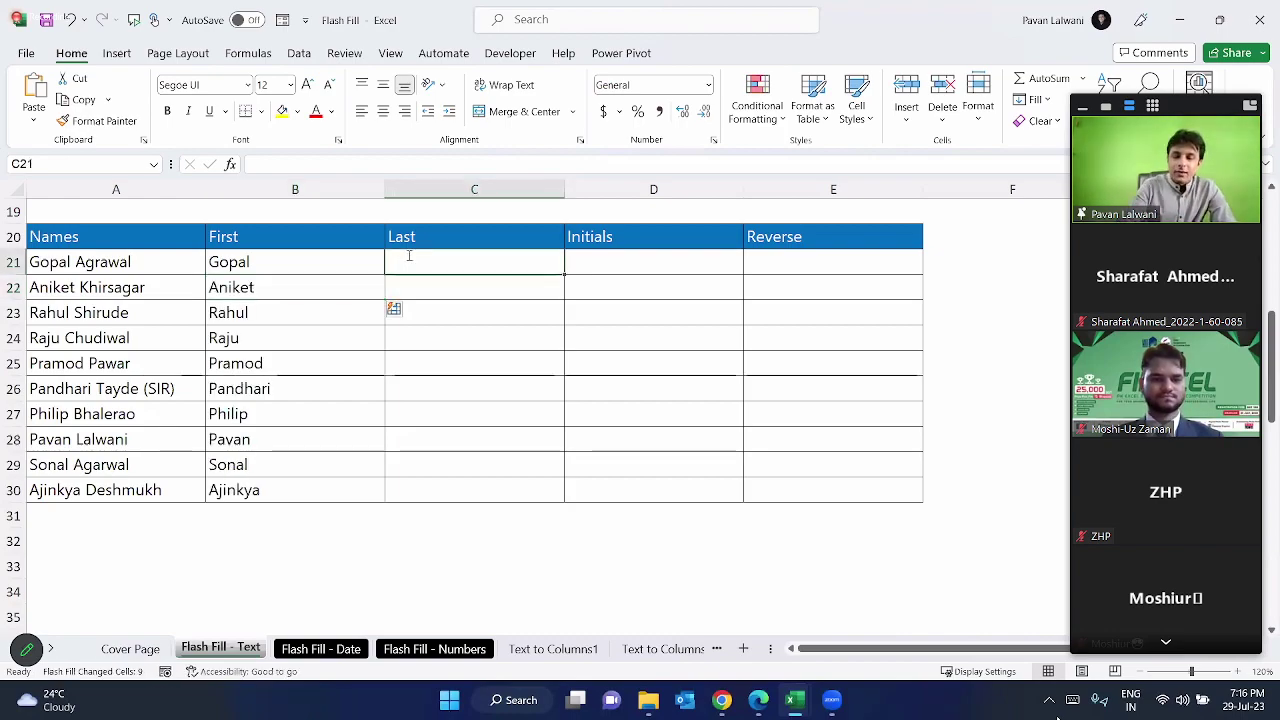
key("Return")
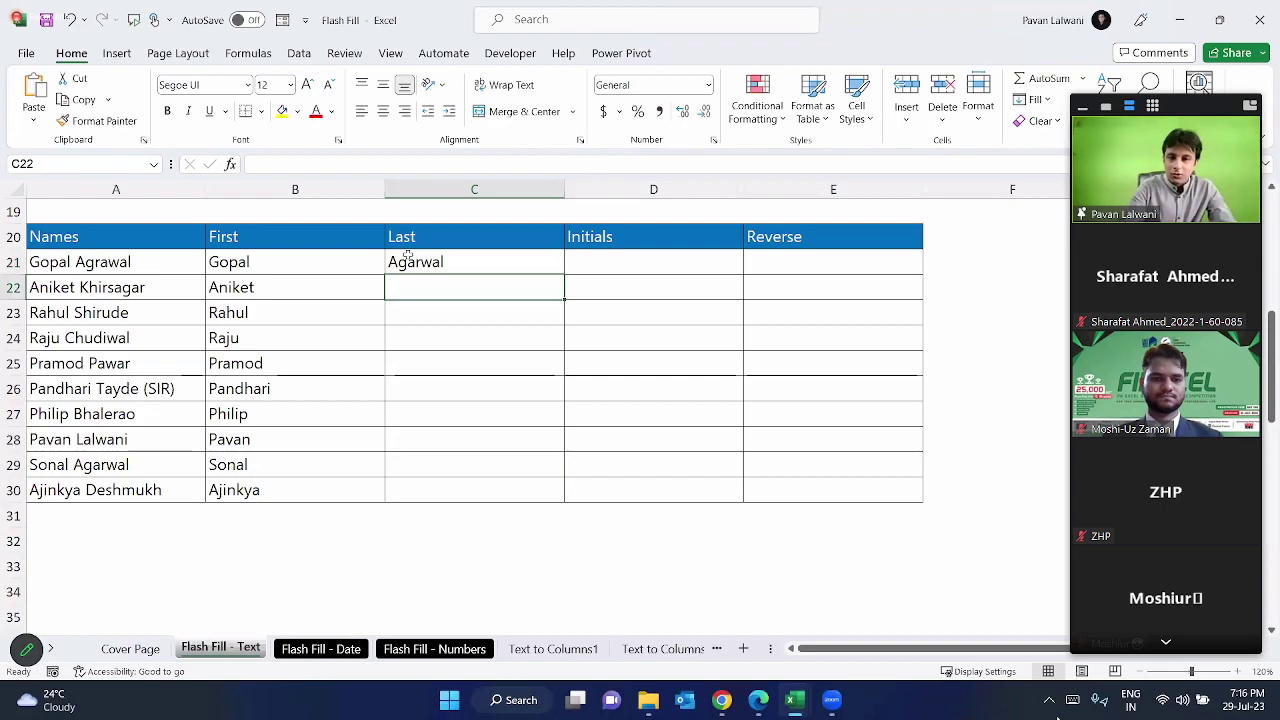
key("ctrl+e")
Step: Flash-fill the Initials column from space-separated example initials in D21
key("Right")
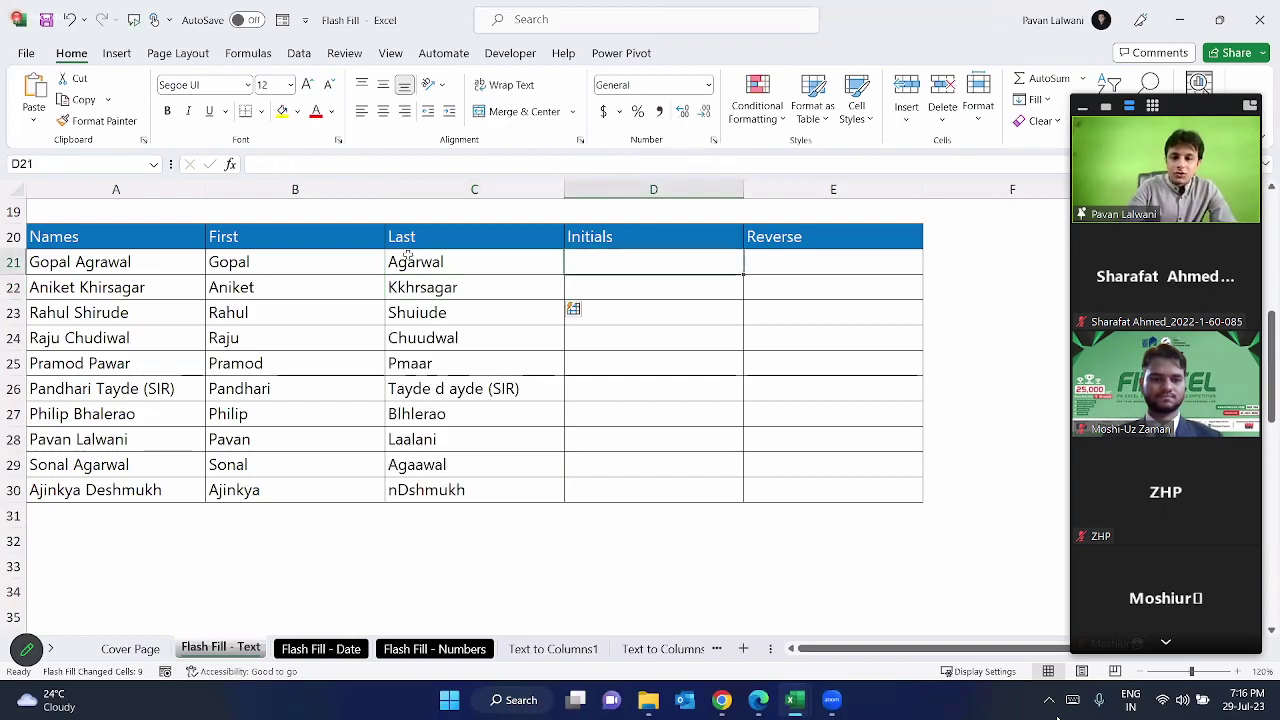
type("G P")
key("ctrl+Return")
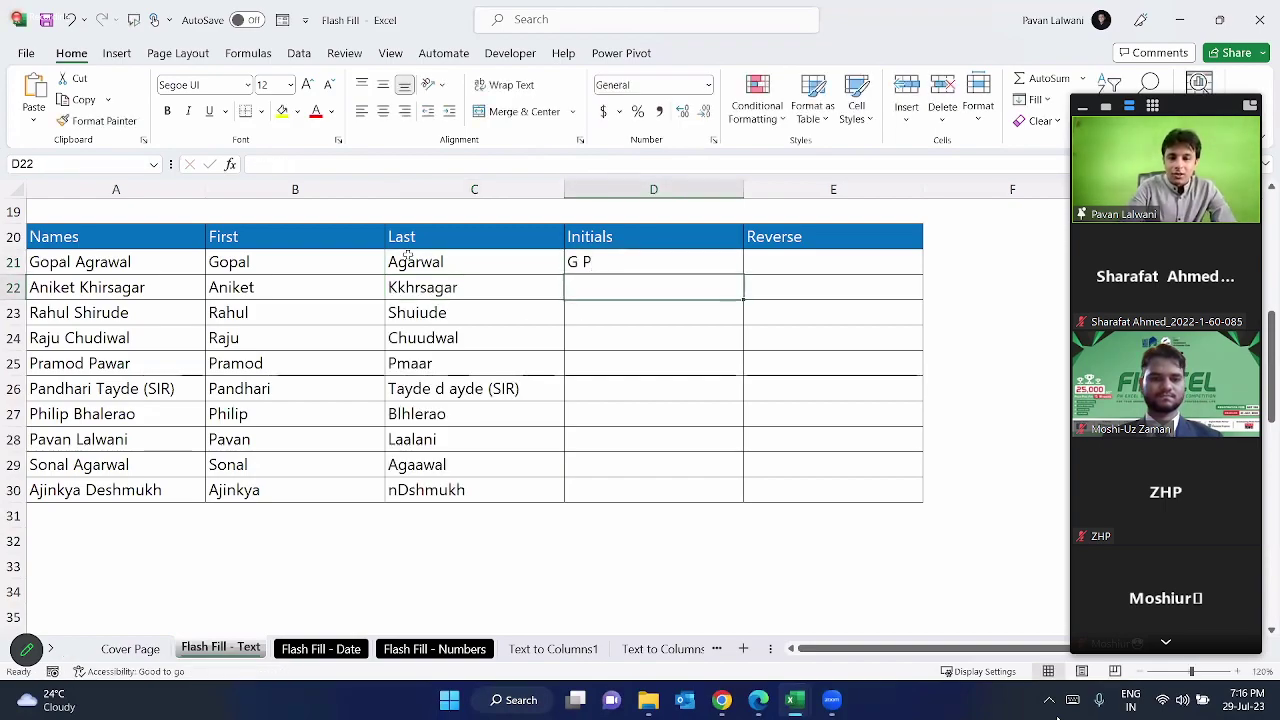
key("ctrl+e")
Step: Flash-fill the Reverse column with each first name spelled backwards from an example in E21
key("Right")
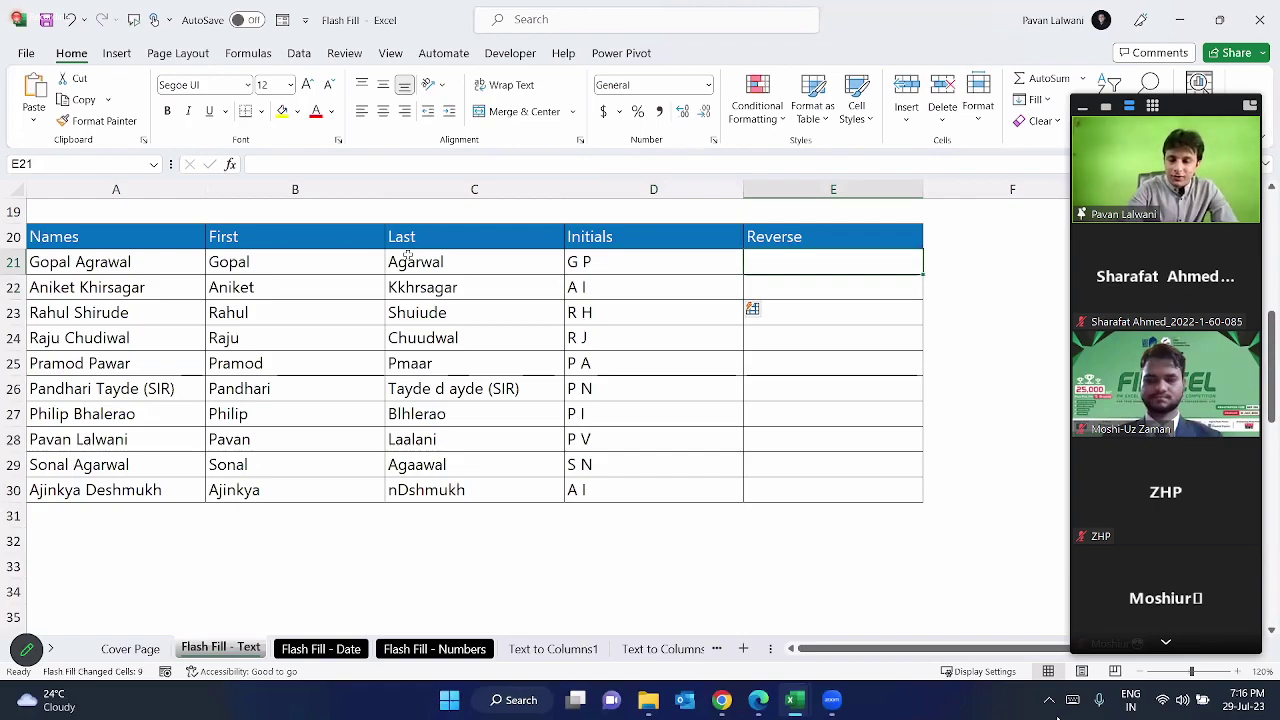
type("lopa")
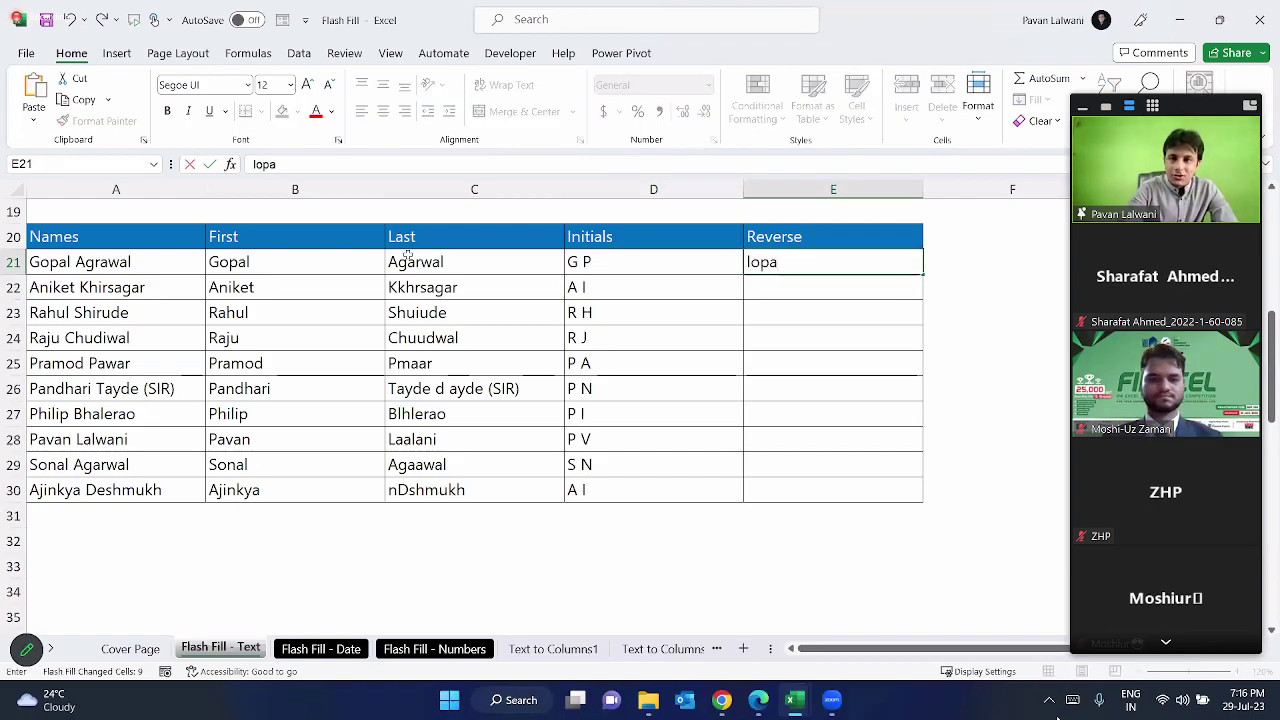
type("G")
key("Return")
key("ctrl+e")
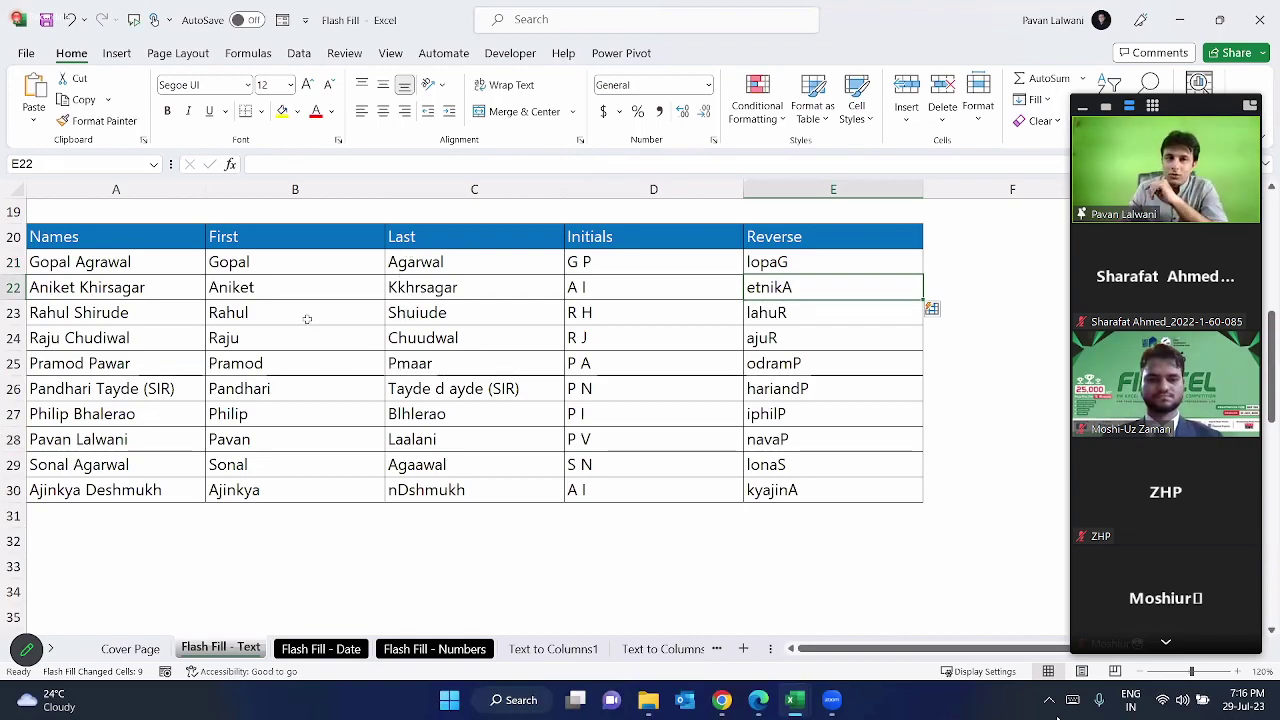
scroll(307, 318, "up", 6)
scroll(310, 330, "down", 10)
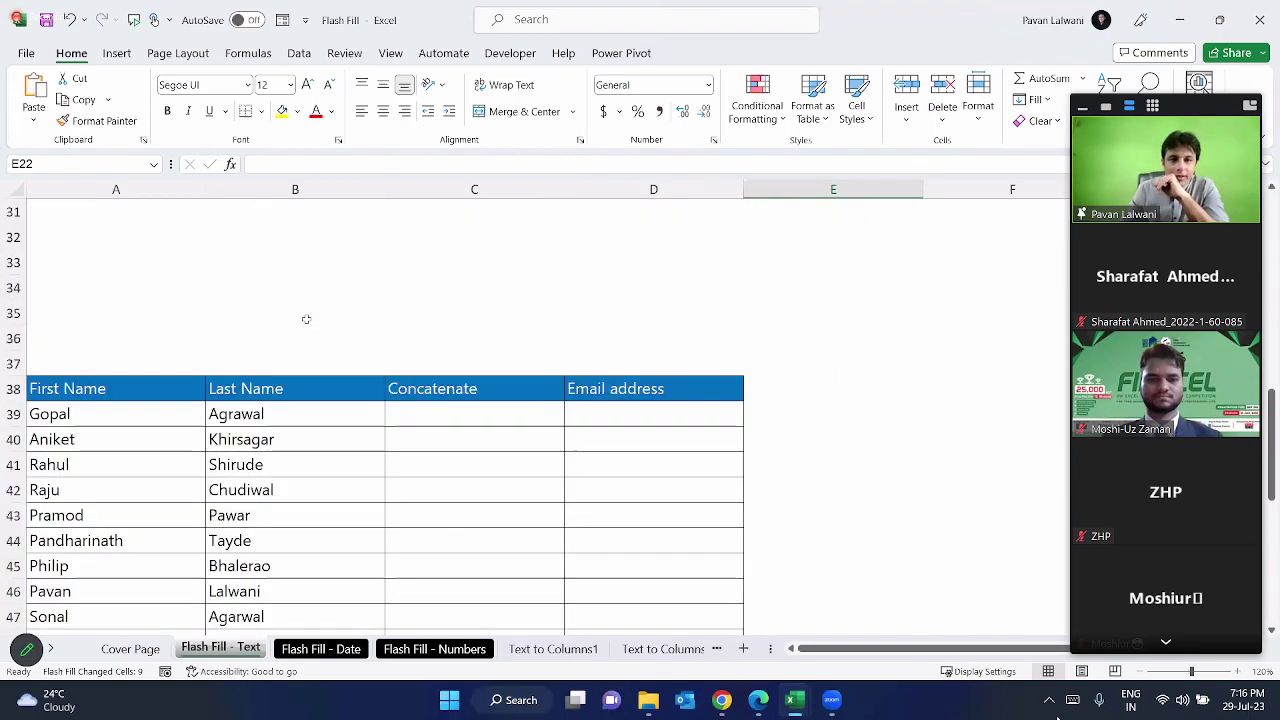
Step: Enter an example full name (first and last) in C39 and Flash Fill C40:C48
scroll(323, 362, "down", 2)
key("ctrl+2")
mouse_move(378, 227)
left_mouse_down()
mouse_move(403, 242)
mouse_move(562, 504)
left_mouse_up()
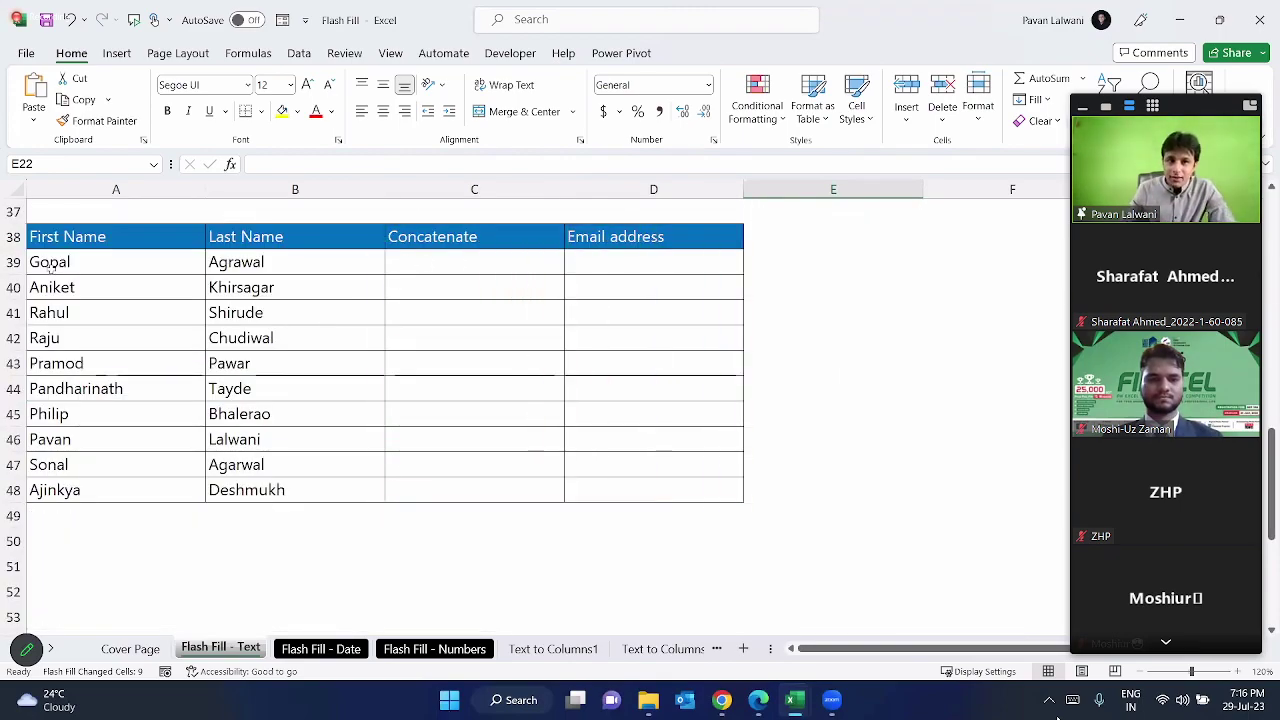
left_click_drag(55, 270, 232, 266)
left_click(468, 264)
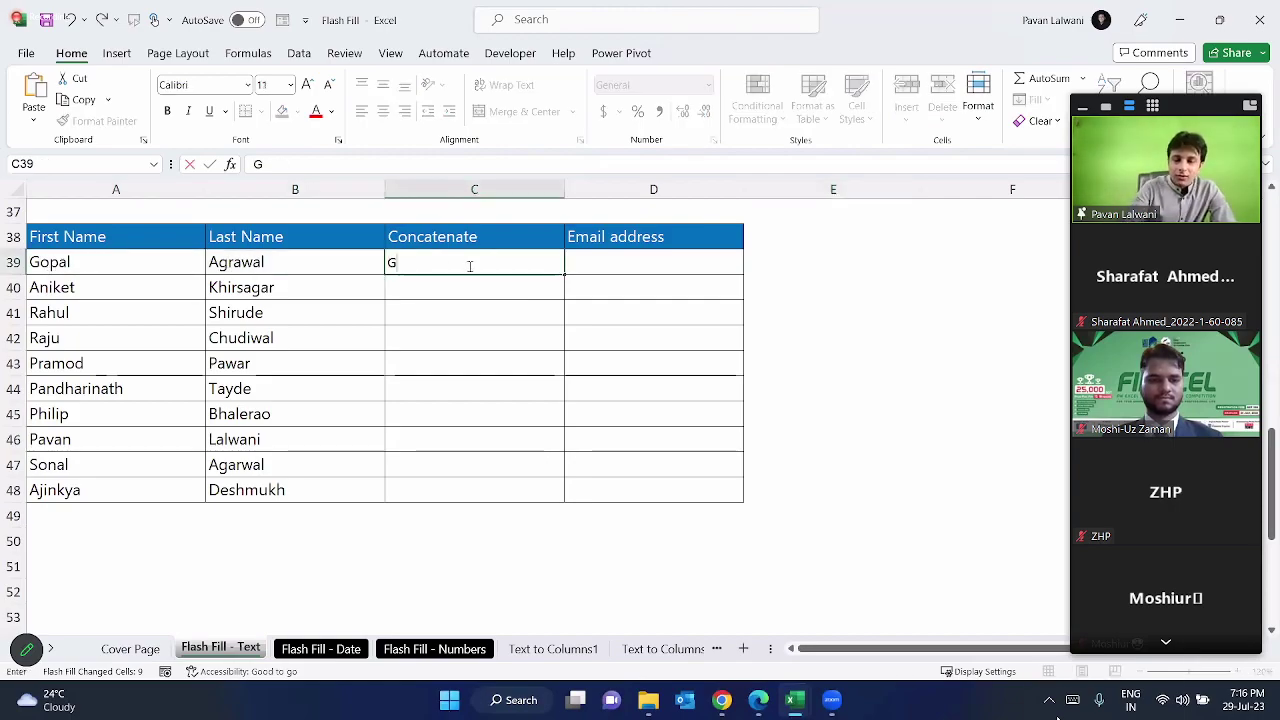
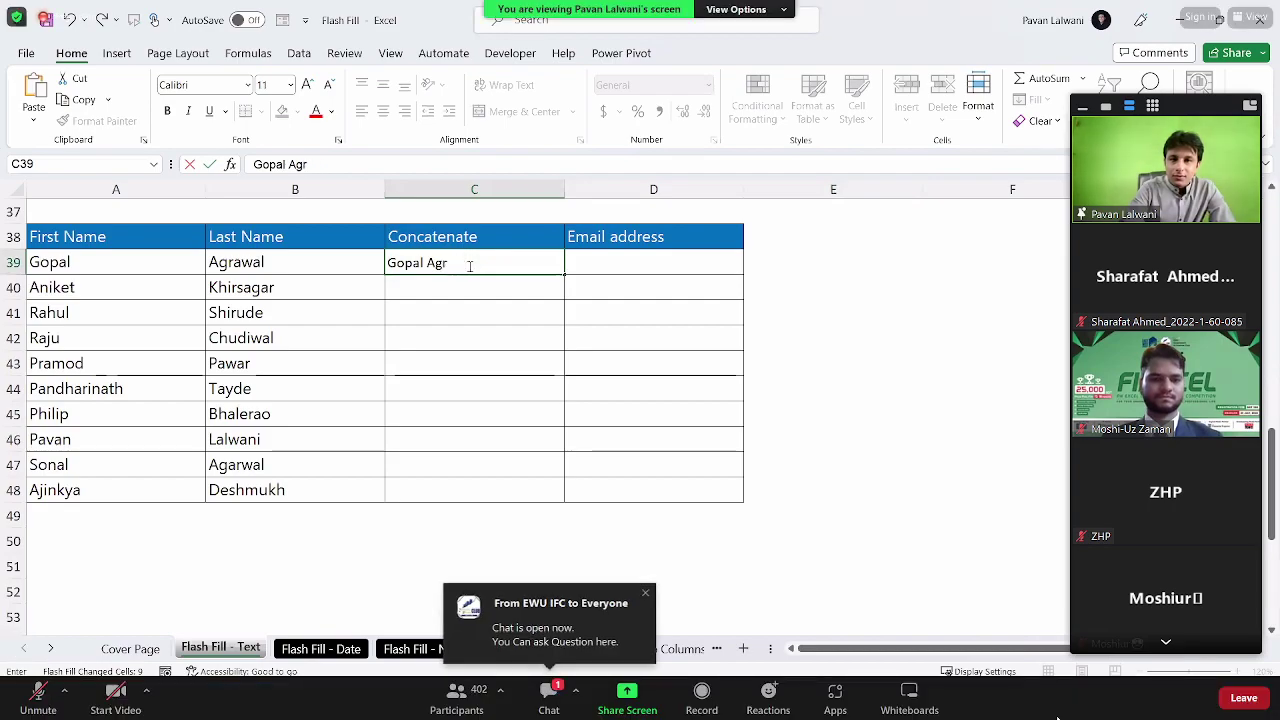
key("Return")
key("ctrl+e")
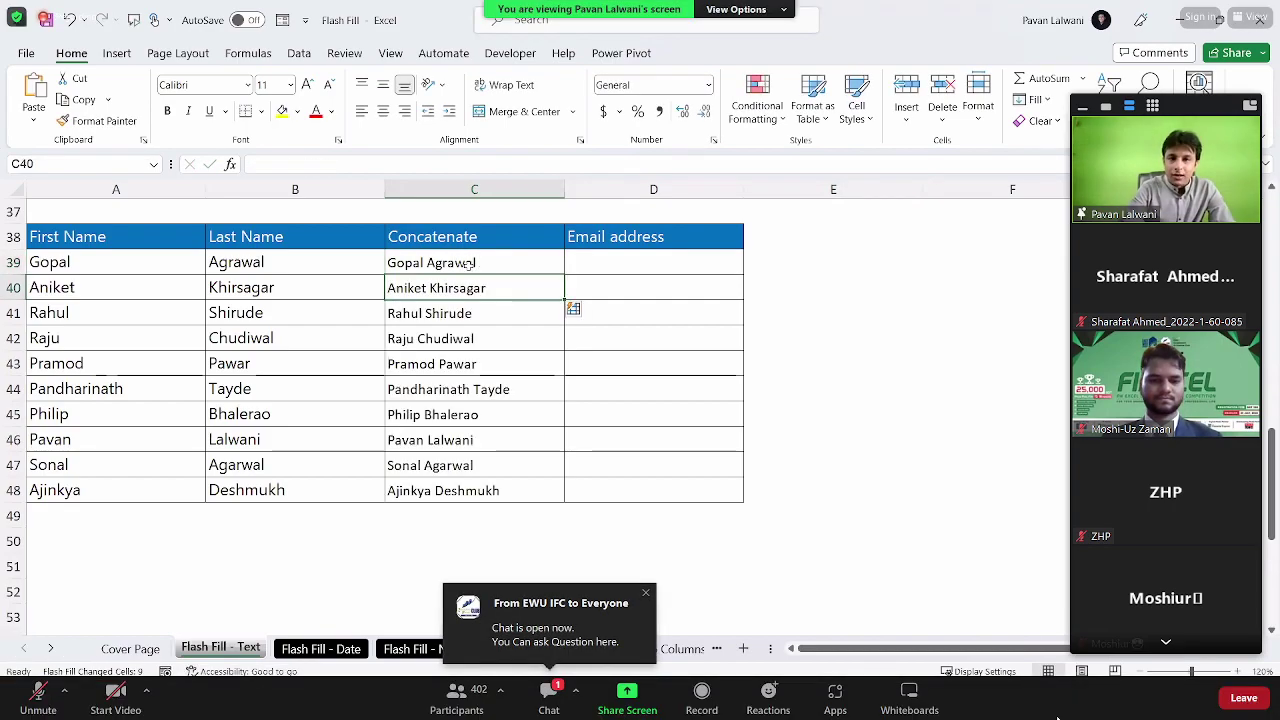
key("Up")
key("Right")
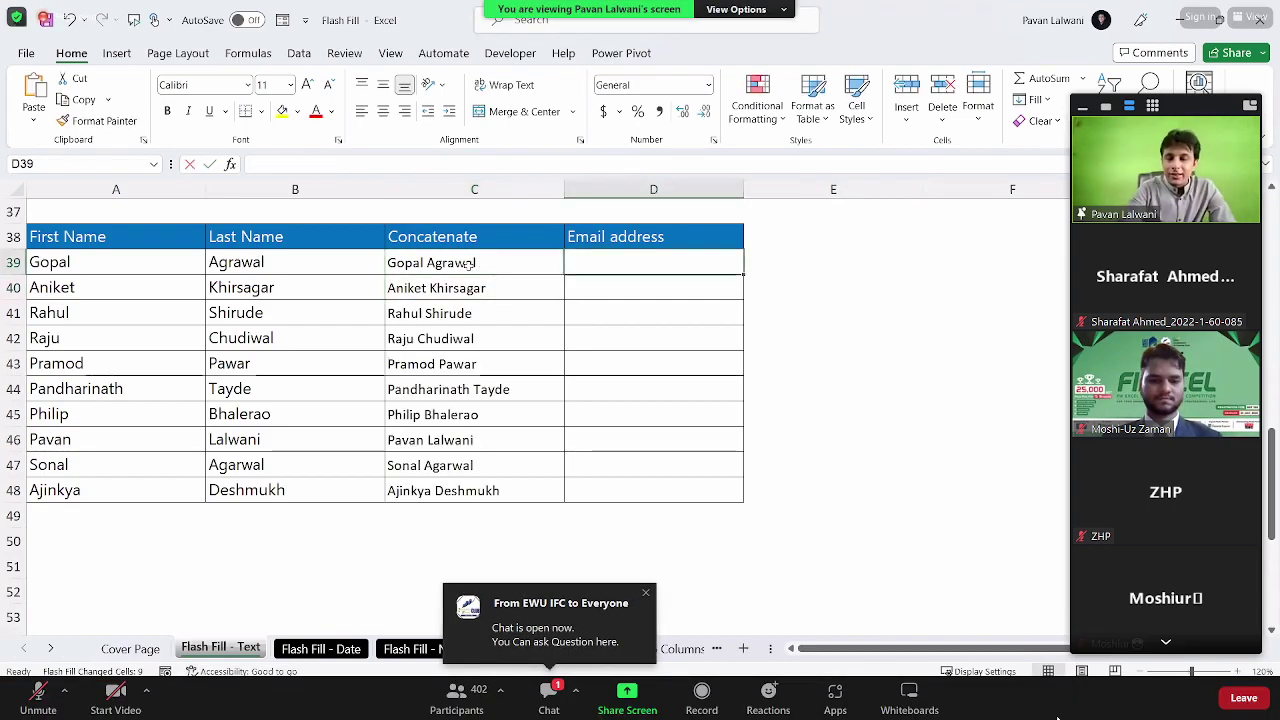
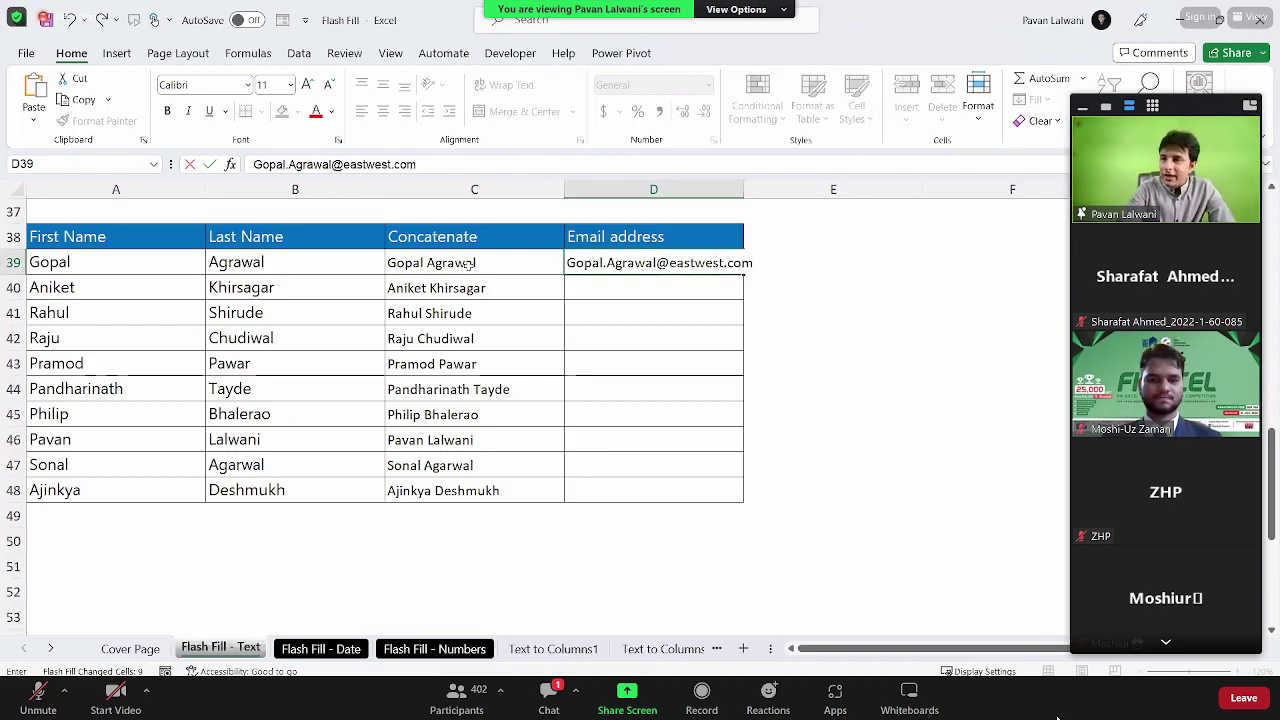
key("Return")
key("ctrl+e")
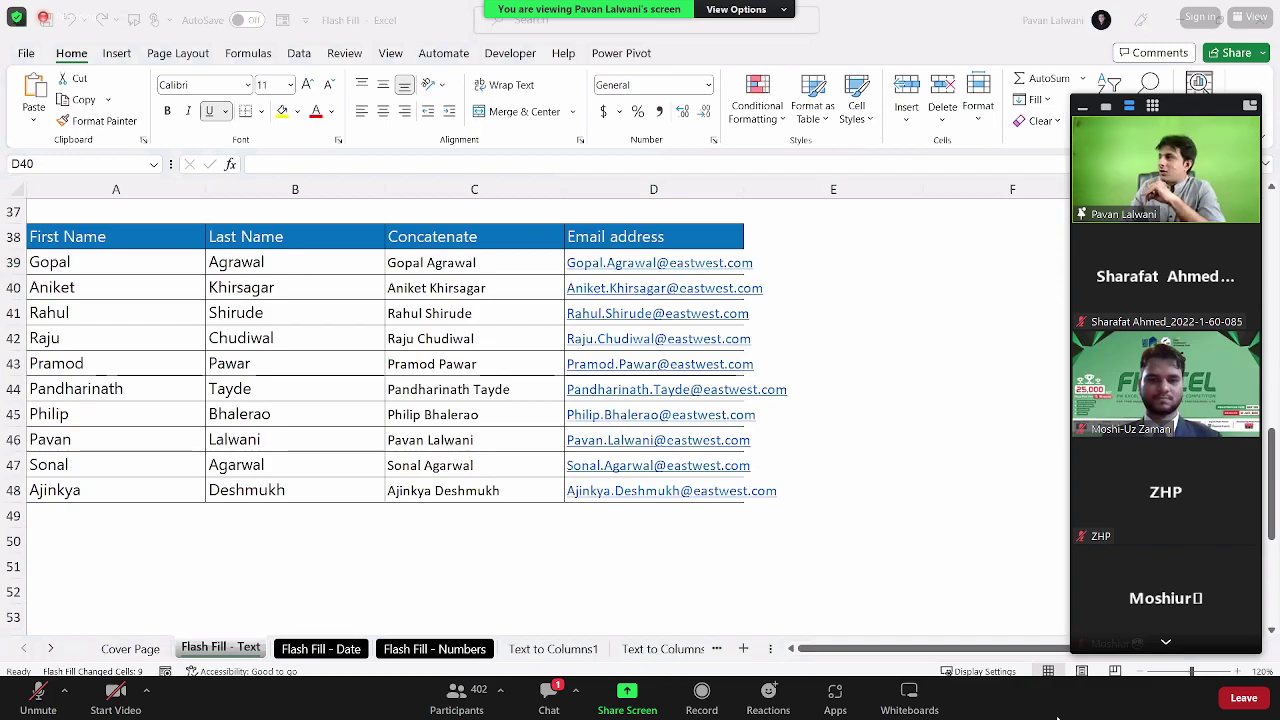
Step: AutoFit column D to the e-mail addresses, then select B2 on the Flash Fill - Date sheet
double_click(739, 189)
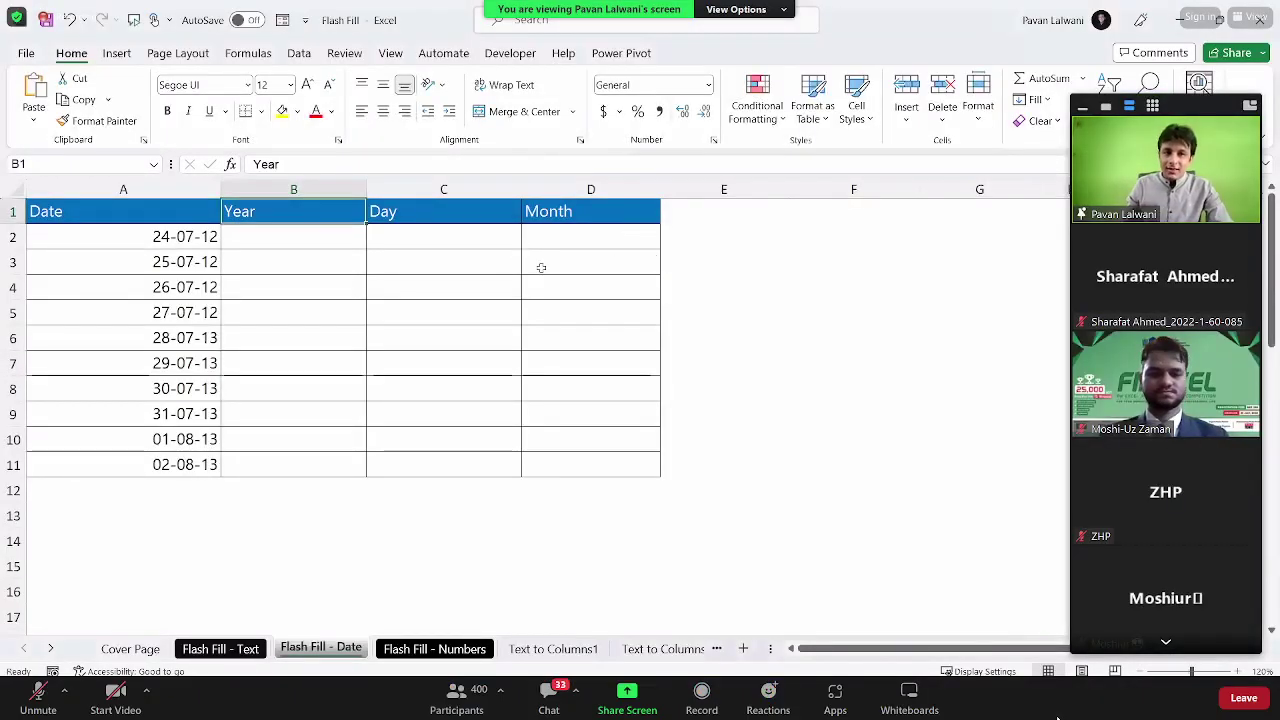
left_click(295, 236)
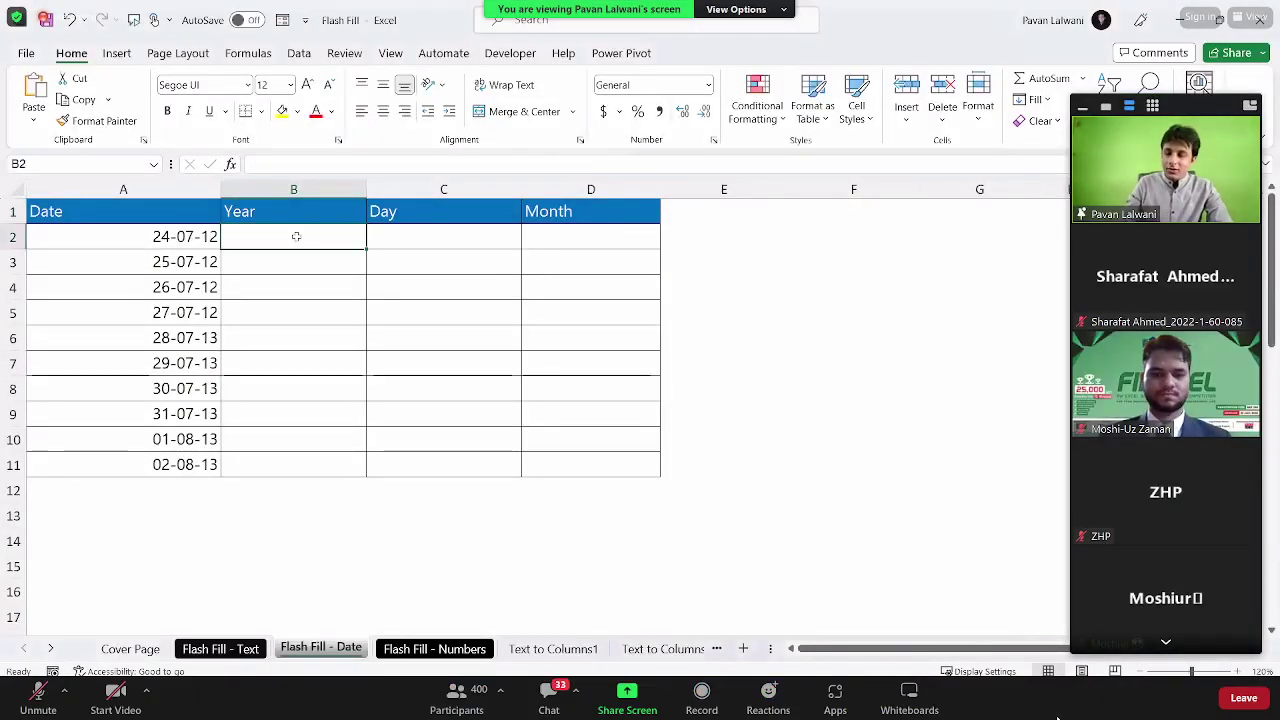
Step: Flash-fill two-digit years down column B, replacing a wrong '20' attempt with the example 12
type("20")
key("Return")
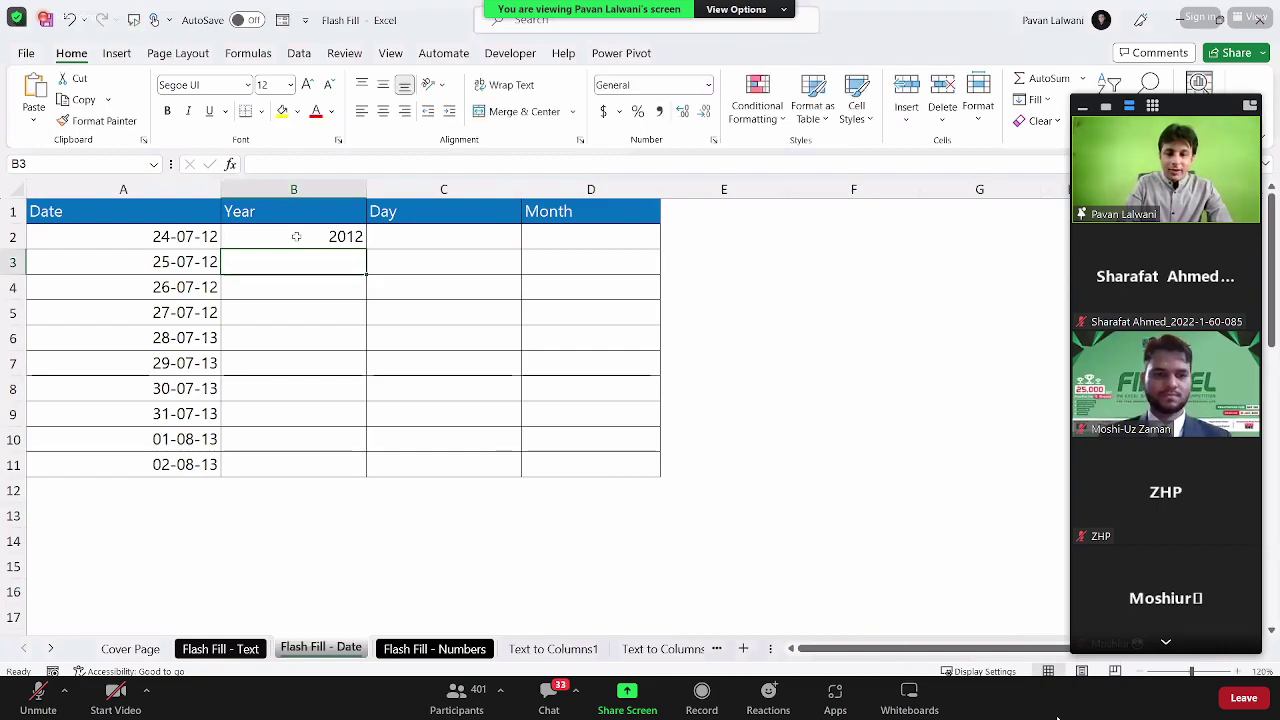
key("ctrl+e")
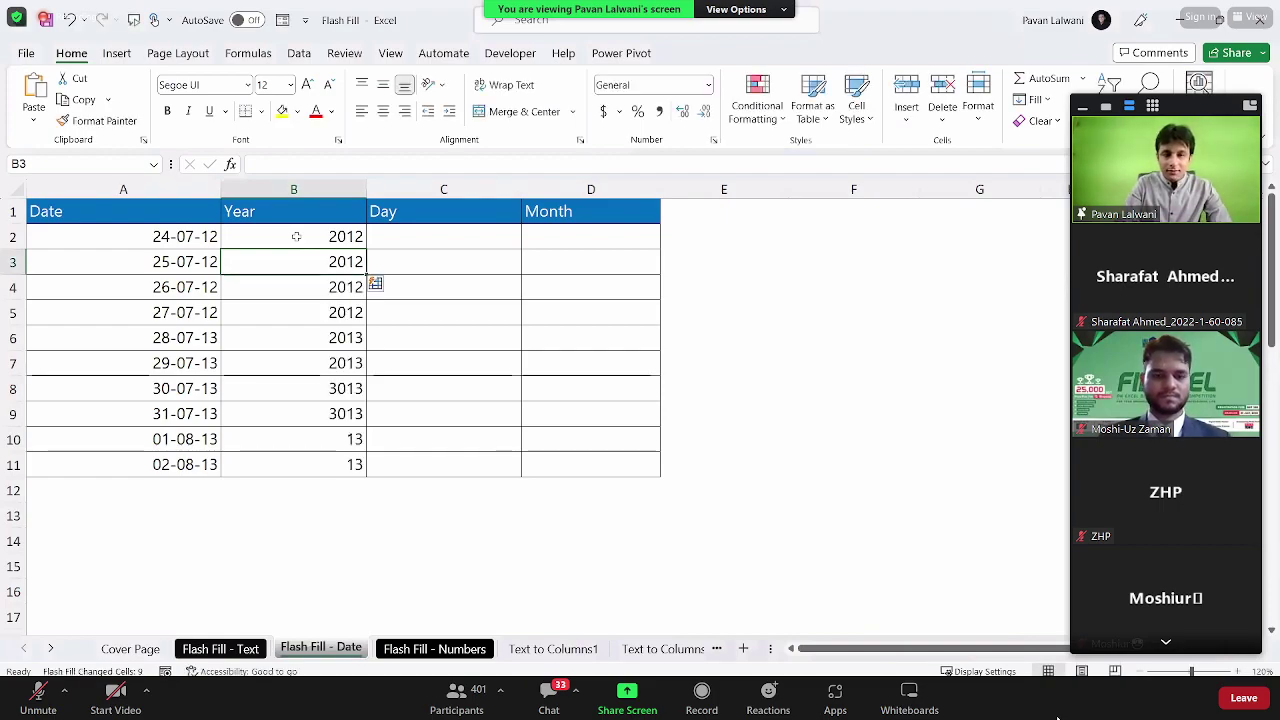
key("ctrl+z")
key("Up")
type("12")
key("Return")
key("ctrl+e")
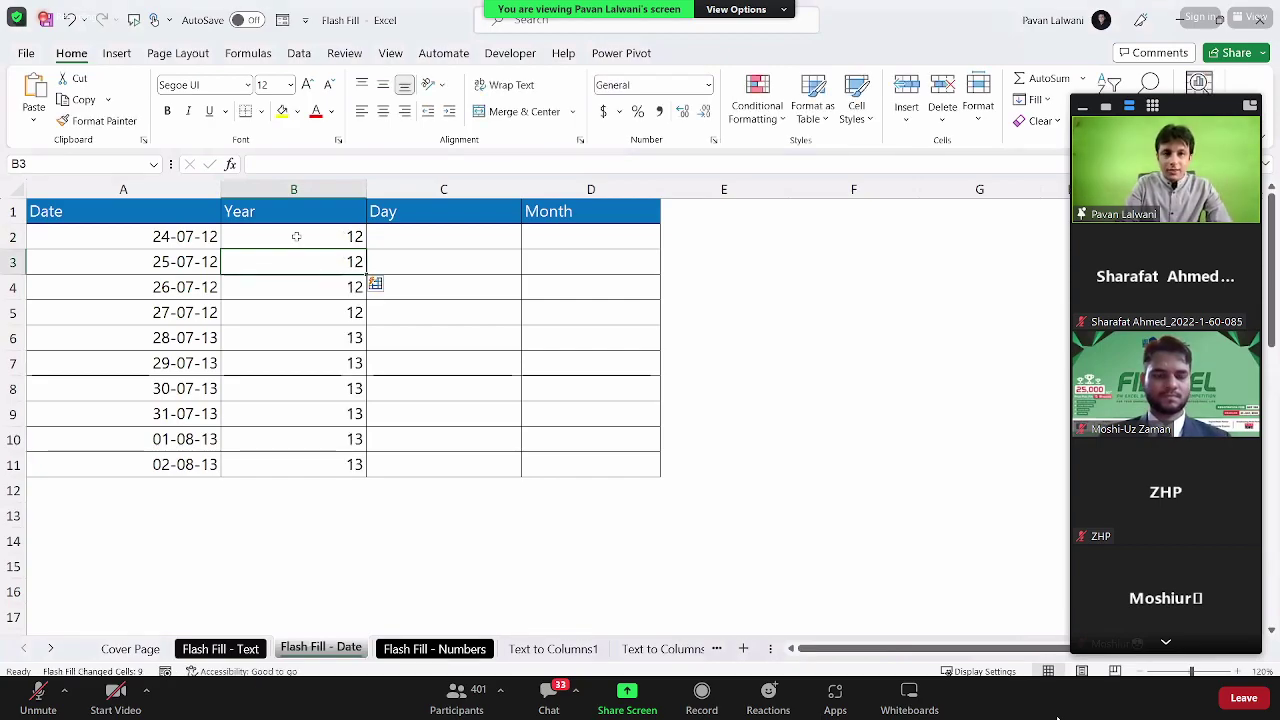
Step: Flash-fill day numbers down column C from the example 24 in C2
key("Up")
key("Right")
type("2")
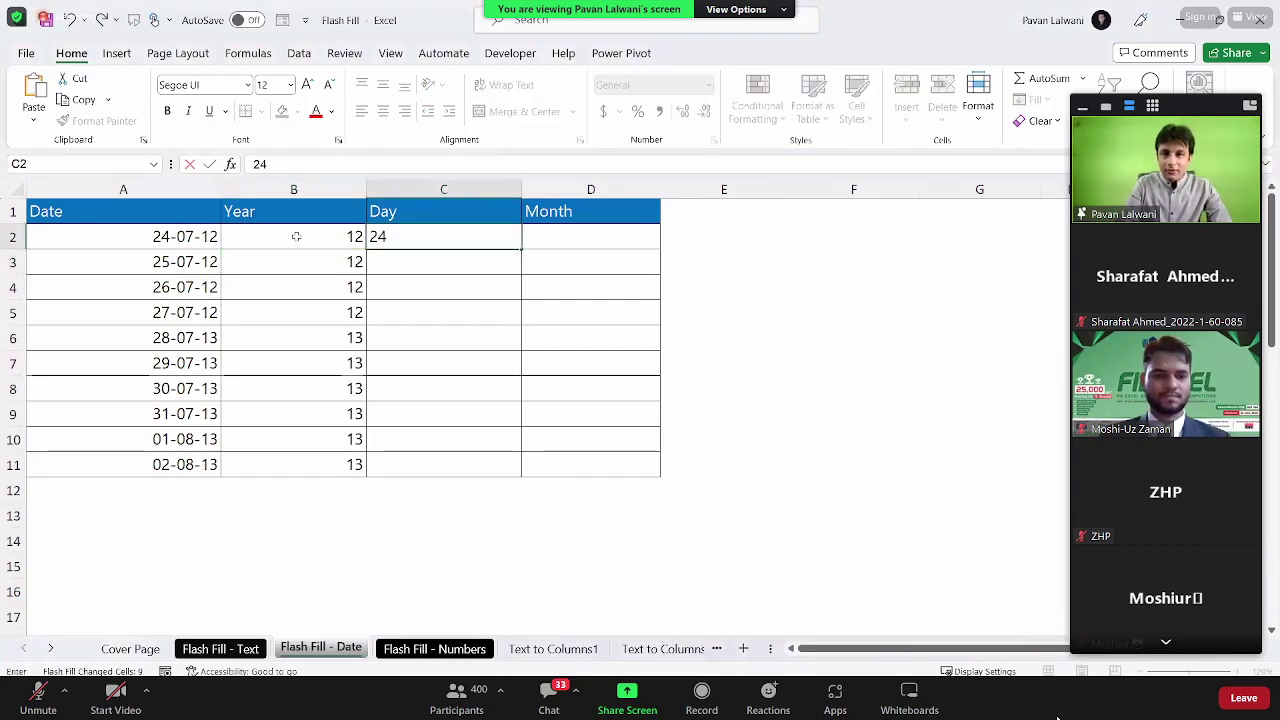
type("4")
key("Return")
key("ctrl+e")
Step: Flash-fill month numbers down column D from the example 07 in D2
key("Up")
key("Right")
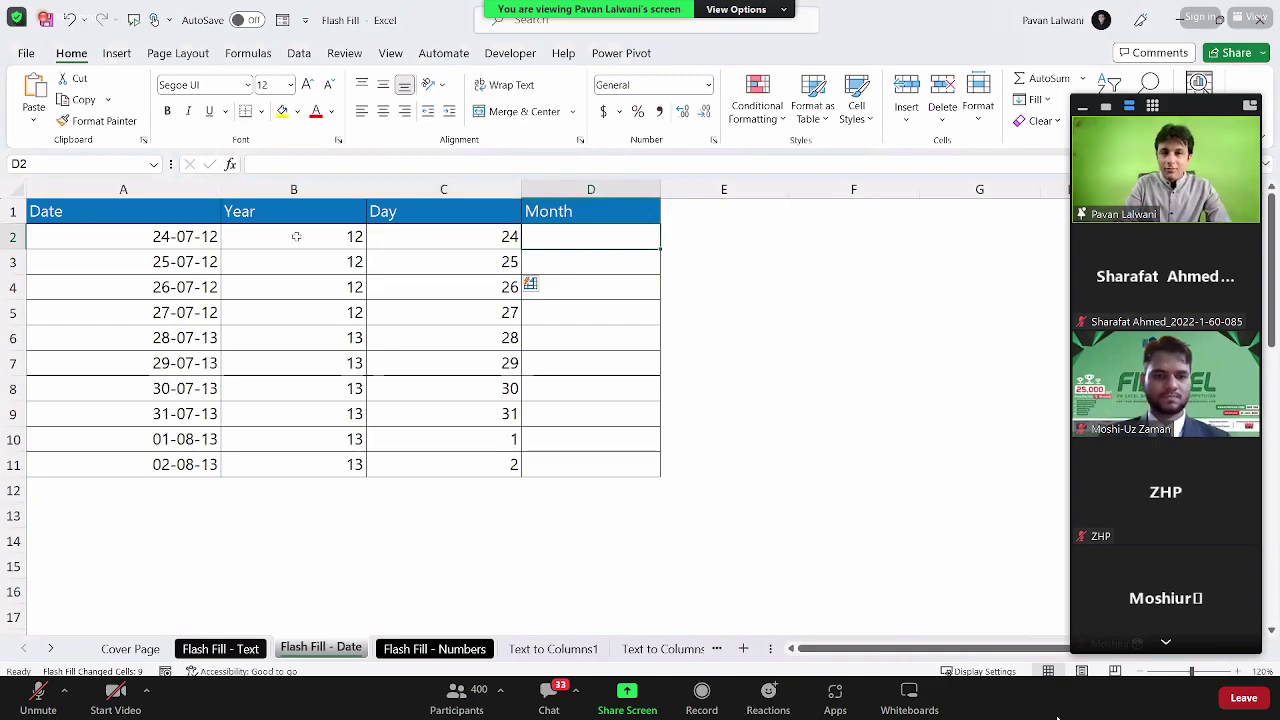
type("07")
key("Return")
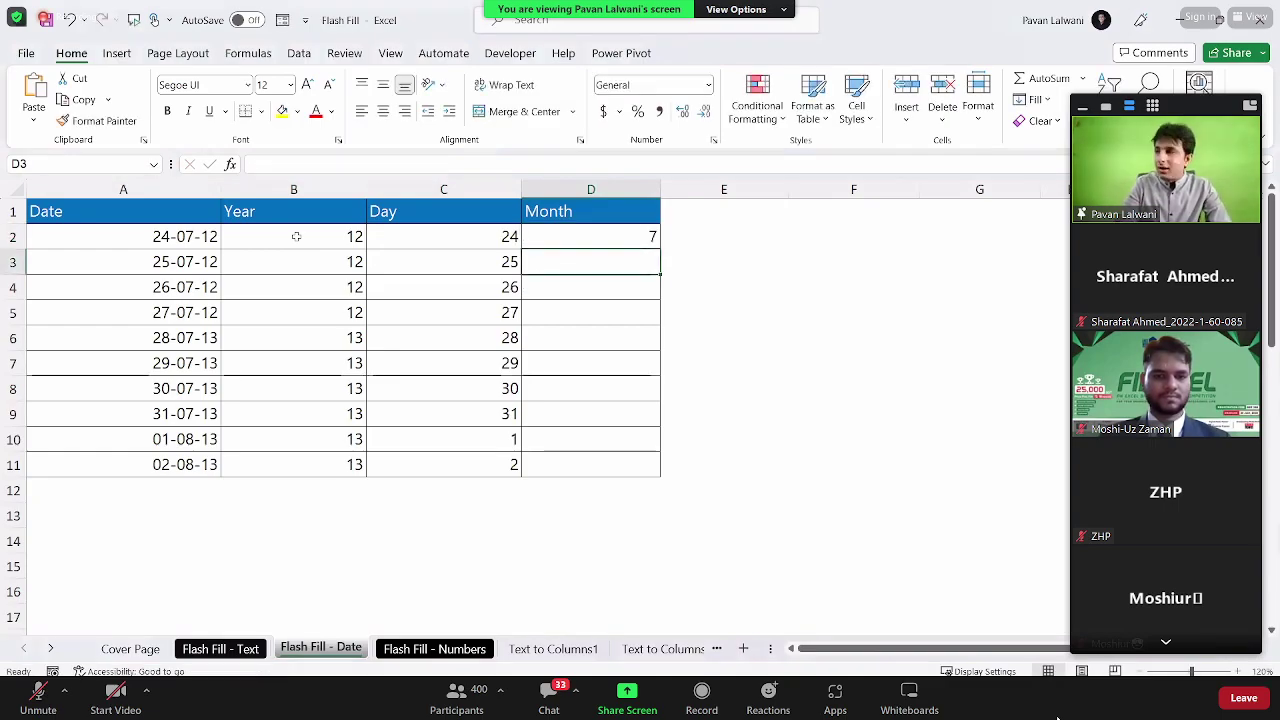
key("ctrl+e")
Step: Clear B2:D11, then refill the years from the example 12 in B2 via Home > Fill > Flash Fill
left_click_drag(296, 236, 570, 457)
key("Delete")
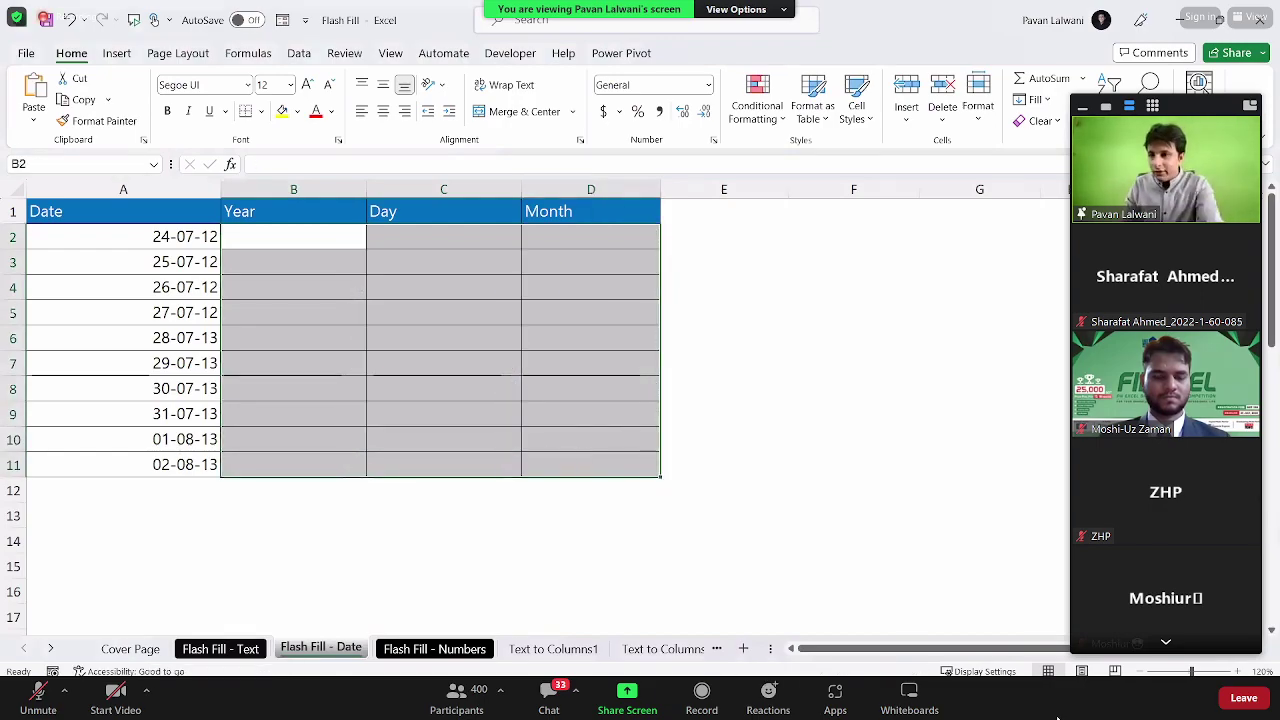
left_click(329, 248)
type("12")
key("Return")
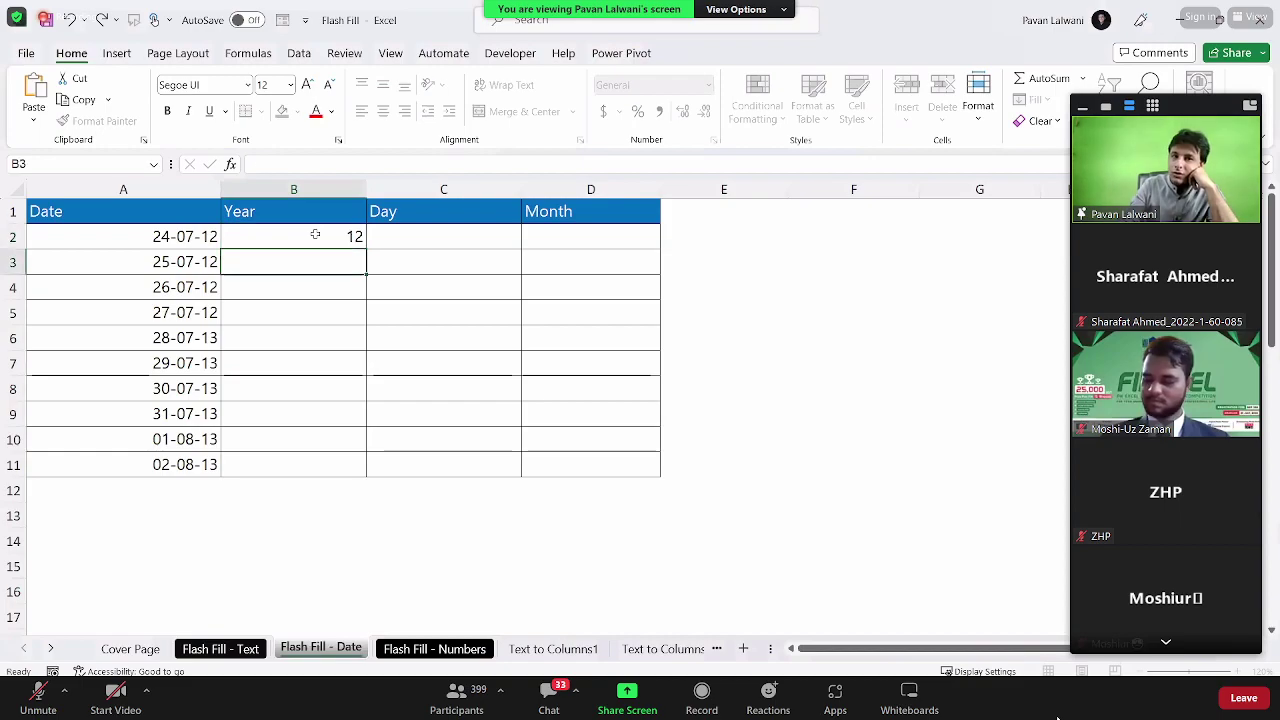
left_click(314, 235)
left_click(326, 258)
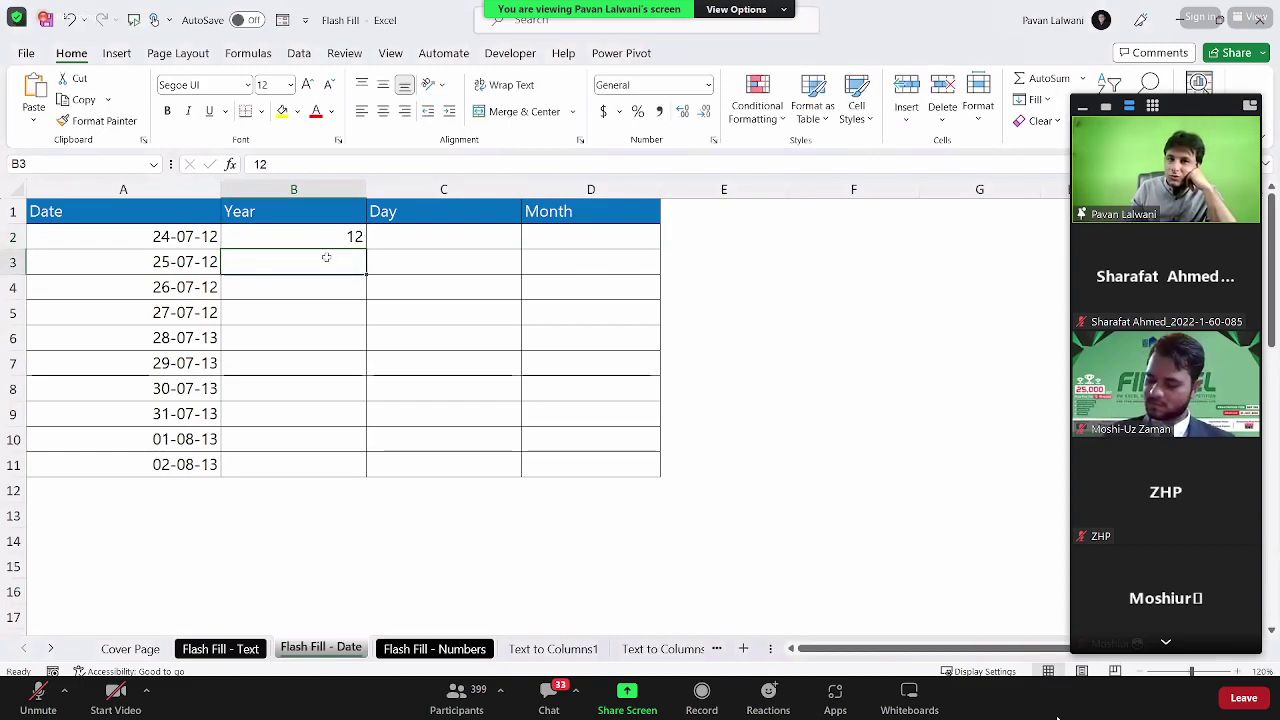
left_click(1045, 122)
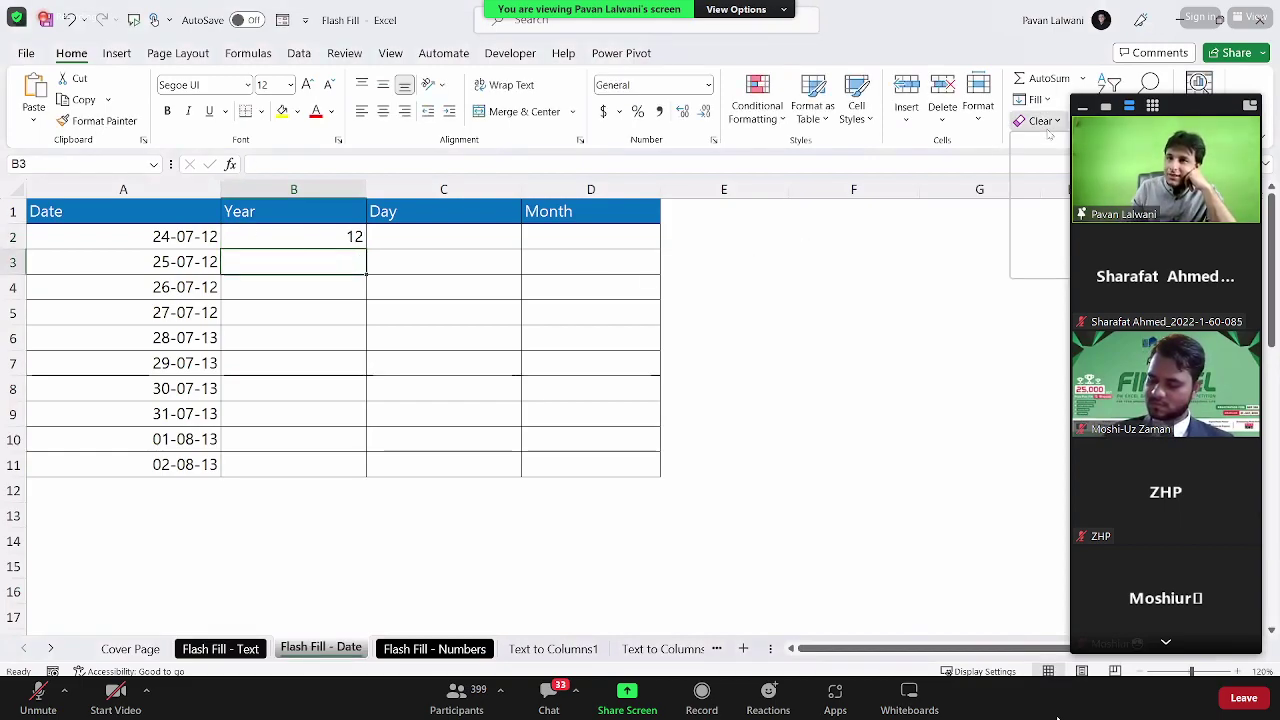
left_click(1040, 99)
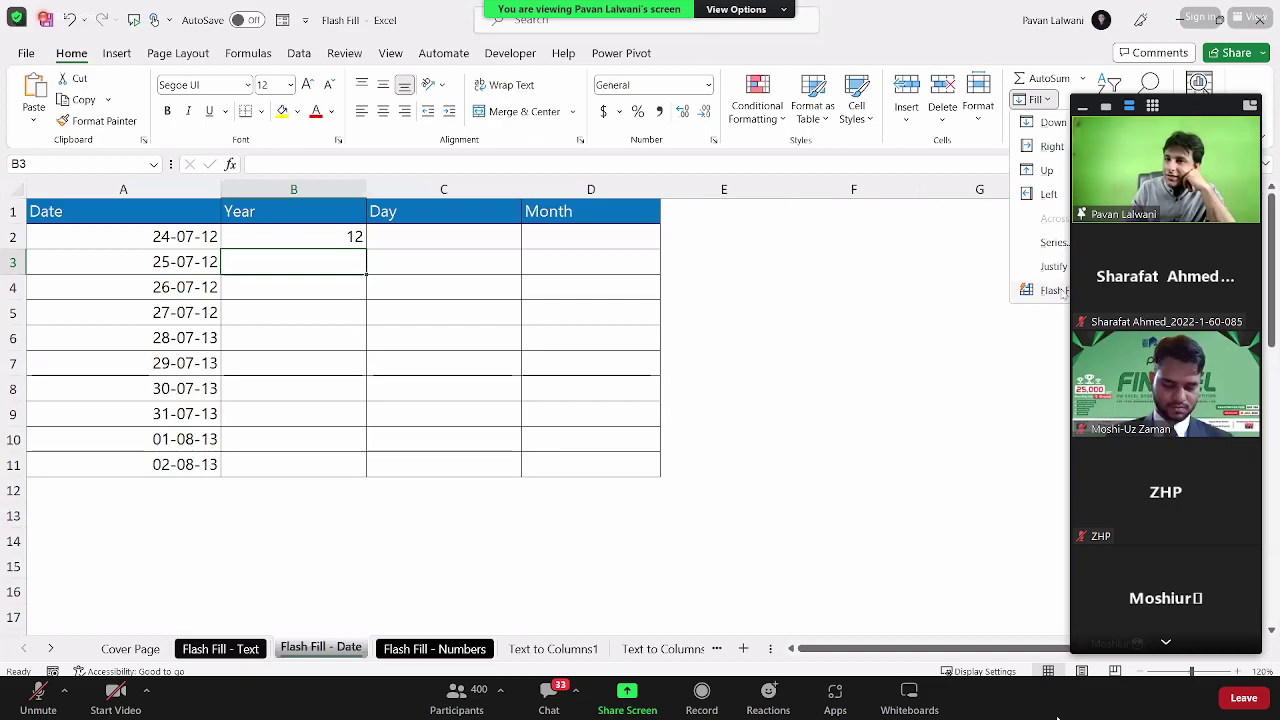
left_click(1055, 290)
Step: Refill the day numbers from the example 24 in C2 with Home > Fill > Flash Fill
left_click(434, 228)
type("24")
key("Return")
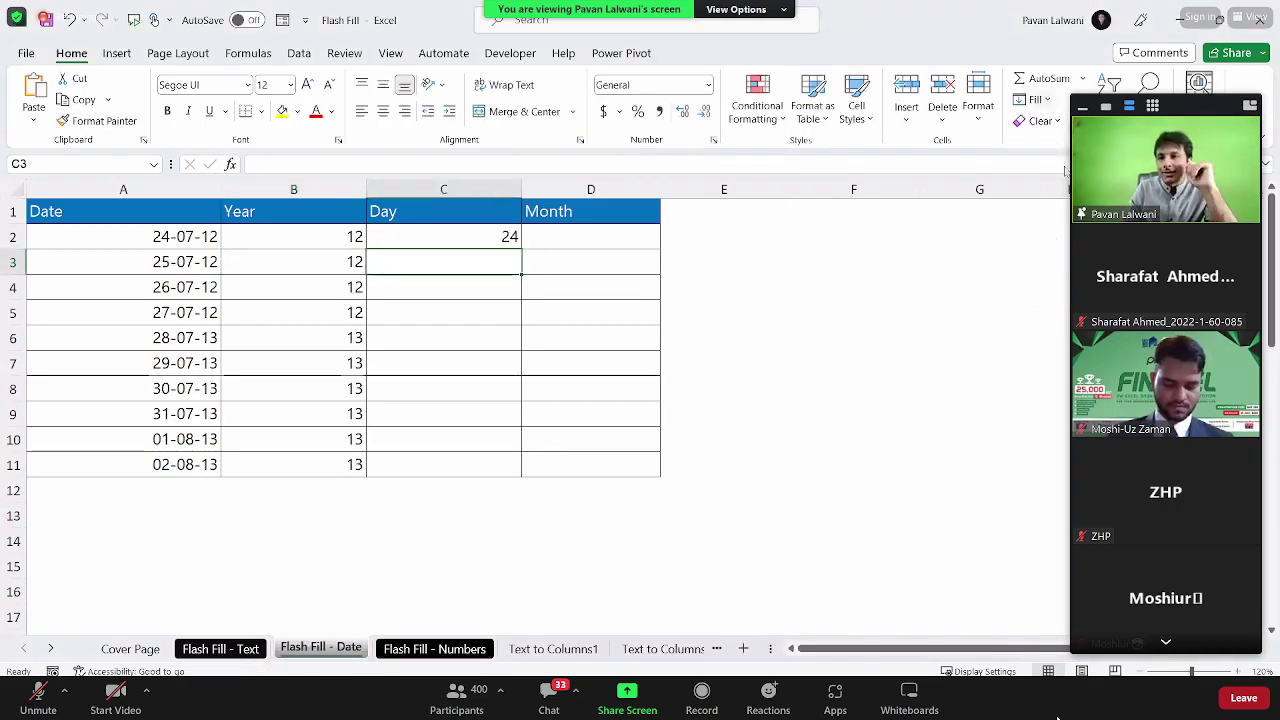
left_click(1035, 99)
left_click(1055, 290)
Step: Refill the month numbers from the example 7 in D2 with Home > Fill > Flash Fill
left_click(577, 237)
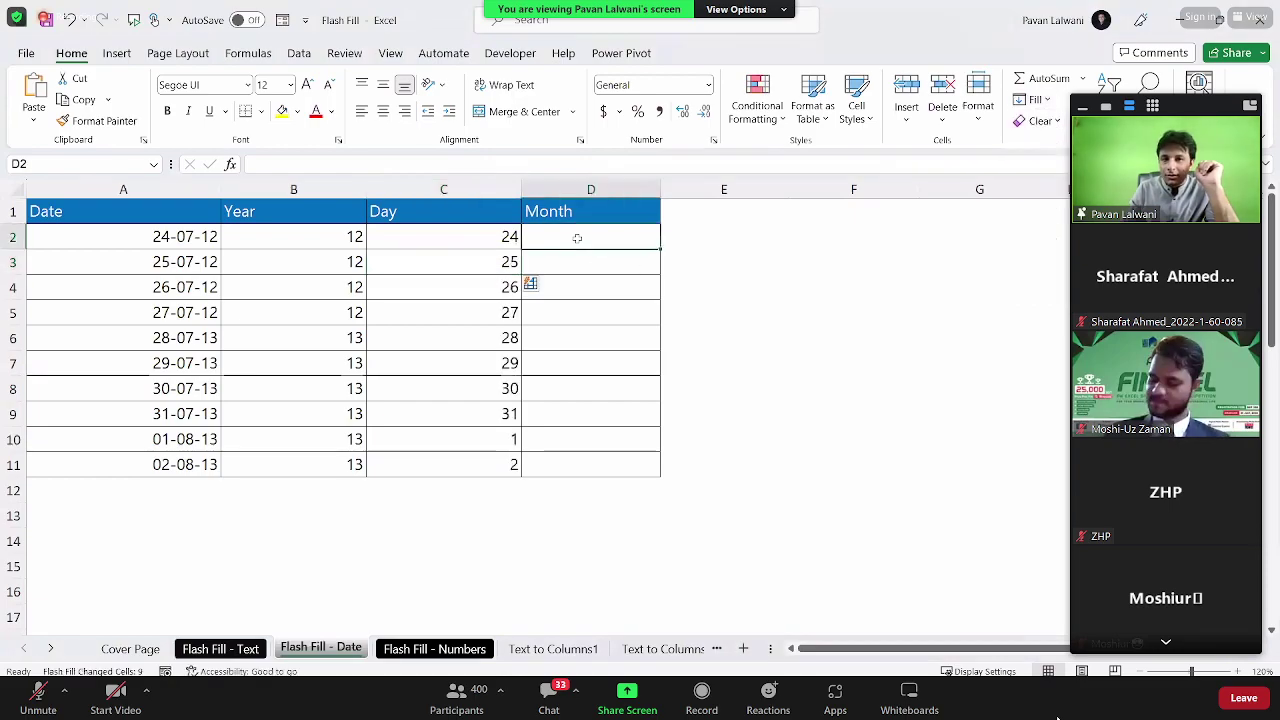
type("7")
key("Return")
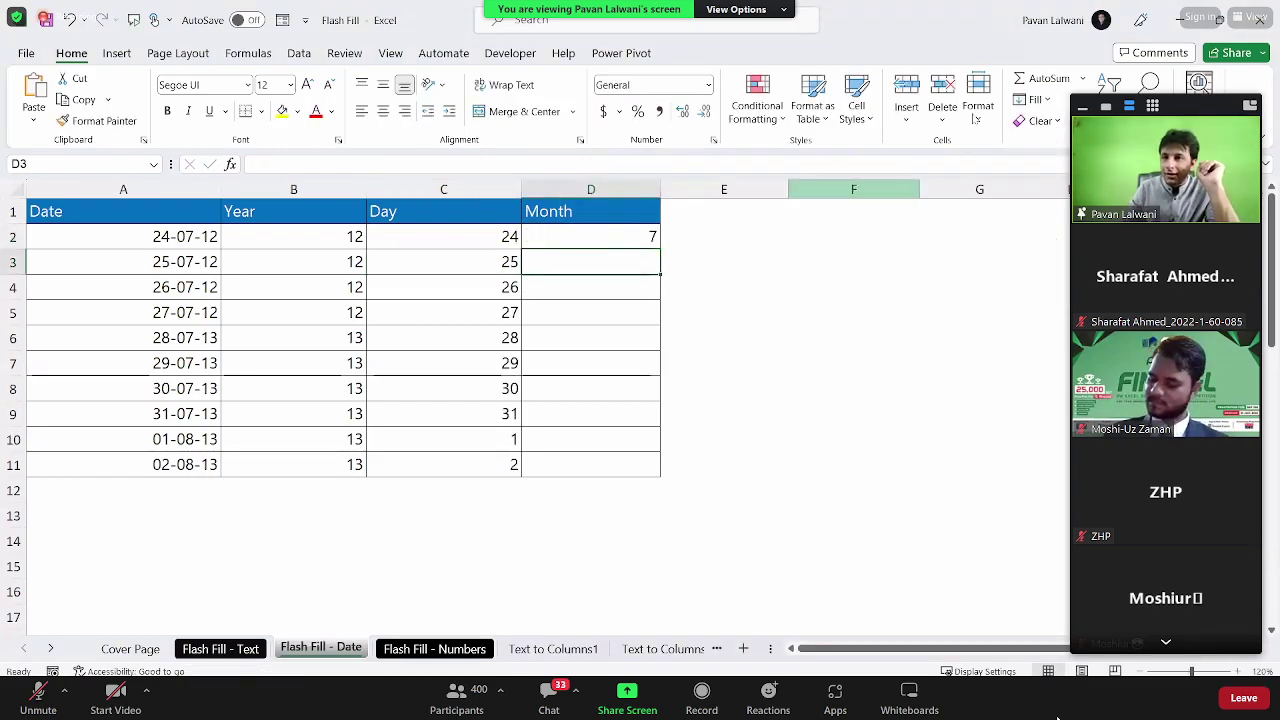
left_click(1040, 100)
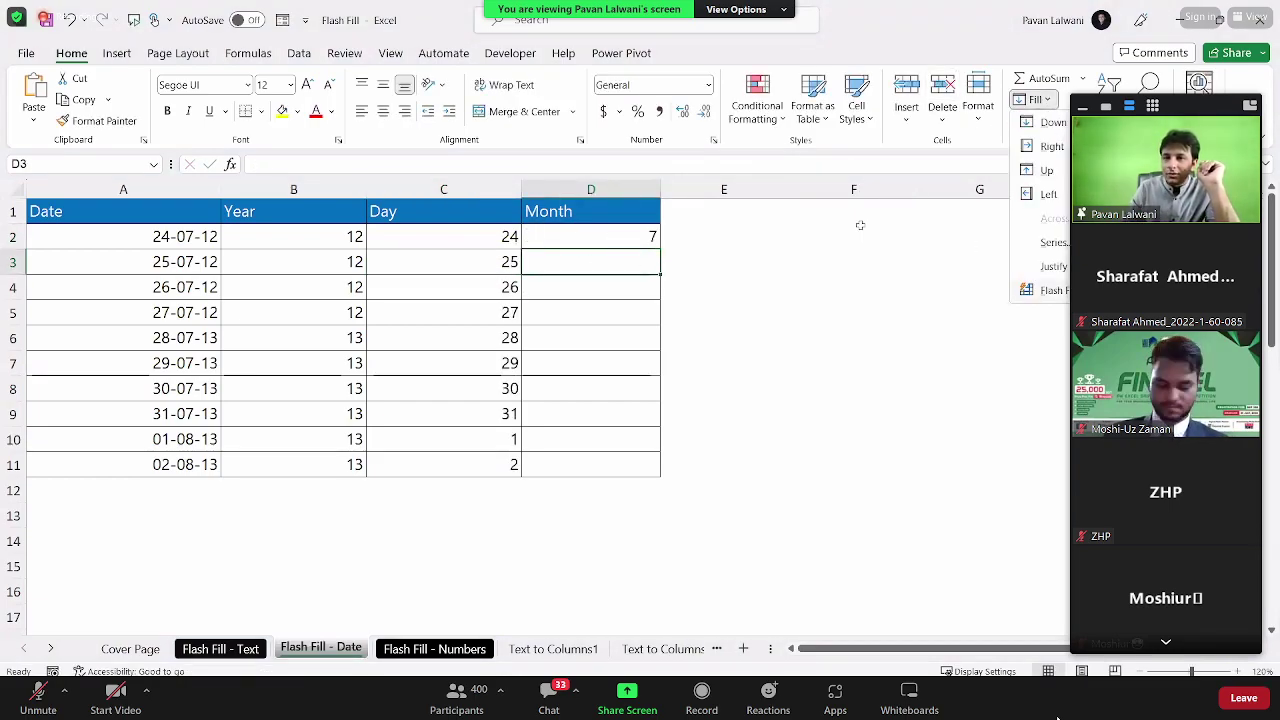
left_click(1054, 290)
Step: On Flash Fill - Numbers, Flash Fill B3:B6 with phone numbers prefixed by a bracketed area code like (020)
scroll(499, 465, "down", 8)
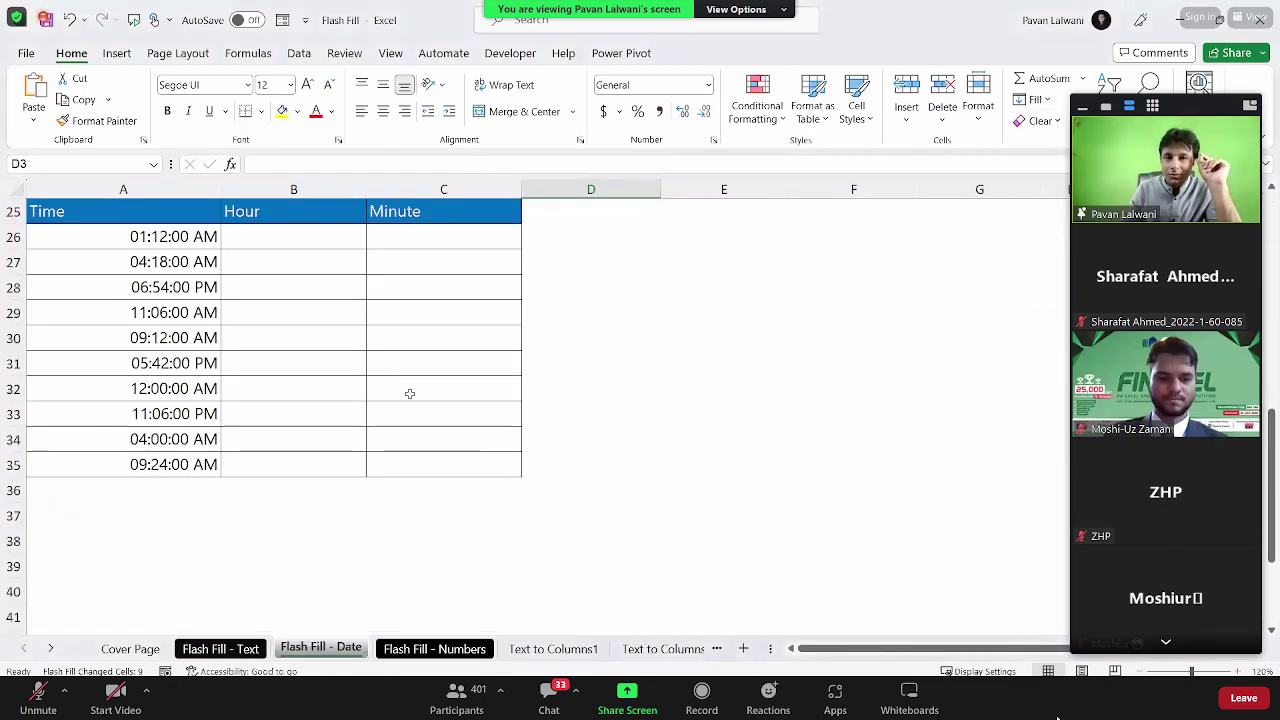
scroll(308, 313, "down", 8)
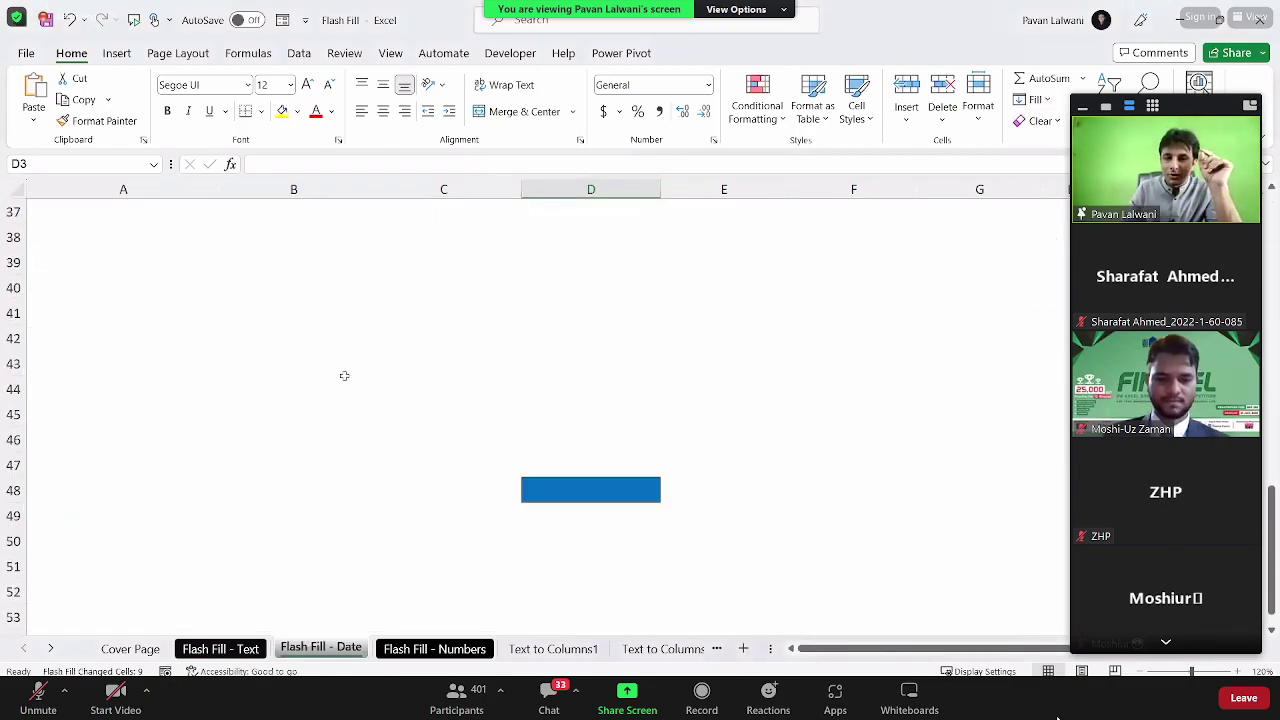
left_click(435, 649)
left_click(321, 297)
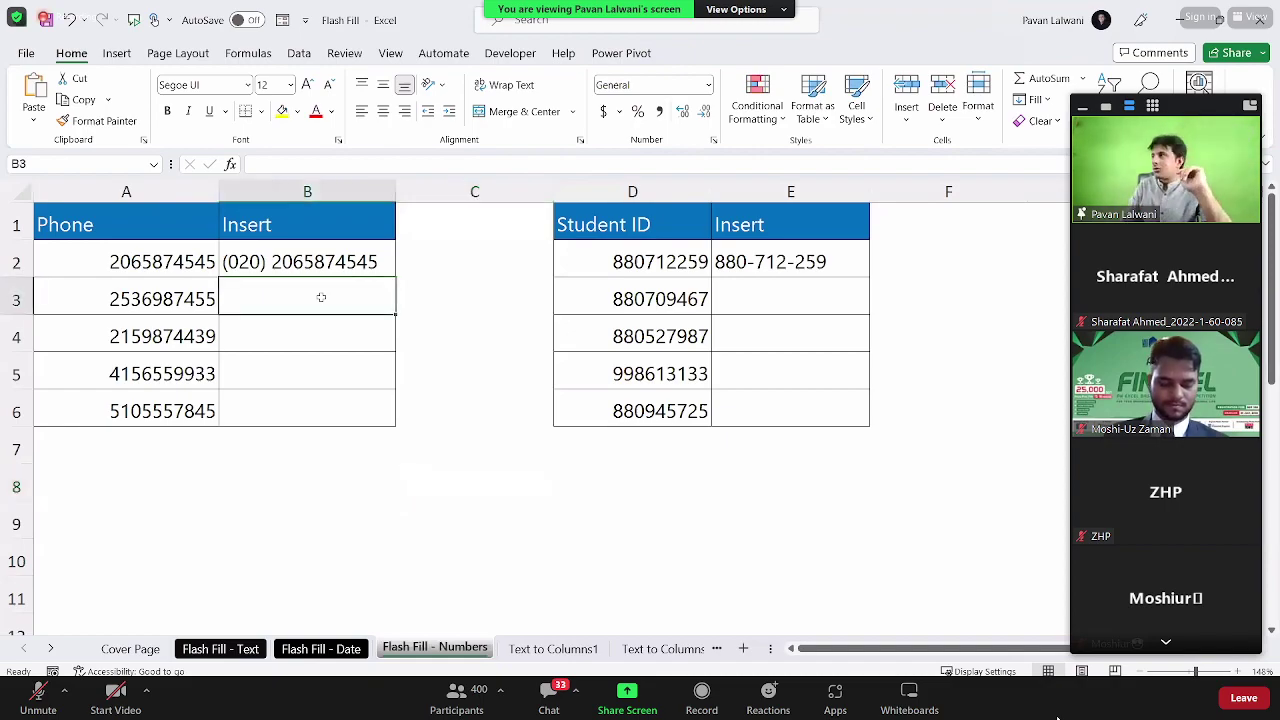
left_click_drag(170, 256, 150, 405)
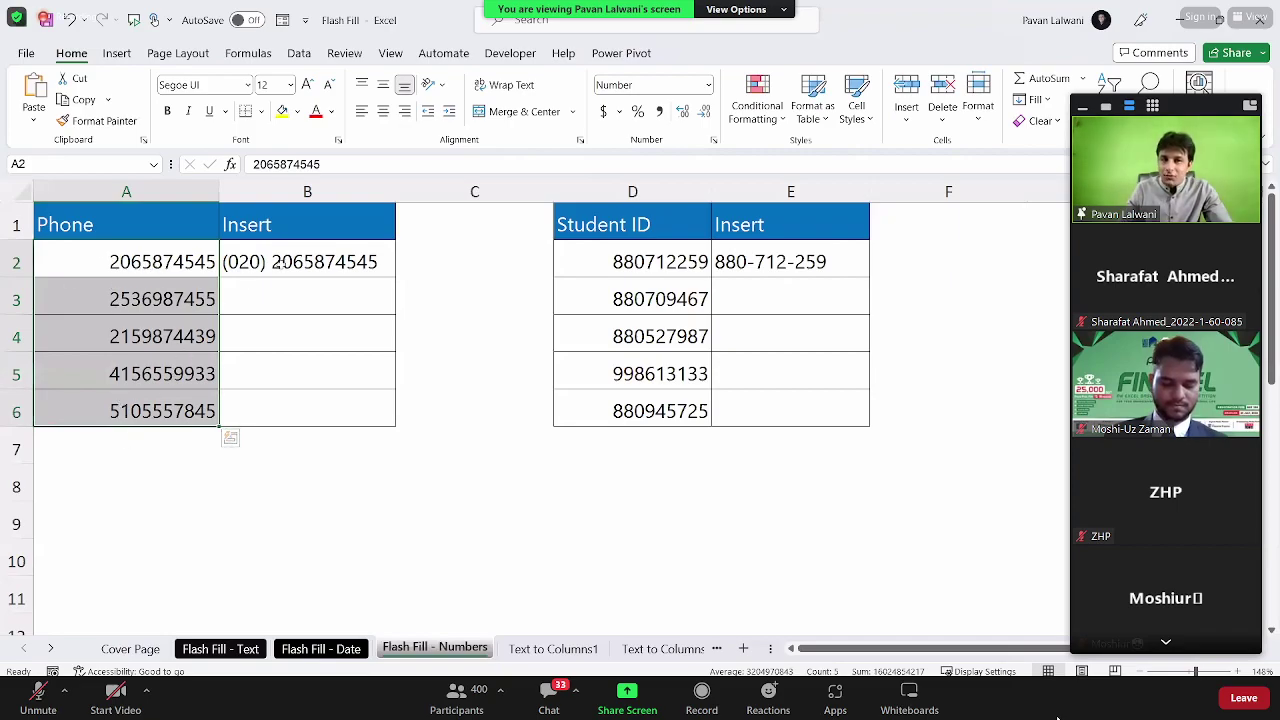
left_click(275, 266)
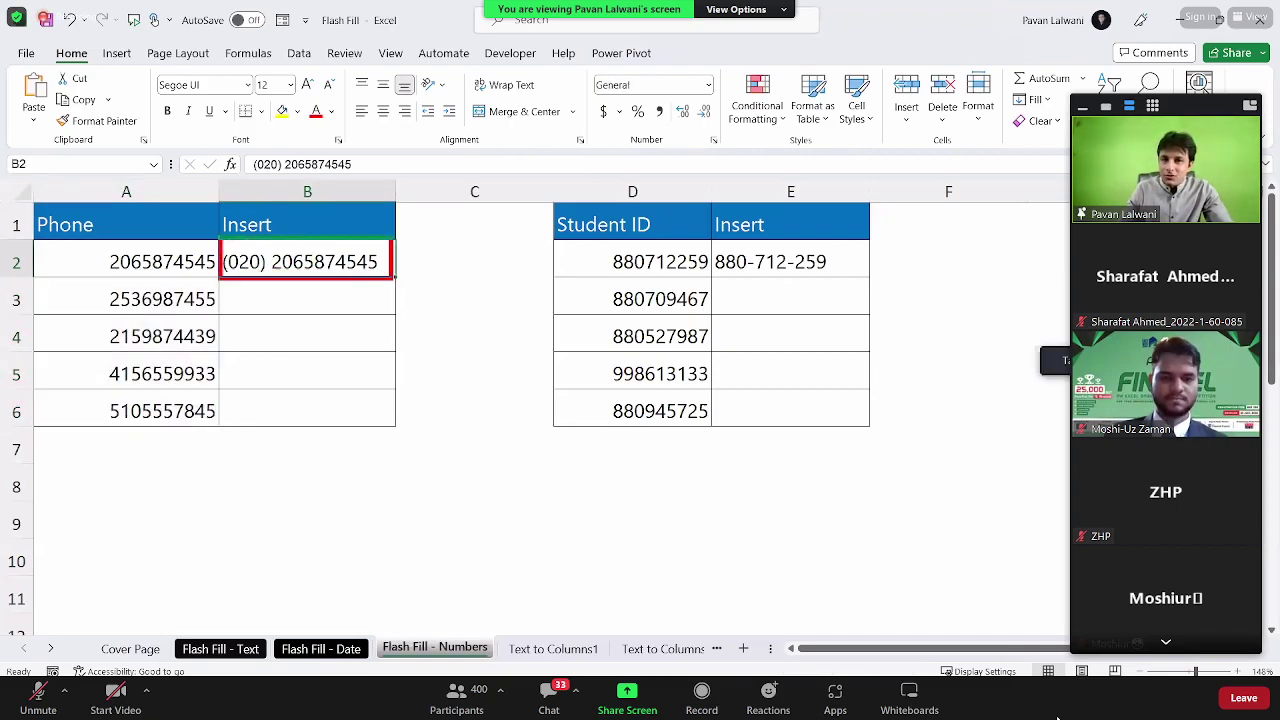
left_click(277, 300)
key("ctrl+e")
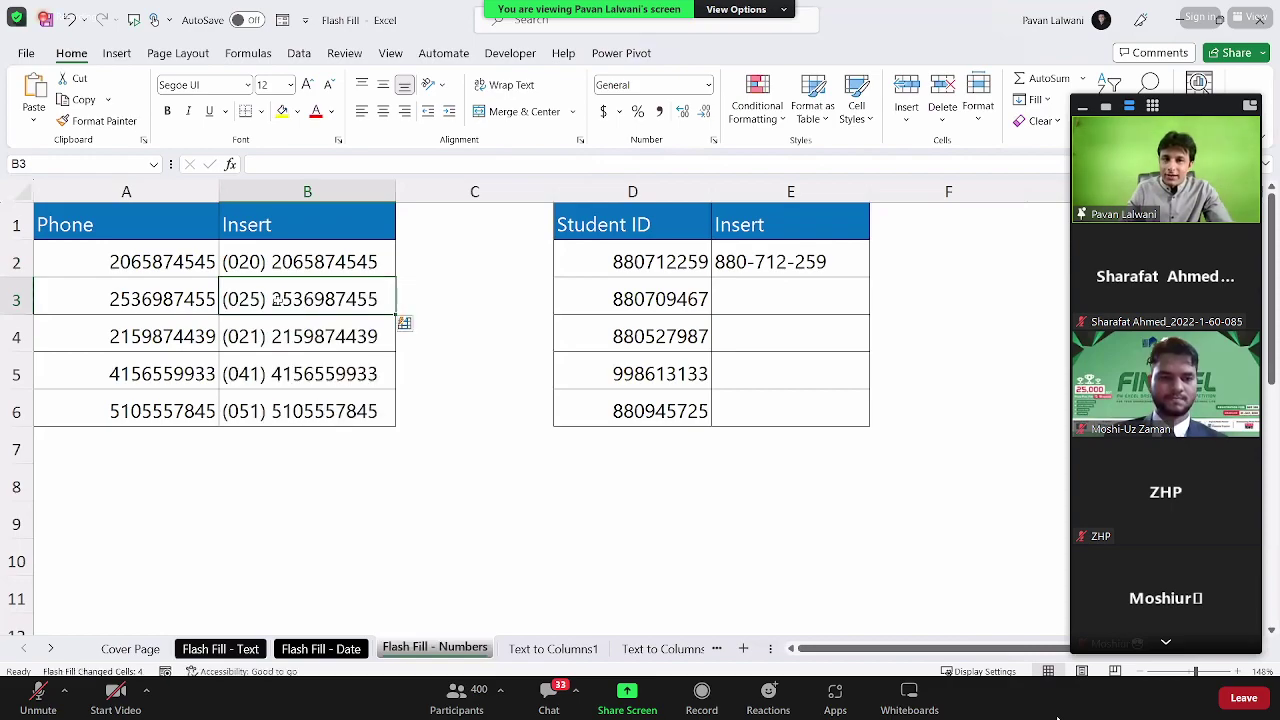
left_click(763, 299)
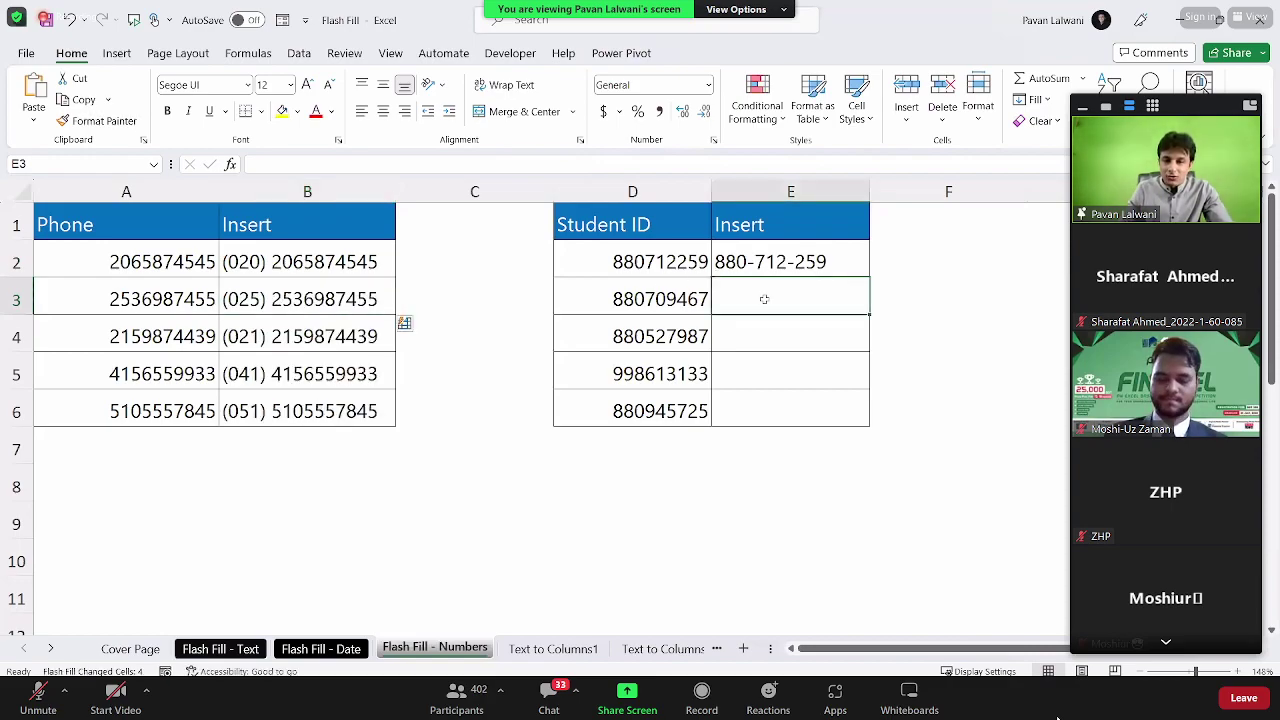
key("ctrl+e")
left_click_drag(770, 262, 771, 330)
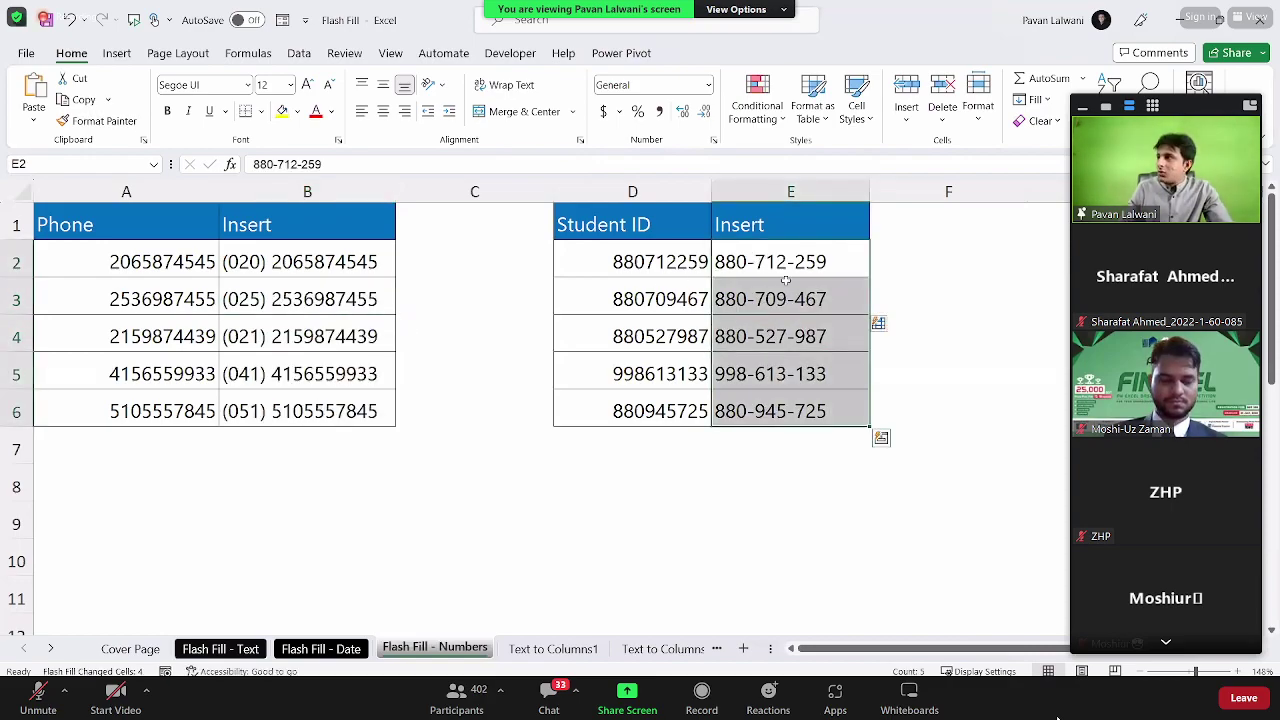
left_click(786, 283)
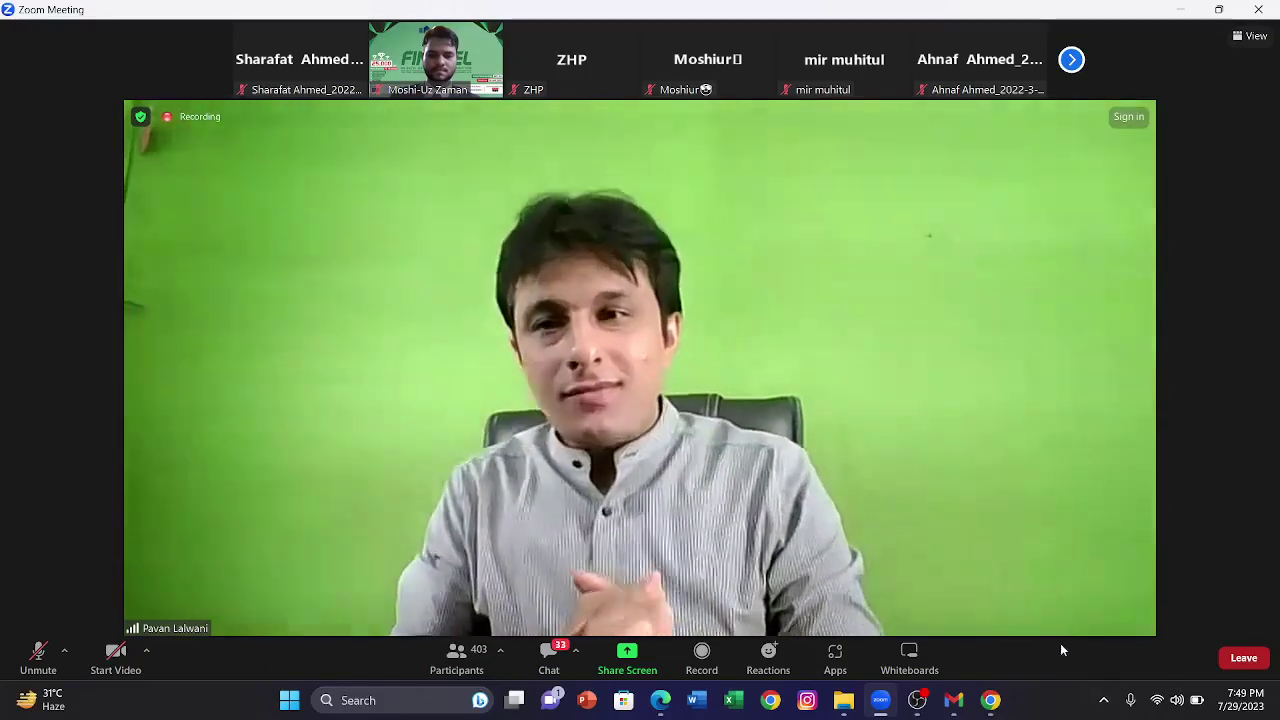
Step: Bring the OBS recording window forward, minimise it again, and return to the Zoom meeting
left_click(916, 708)
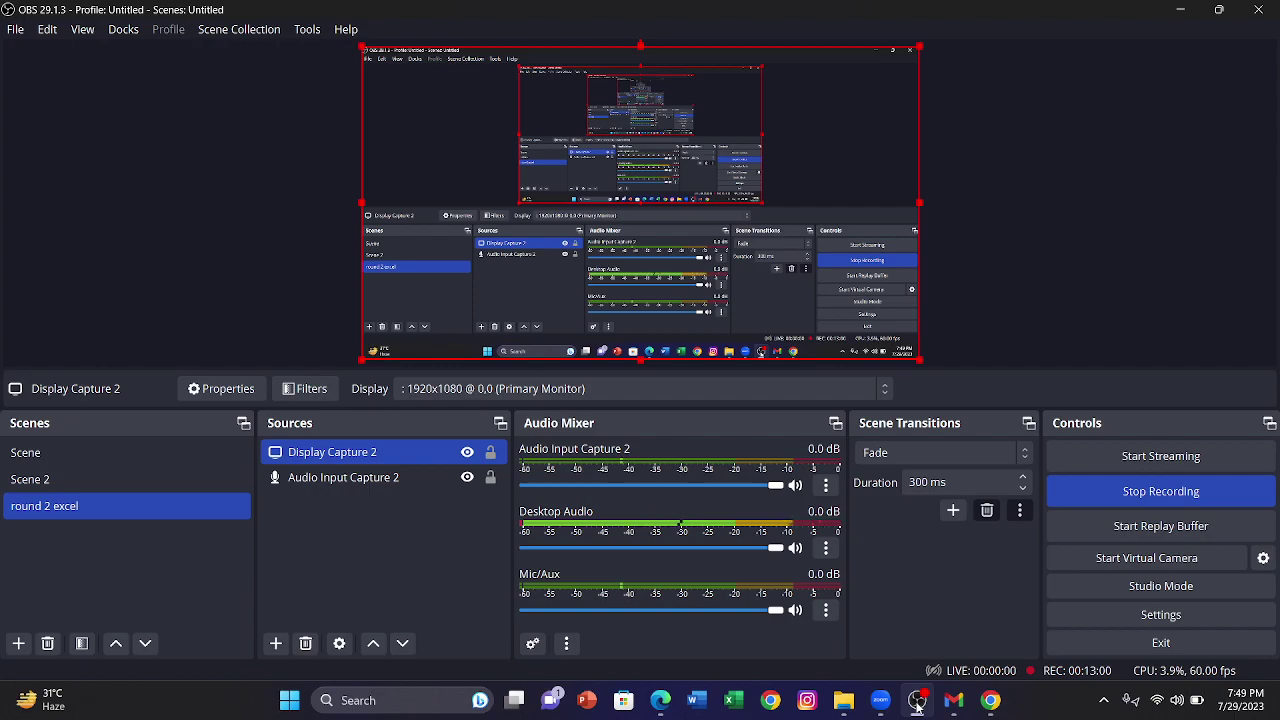
left_click(916, 704)
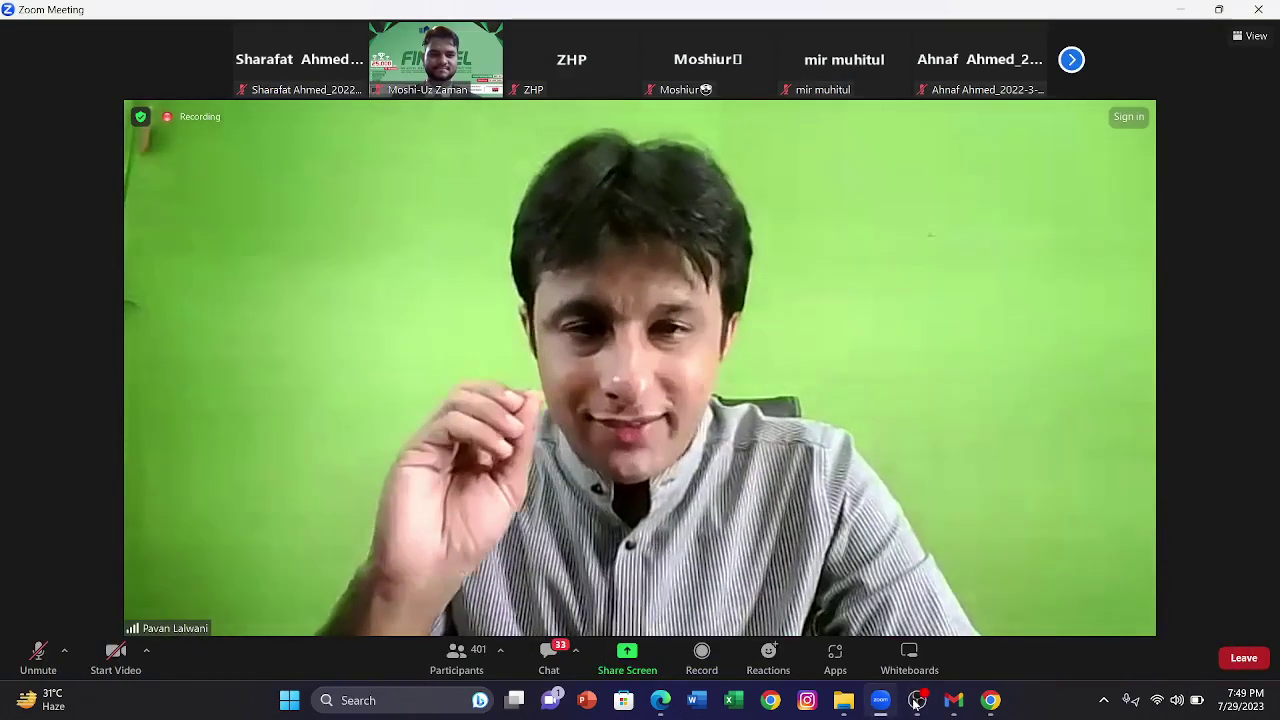
key("XF86AudioRaiseVolume")
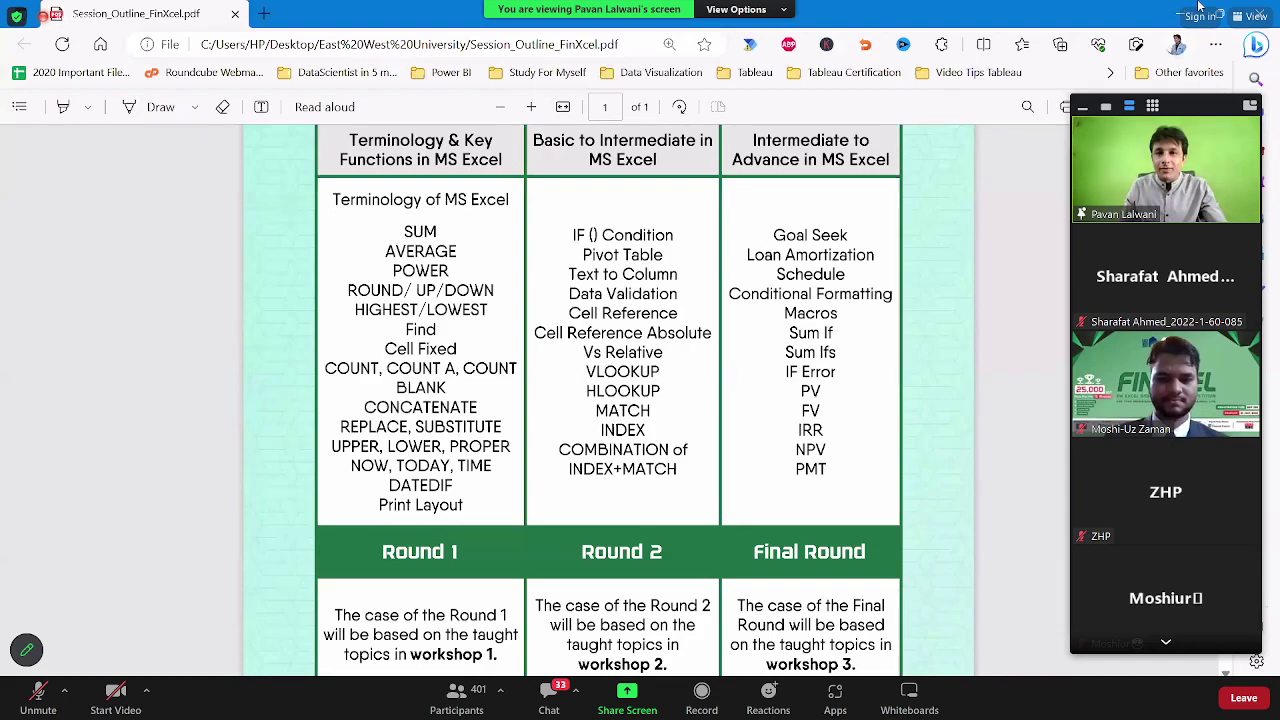
Step: Dismiss the Zoom sign-in window covering the shared session outline PDF
left_click(1200, 16)
left_click(1220, 13)
left_click(1220, 13)
left_click(1220, 13)
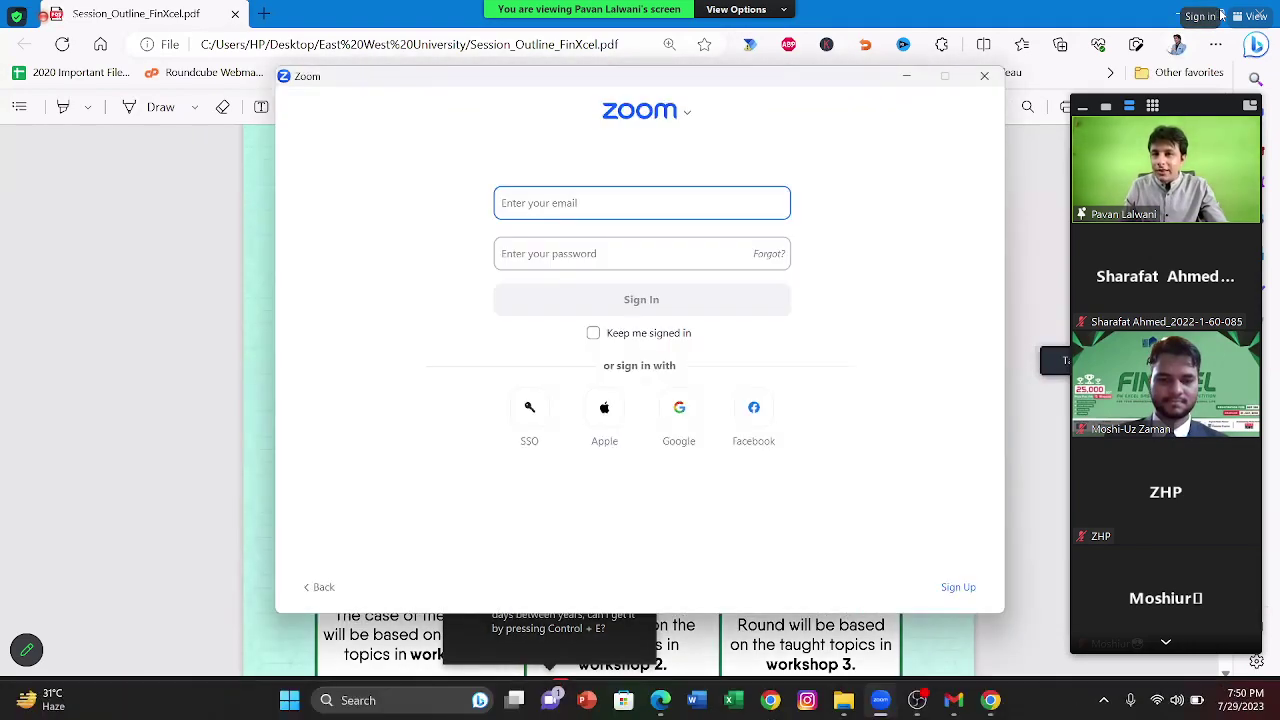
left_click(1220, 13)
left_click(1220, 13)
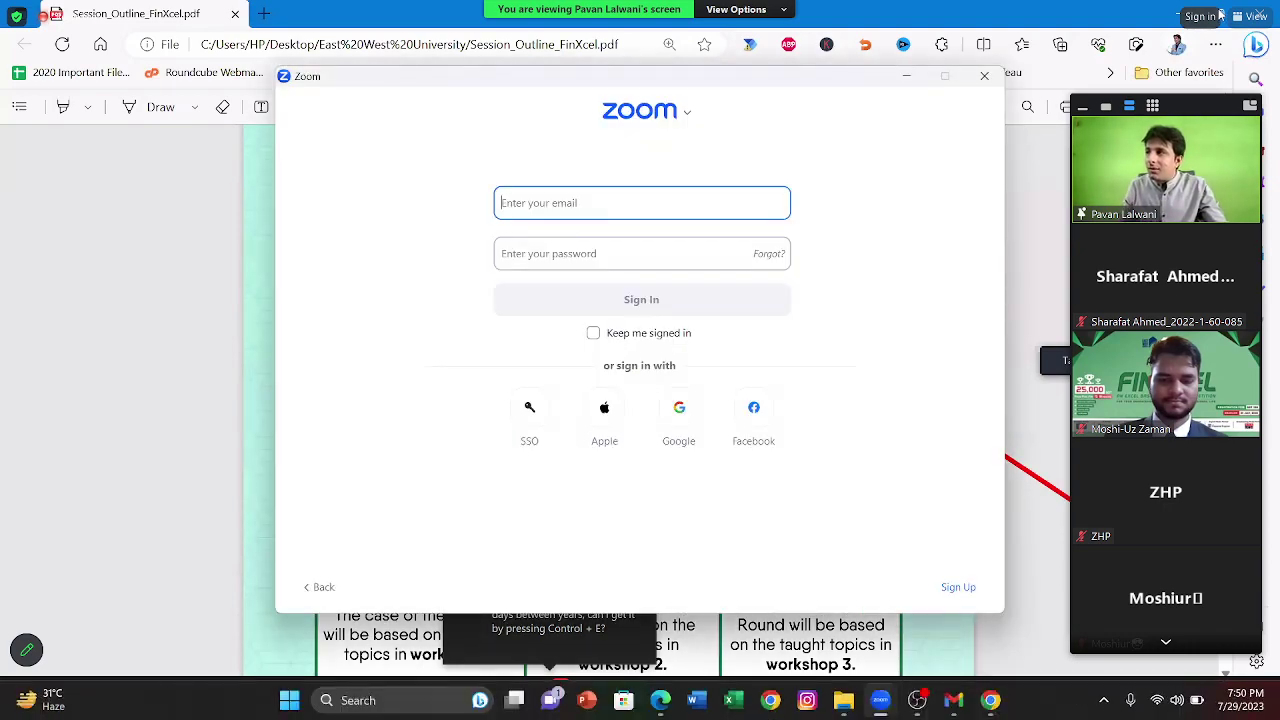
left_click(1221, 14)
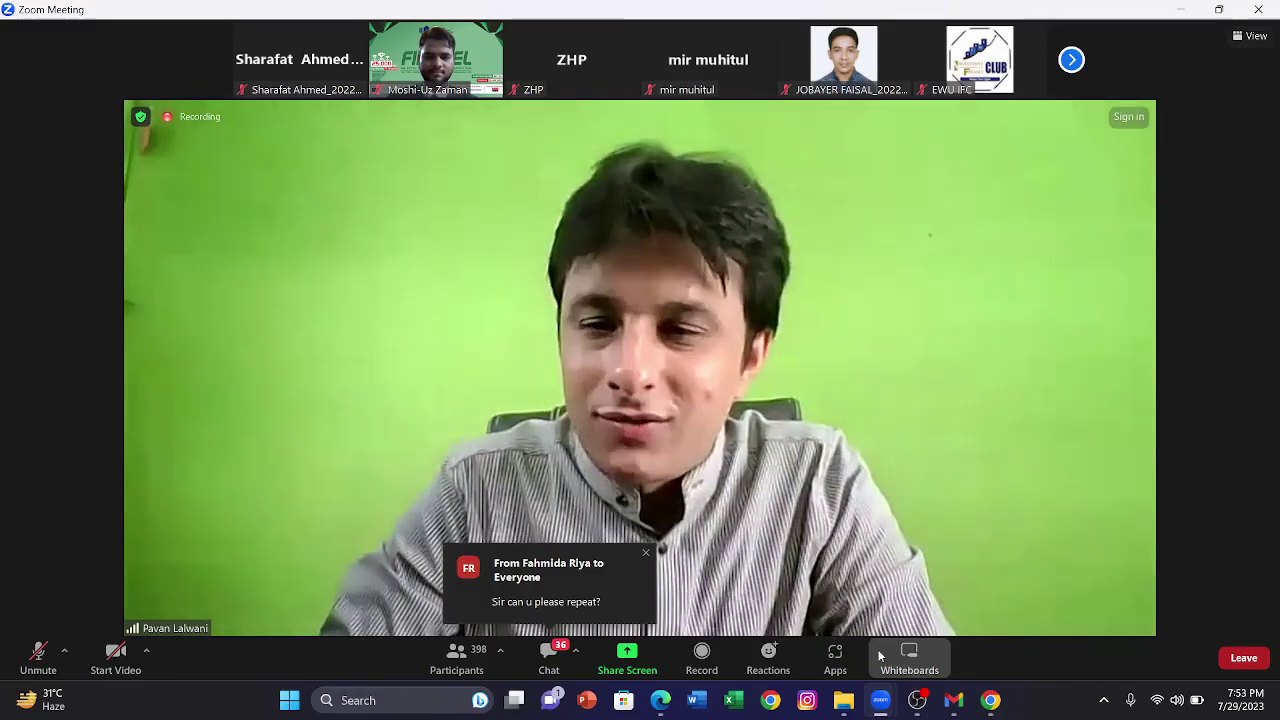
Step: Raise the system volume while watching the Zoom meeting
key("XF86AudioRaiseVolume")
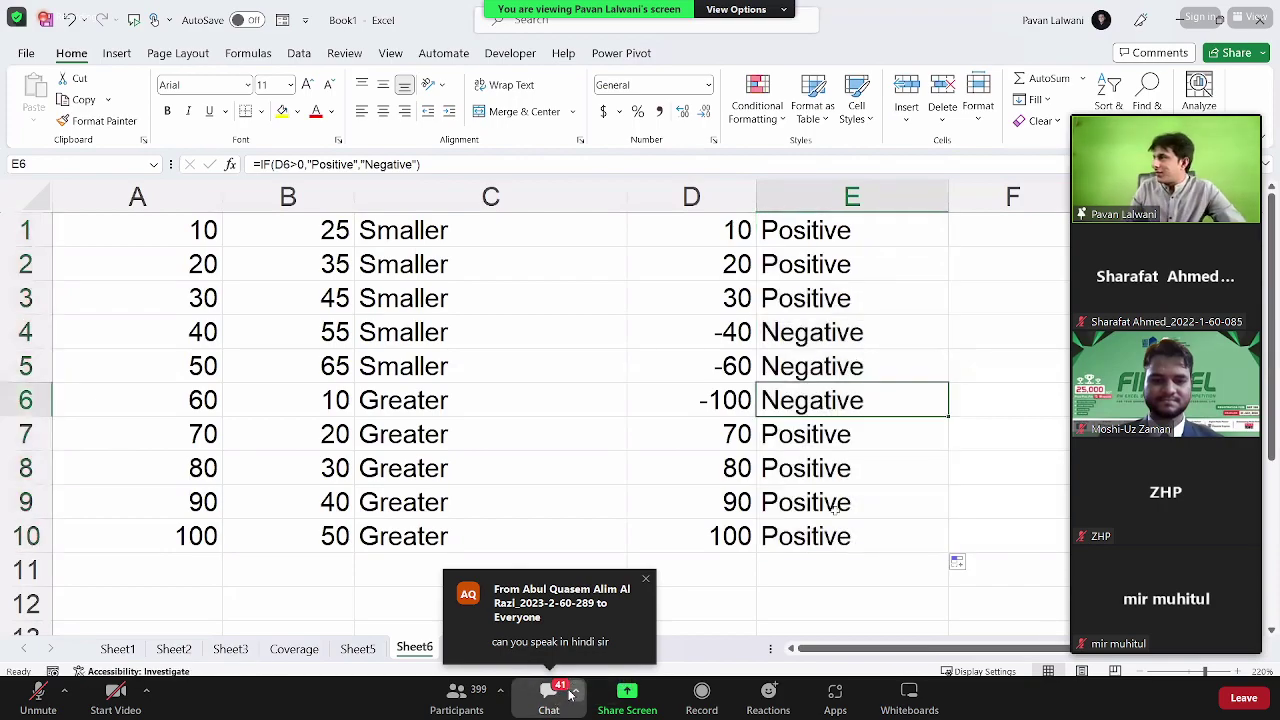
left_click(573, 693)
left_click(604, 667)
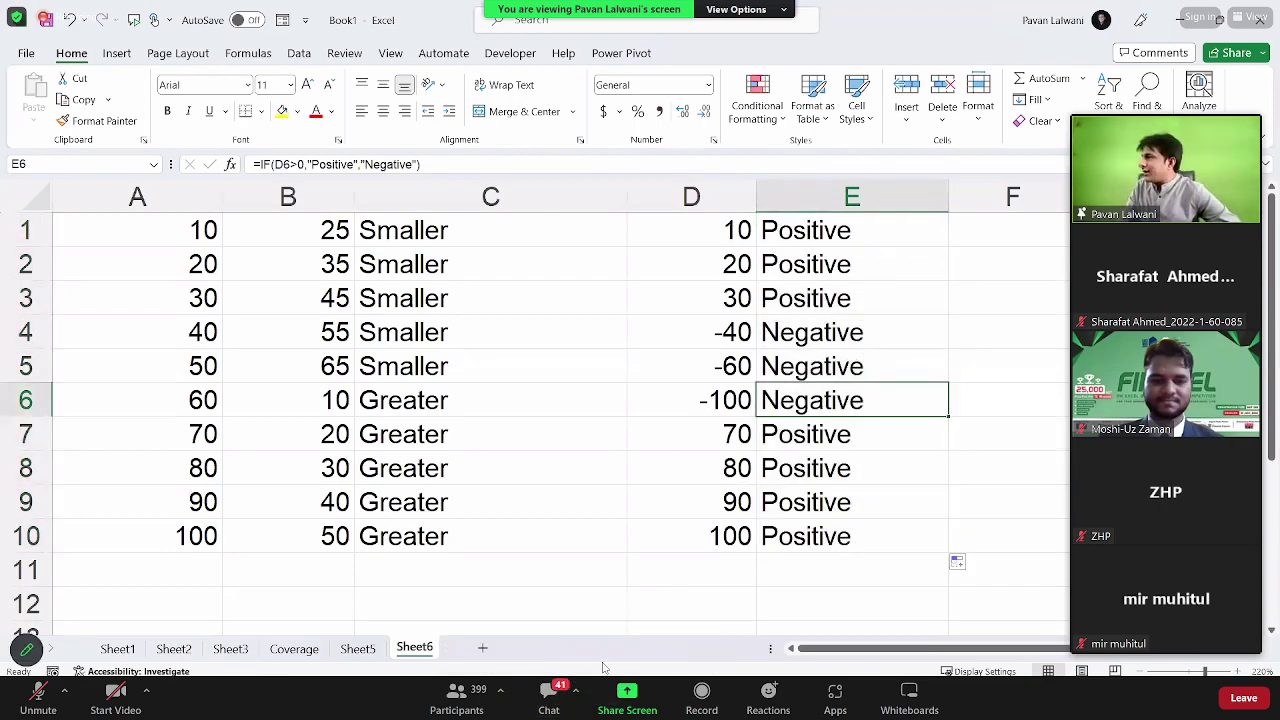
left_click(580, 694)
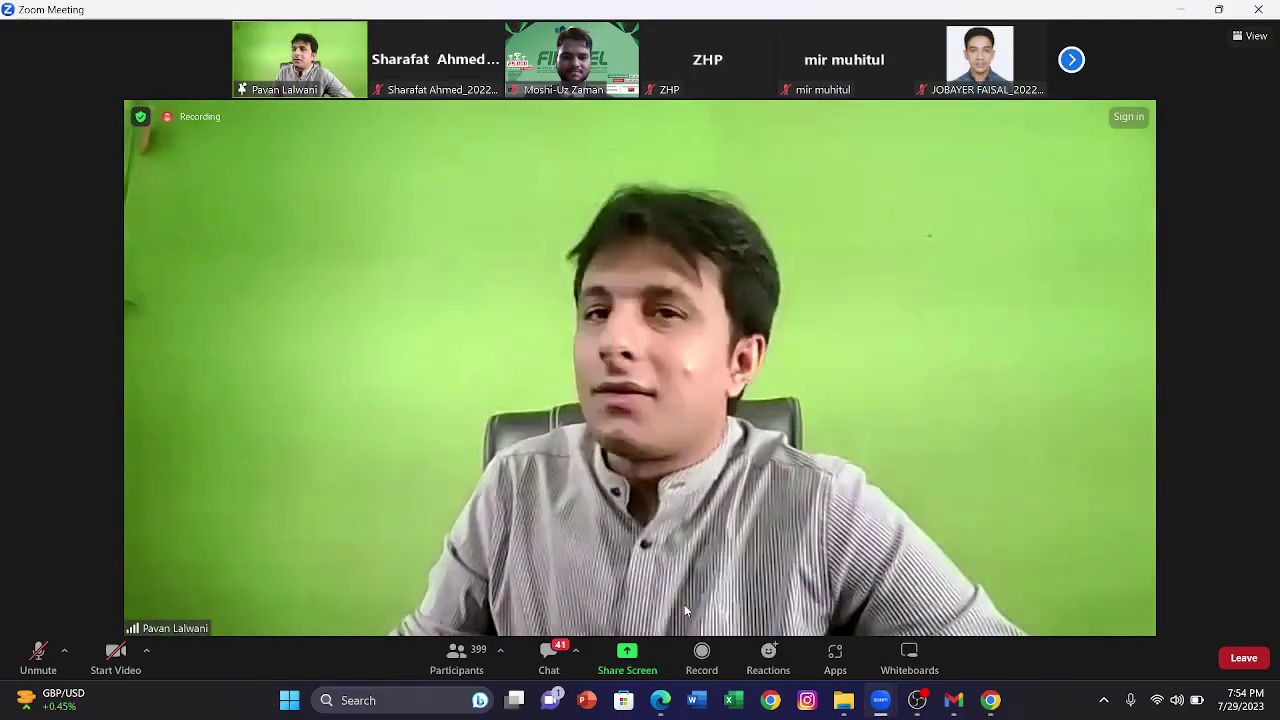
Step: Toggle the Zoom window between restored and maximized three times, ending maximized on the shared Excel sheet
left_click(1219, 9)
left_click(1213, 16)
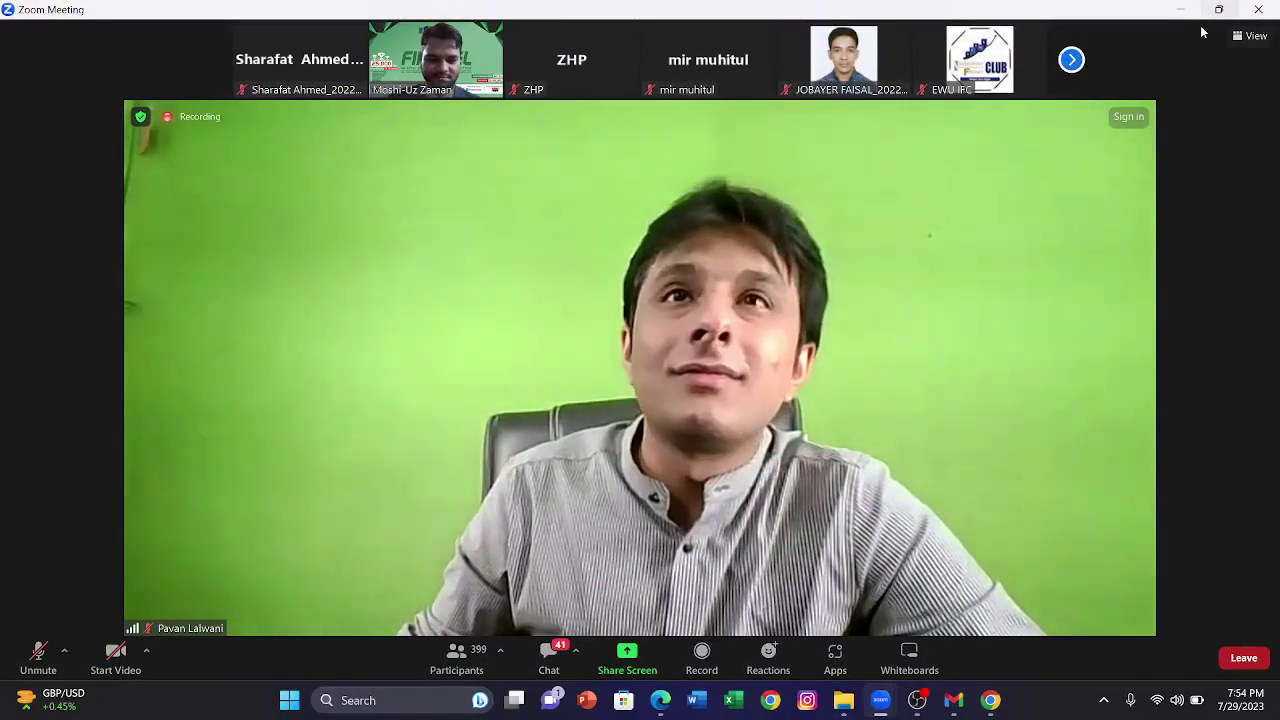
left_click(1216, 12)
left_click(1217, 16)
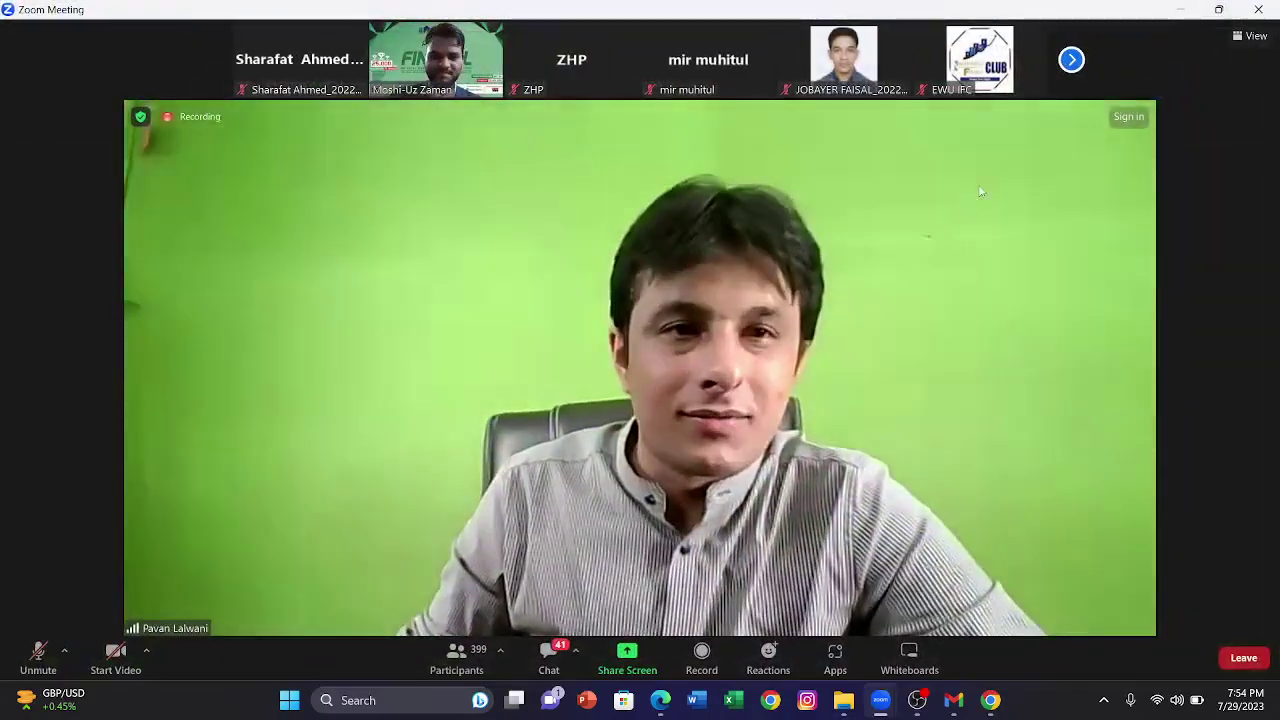
left_click(1218, 10)
left_click(1216, 14)
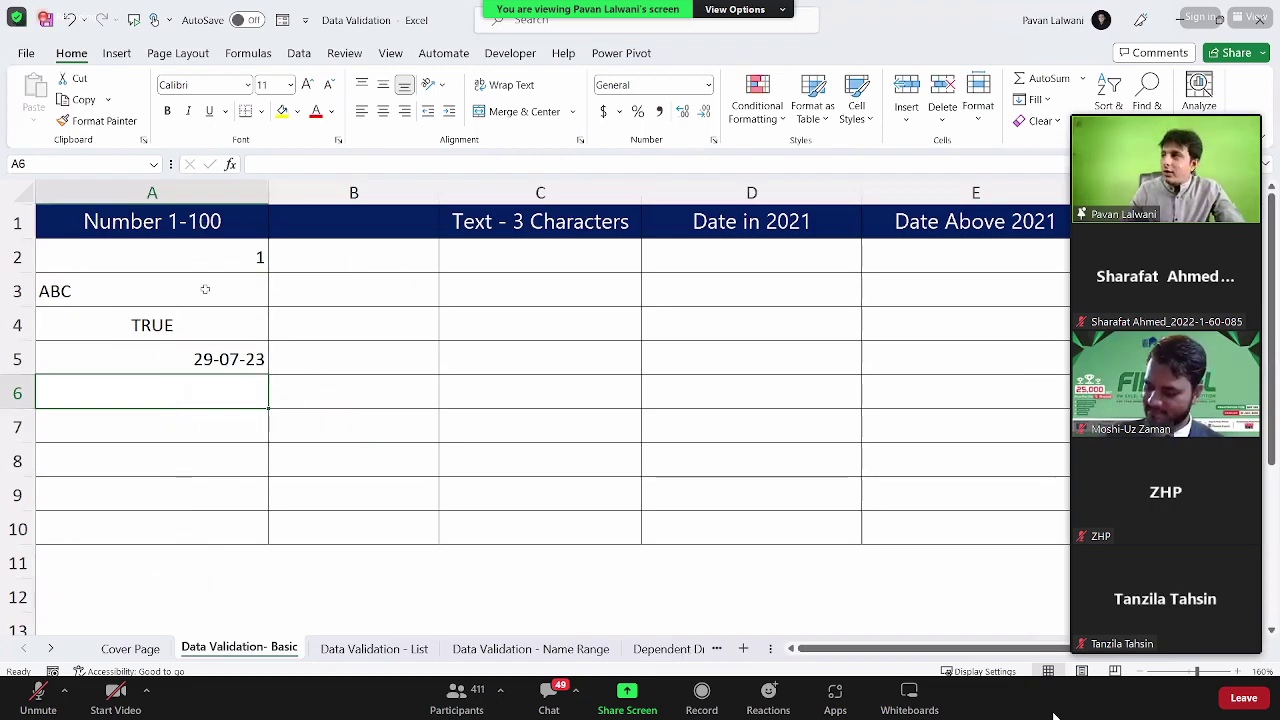
Step: Delete the test entries from A2:A10 under Number 1-100 and reselect that range
left_click_drag(208, 254, 208, 522)
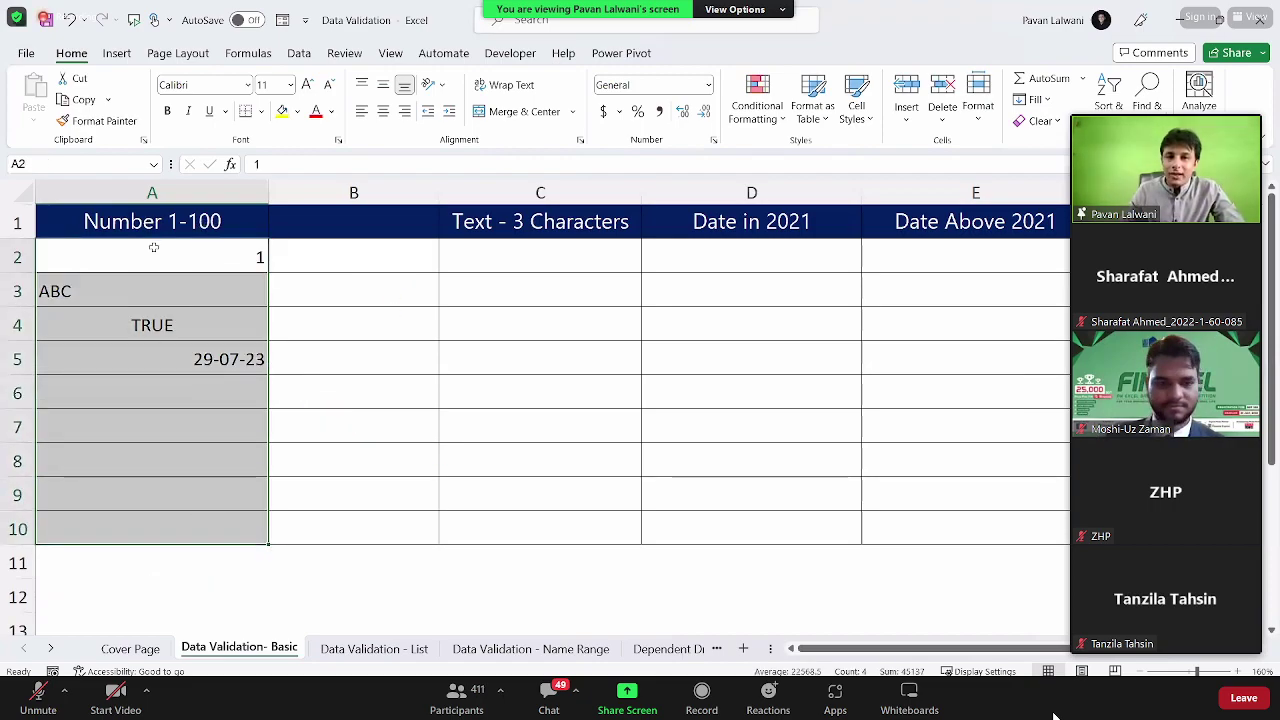
key("Delete")
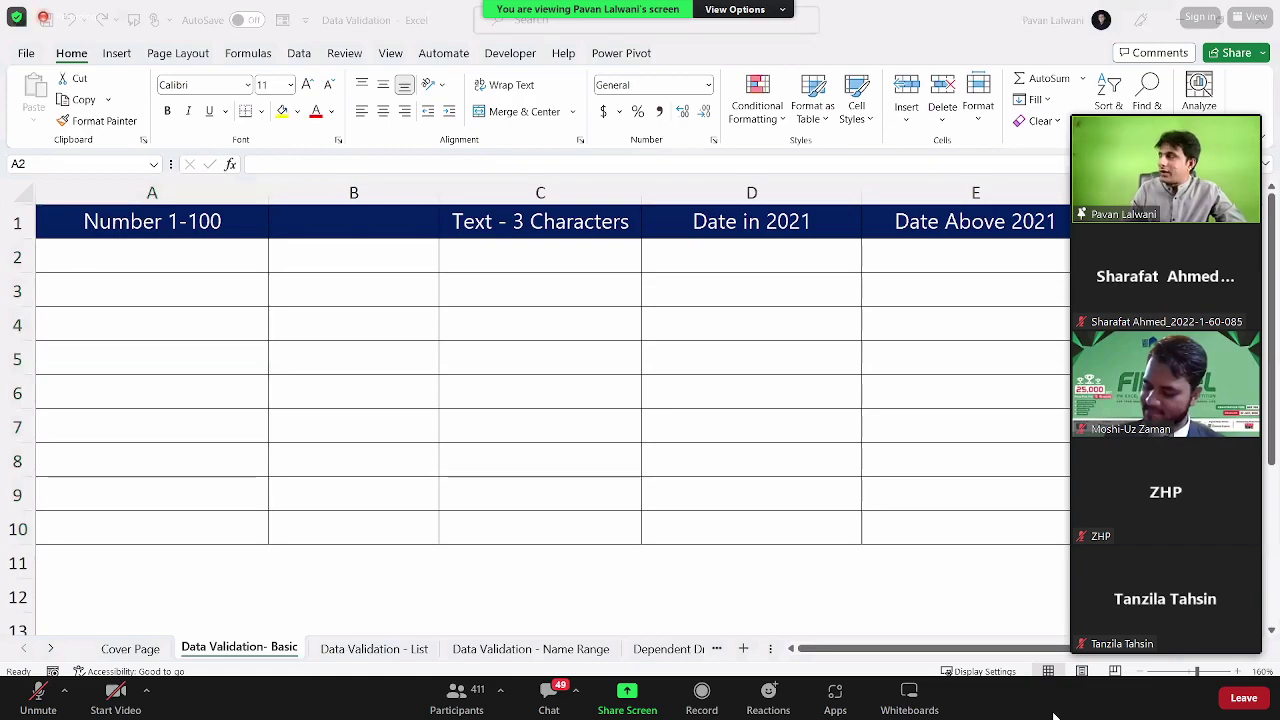
left_click_drag(143, 257, 157, 529)
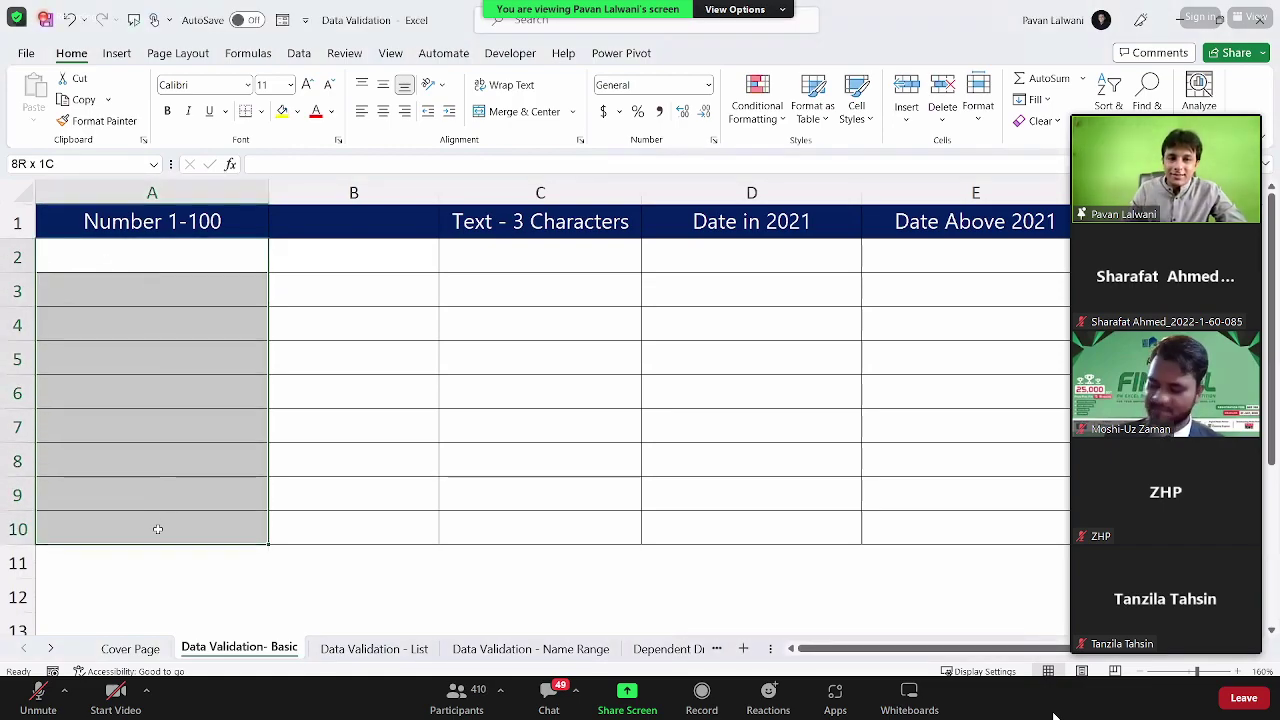
left_click_drag(150, 260, 155, 528)
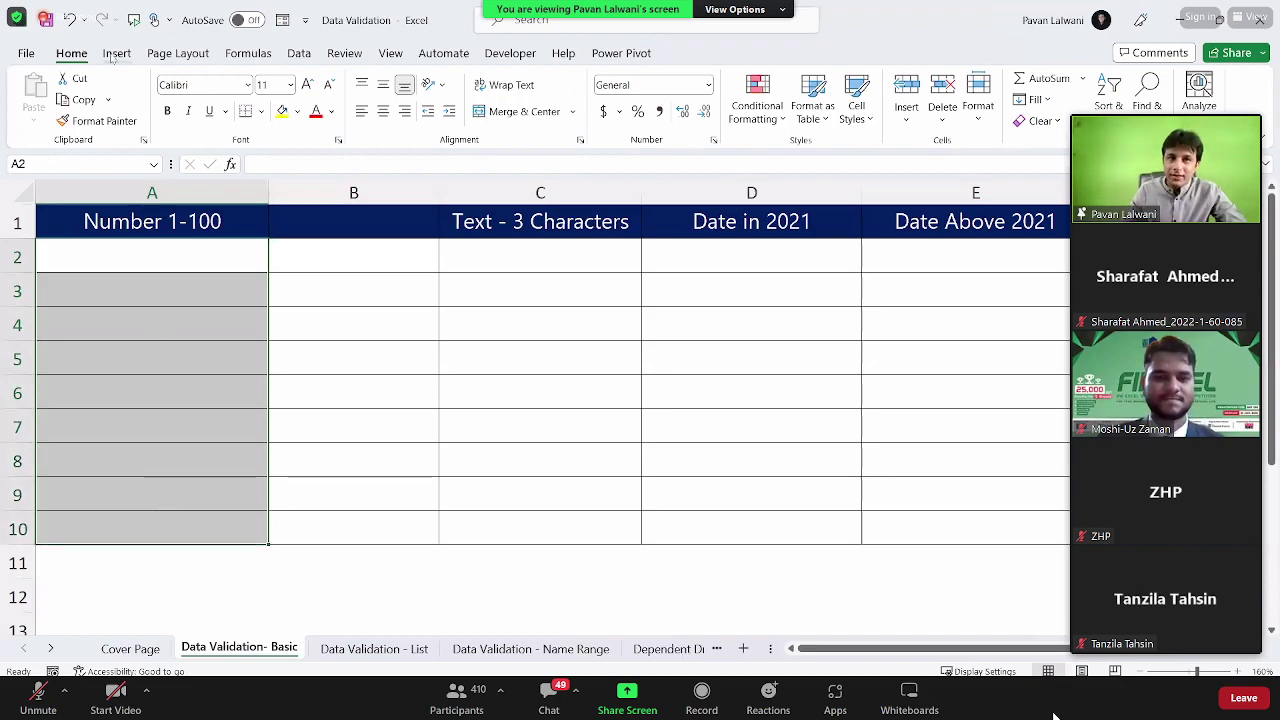
left_click(299, 55)
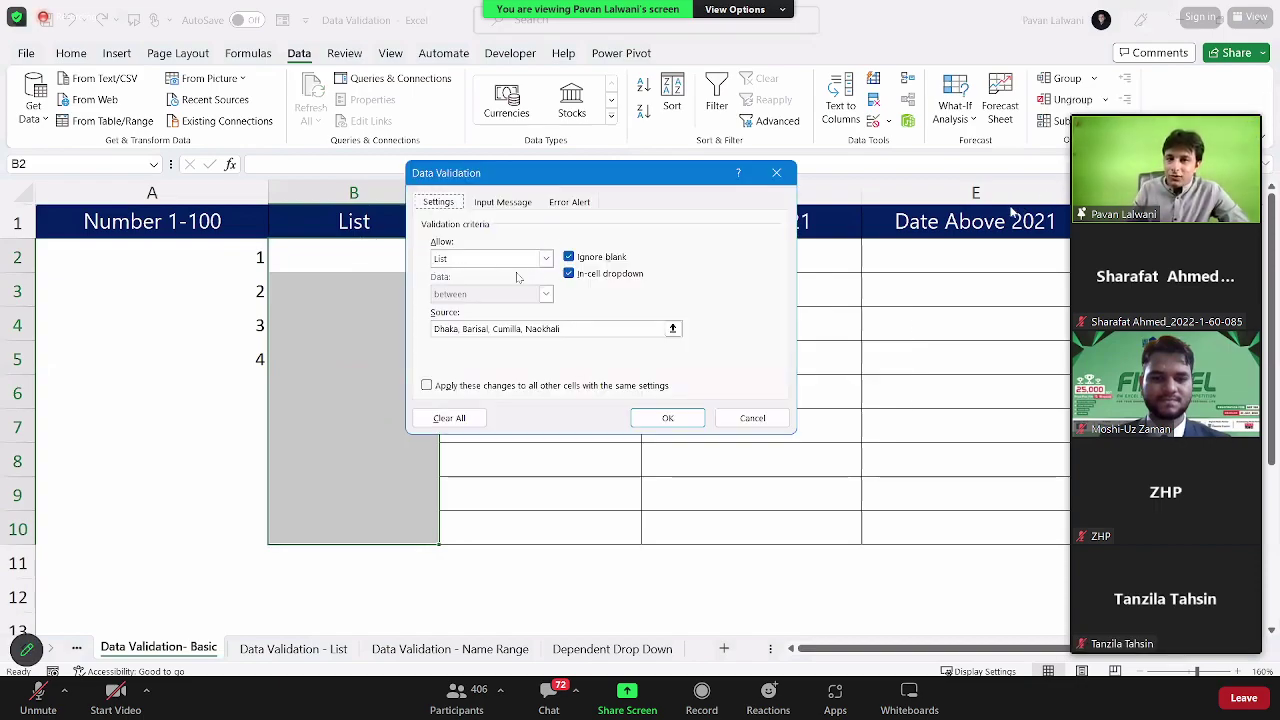
left_click(1084, 108)
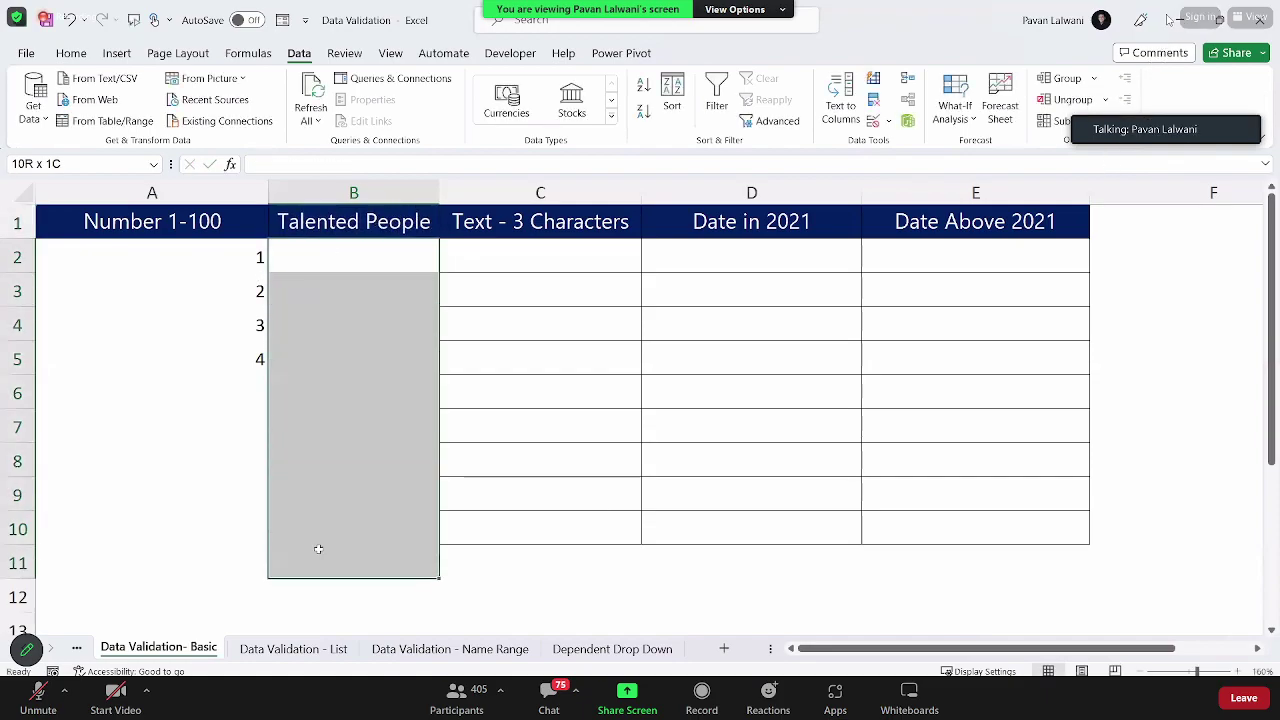
left_click(1254, 18)
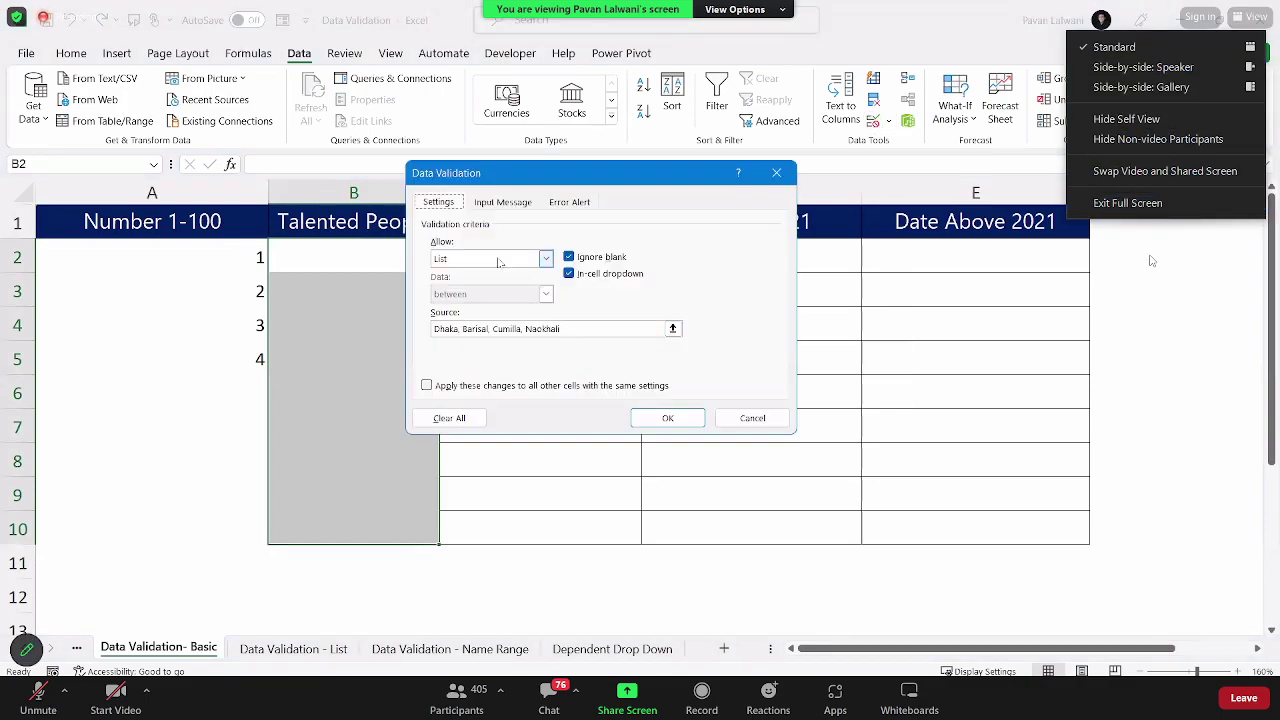
left_click(1136, 203)
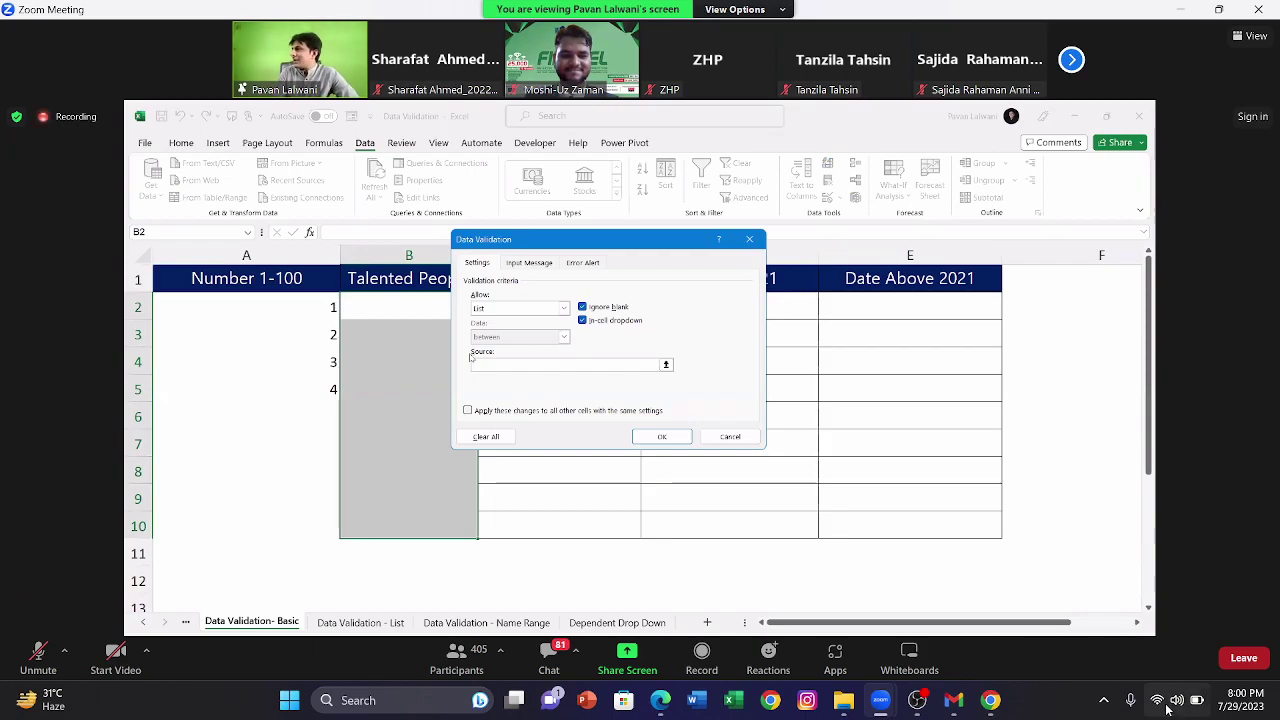
left_click(1133, 702)
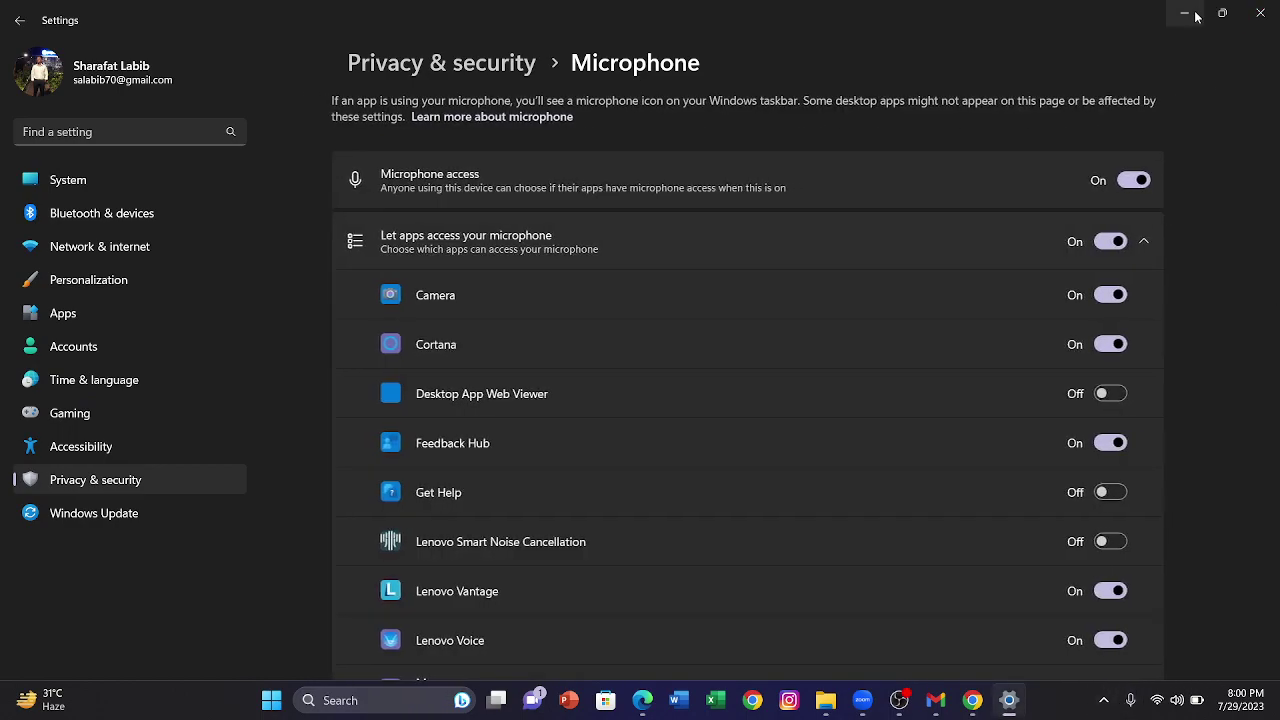
left_click(1186, 13)
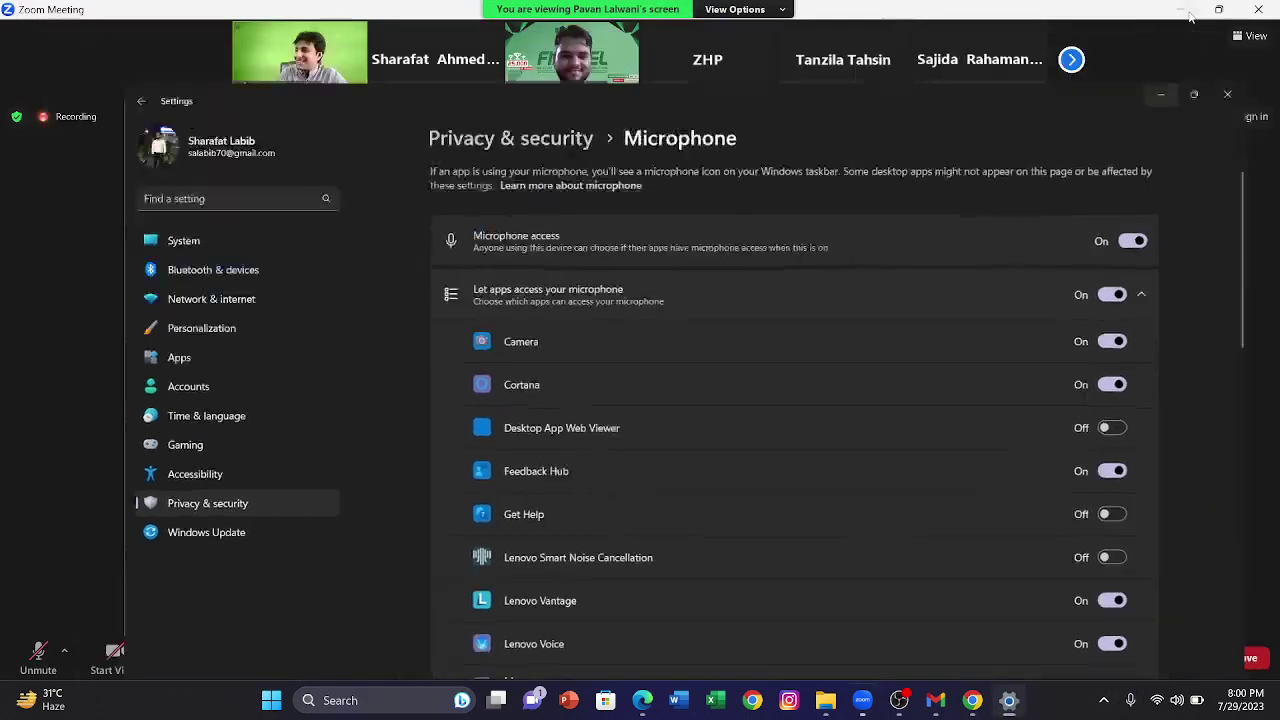
left_click(1183, 700)
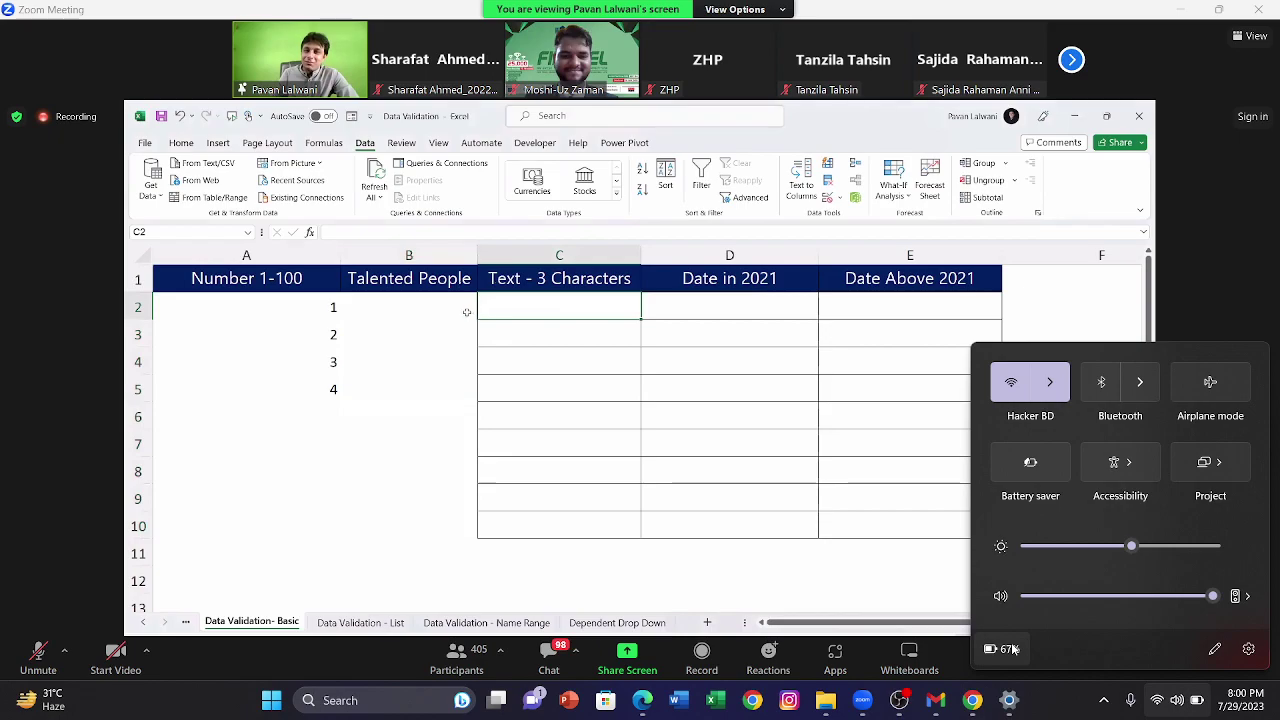
left_click(430, 343)
left_click(451, 340)
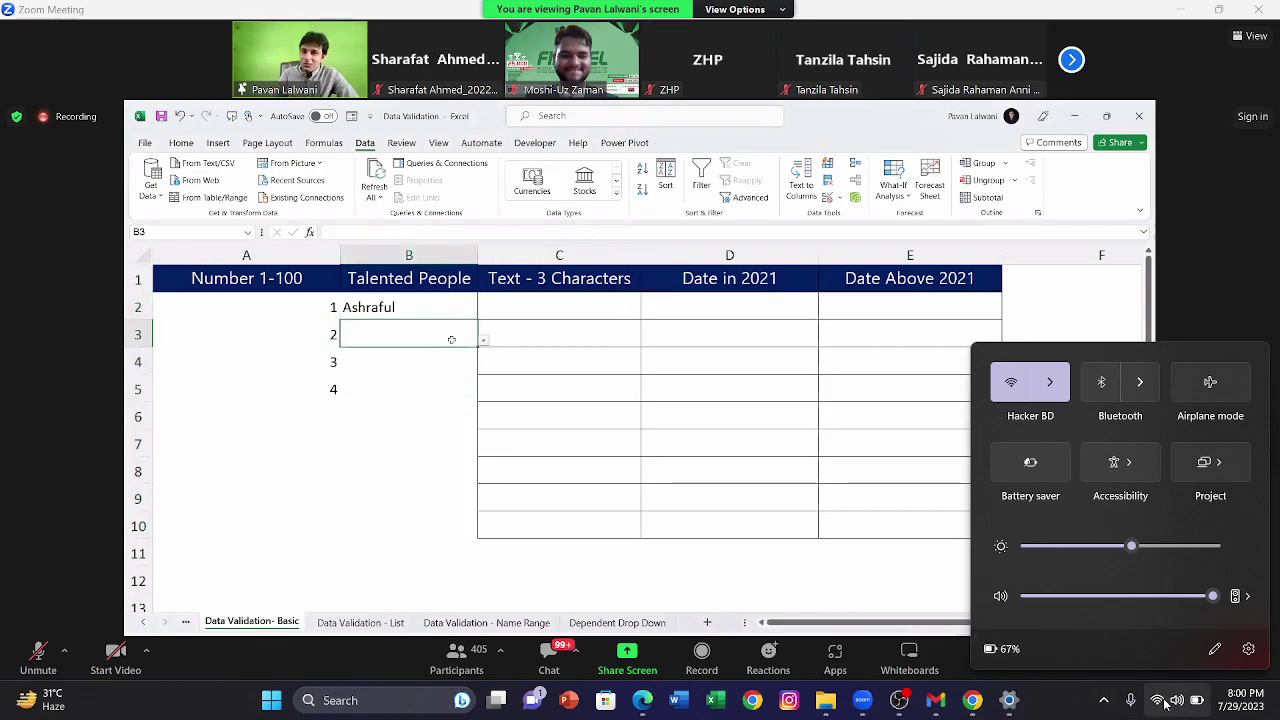
left_click(1062, 710)
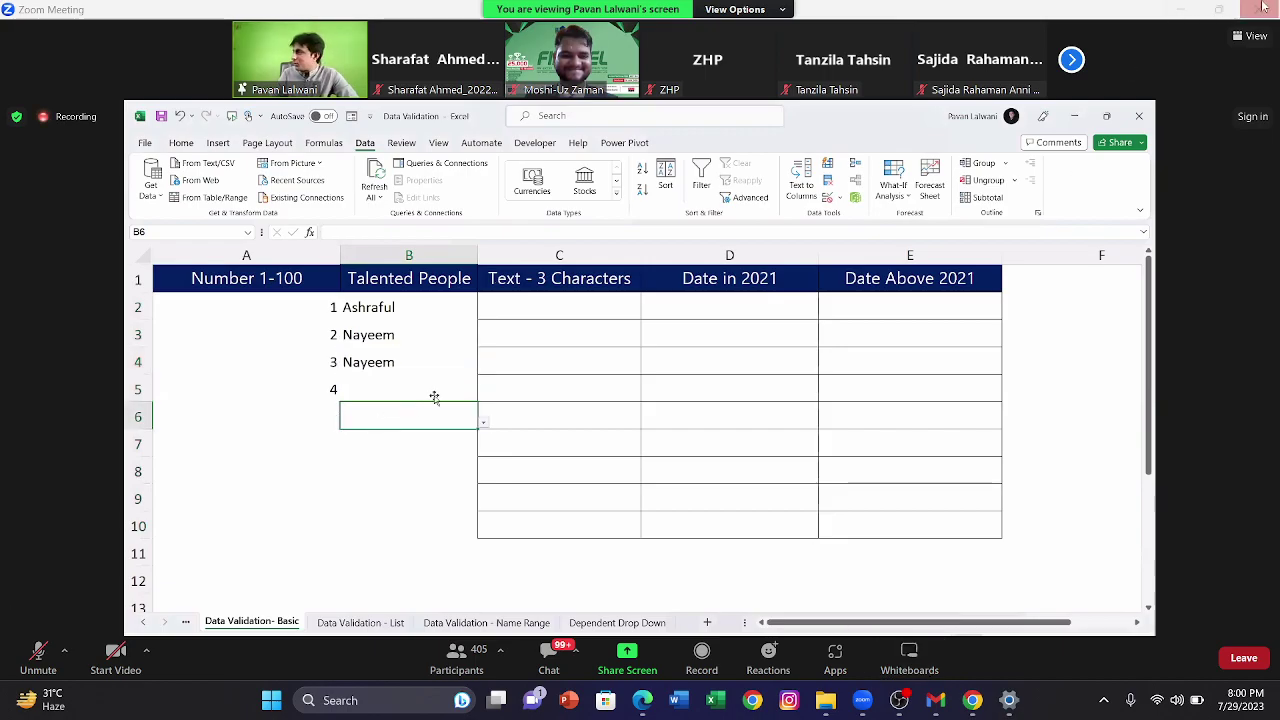
Step: Re-maximize the Zoom window, switch the meeting to full screen, and turn the volume up
left_click(1218, 9)
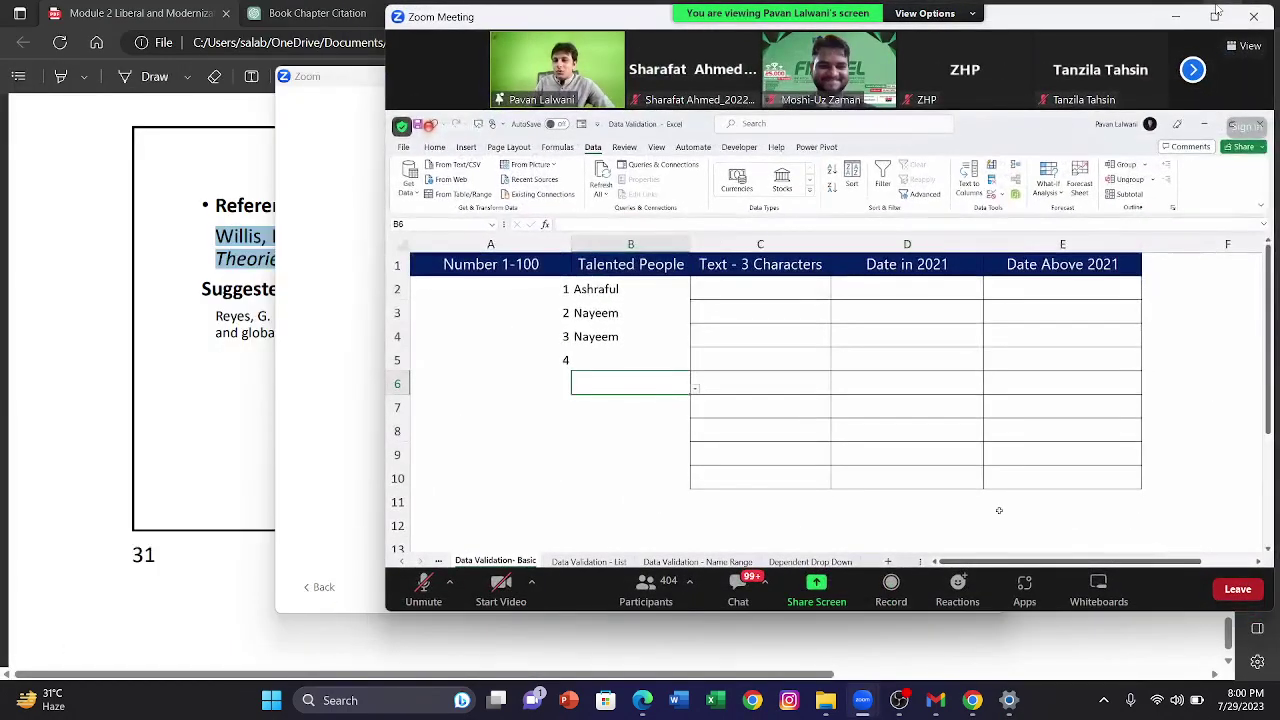
left_click(1216, 18)
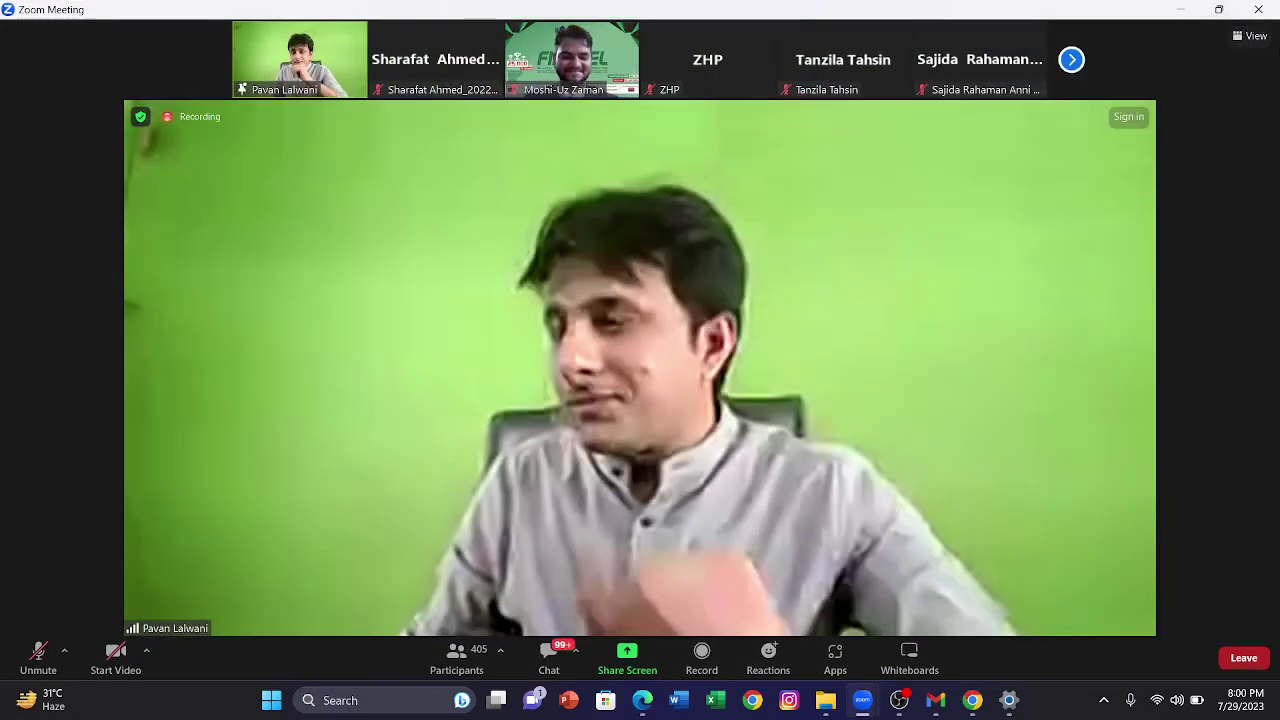
left_click(1254, 37)
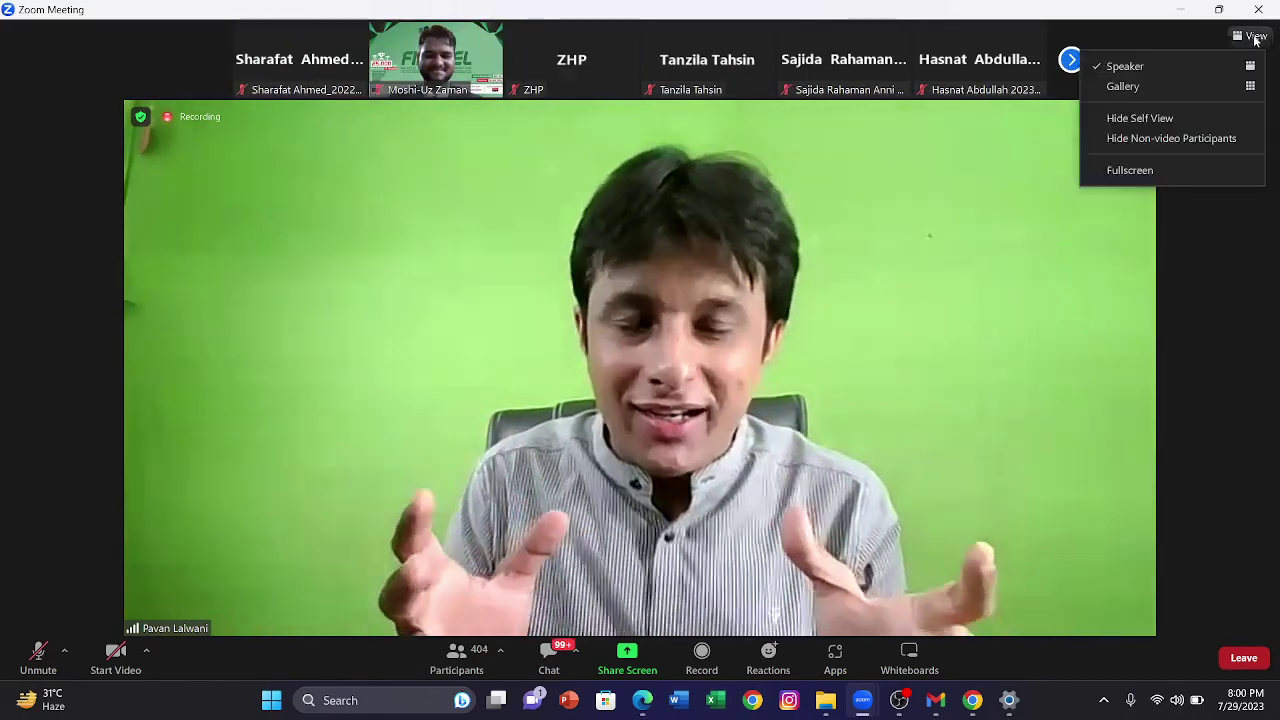
left_click(1138, 170)
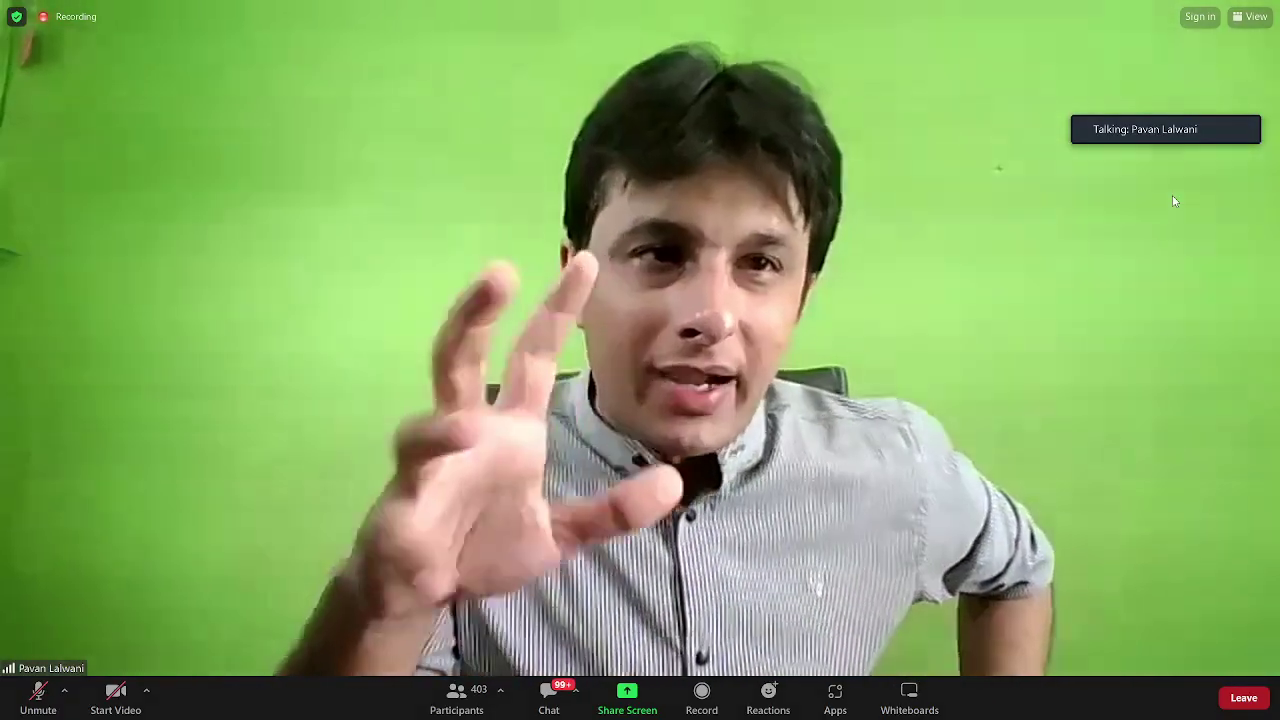
key("Up")
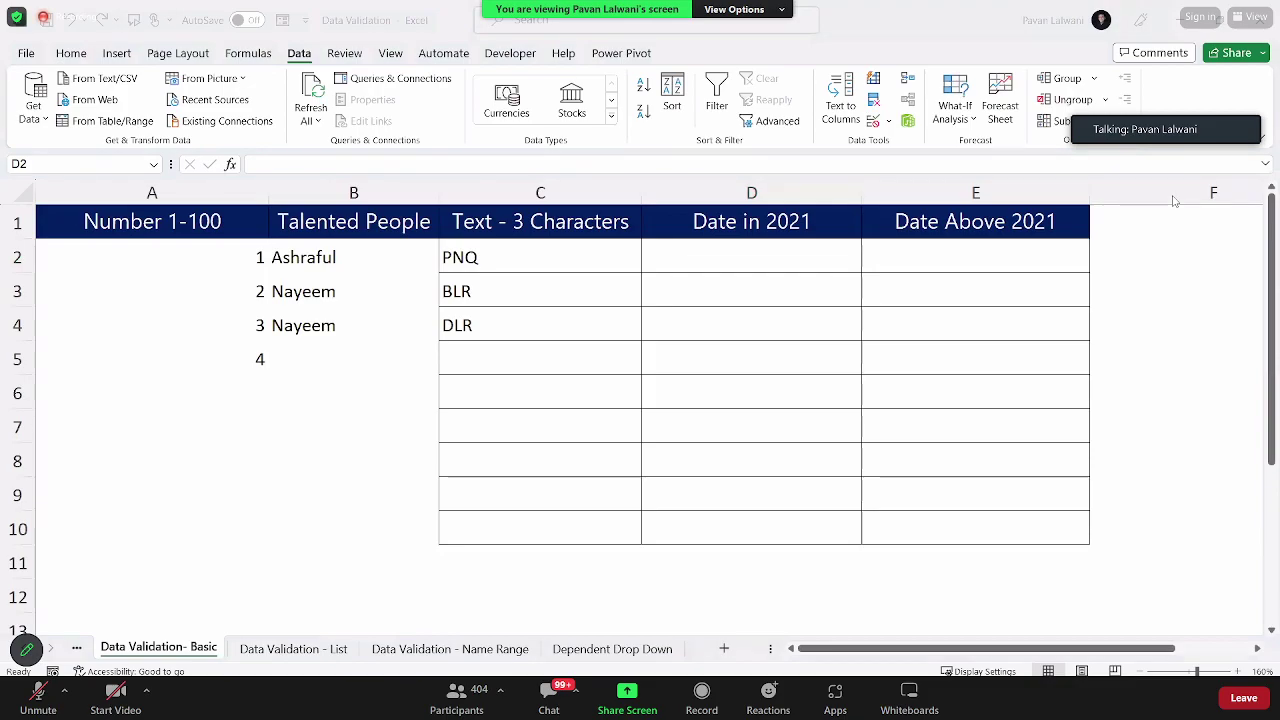
Step: Select D2:D10 under Date in 2021 and set its validation to allow only Dates
left_click_drag(728, 252, 752, 531)
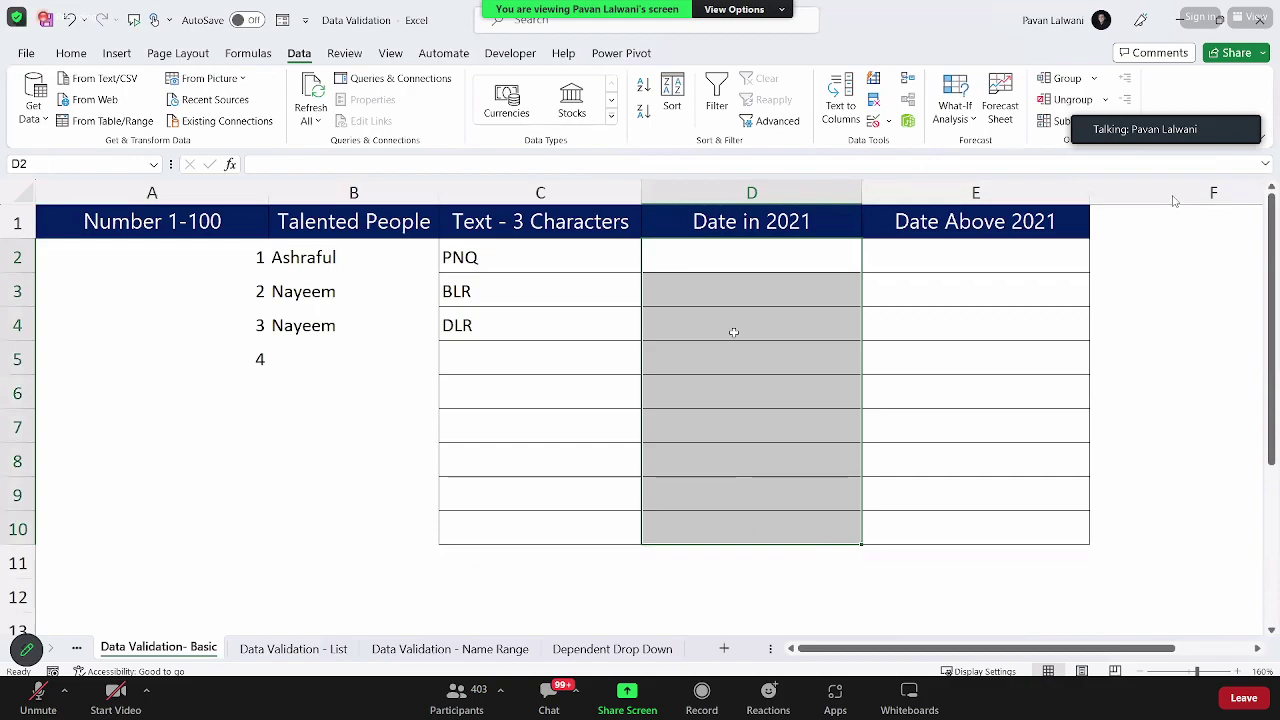
left_click_drag(728, 263, 730, 529)
left_click_drag(731, 255, 737, 513)
left_click(873, 120)
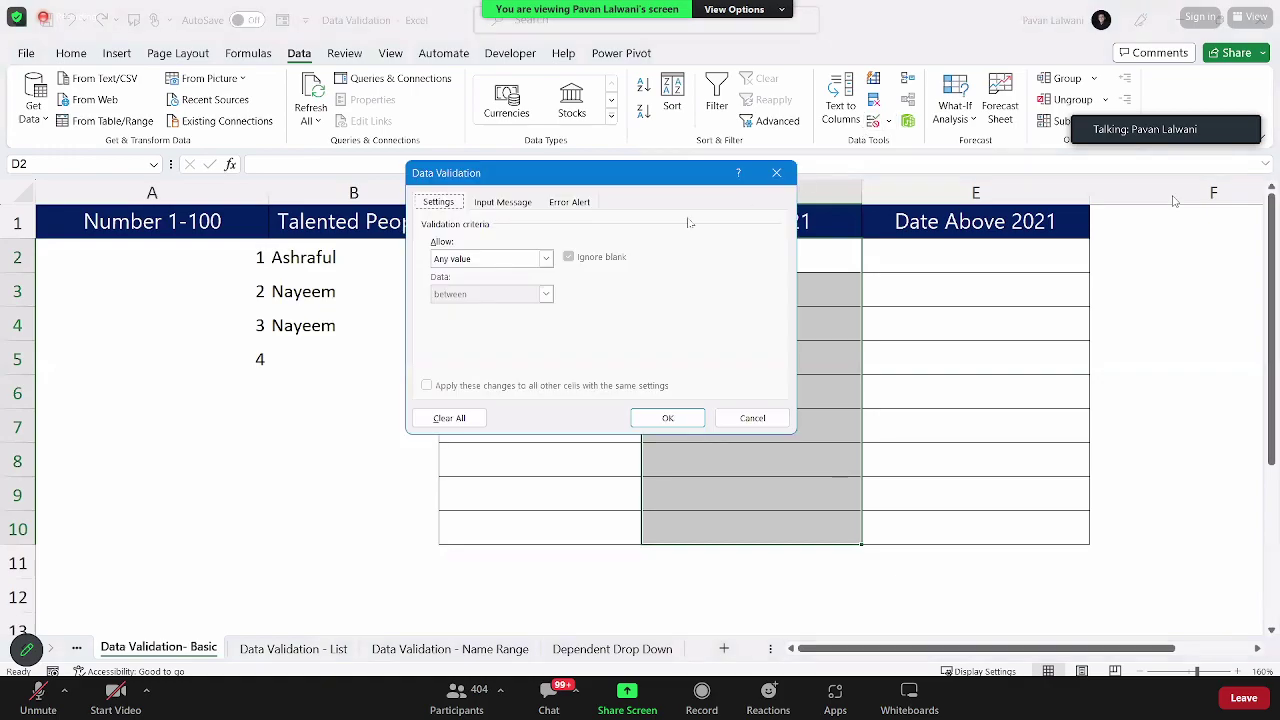
left_click_drag(549, 186, 233, 185)
left_click(169, 258)
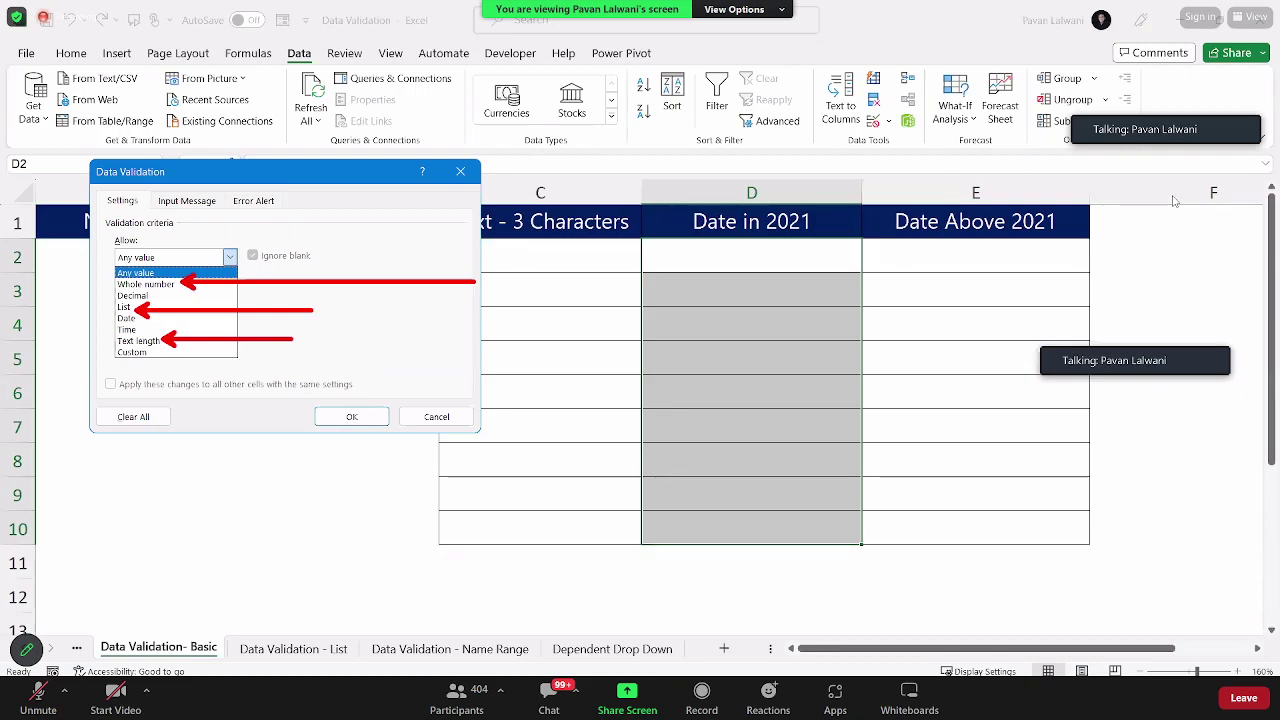
left_click(226, 272)
left_click(228, 258)
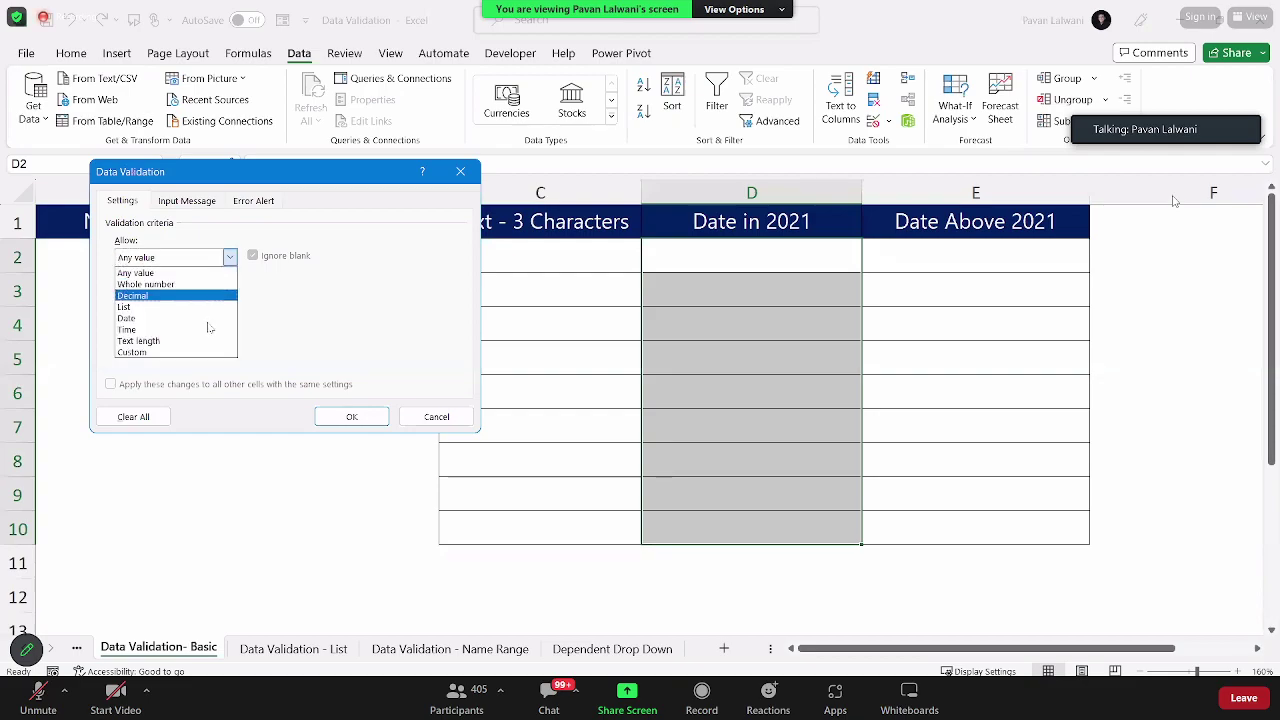
left_click(197, 327)
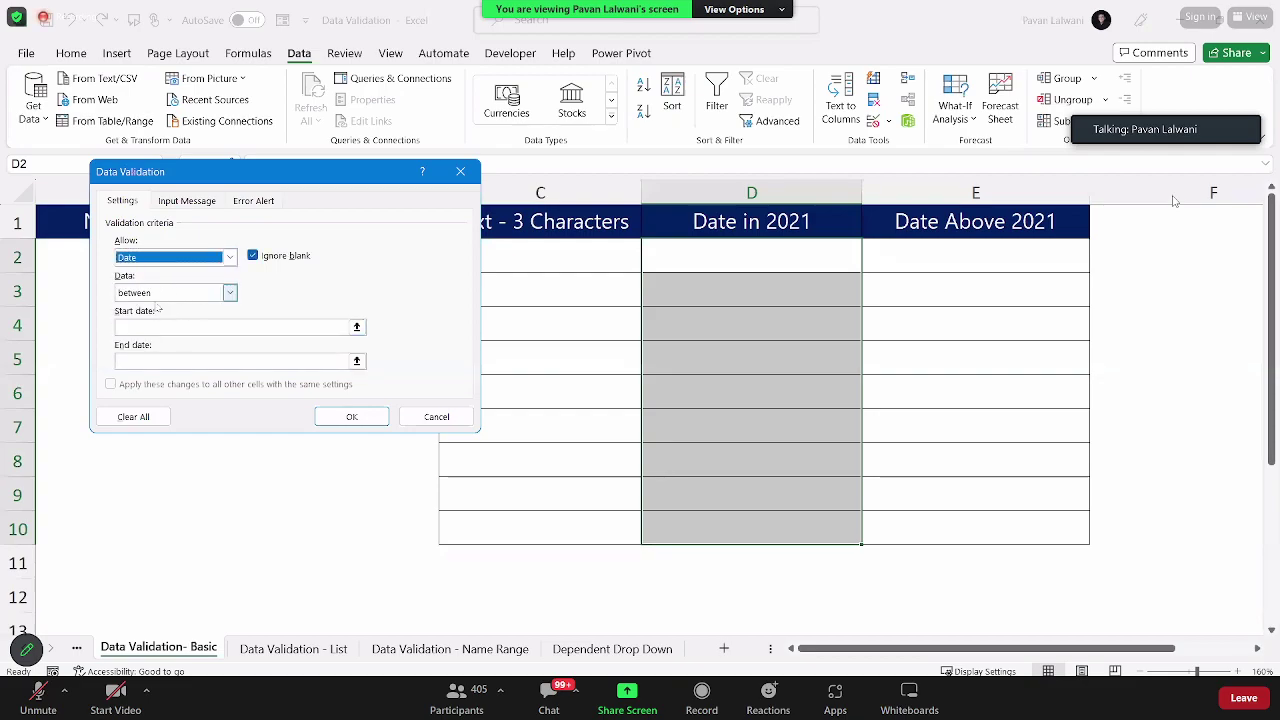
Step: Limit the allowed dates to between 1/1/2021 and 31/12/2021 and apply the rule
left_click(157, 331)
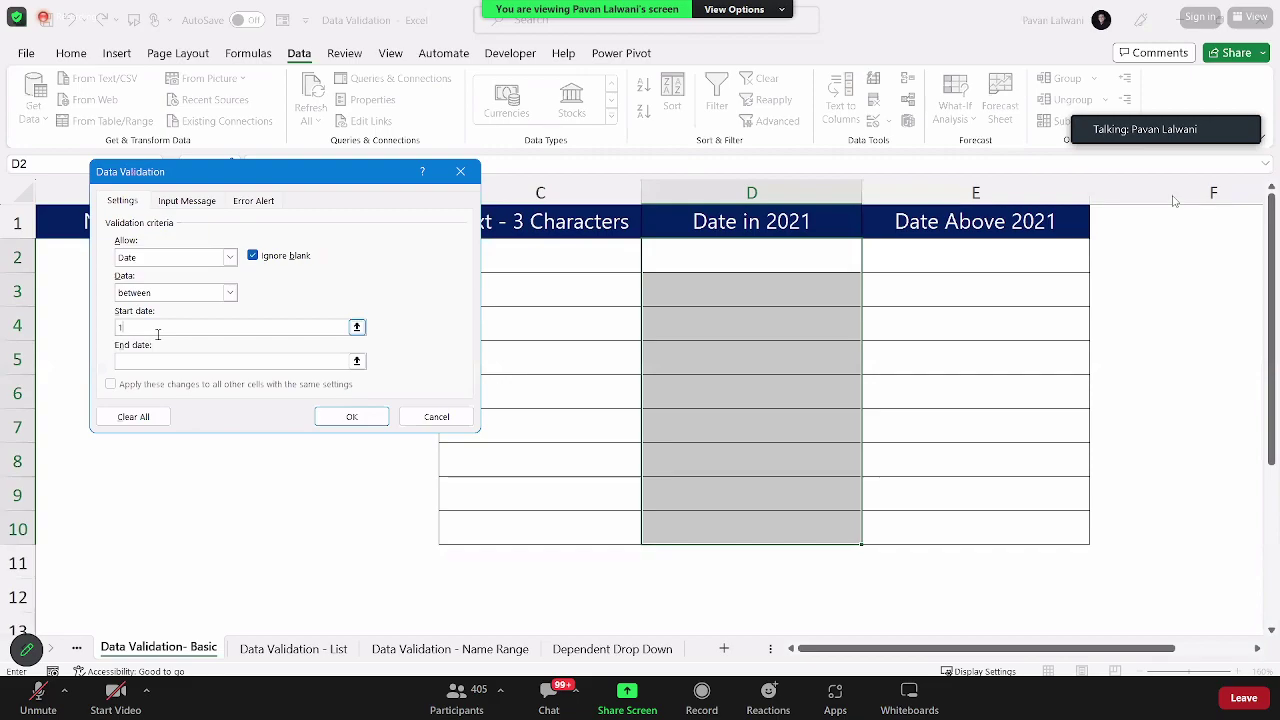
type("1/1/")
key("Tab")
type("31")
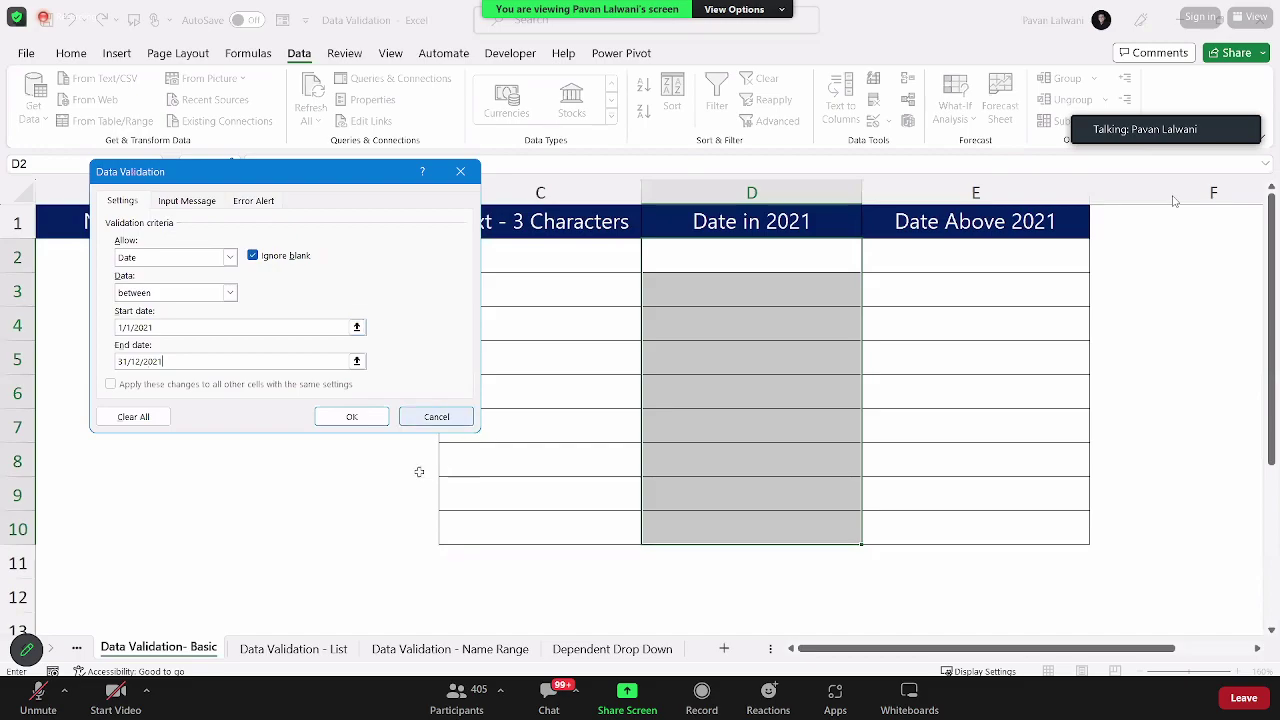
left_click(351, 416)
left_click(732, 258)
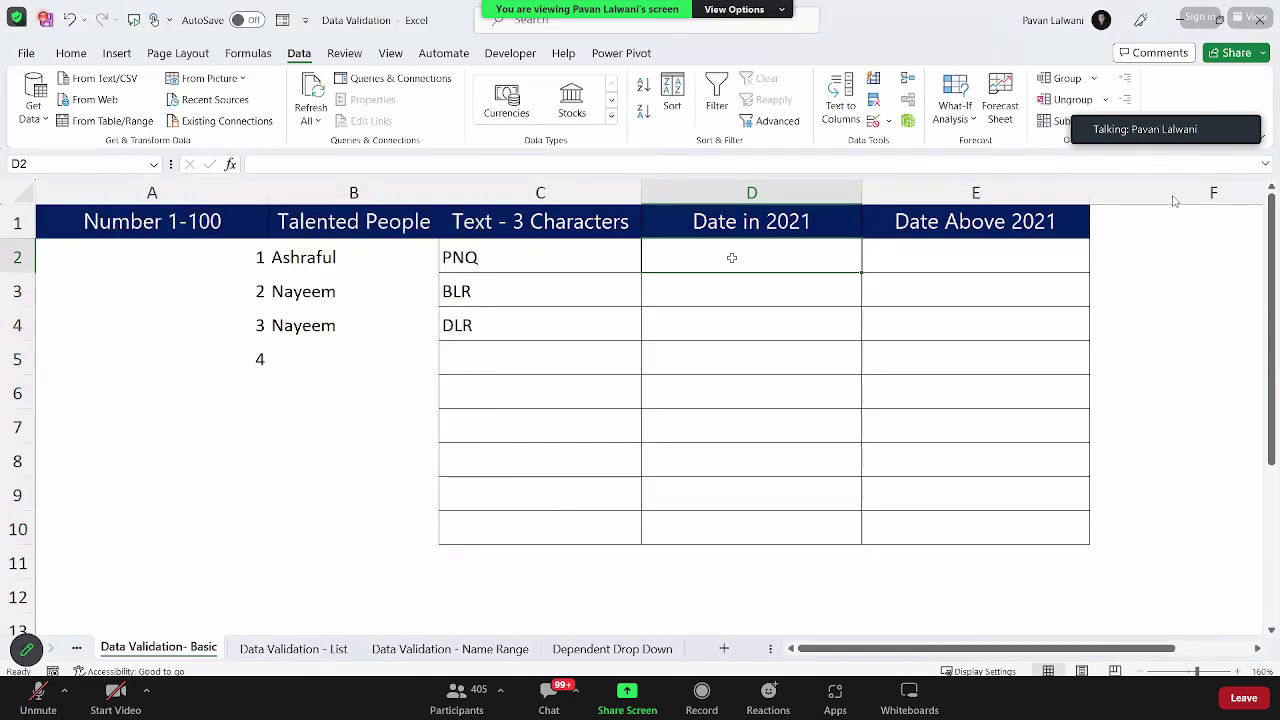
Step: Enter 1/1/2021 in D2, then watch a 2023 date in D3 get rejected and discarded
type("1/1/2021")
key("Return")
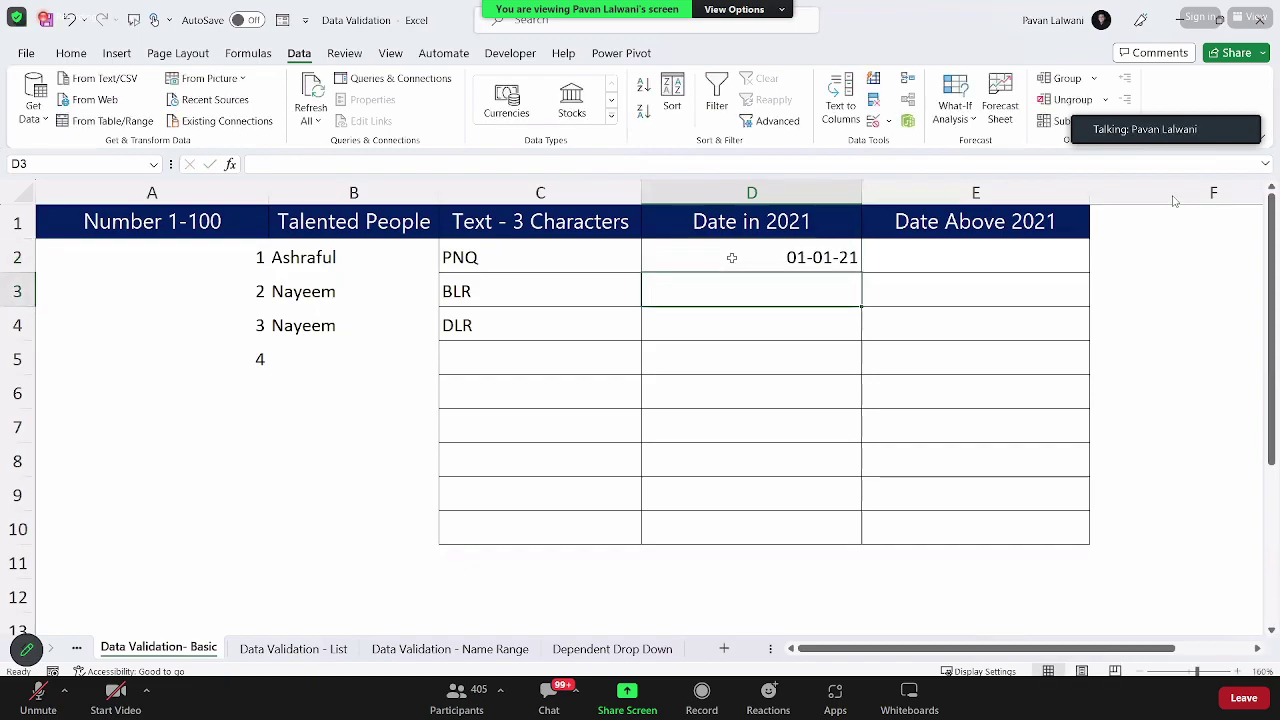
type("1/1/2023")
key("Return")
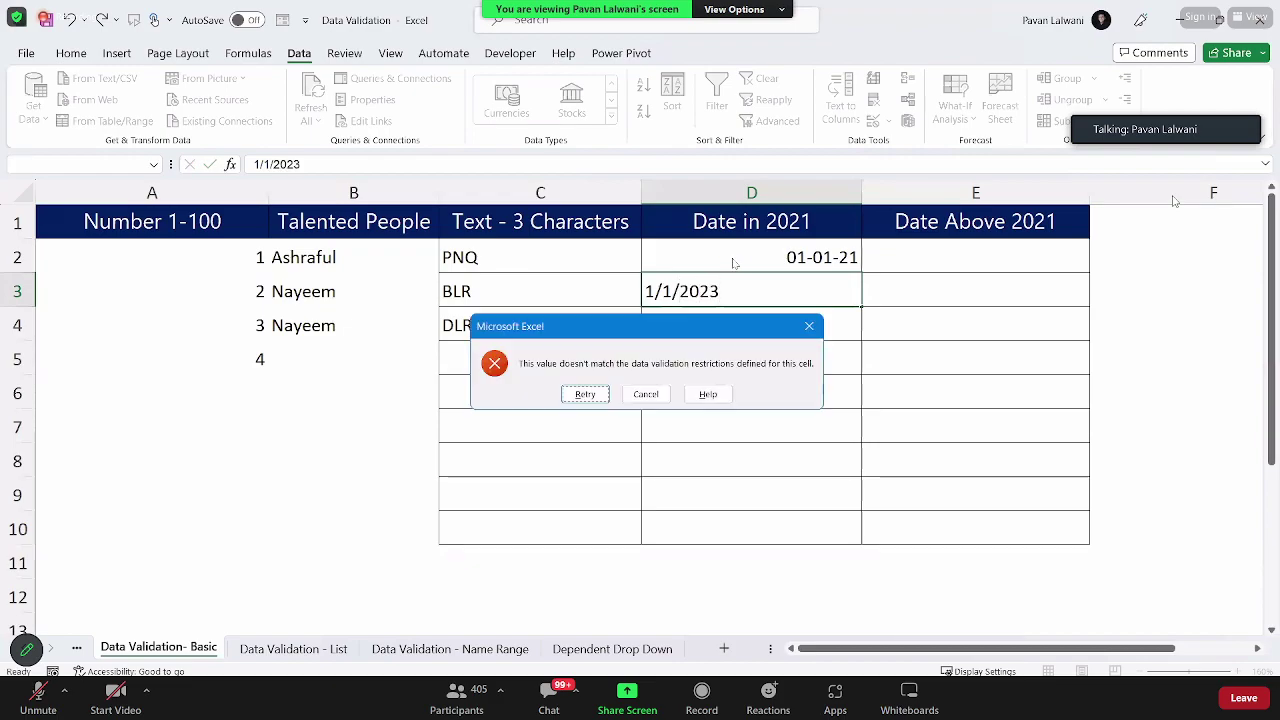
key("ctrl+2")
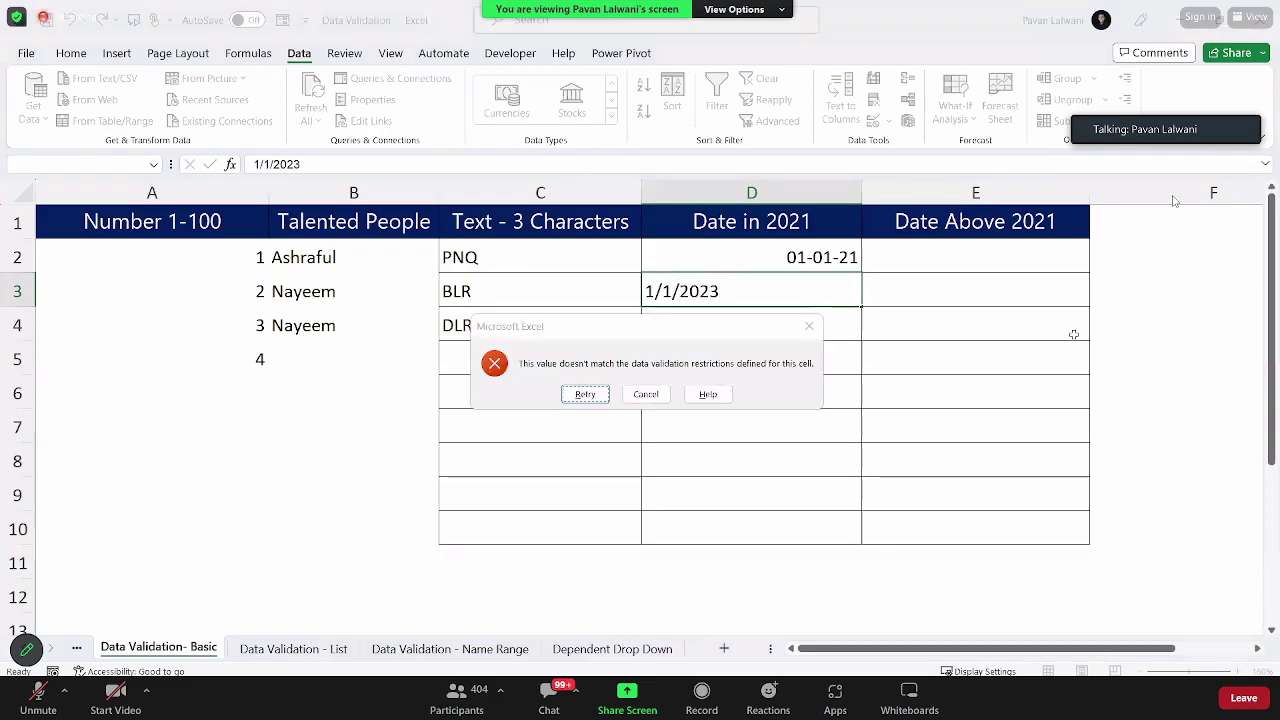
key("Escape")
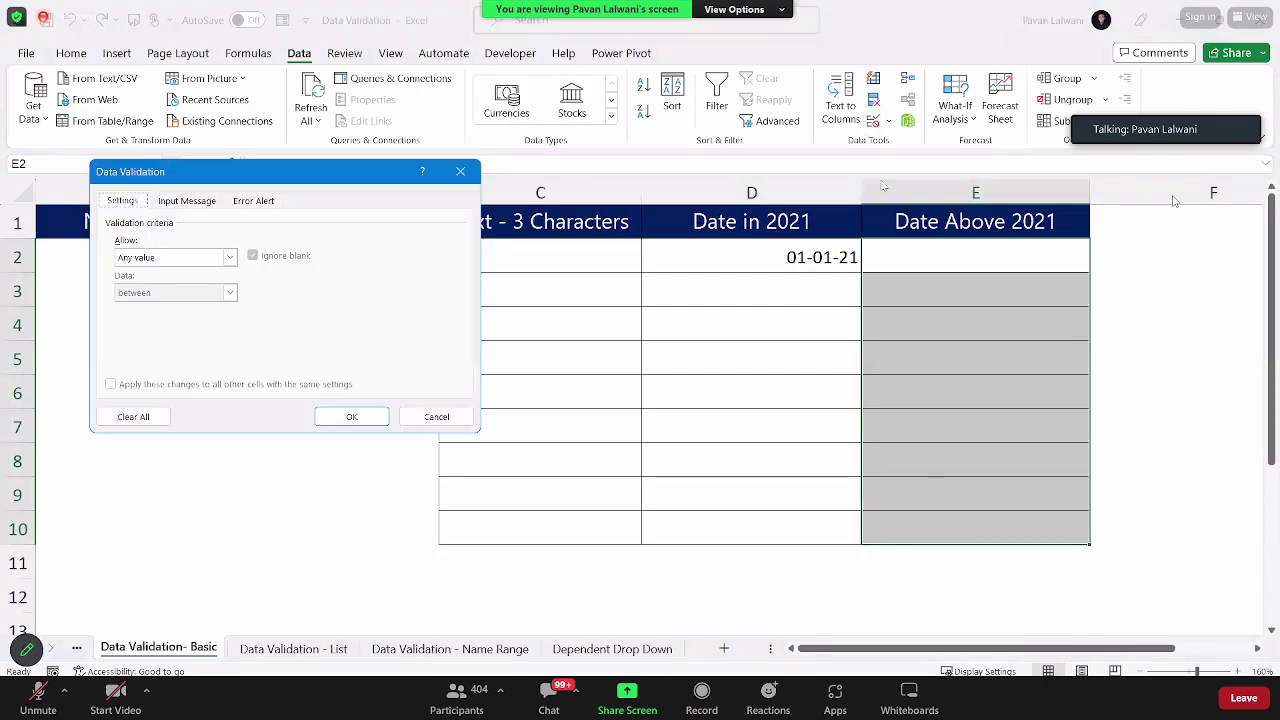
Step: Set E2:E10 validation to allow only dates greater than 1/1/2021
left_click(140, 258)
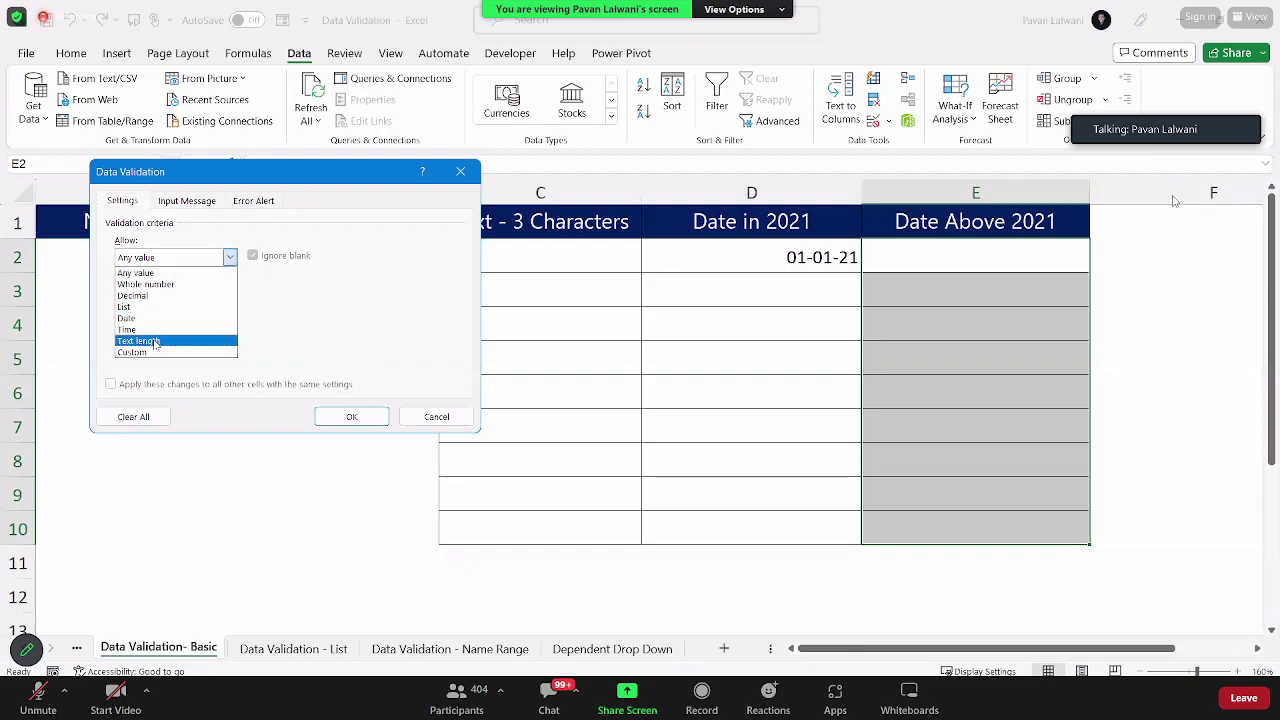
left_click(155, 319)
left_click(157, 292)
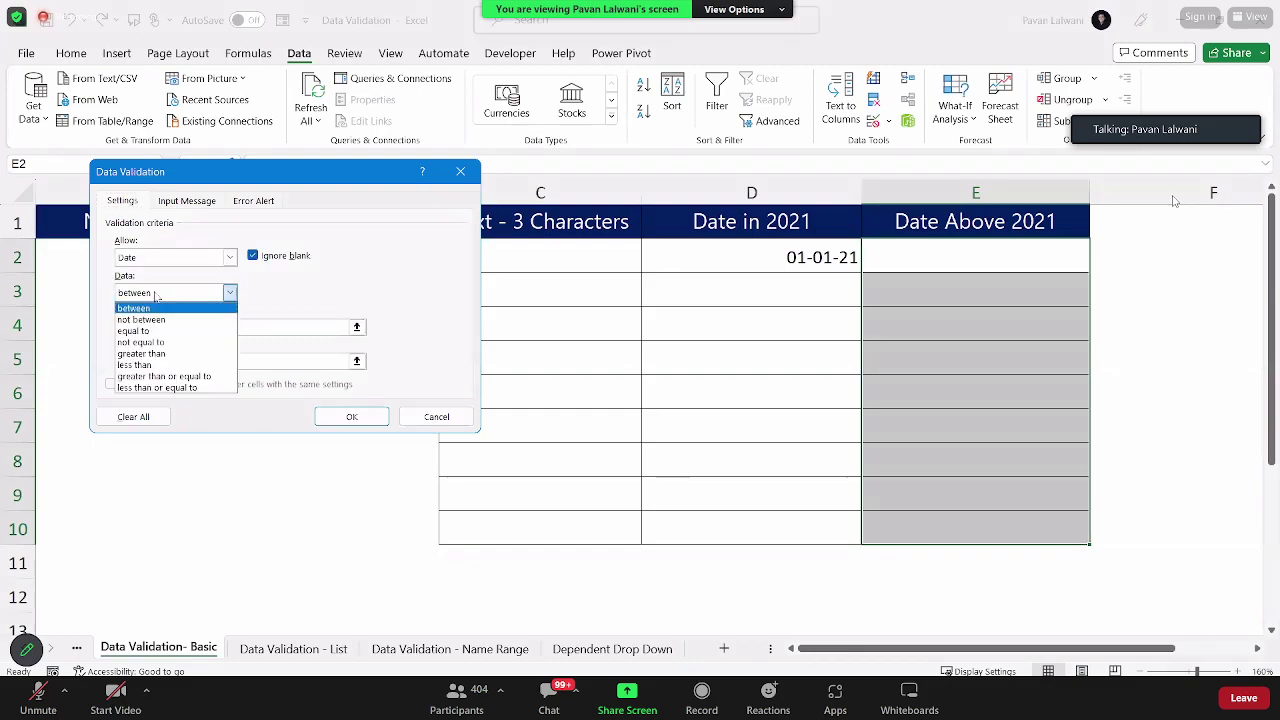
left_click(157, 355)
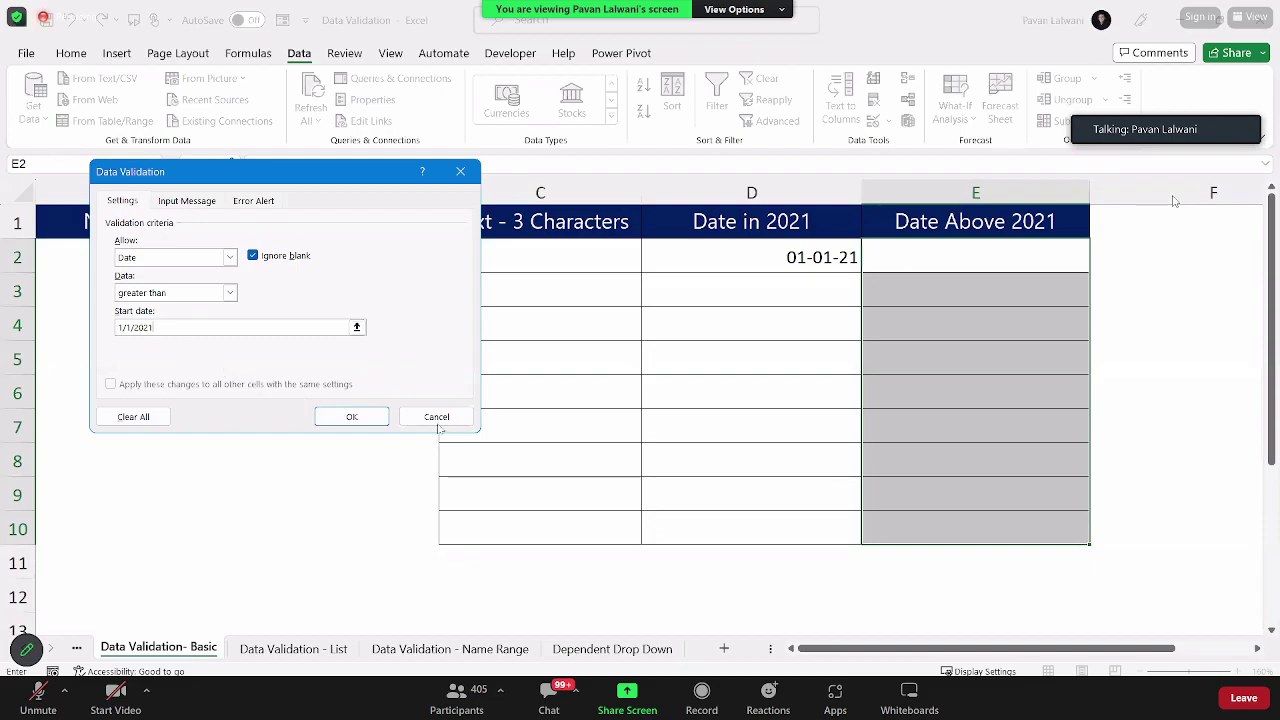
left_click(340, 416)
Step: Enter 1/1/2023 in E2, which the date rule accepts as 01-01-23
left_click(918, 261)
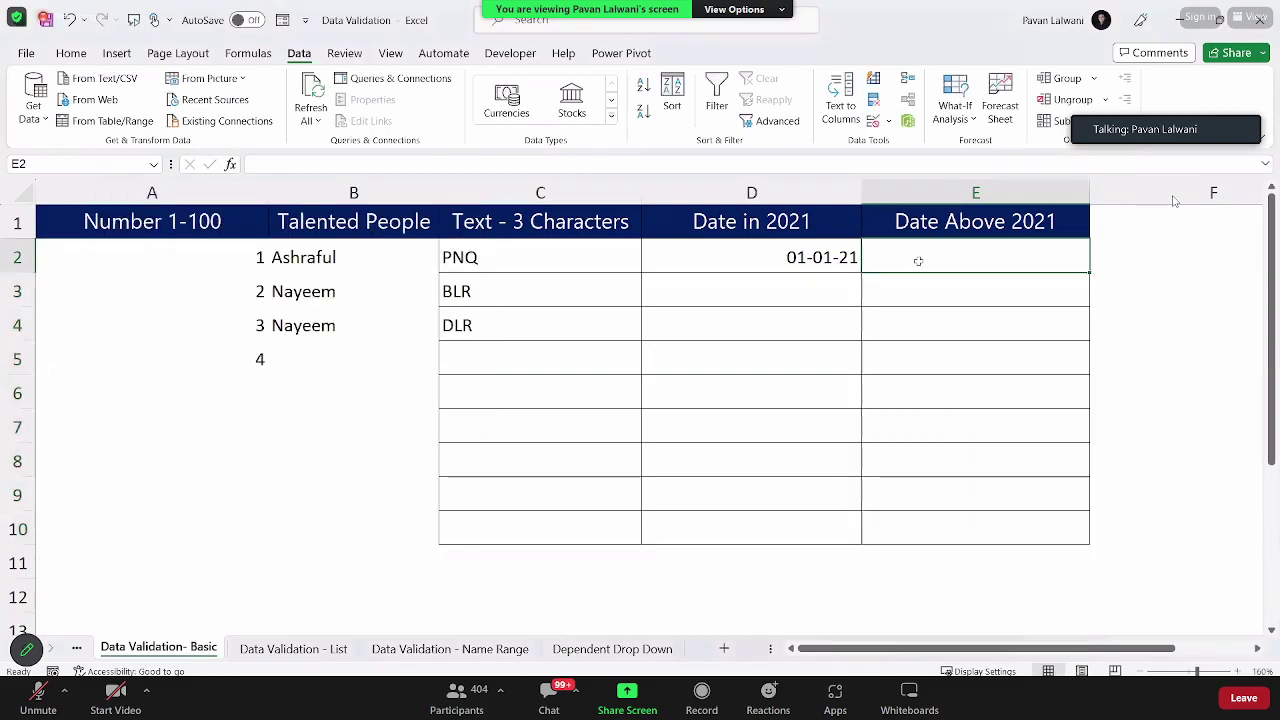
type("1")
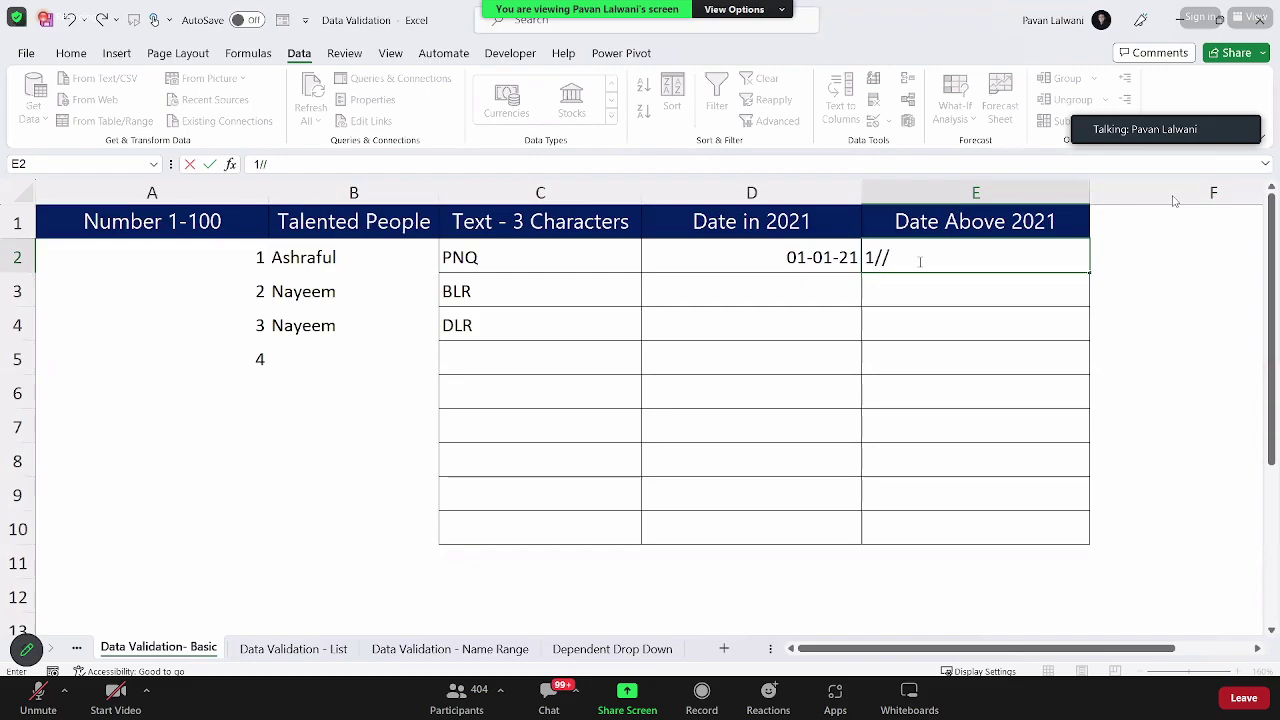
type("/1/2023")
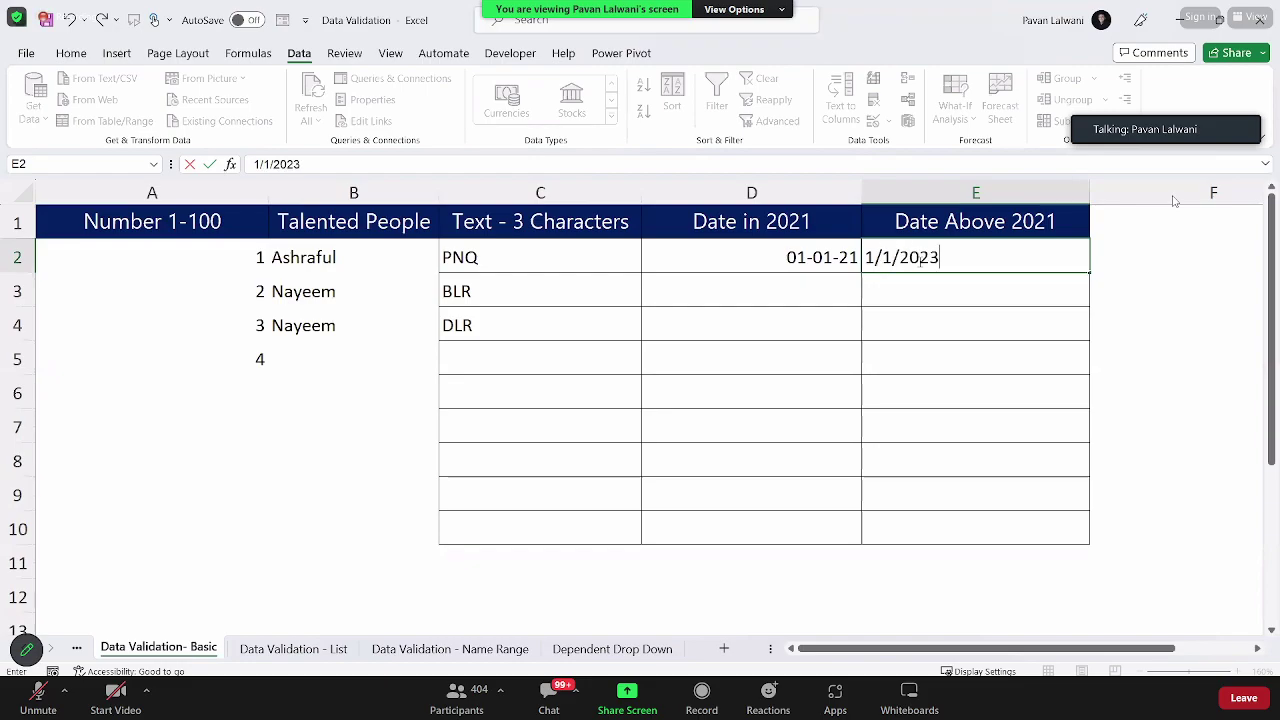
key("Return")
key("alt")
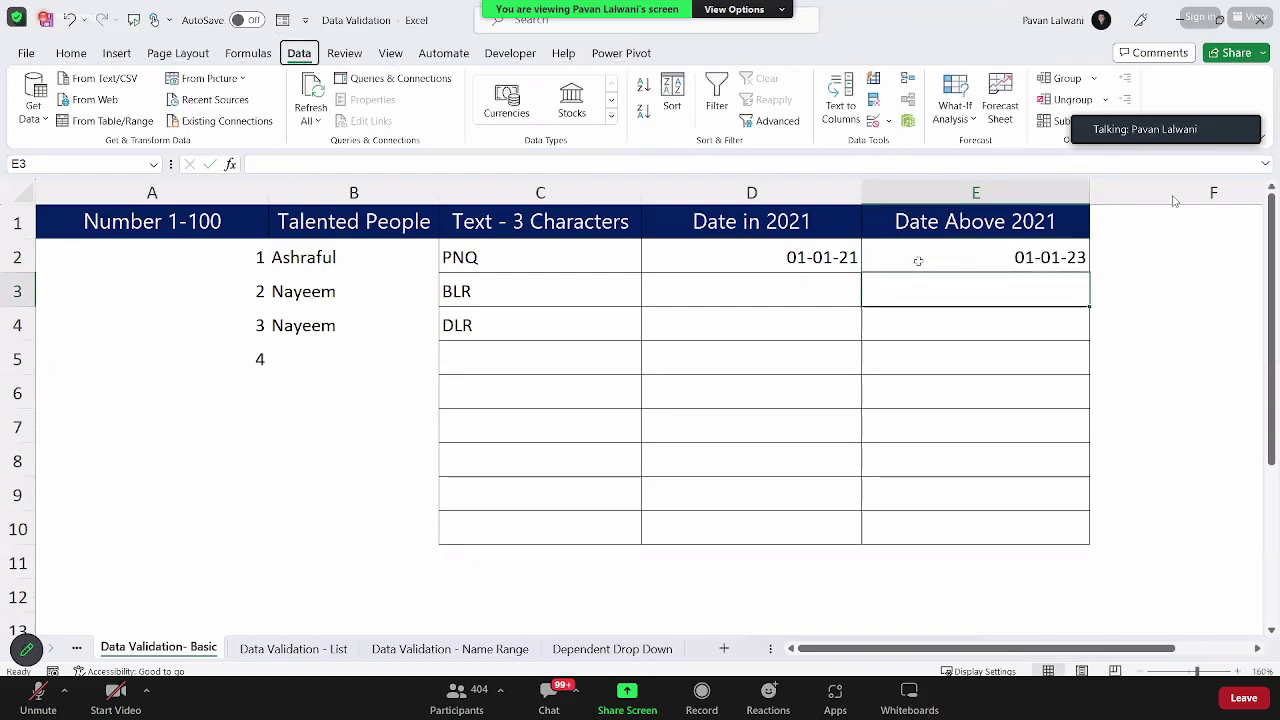
key("2")
key("Escape")
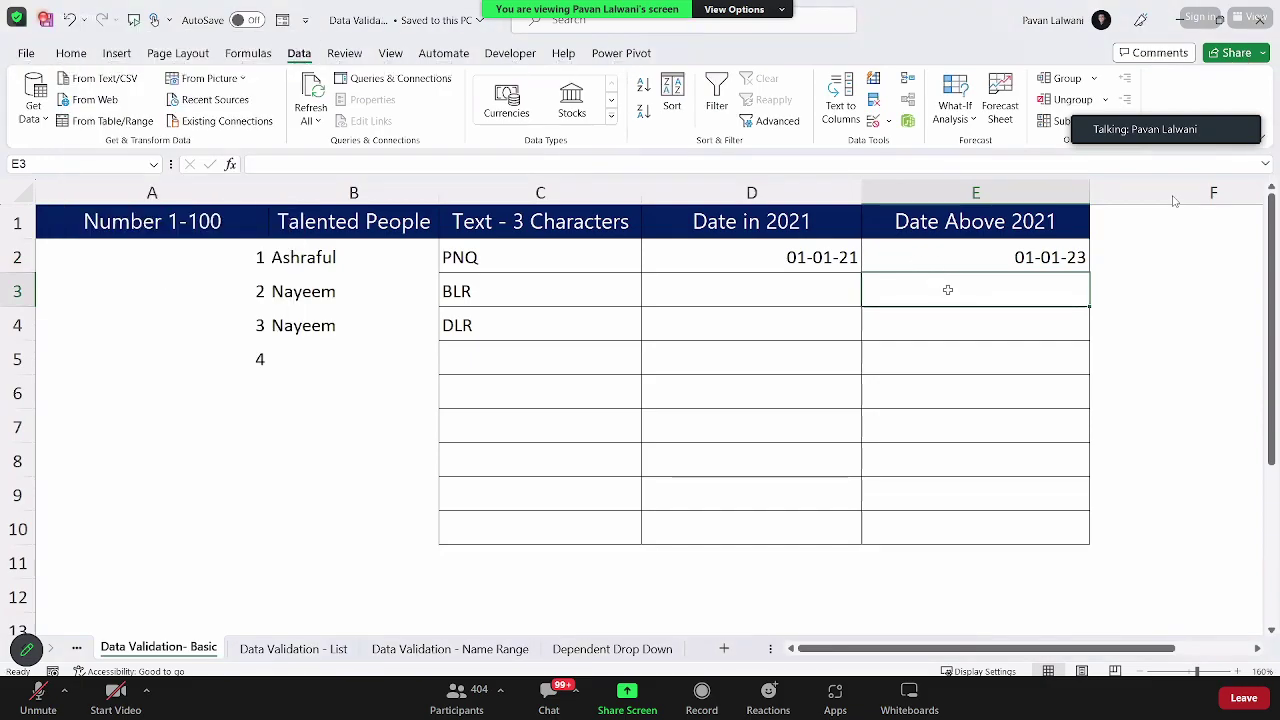
Step: Try 1/1/2020 in E3, cancel the rejected entry, and return to A1
type("1/1/2020")
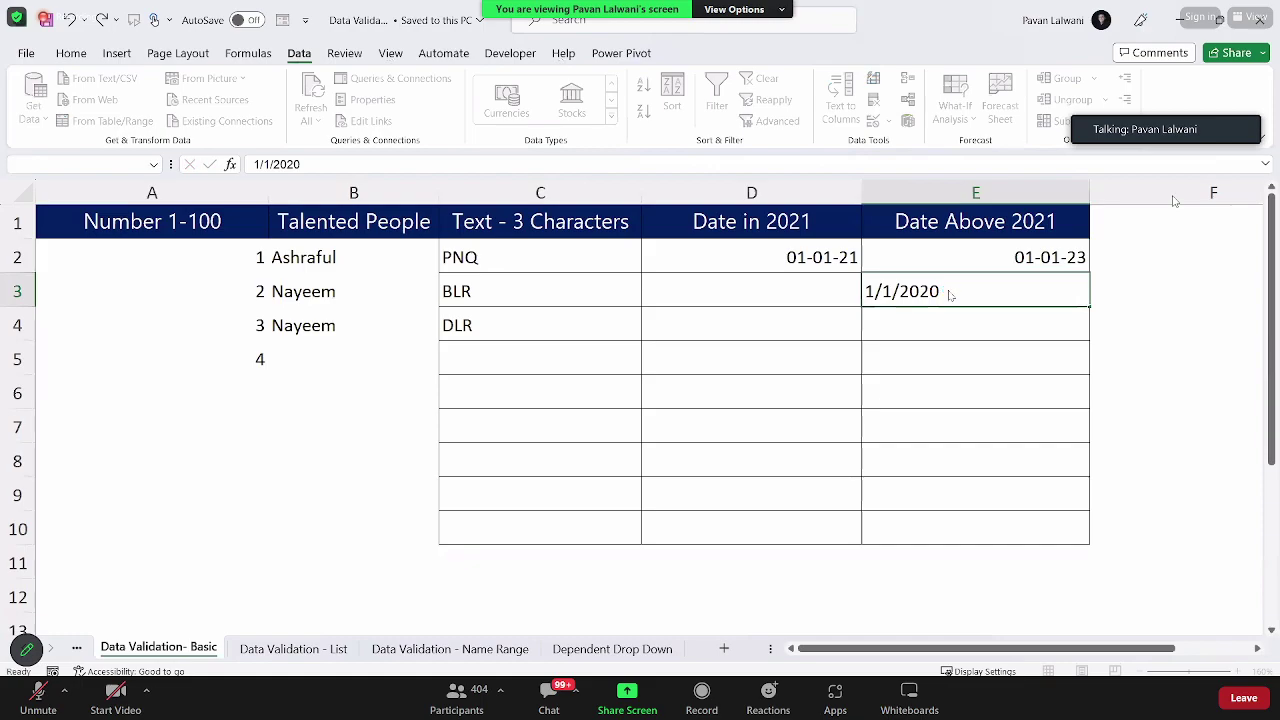
key("Return")
left_click(645, 394)
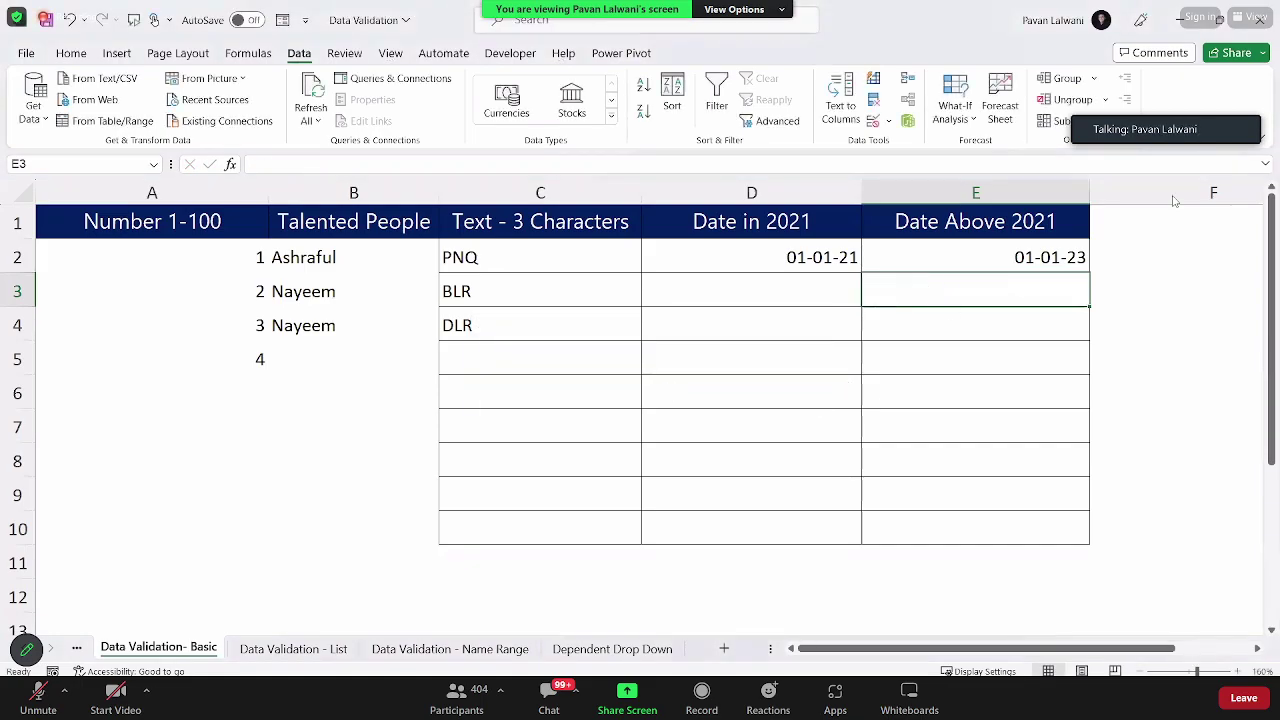
key("ctrl+Home")
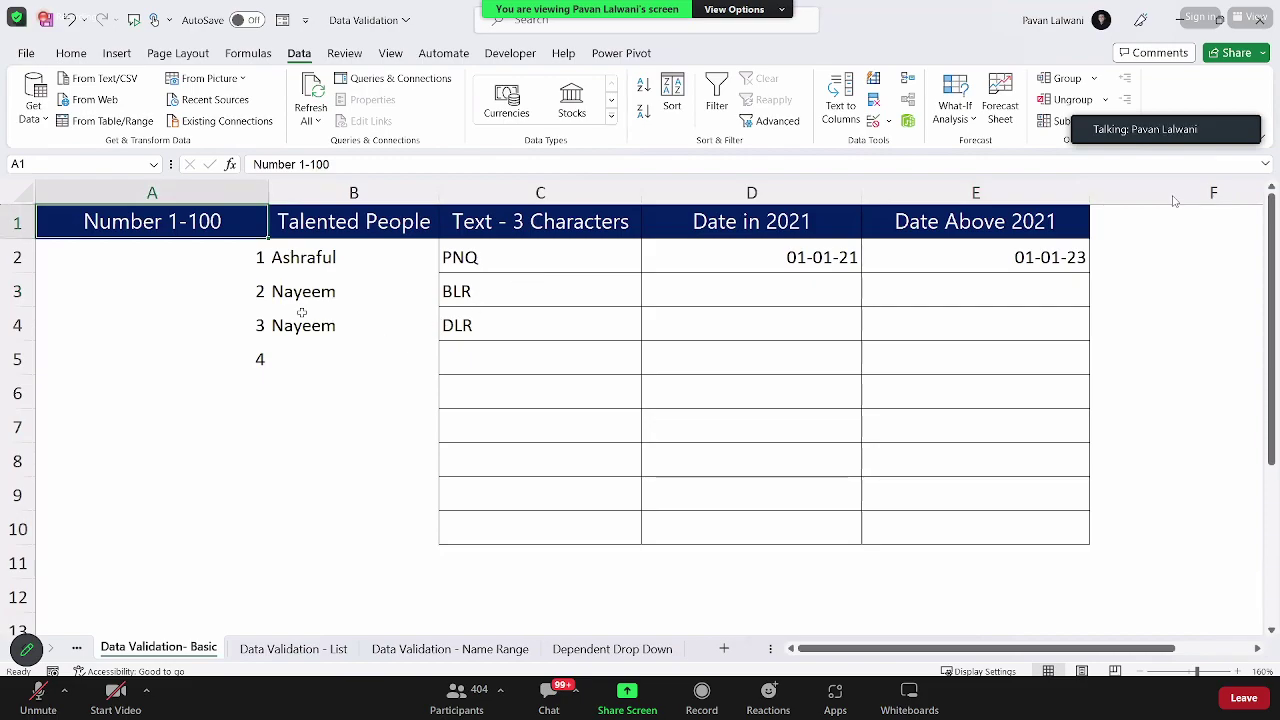
Step: Clear the contents of C2:C10 in the Text - 3 Characters column
left_click(324, 267)
left_click_drag(597, 251, 545, 500)
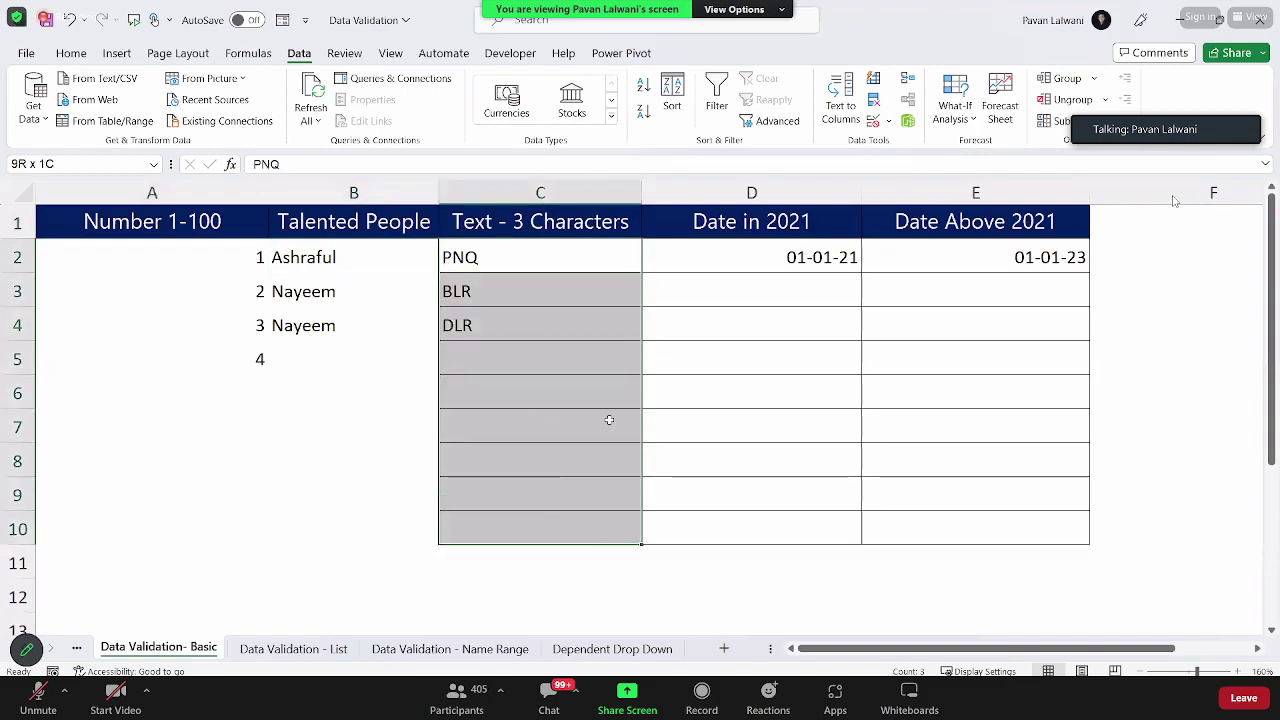
left_click(86, 58)
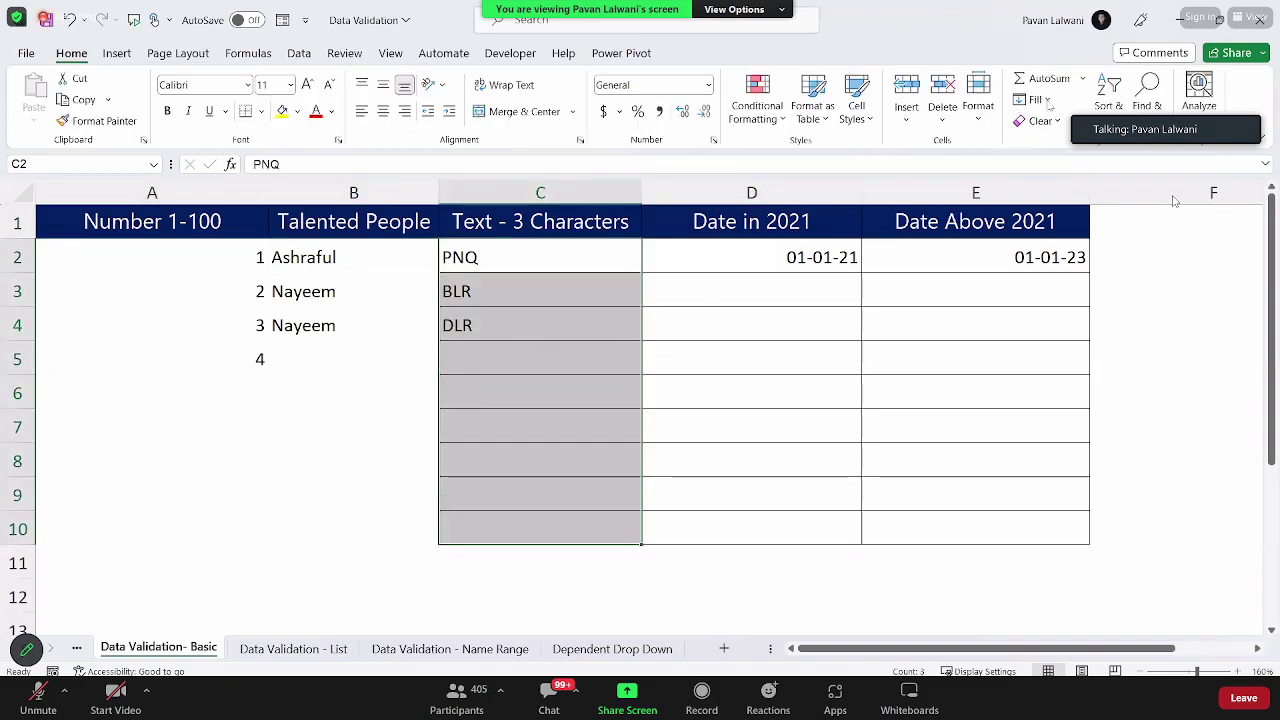
left_click(1040, 120)
key("Delete")
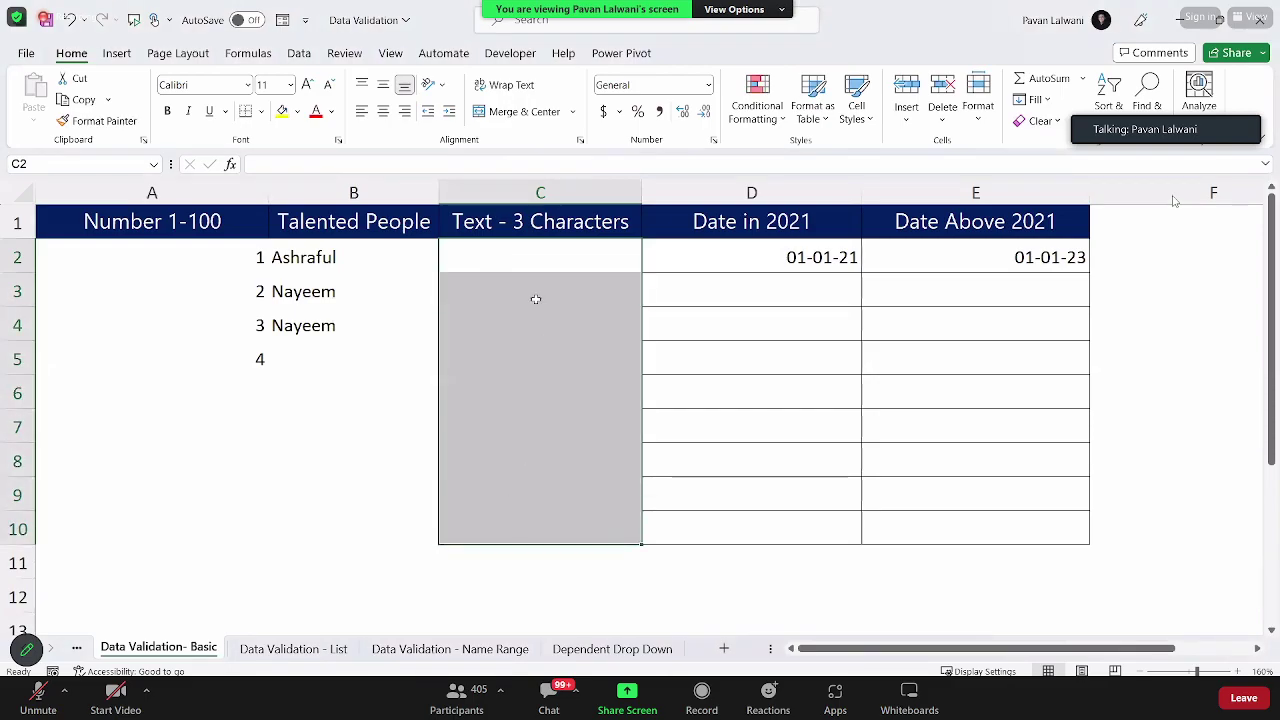
Step: Restrict C2:C10 to text length less than 3 characters
left_click_drag(531, 258, 537, 530)
left_click_drag(522, 262, 523, 530)
left_click(306, 58)
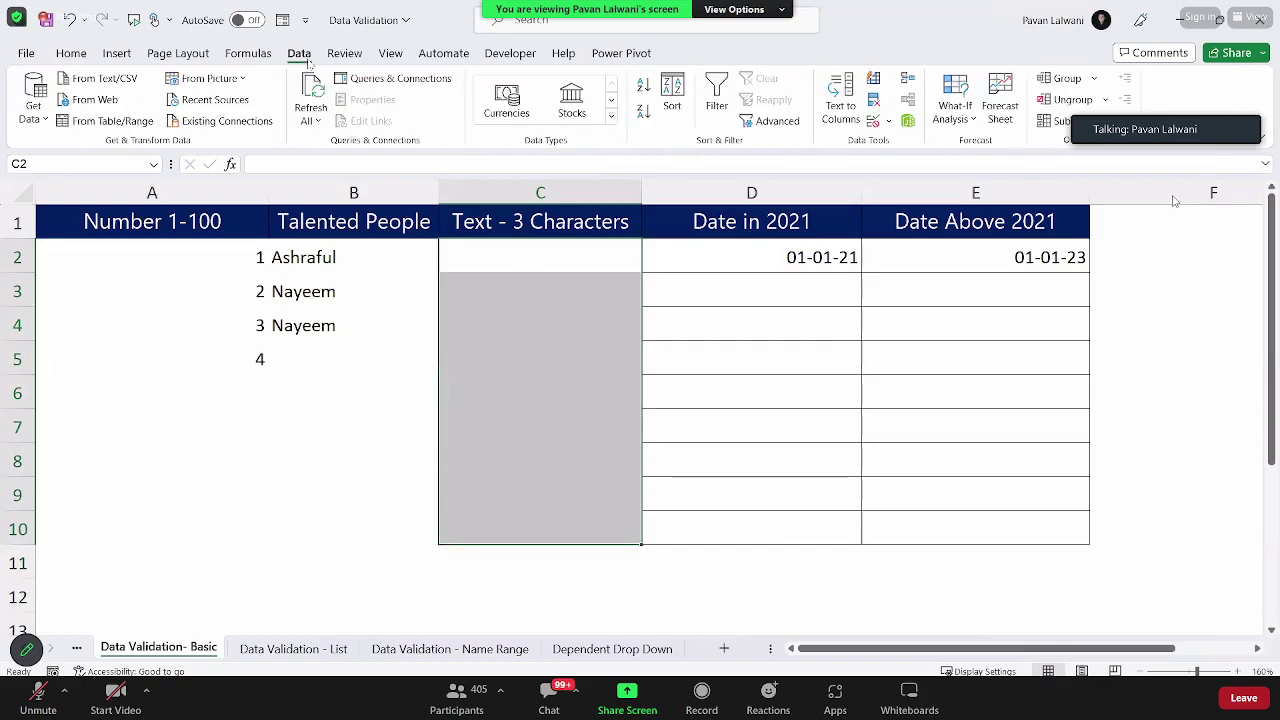
left_click(873, 121)
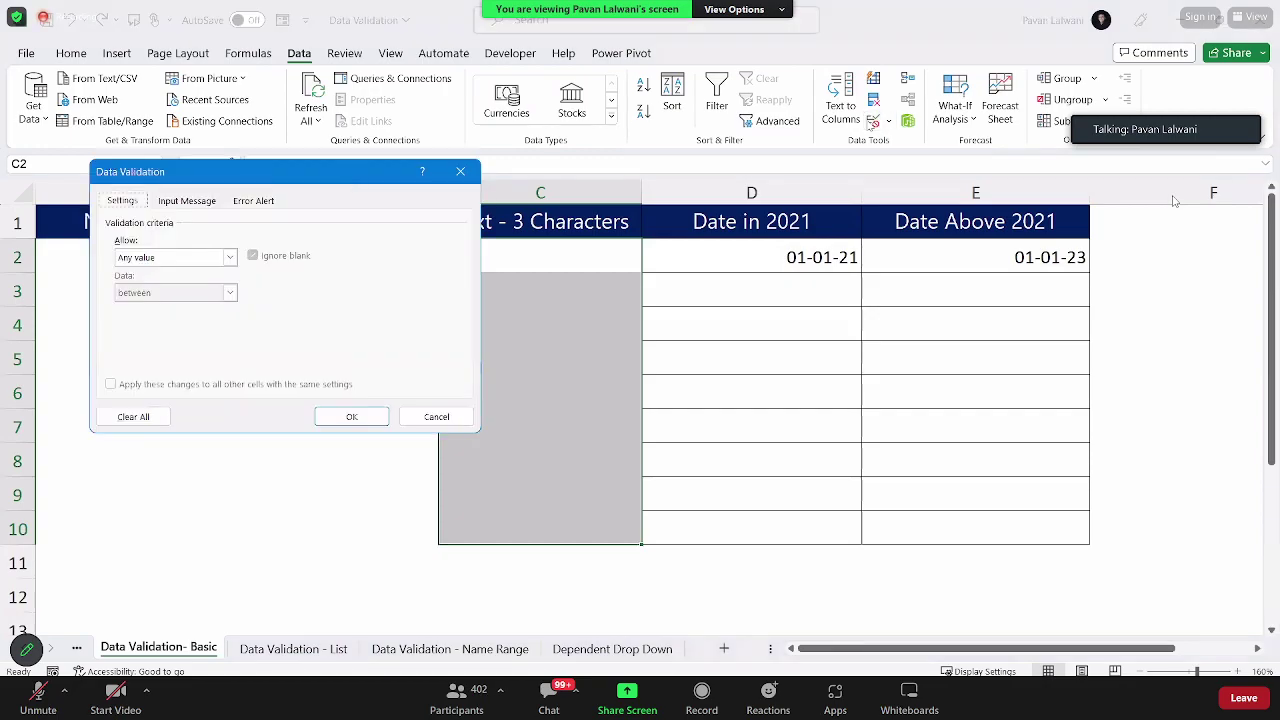
left_click(173, 258)
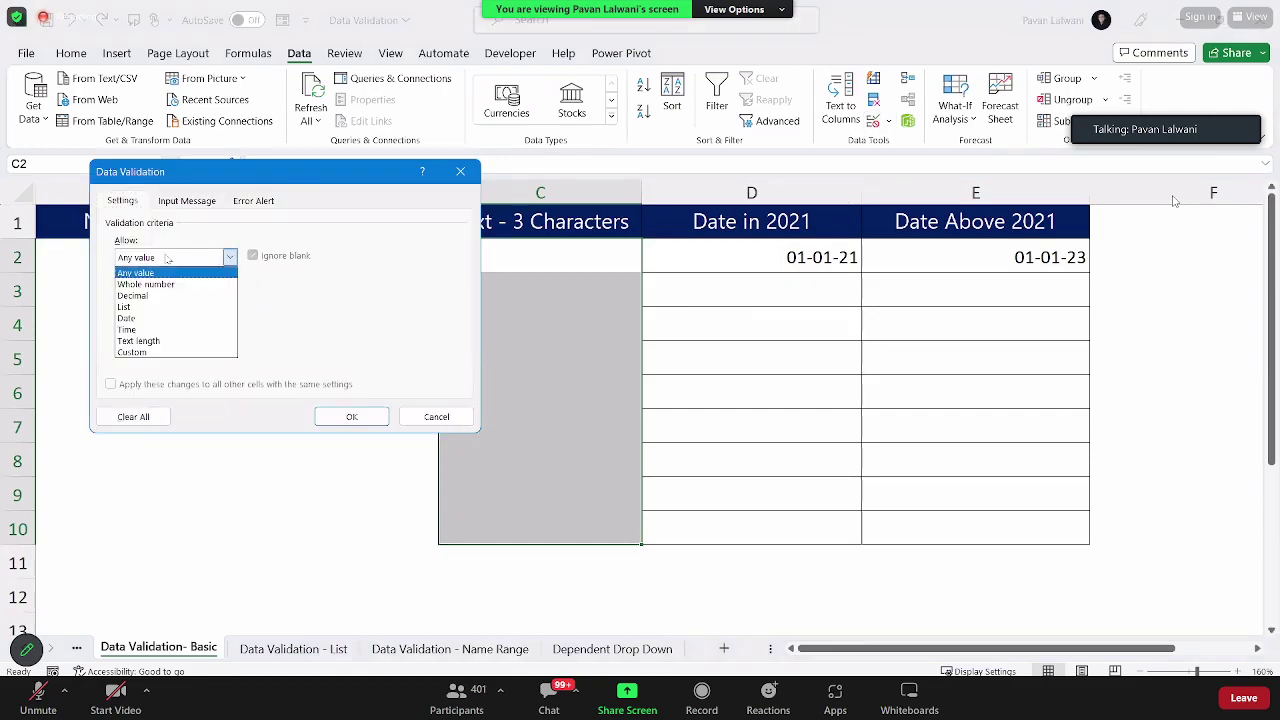
left_click(169, 341)
left_click(146, 293)
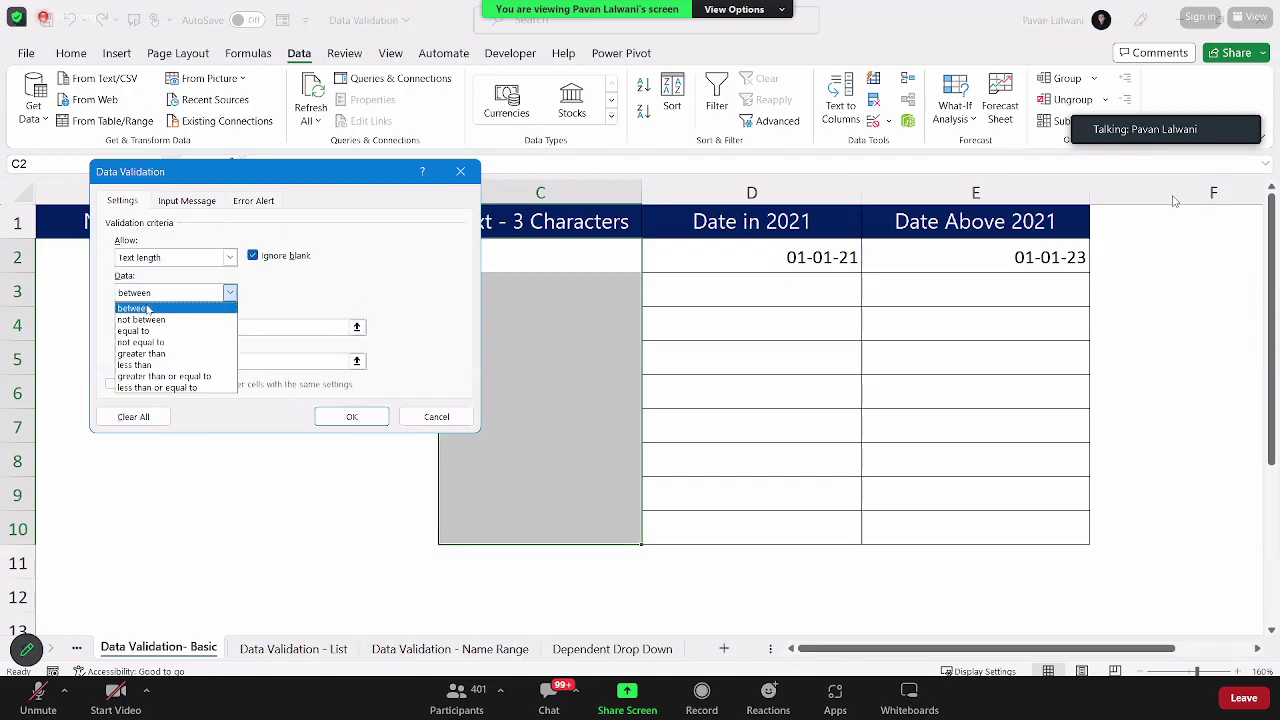
left_click(153, 366)
left_click(153, 326)
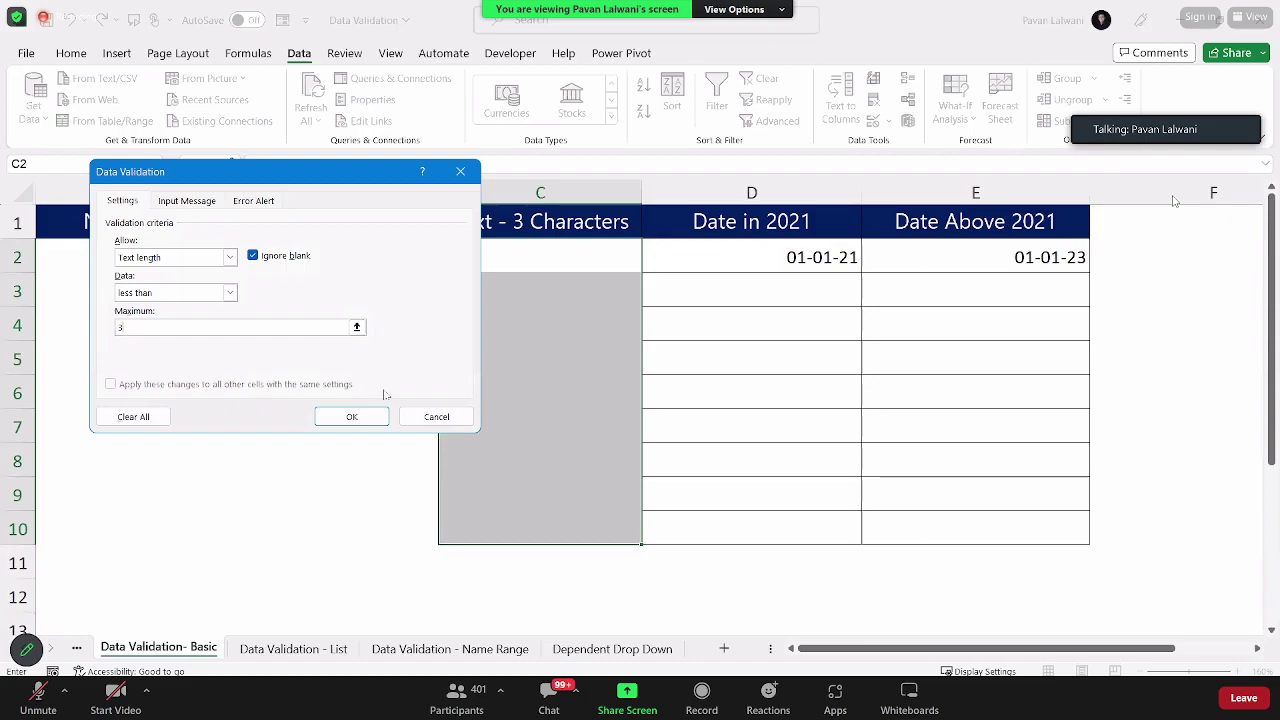
left_click(337, 420)
Step: Test the rule: PP is accepted in C2, PPP is rejected in C3
left_click(479, 248)
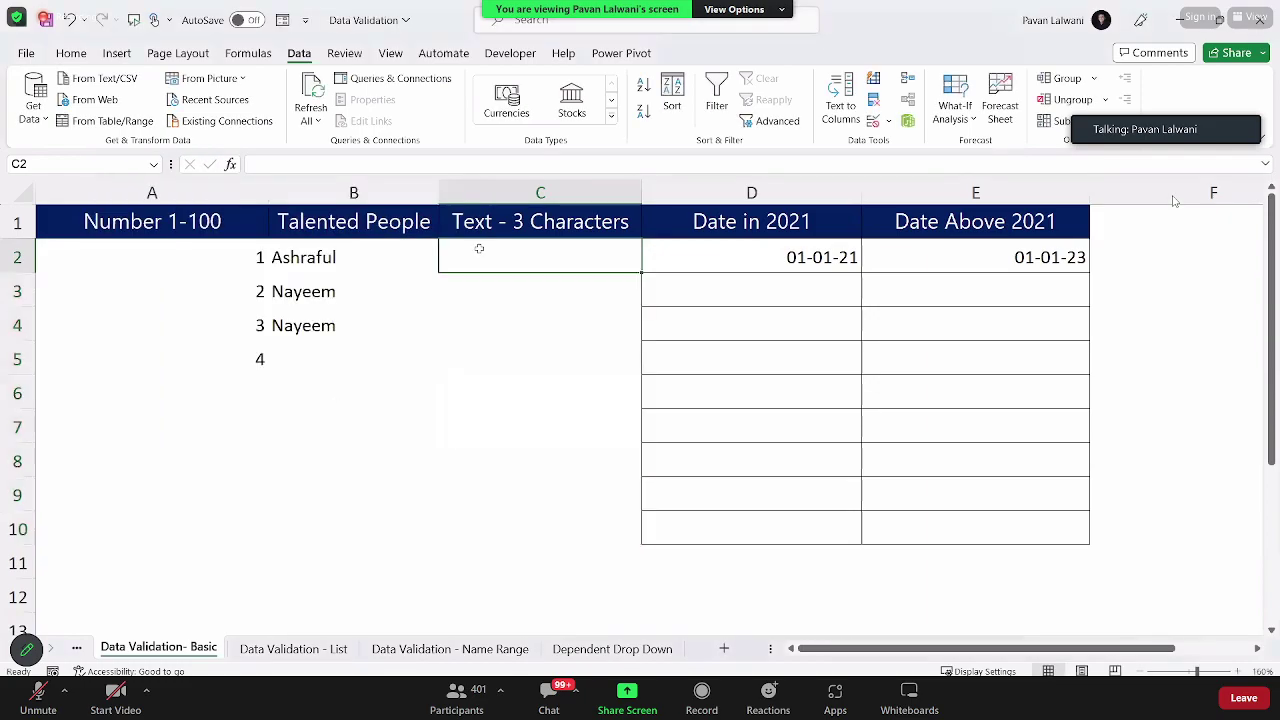
type("PP")
key("Return")
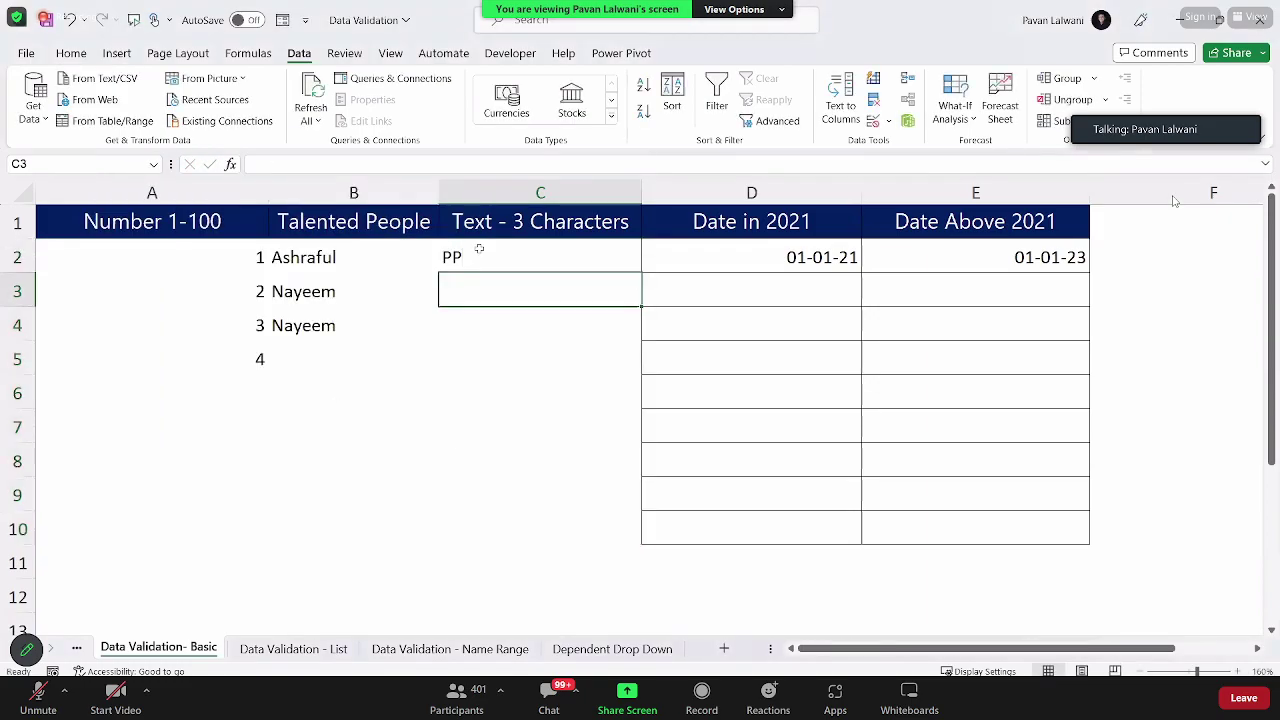
type("PPP")
key("Return")
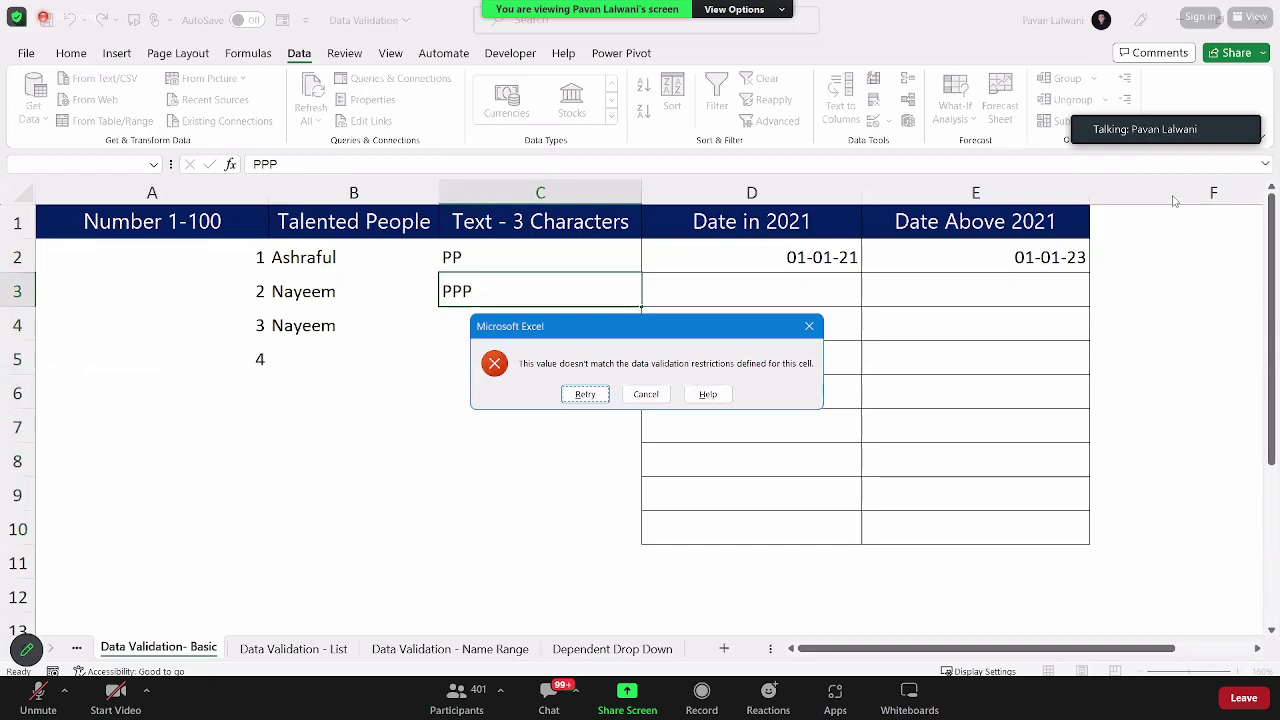
key("Escape")
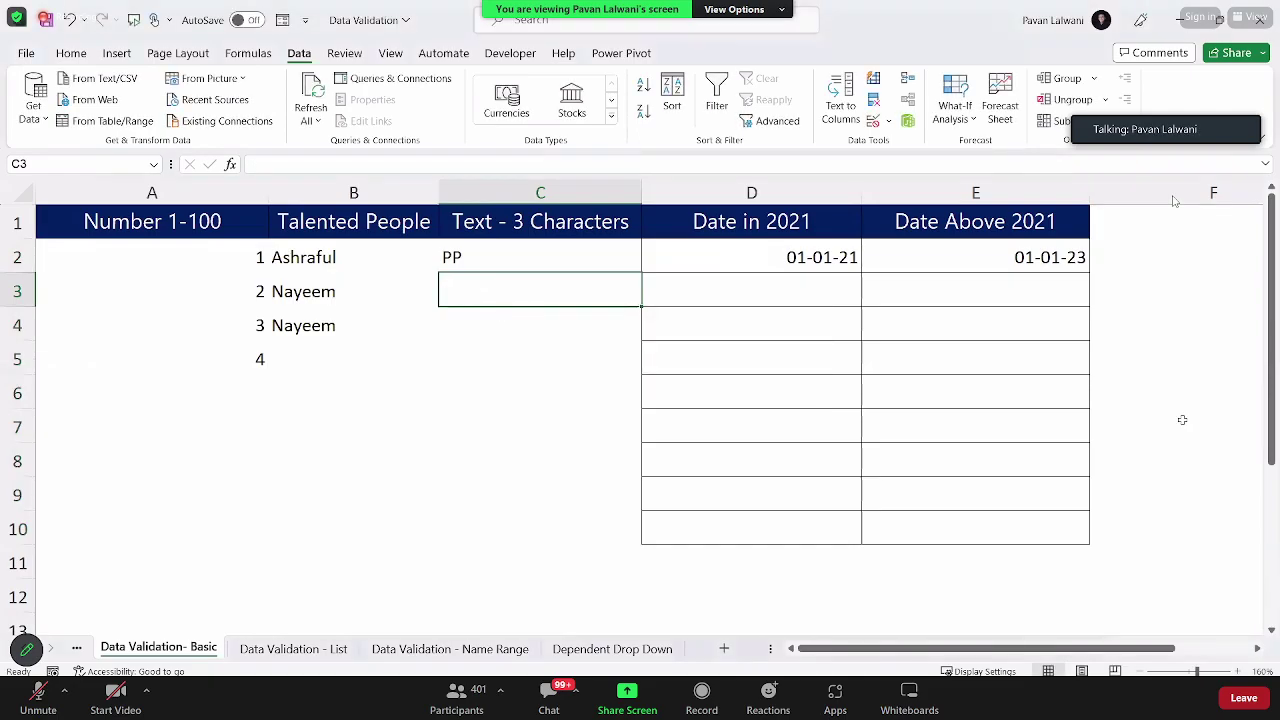
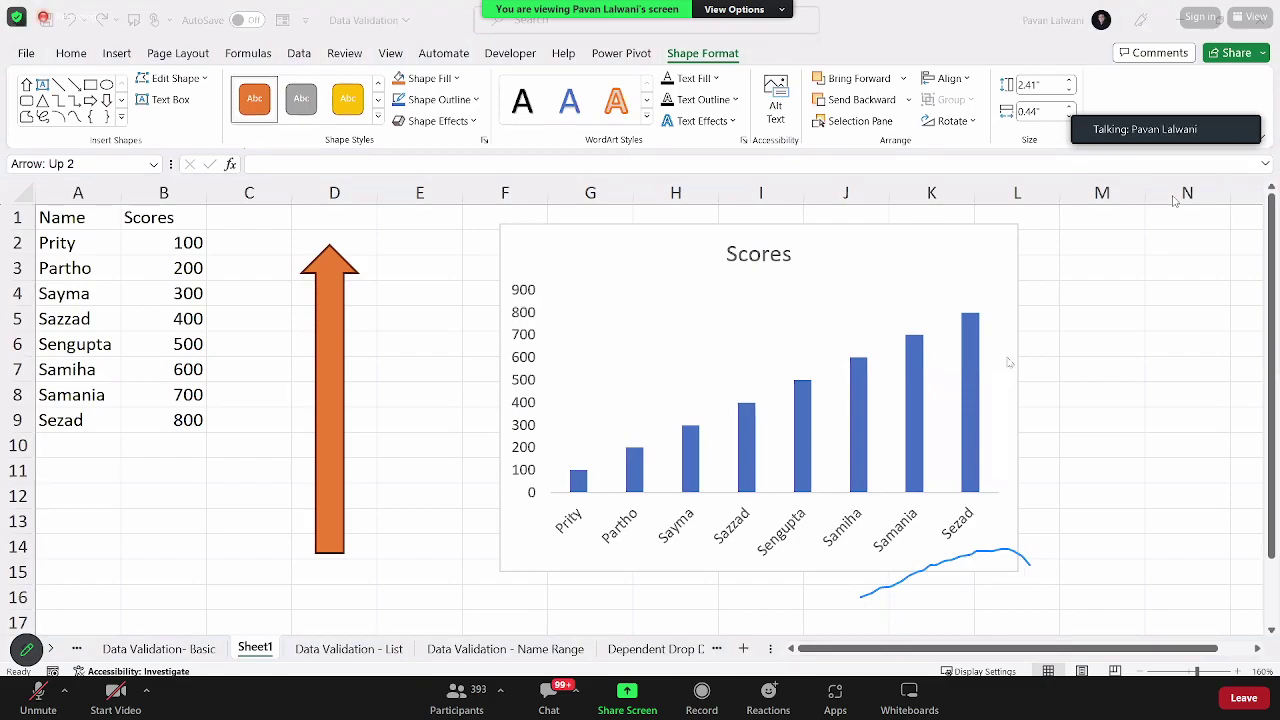
Step: Try filling the Scores chart bars with the copied orange arrow, then undo to plain columns
left_click(786, 277)
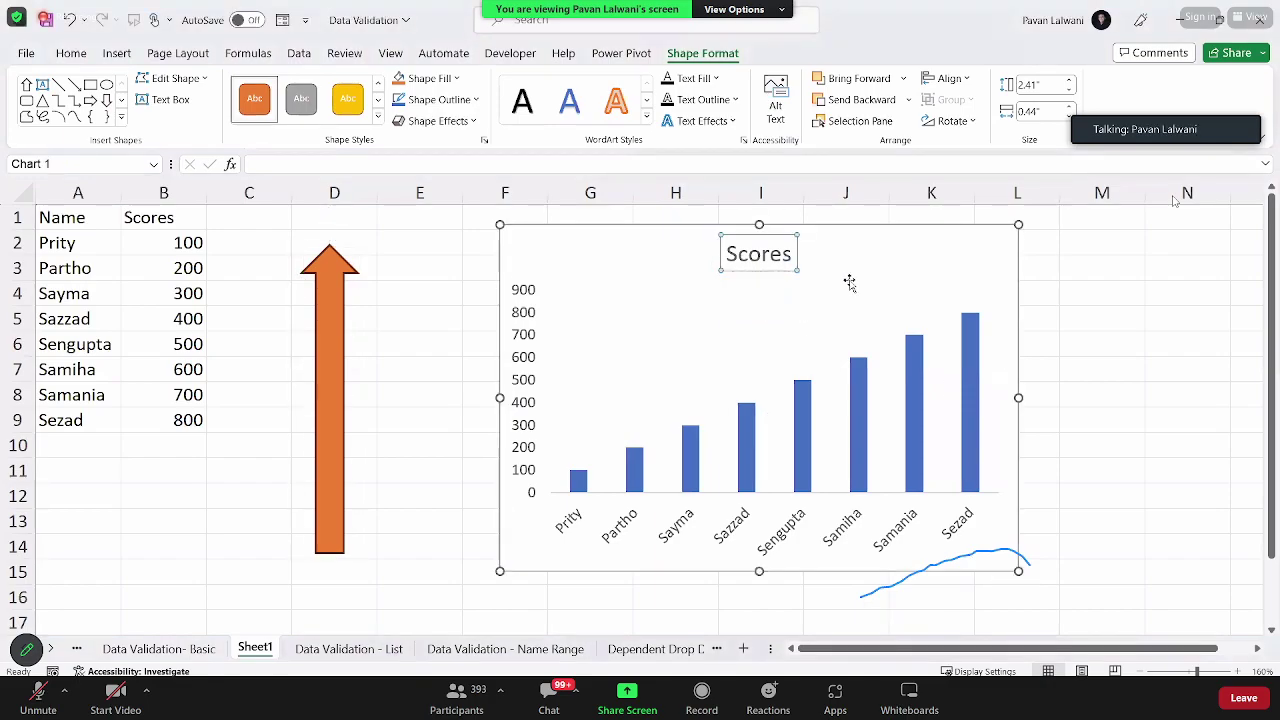
left_click(790, 288)
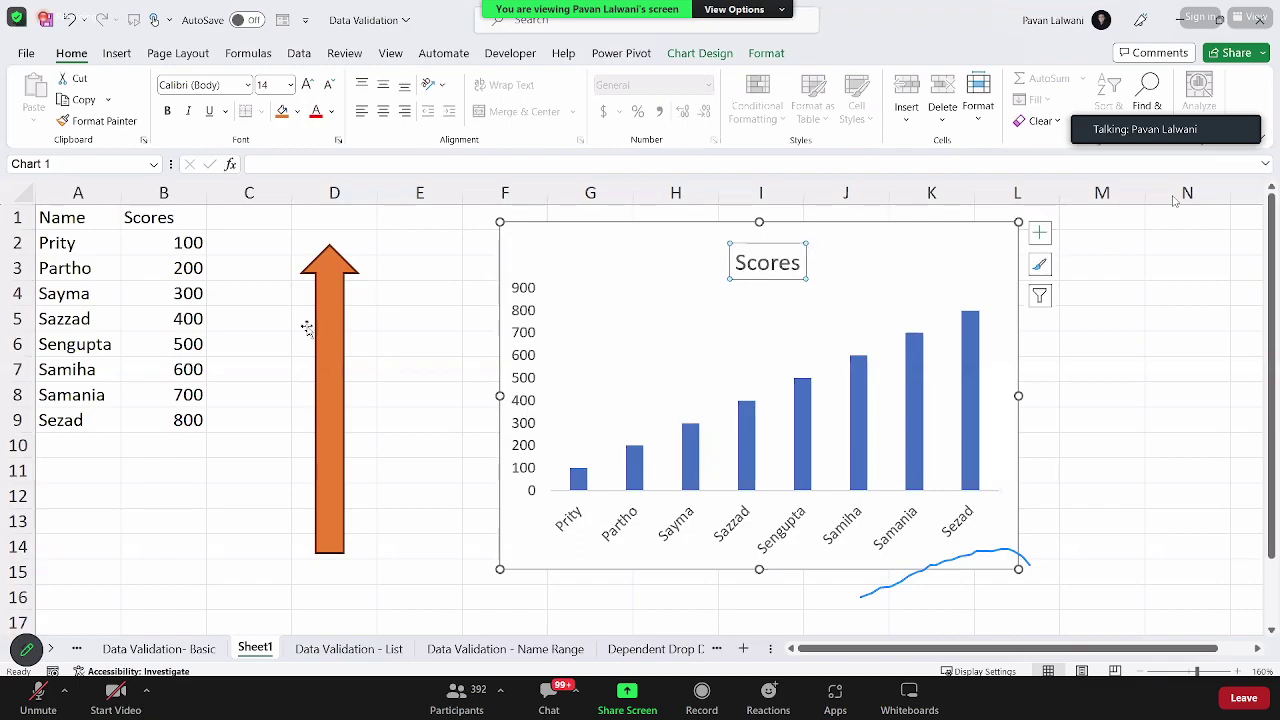
left_click(334, 354)
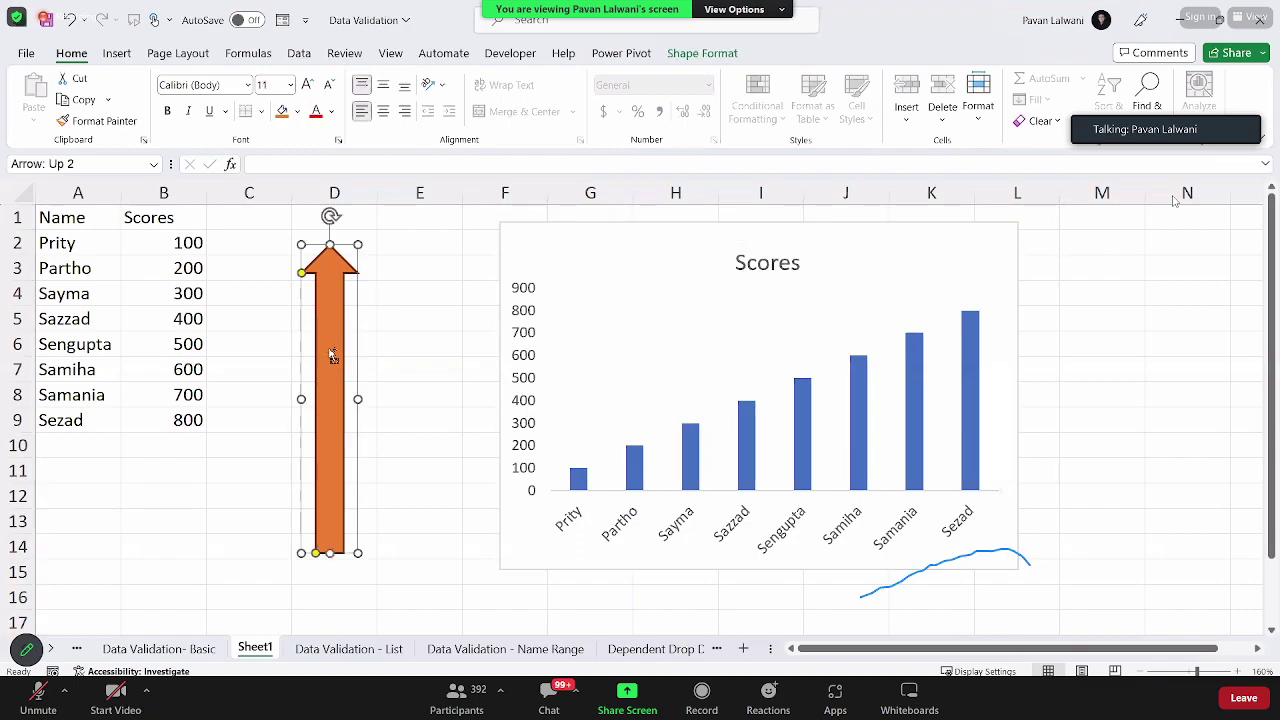
left_click(696, 440)
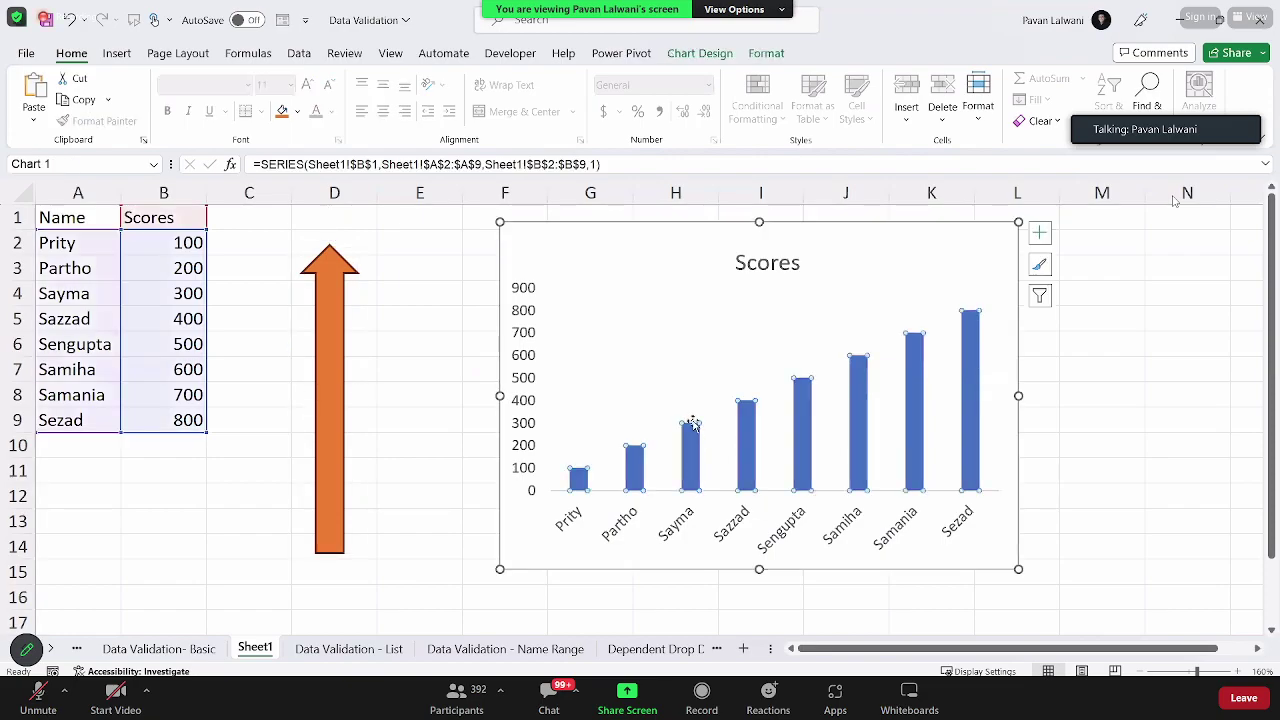
key("ctrl+v")
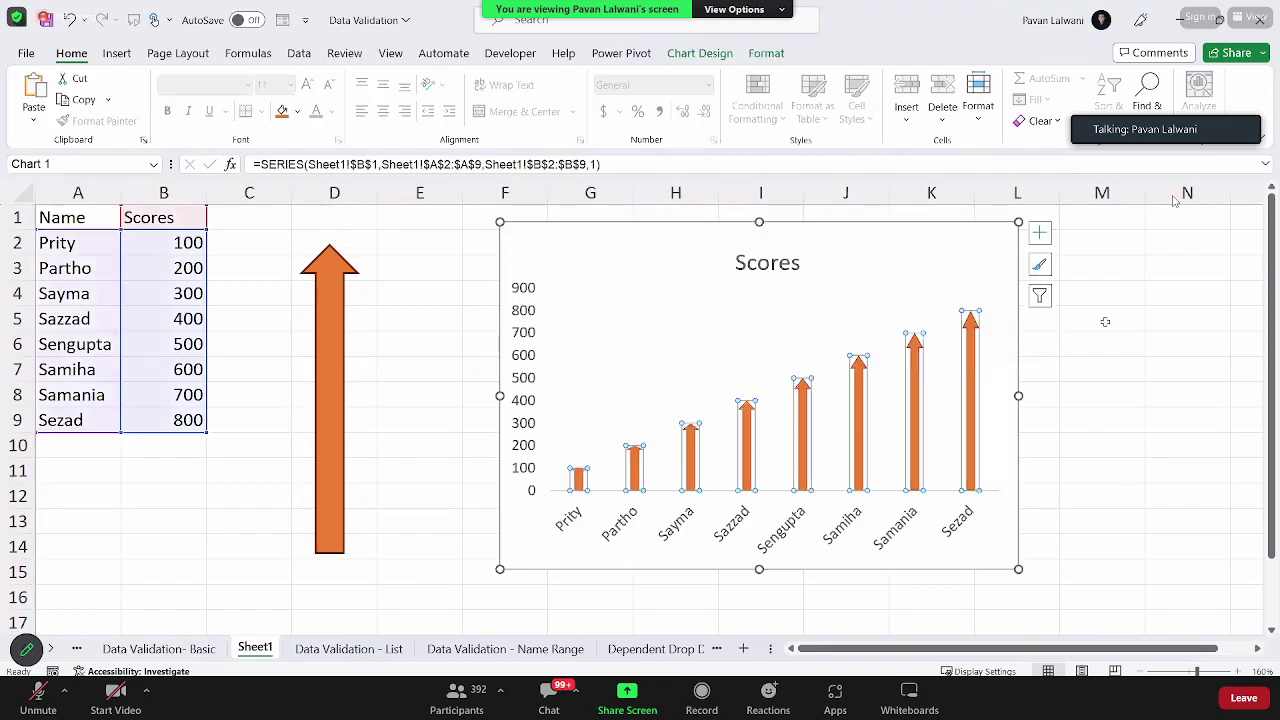
left_click(1105, 321)
left_click(1001, 289)
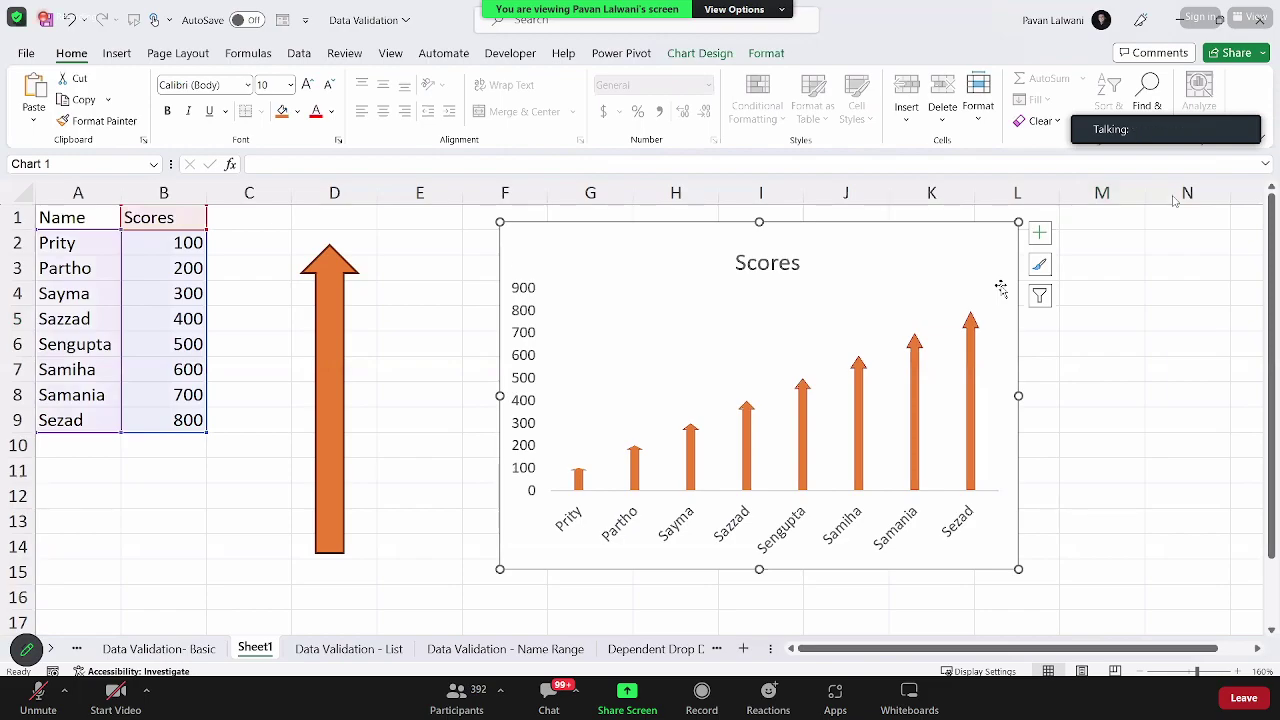
key("ctrl+z")
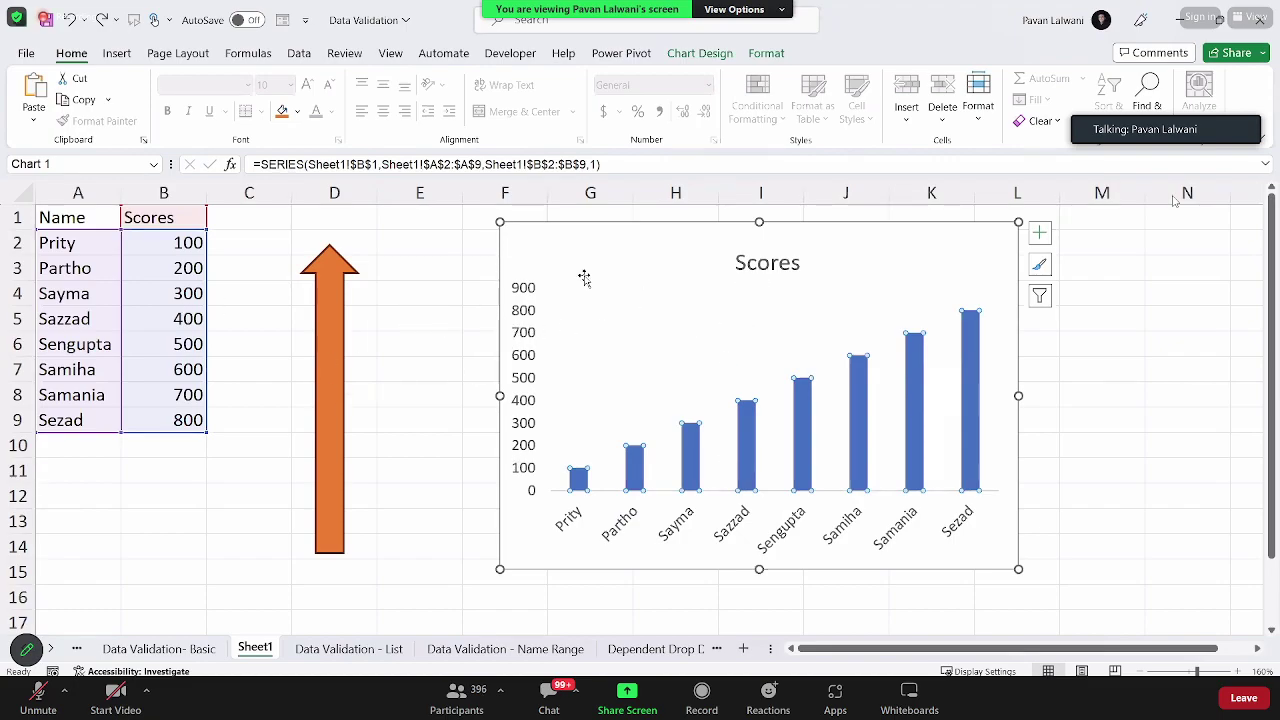
Step: Nudge the arrow lower and retry the arrow-filled bars, undoing it again
left_click(320, 340)
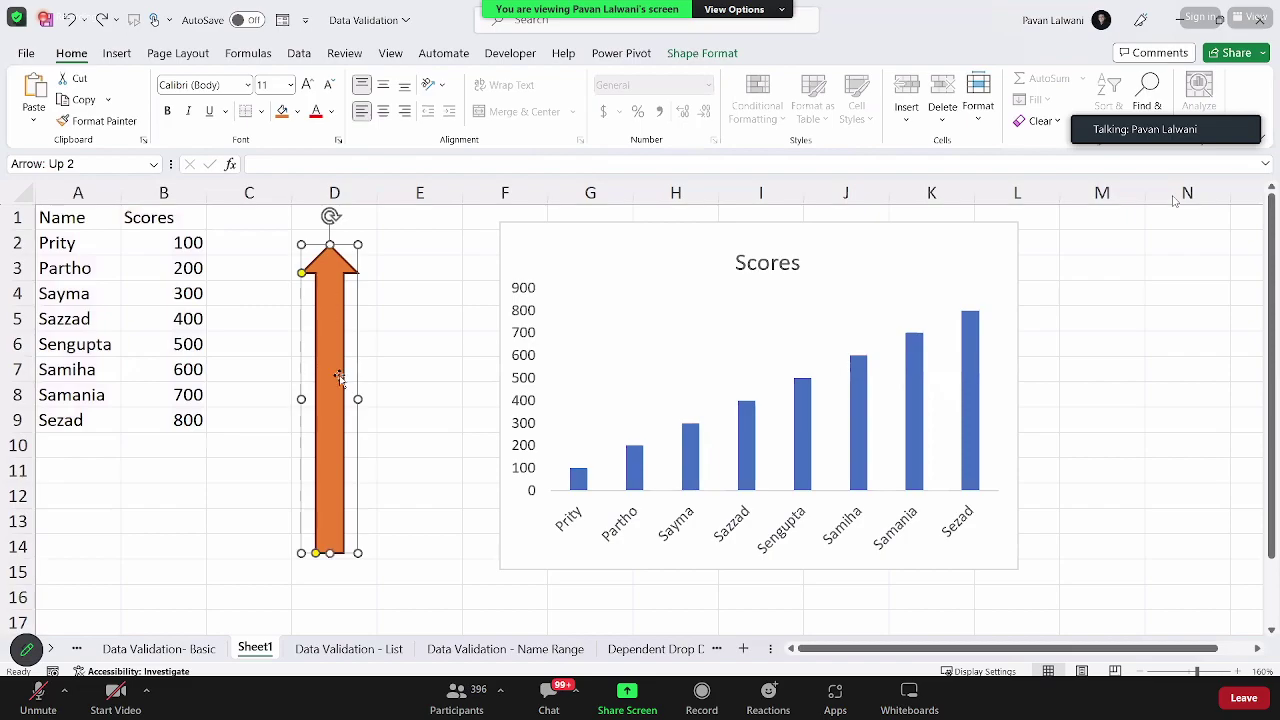
left_click_drag(327, 335, 330, 361)
left_click(642, 474)
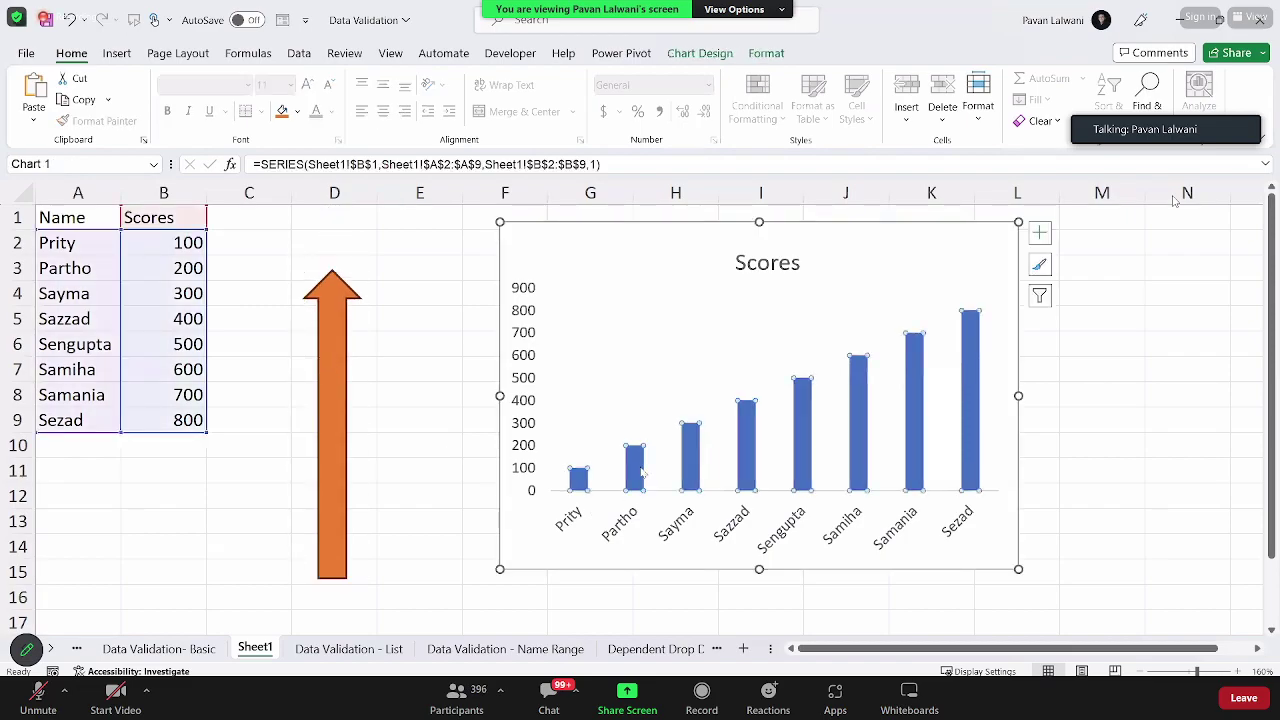
key("ctrl+v")
left_click(1064, 460)
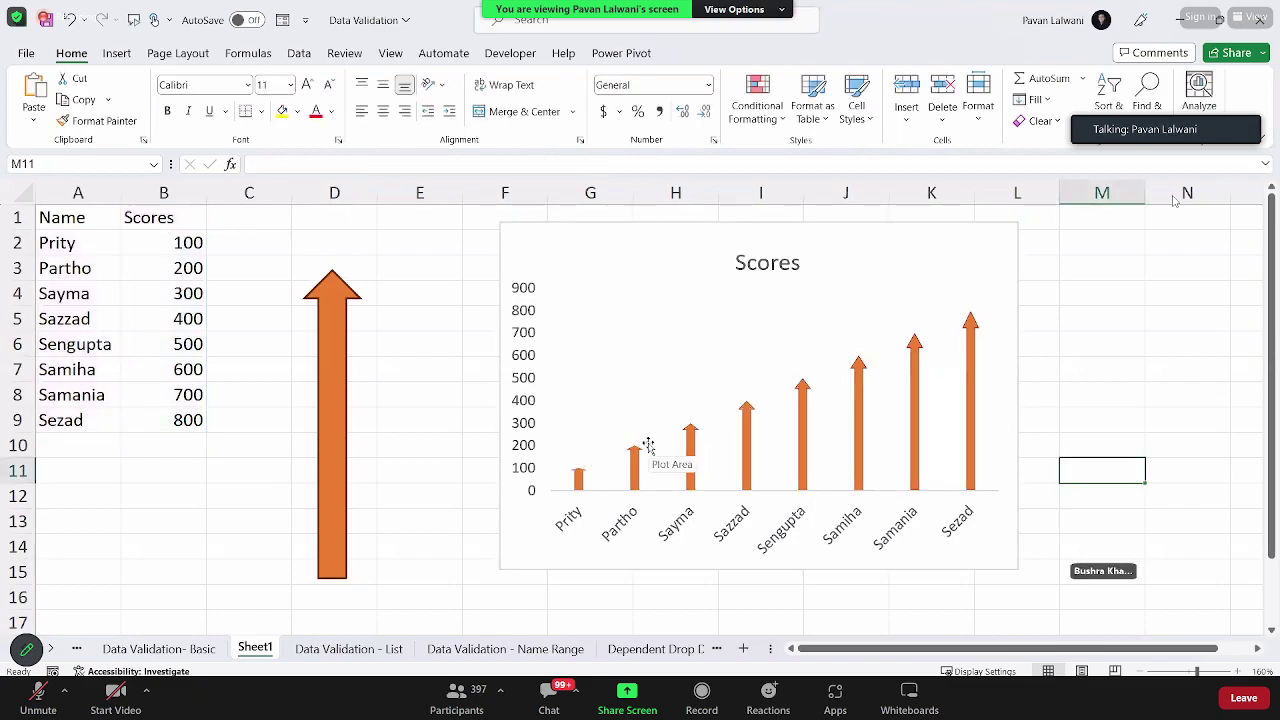
key("ctrl+z")
Step: Delete the orange up-arrow shape and bring up the Insert picture options
left_click(320, 350)
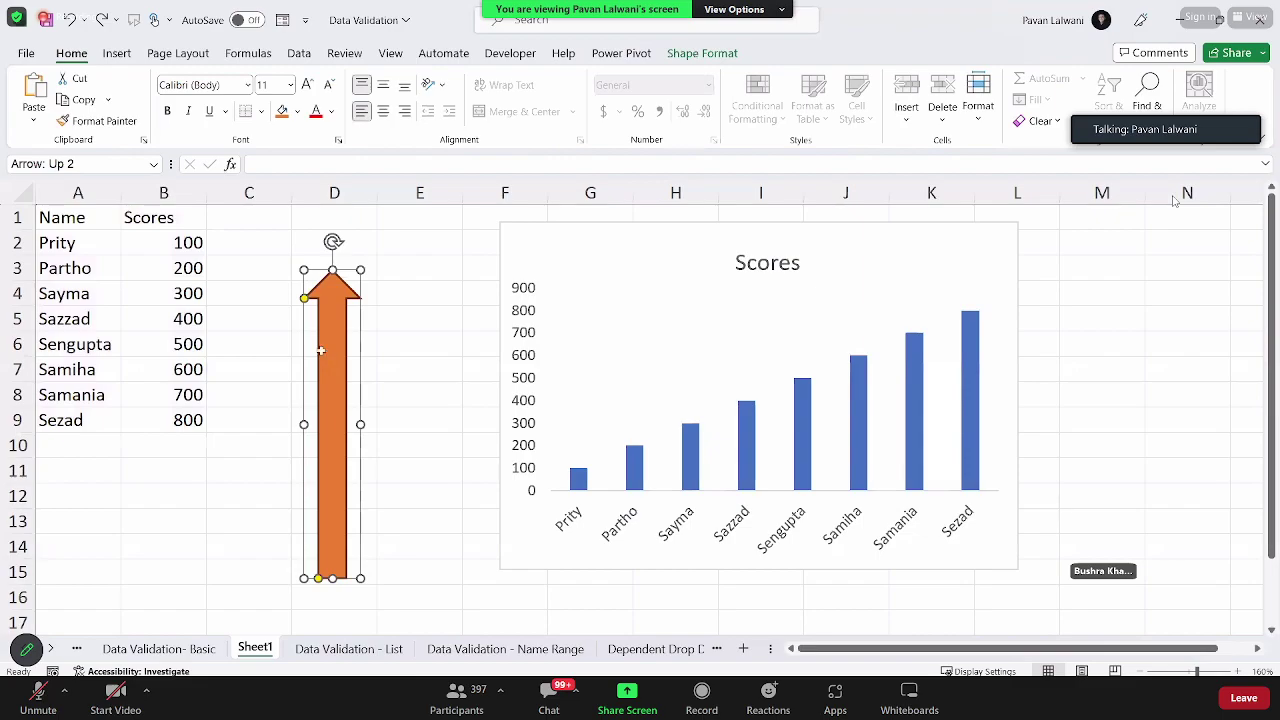
key("Delete")
left_click(118, 55)
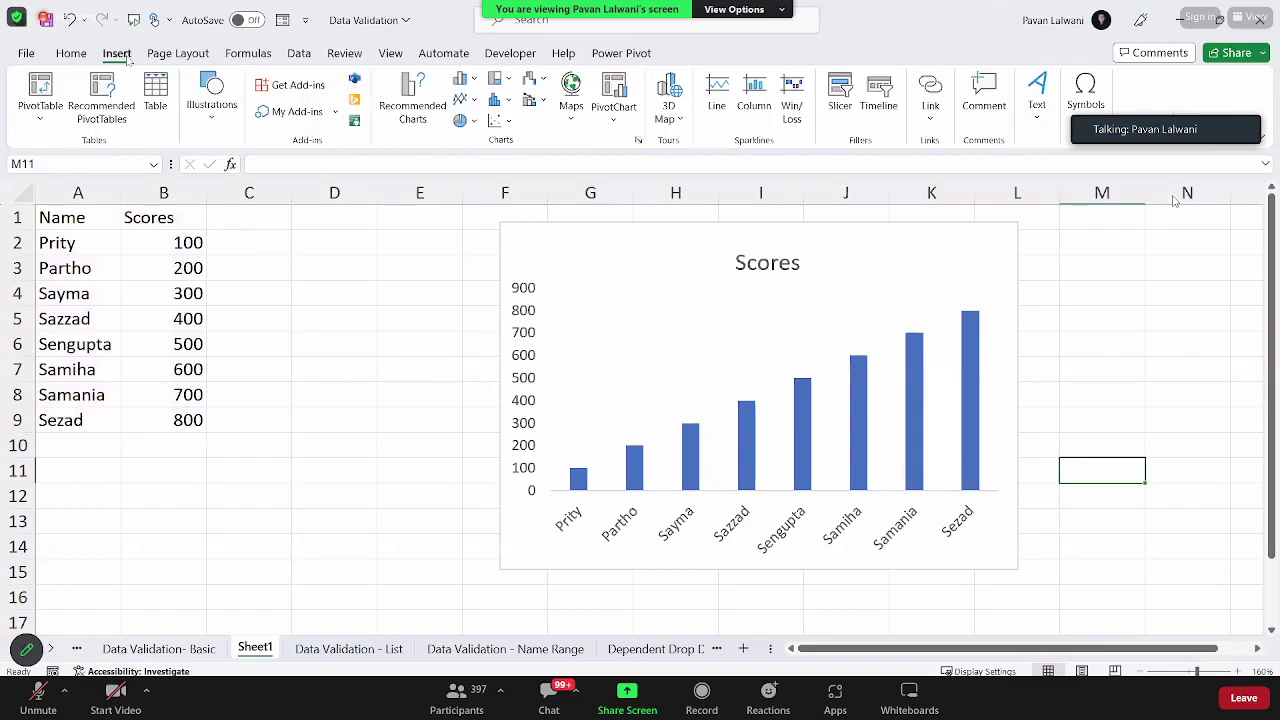
left_click(212, 105)
left_click(204, 190)
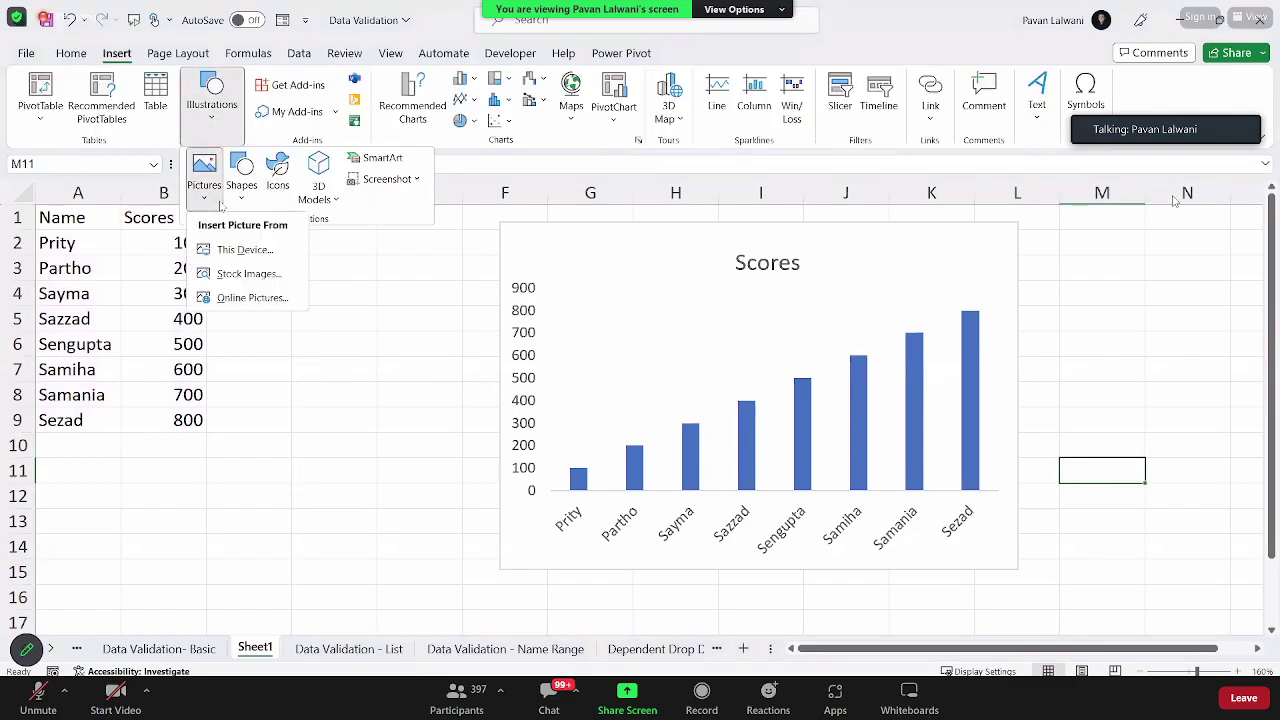
Step: Insert three Cutout People stock images: woman in red dress, woman in red cardigan, floral-dress girl
left_click(248, 284)
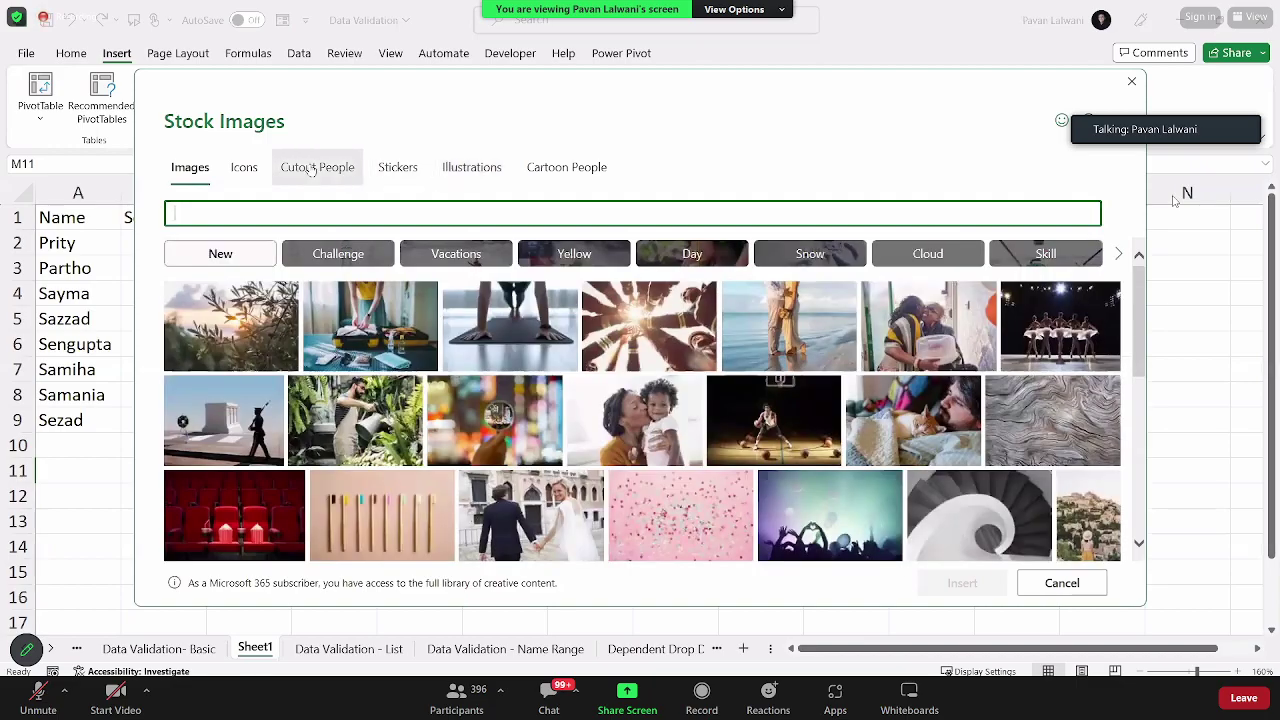
left_click(313, 170)
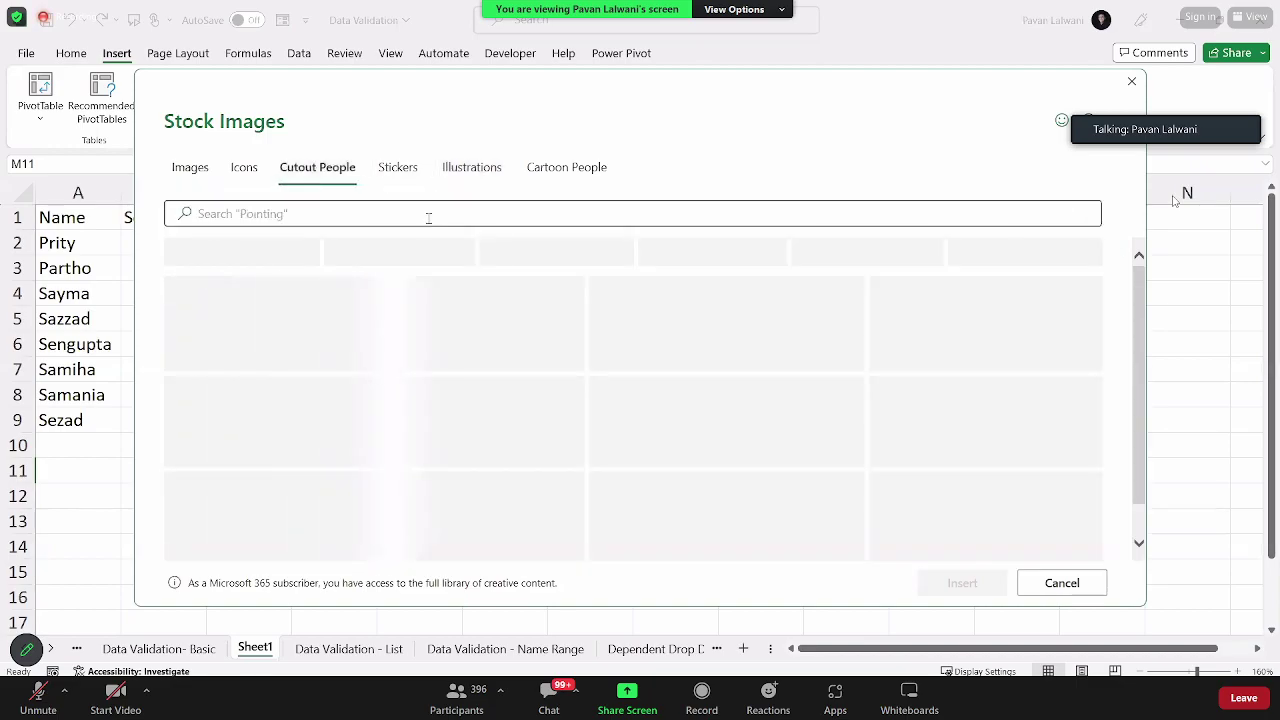
left_click(428, 215)
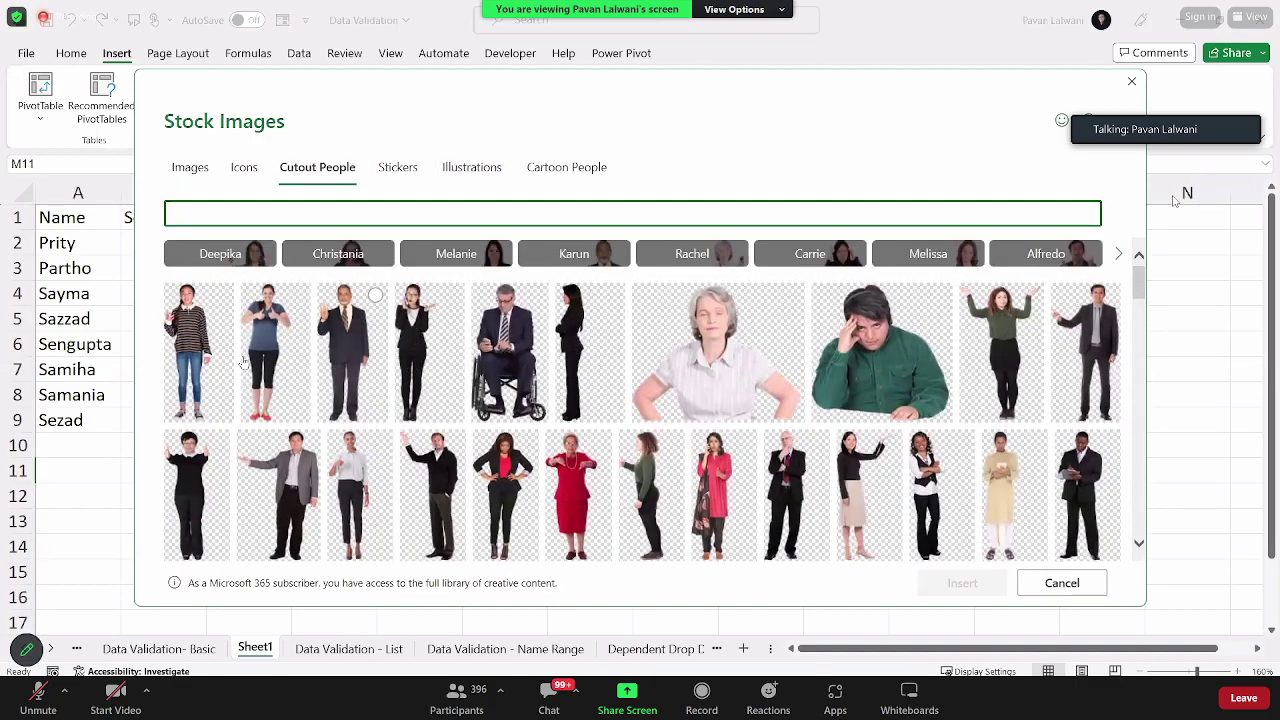
left_click(576, 475)
left_click(712, 472)
scroll(843, 455, "down", 2)
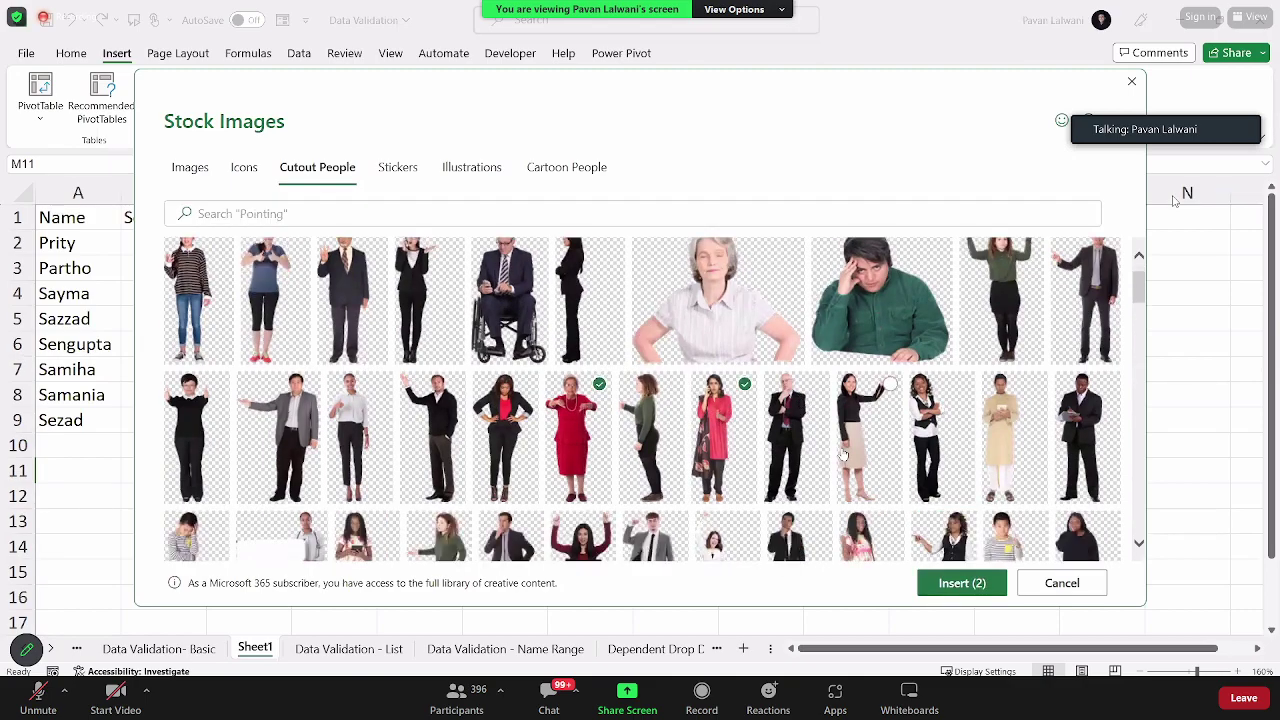
scroll(843, 455, "down", 1)
left_click(848, 432)
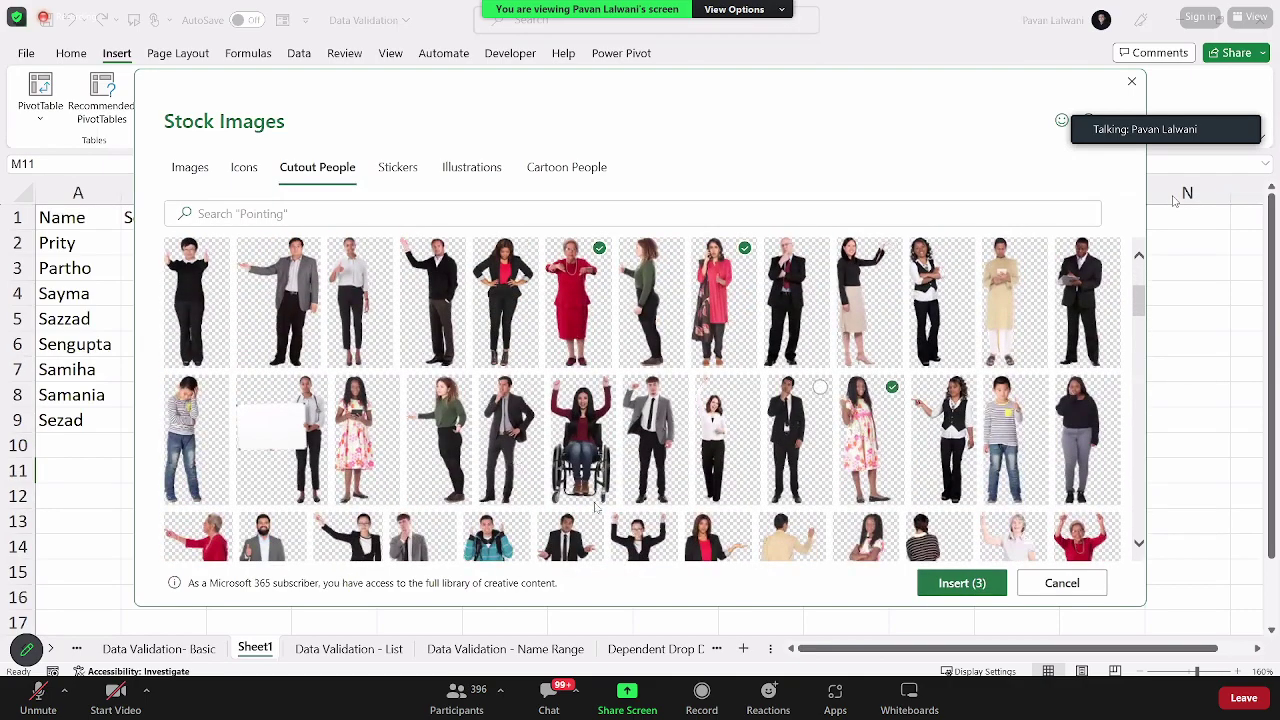
left_click(986, 583)
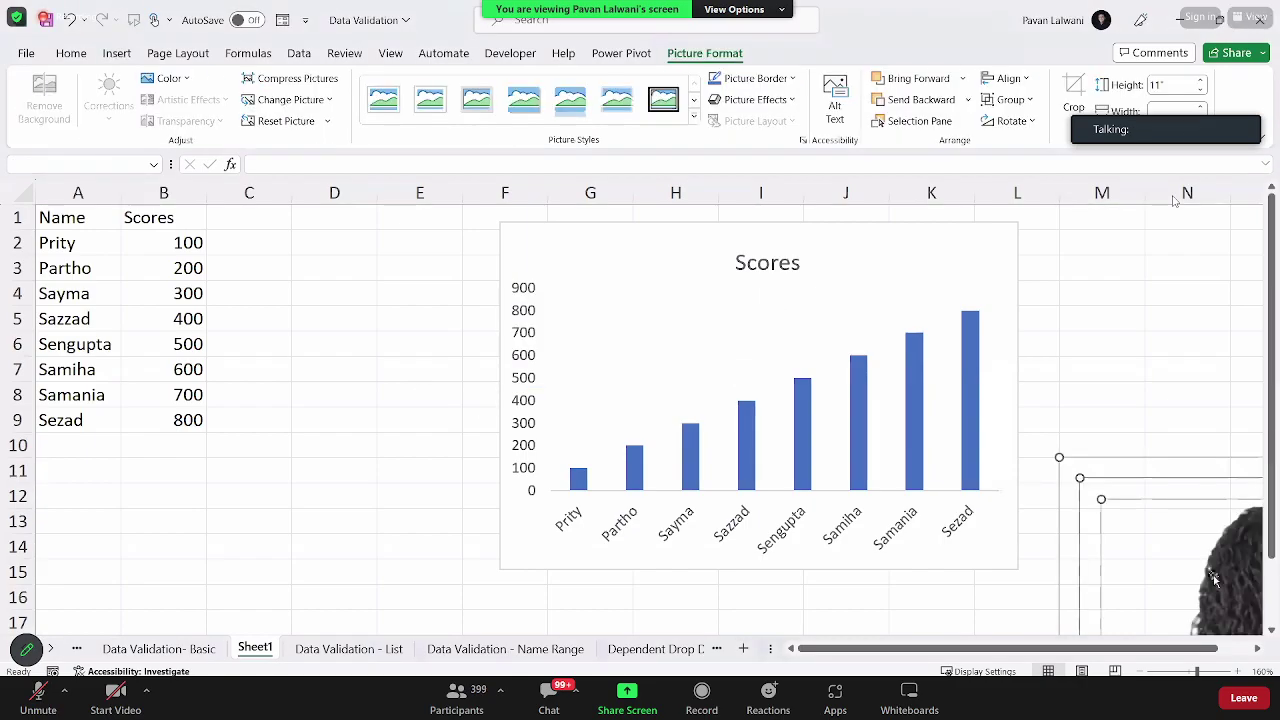
Step: Resize the inserted pictures to 2 inch height and move them beside the Scores column
type("1")
key("Return")
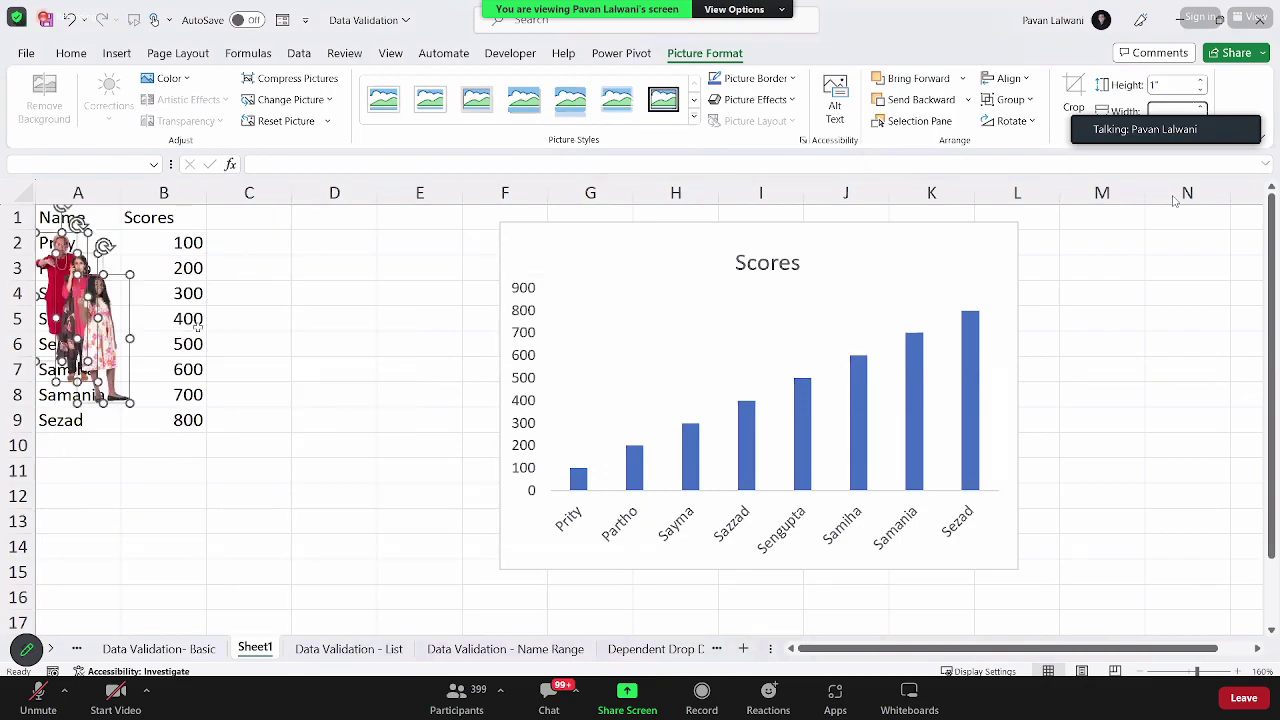
left_click(1181, 84)
key("Return")
left_click_drag(140, 350, 411, 362)
left_click(346, 337)
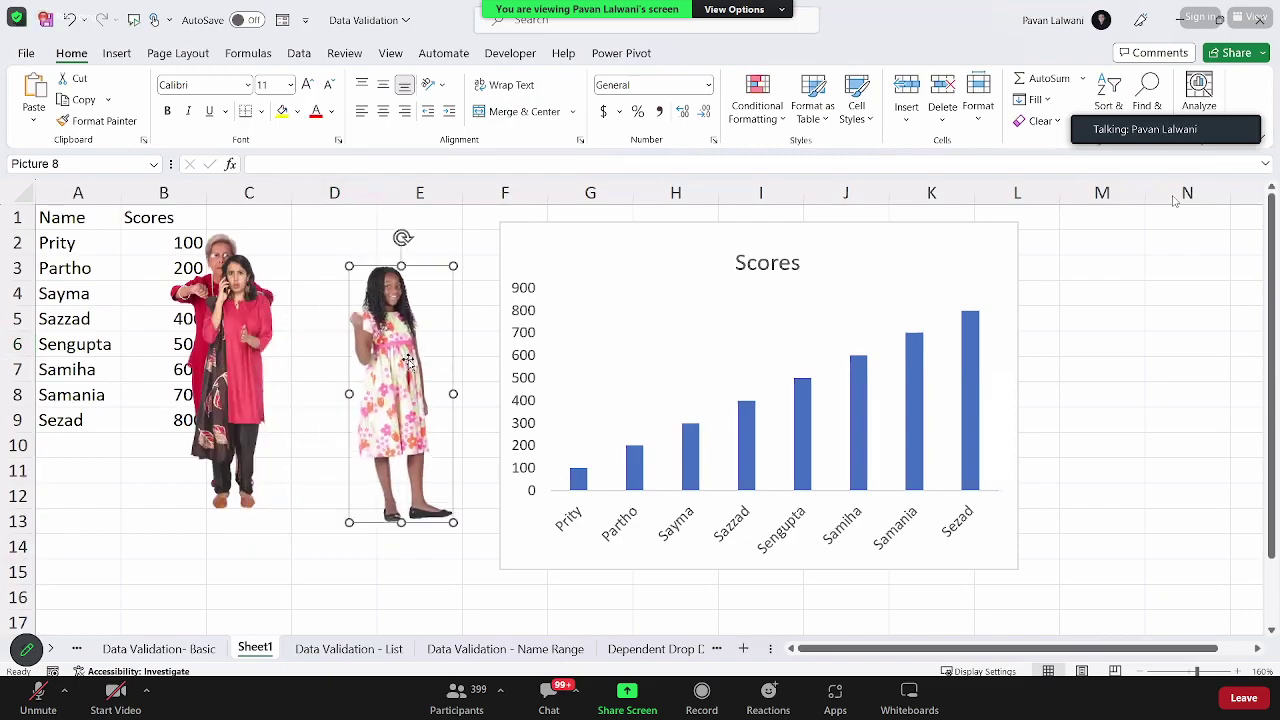
Step: Fill only the Partho bar with the floral-dress girl picture, undoing an all-bars fill
key("ctrl+c")
left_click(580, 482)
key("ctrl+v")
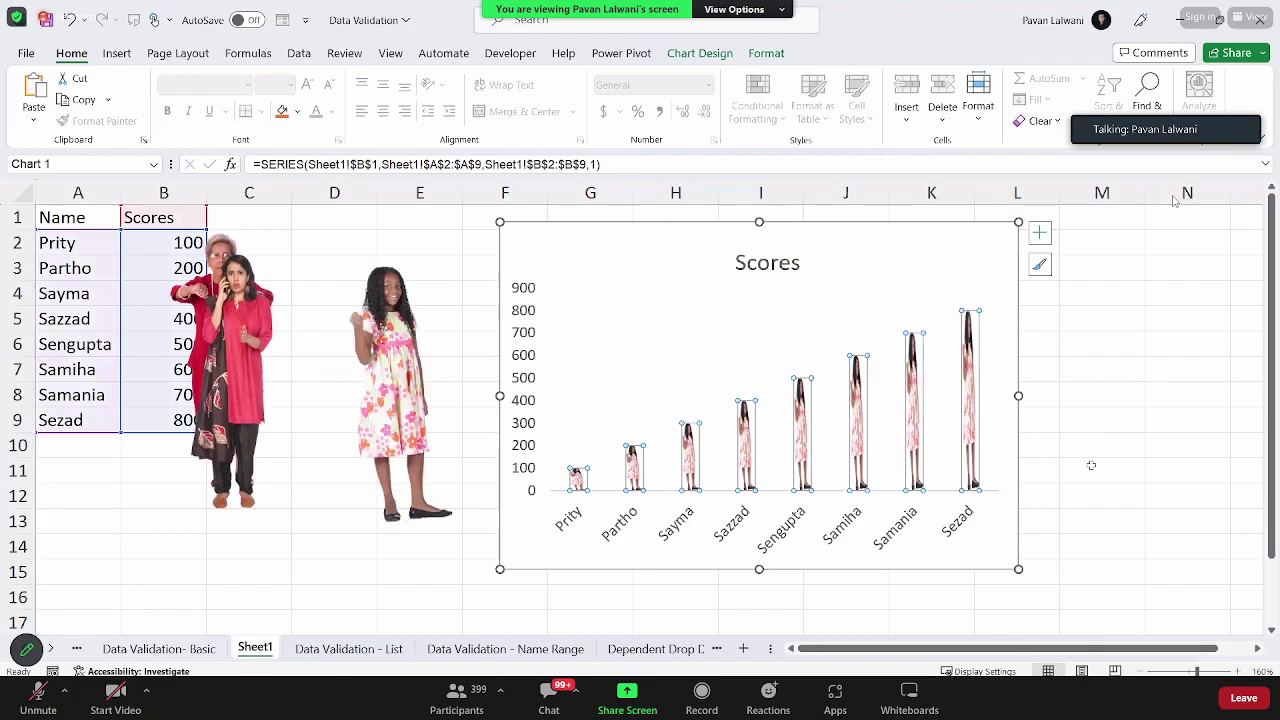
key("ctrl+z")
left_click(393, 405)
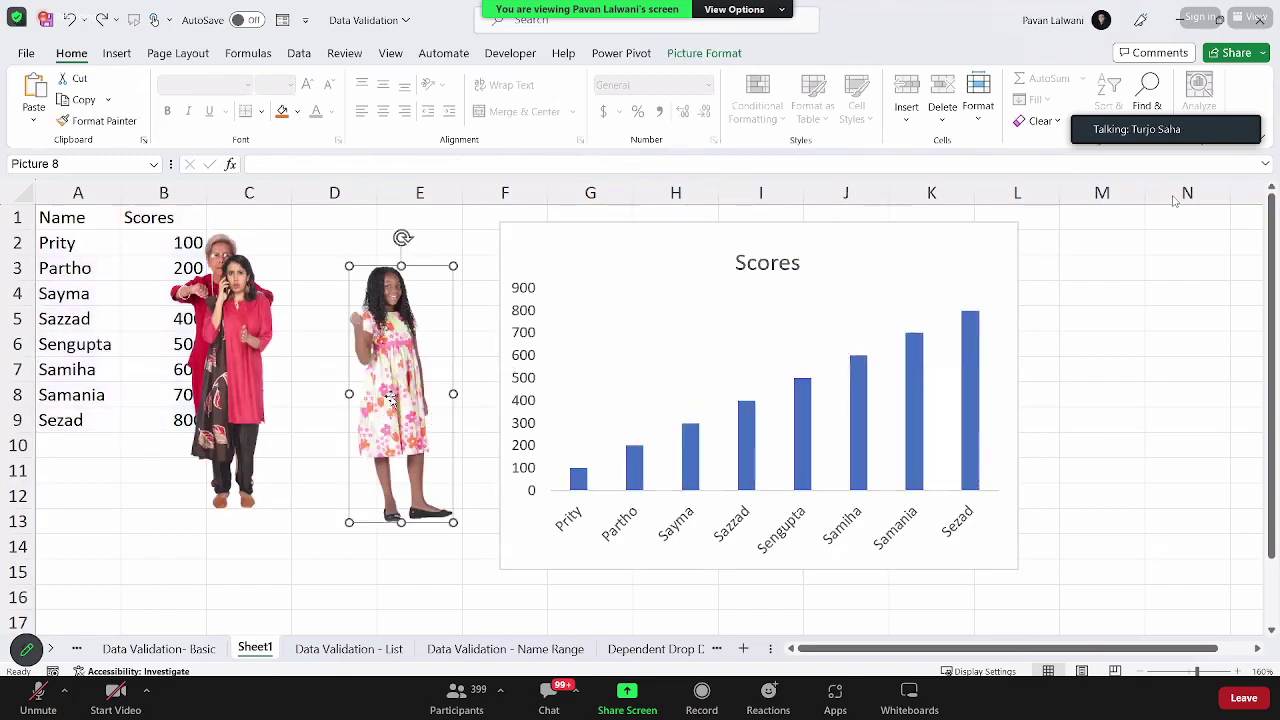
left_click(638, 476)
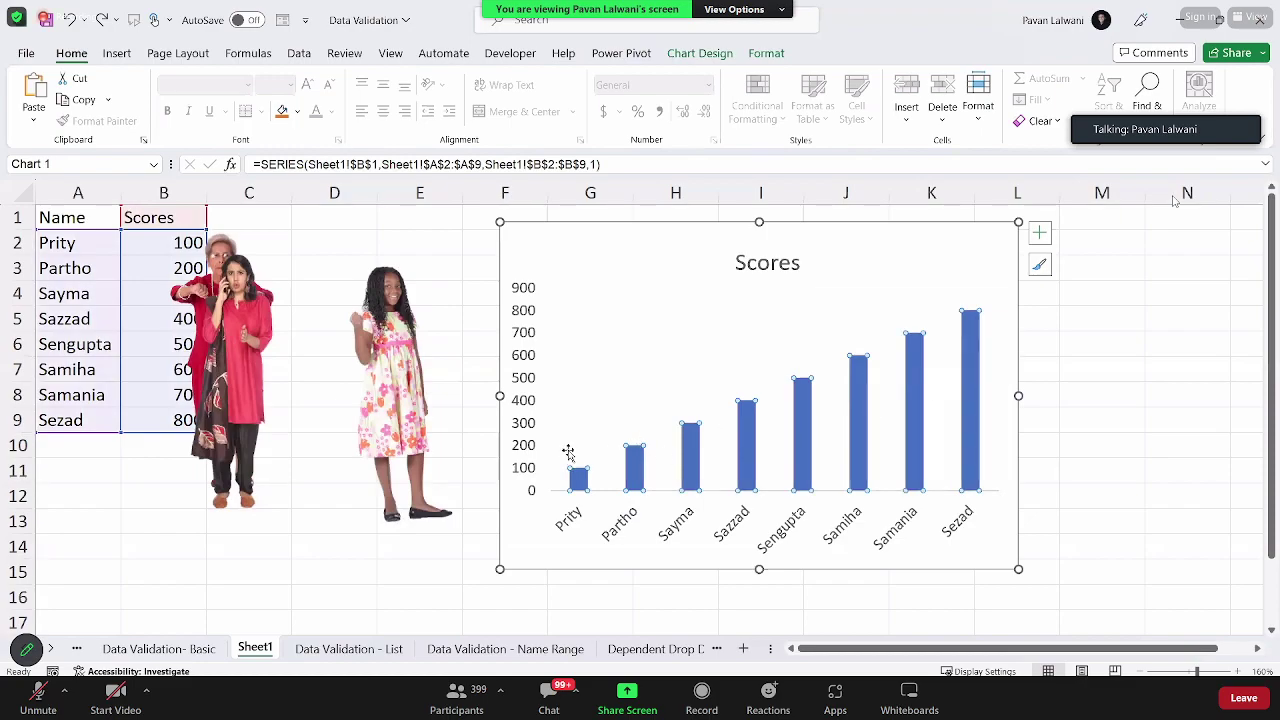
left_click(636, 472)
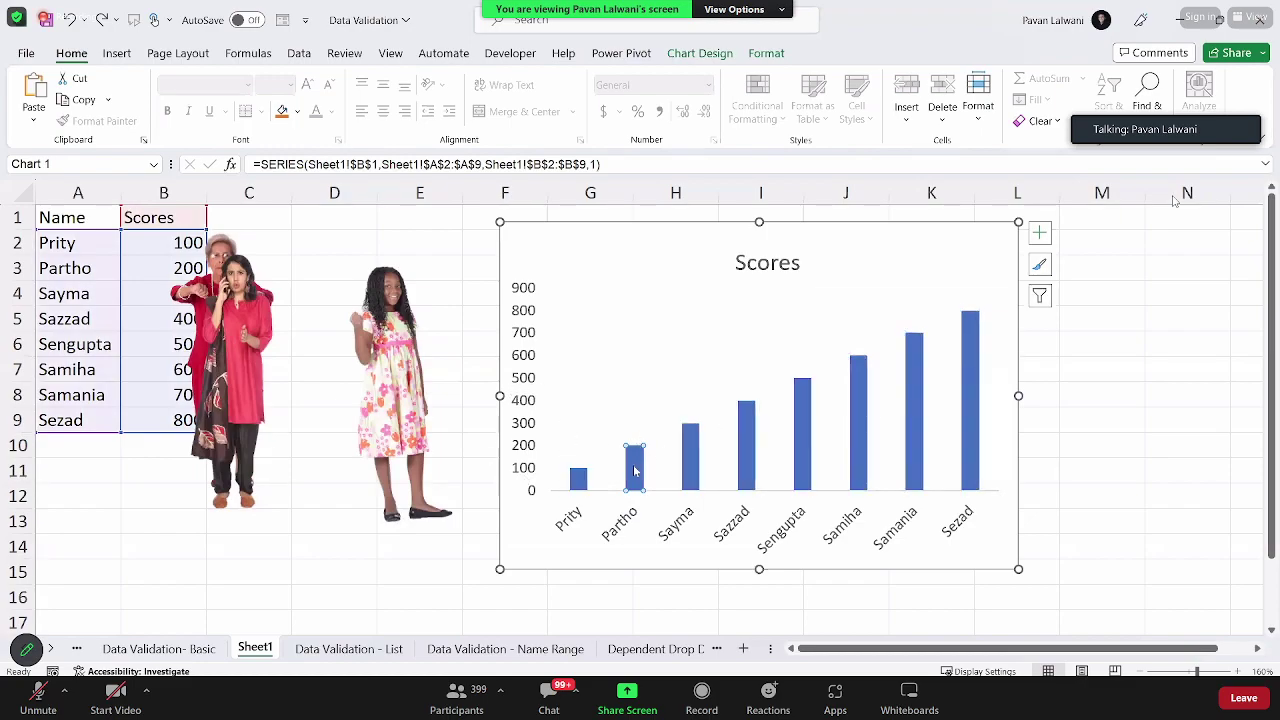
key("ctrl+v")
Step: Move the woman-on-phone picture aside and paste it into the Samania bar
left_click(249, 360)
left_click_drag(249, 360, 313, 350)
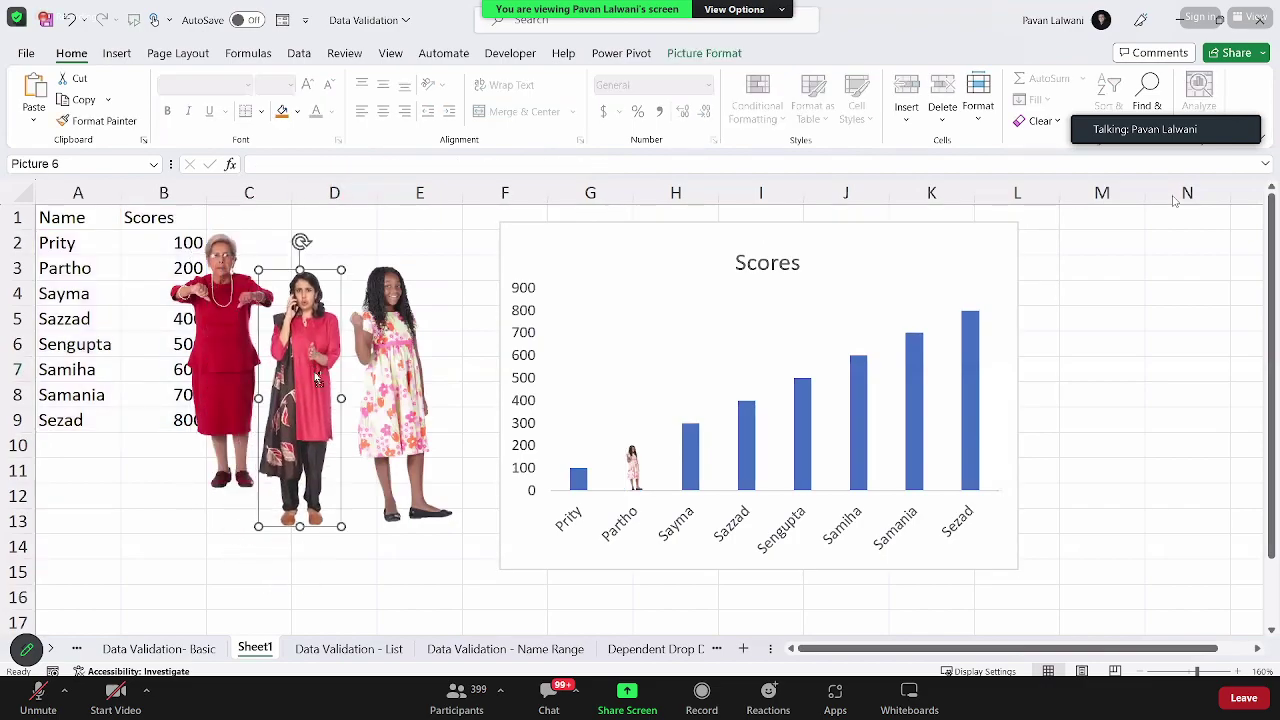
left_click(922, 383)
left_click(922, 383)
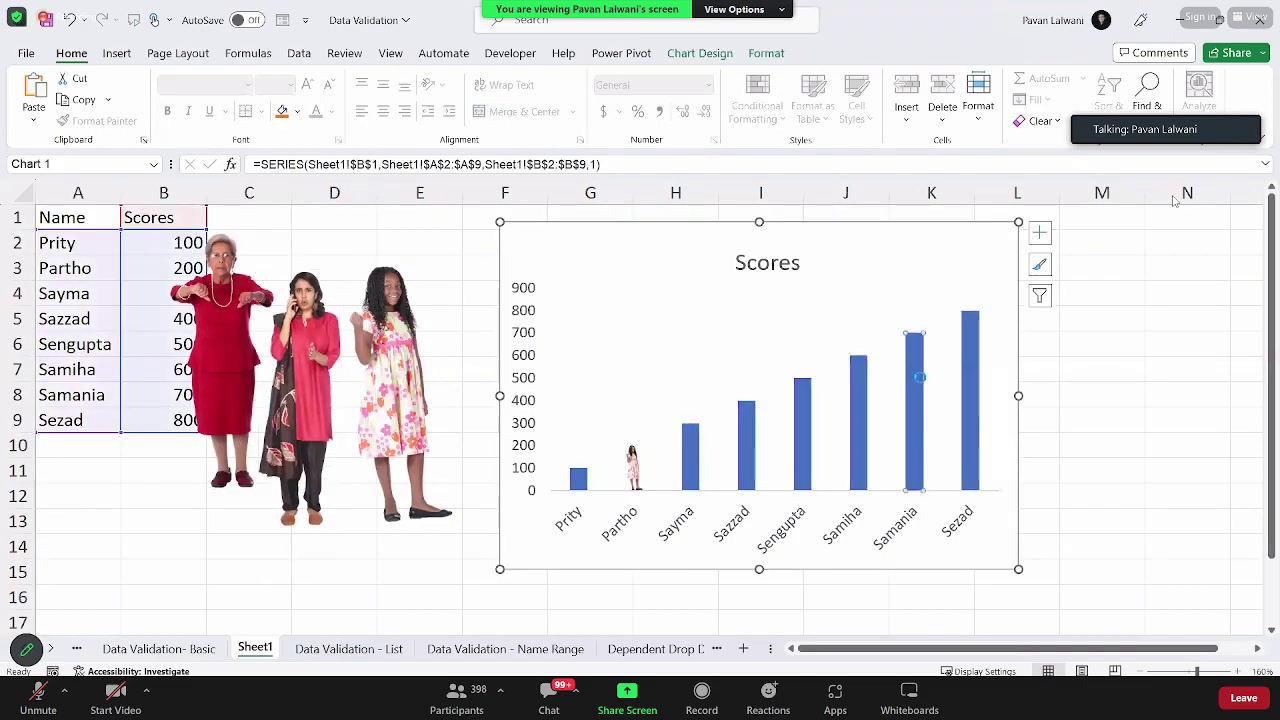
key("ctrl+v")
Step: Paste the elderly woman picture into the Sazzad bar and deselect the chart
left_click(228, 372)
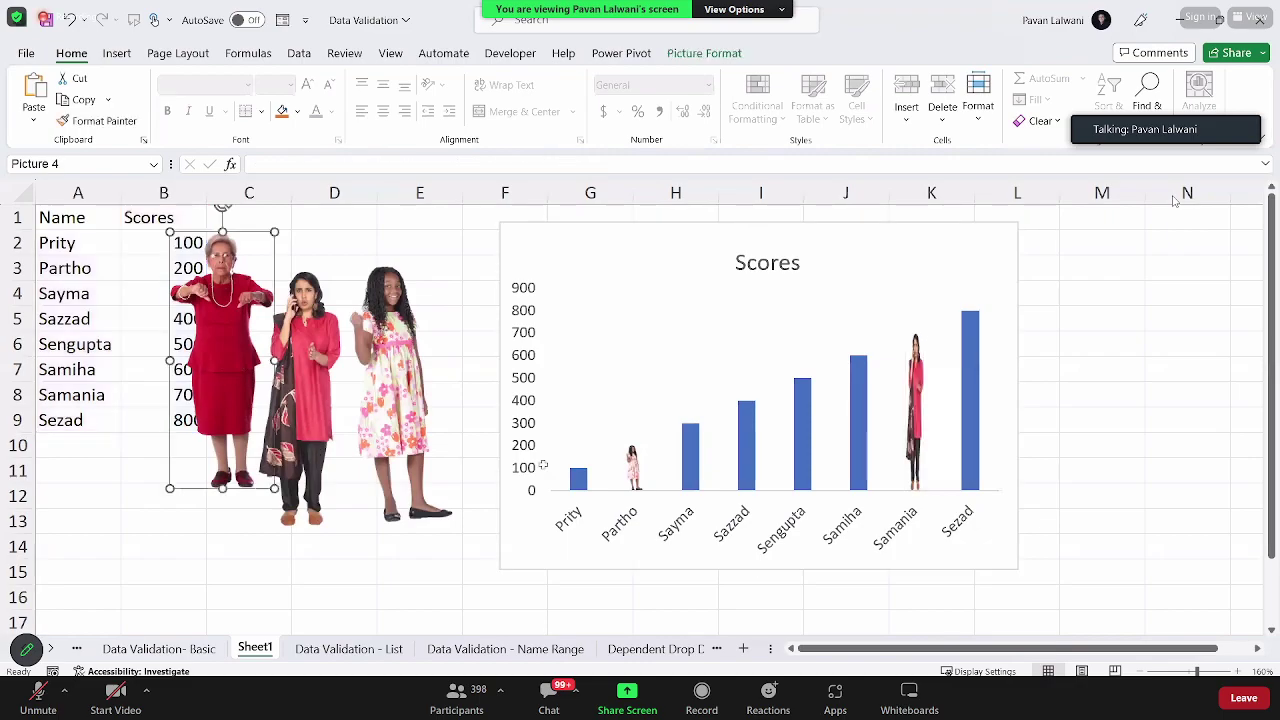
left_click(746, 441)
left_click(746, 441)
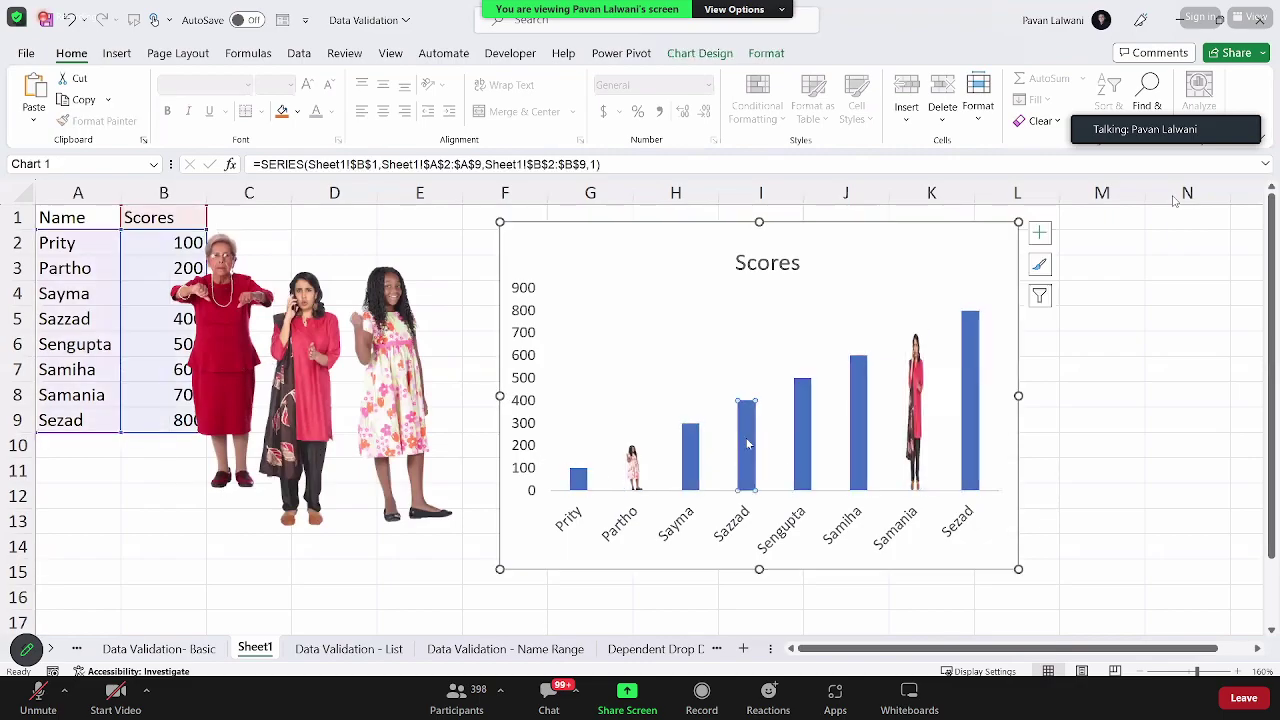
key("ctrl+v")
left_click(1090, 442)
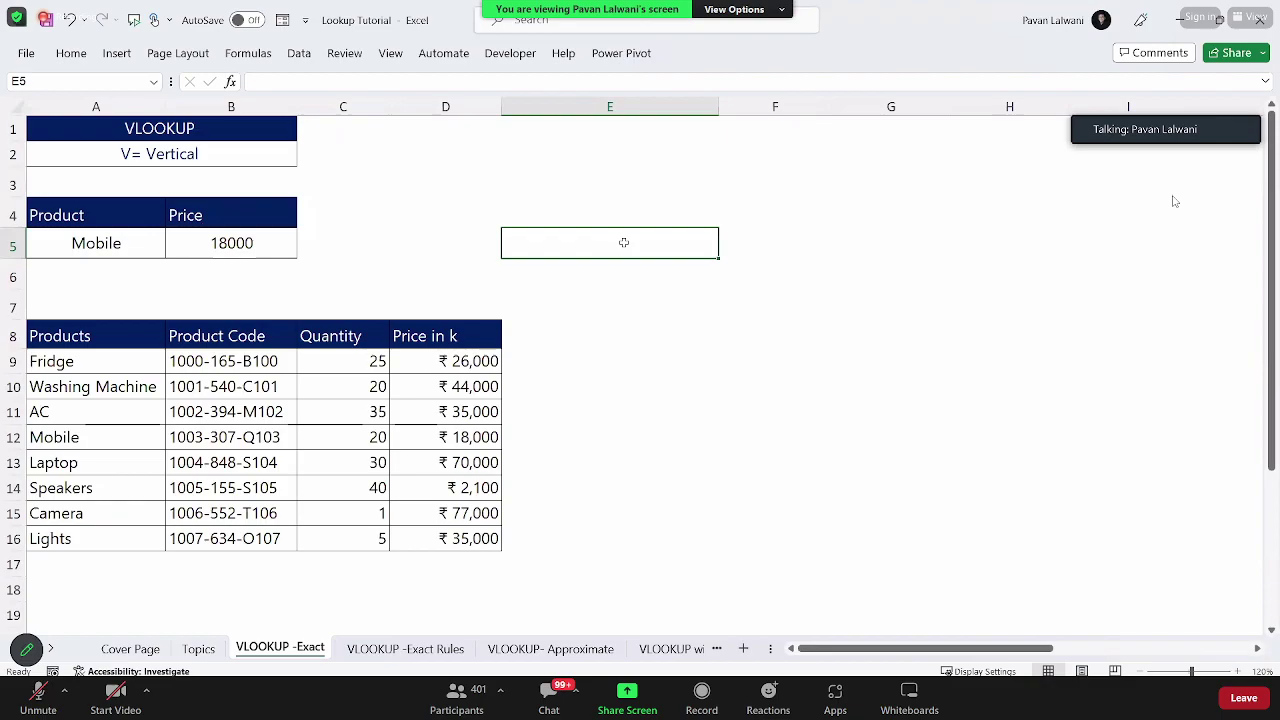
Step: Start a VLOOKUP in E5, cancel it, and reselect E5
type("=VLOO")
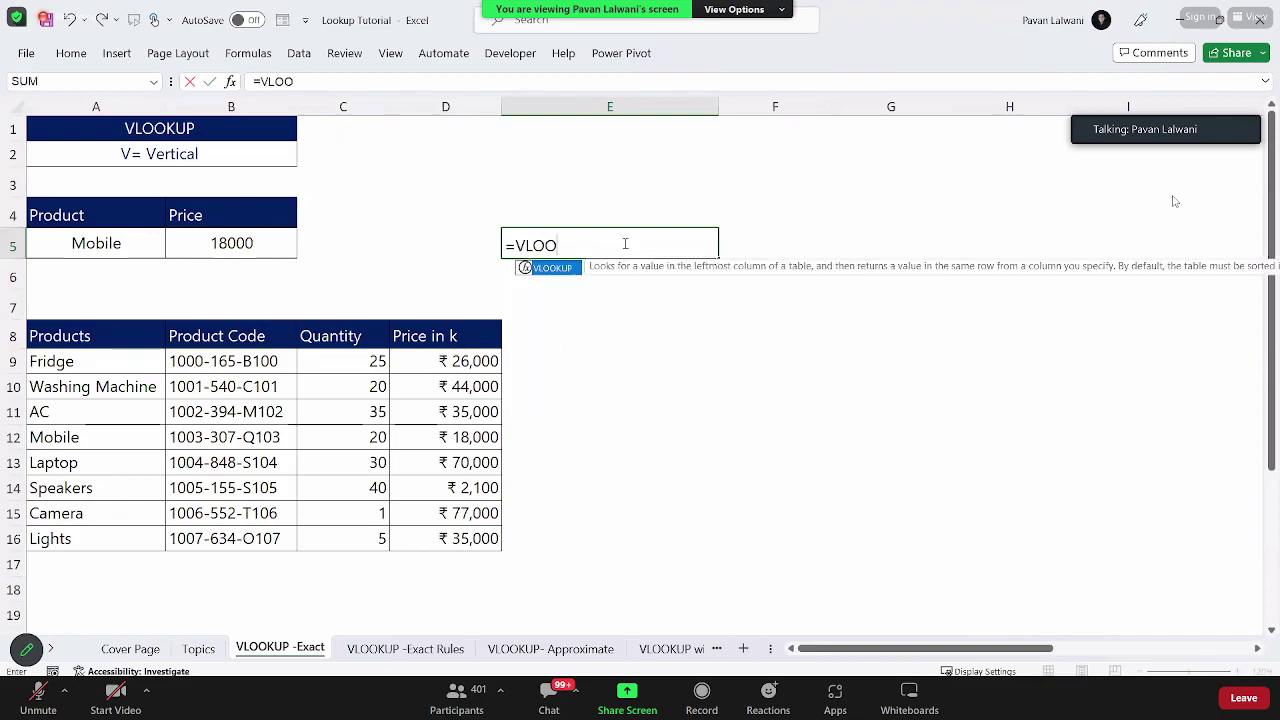
key("Tab")
key("Escape")
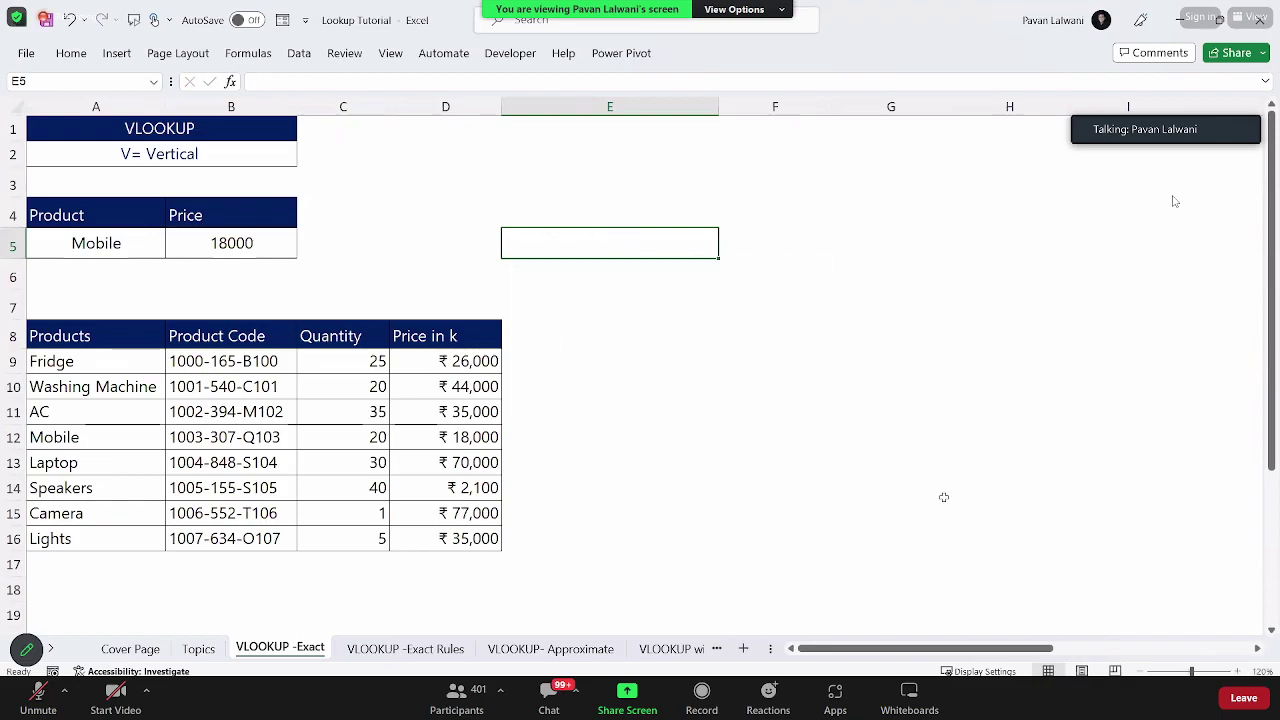
scroll(659, 272, "up", 3)
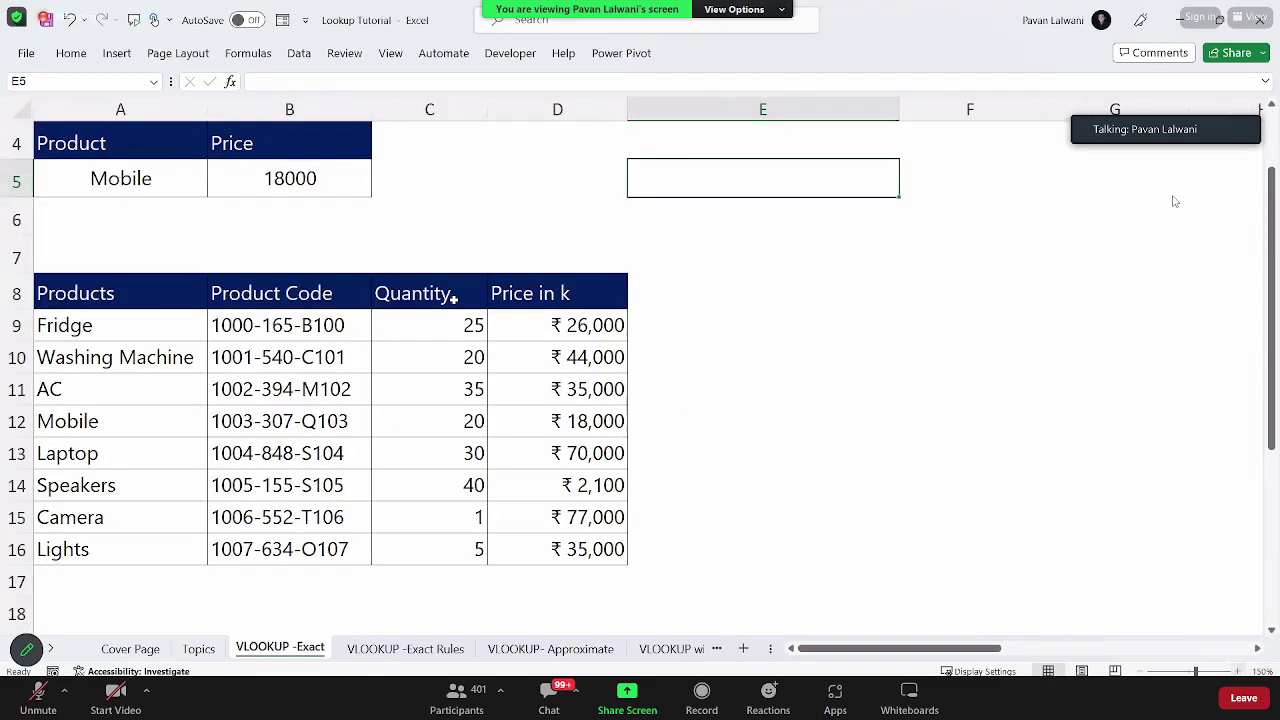
left_click(580, 270)
left_click(660, 280)
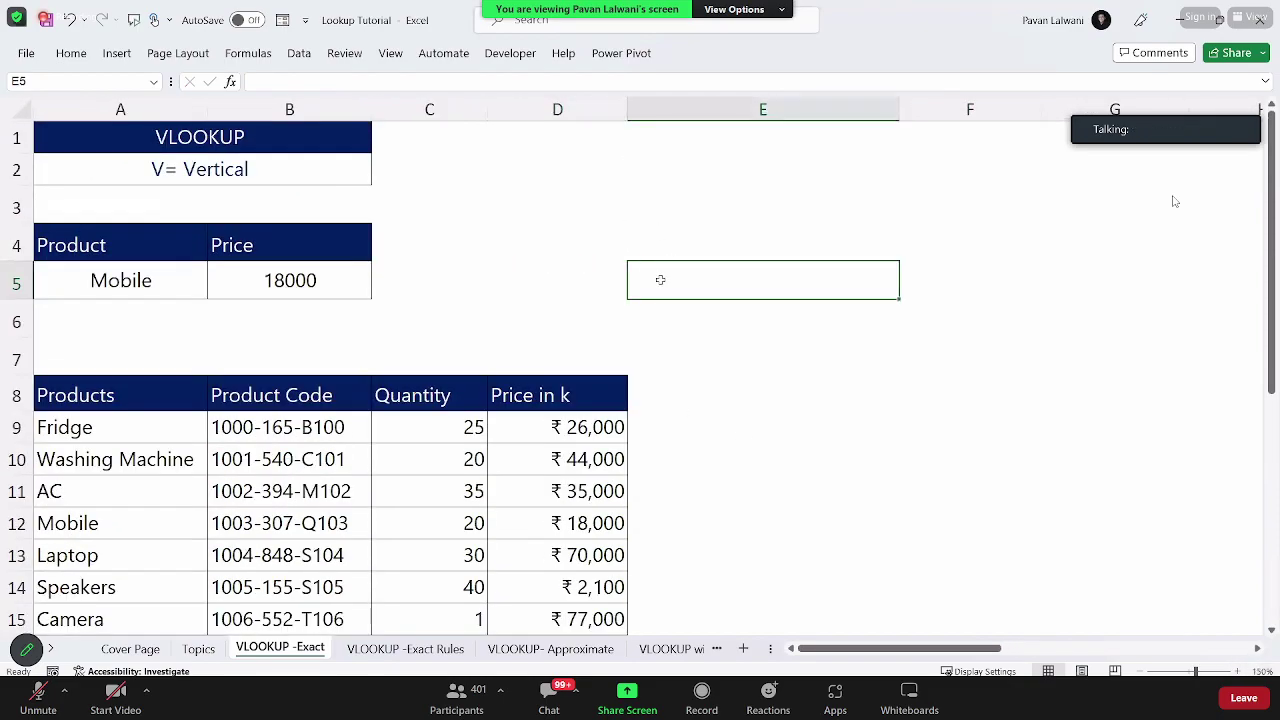
Step: Build =VLOOKUP(A5,A8:D16, in E5 using Mobile as the lookup value
type("=VL")
key("Tab")
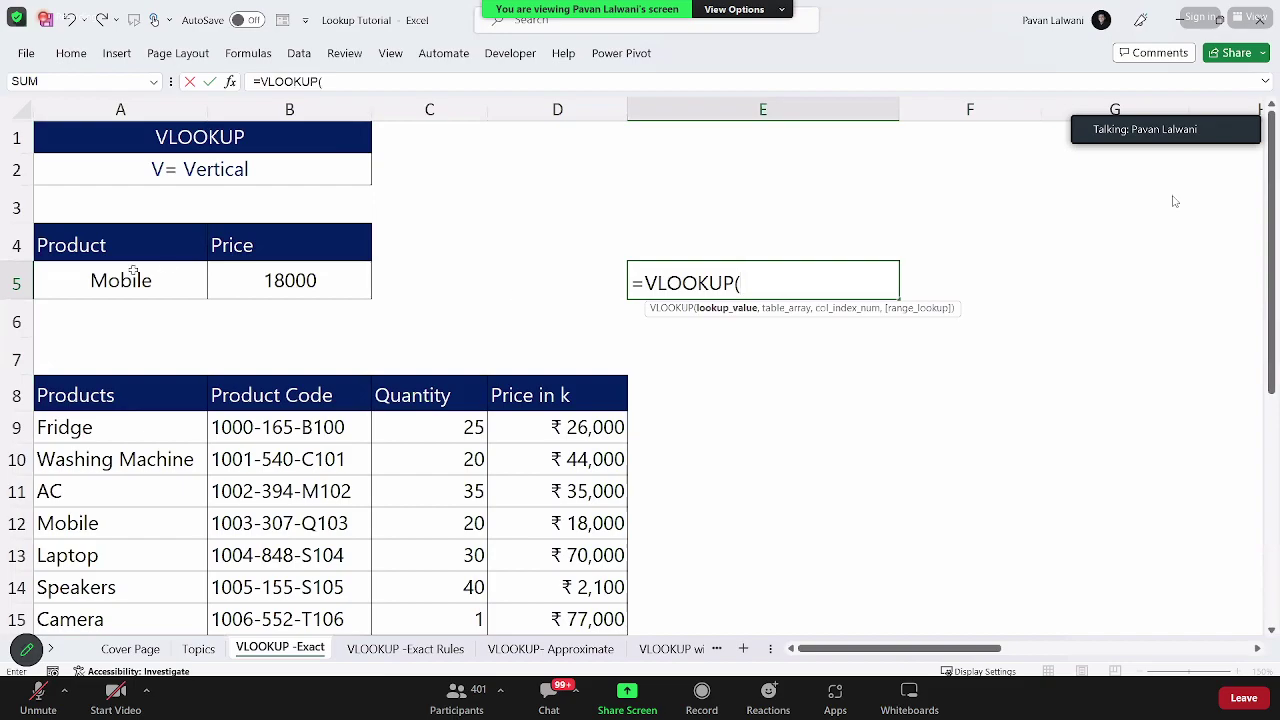
left_click(85, 269)
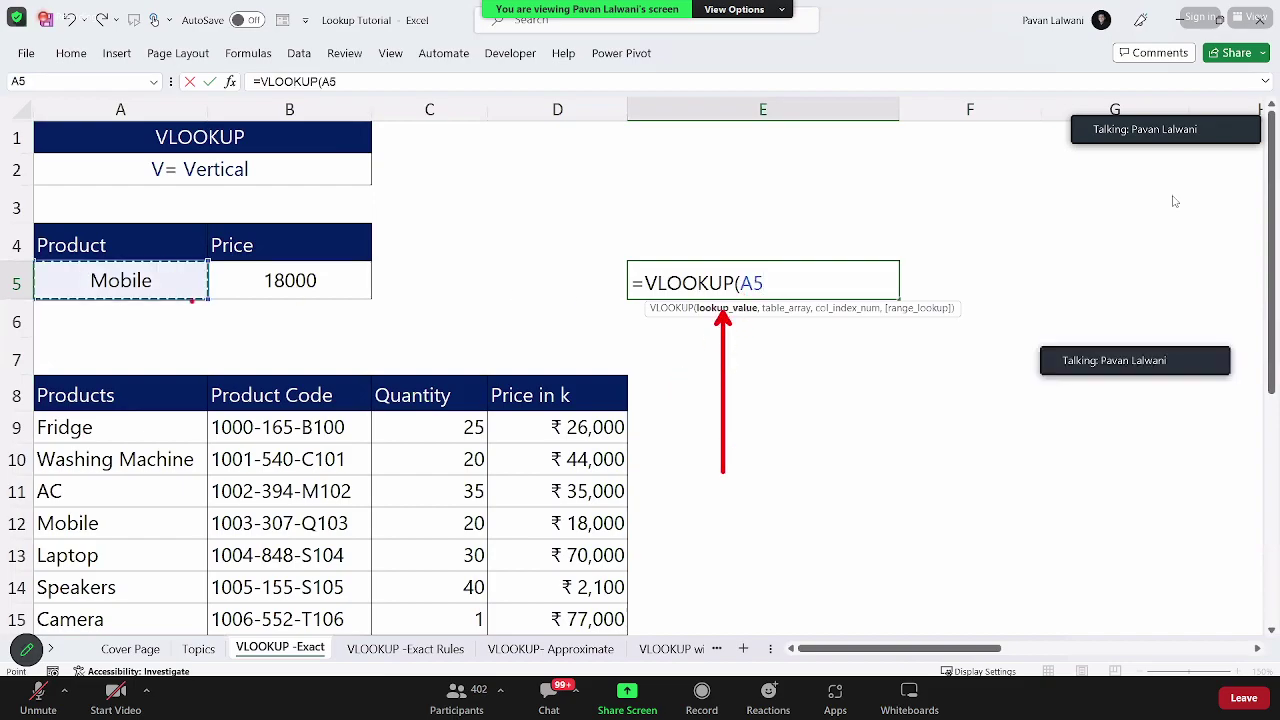
left_click(789, 280)
type(",")
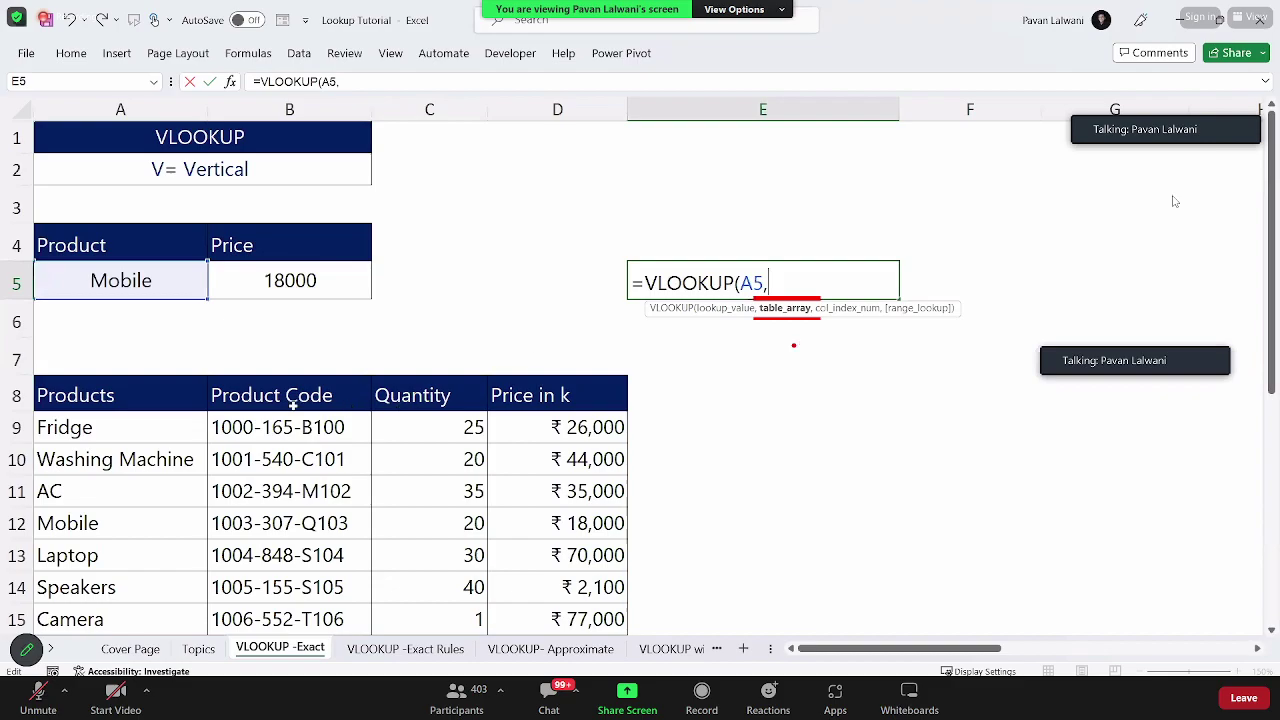
left_click_drag(106, 400, 611, 588)
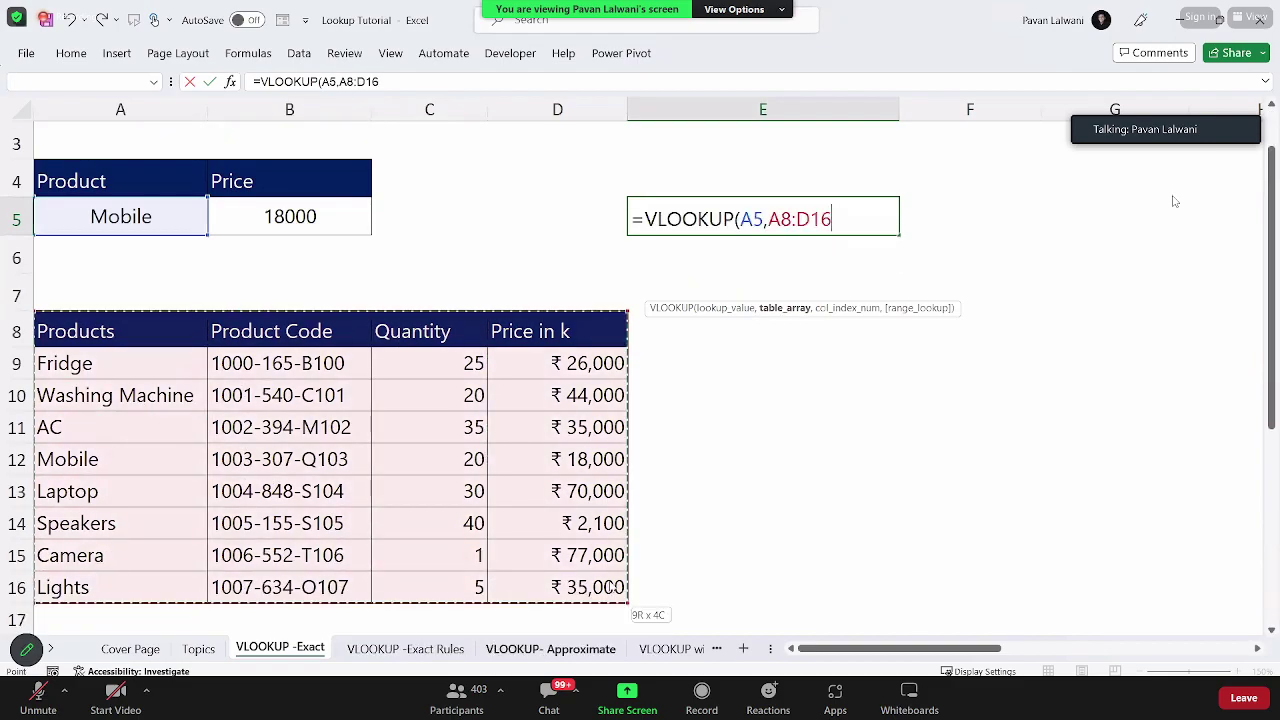
type(",")
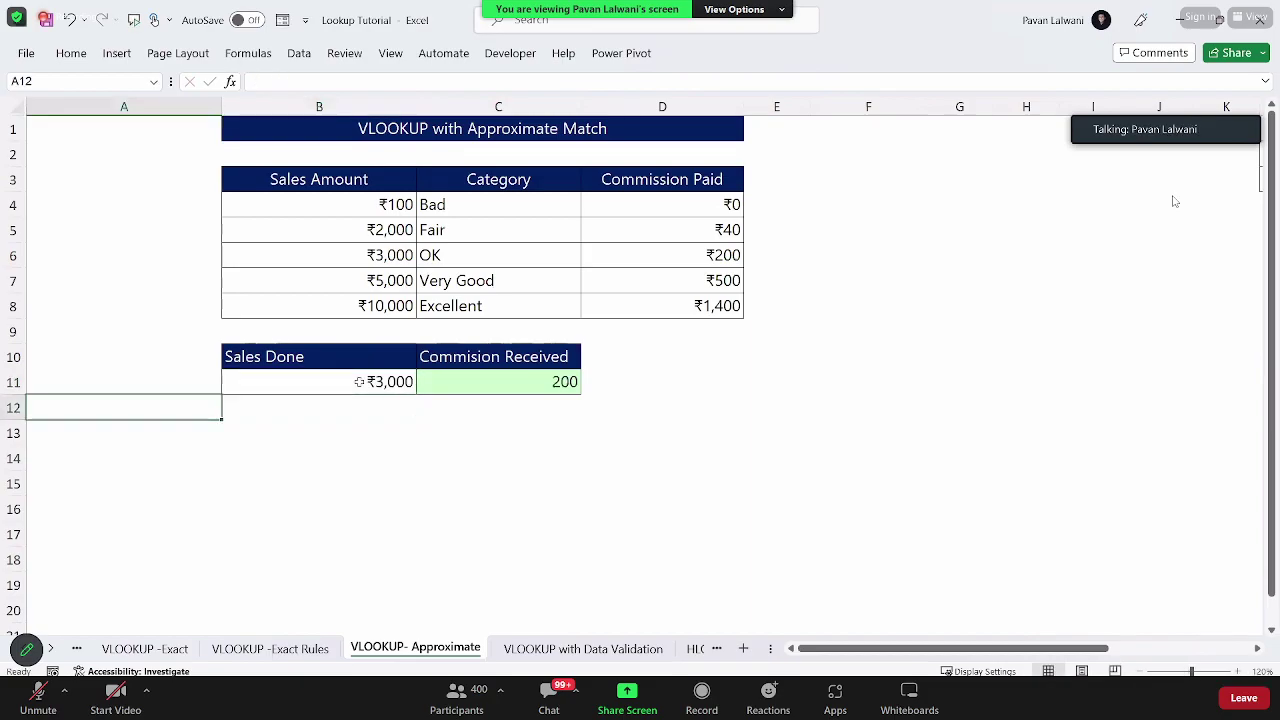
Step: Change the Sales Done amount in B11 to 9,999 to test the approximate match
scroll(889, 447, "up", 3)
left_click(545, 480)
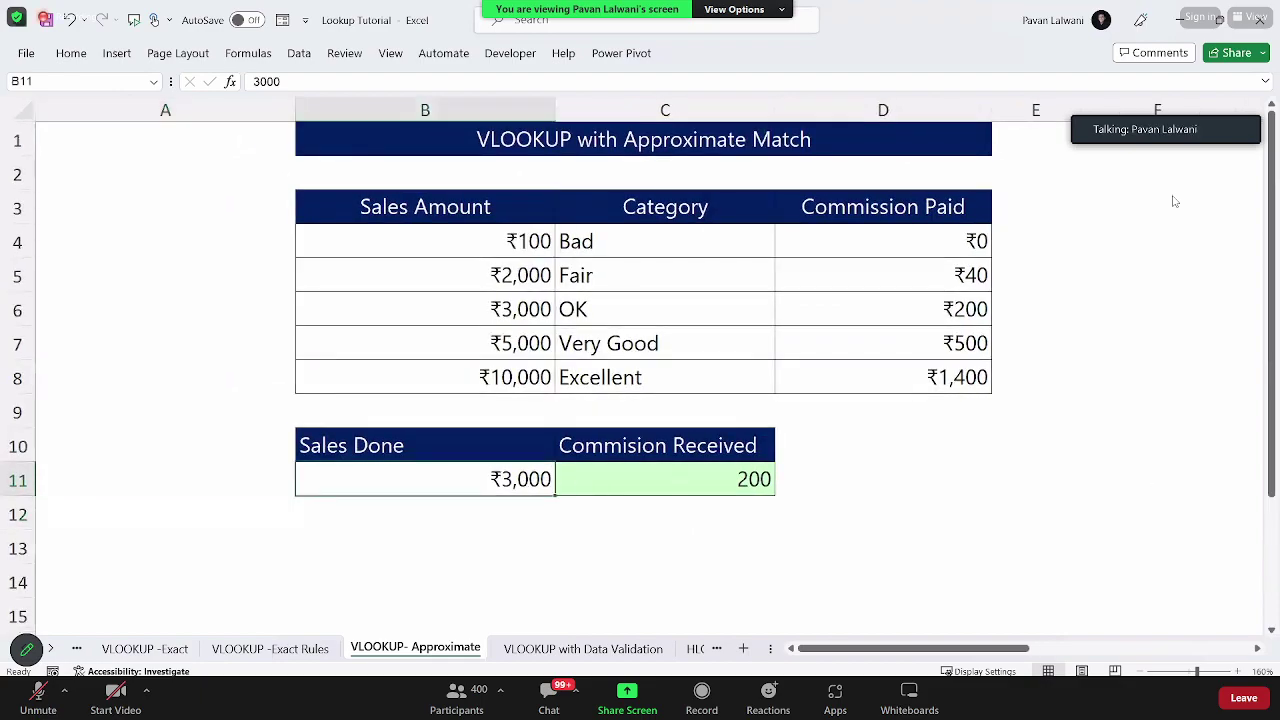
type("9999")
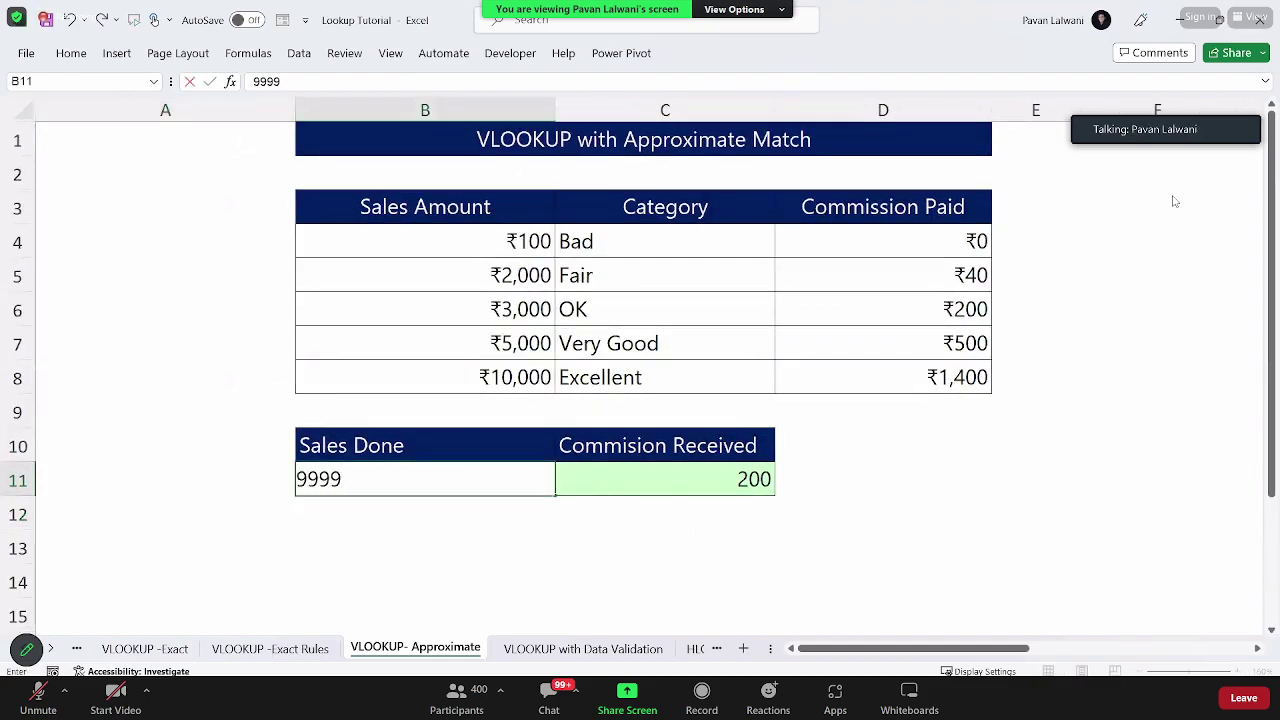
key("Return")
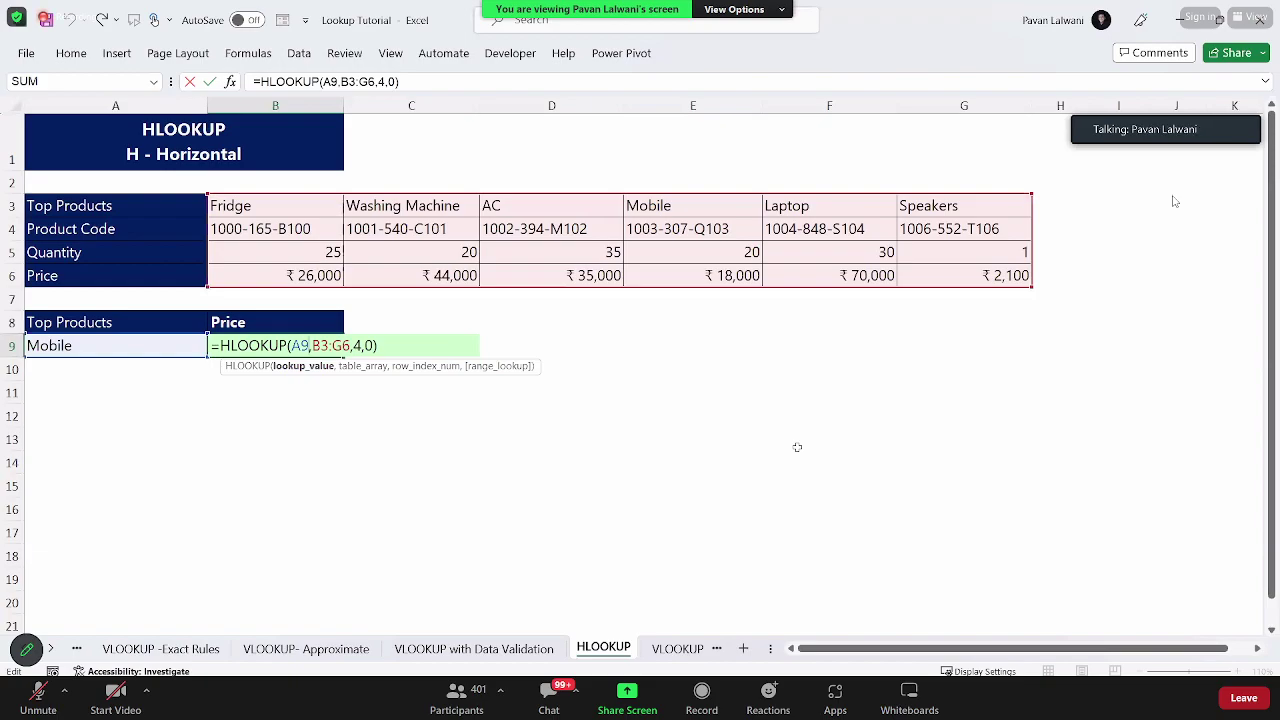
Step: Fill the HLOOKUP across rows 9–17, change A13 from AC to Mobile, and reopen B9's formula
key("ctrl+Return")
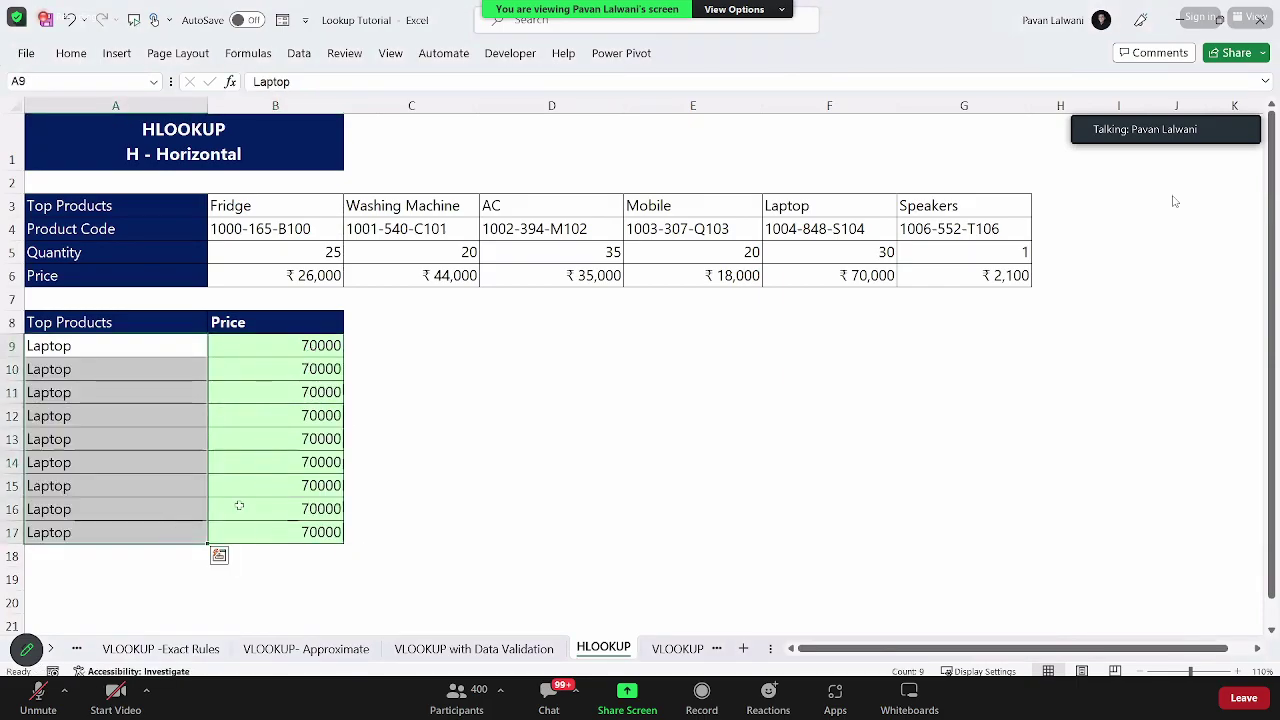
left_click(166, 443)
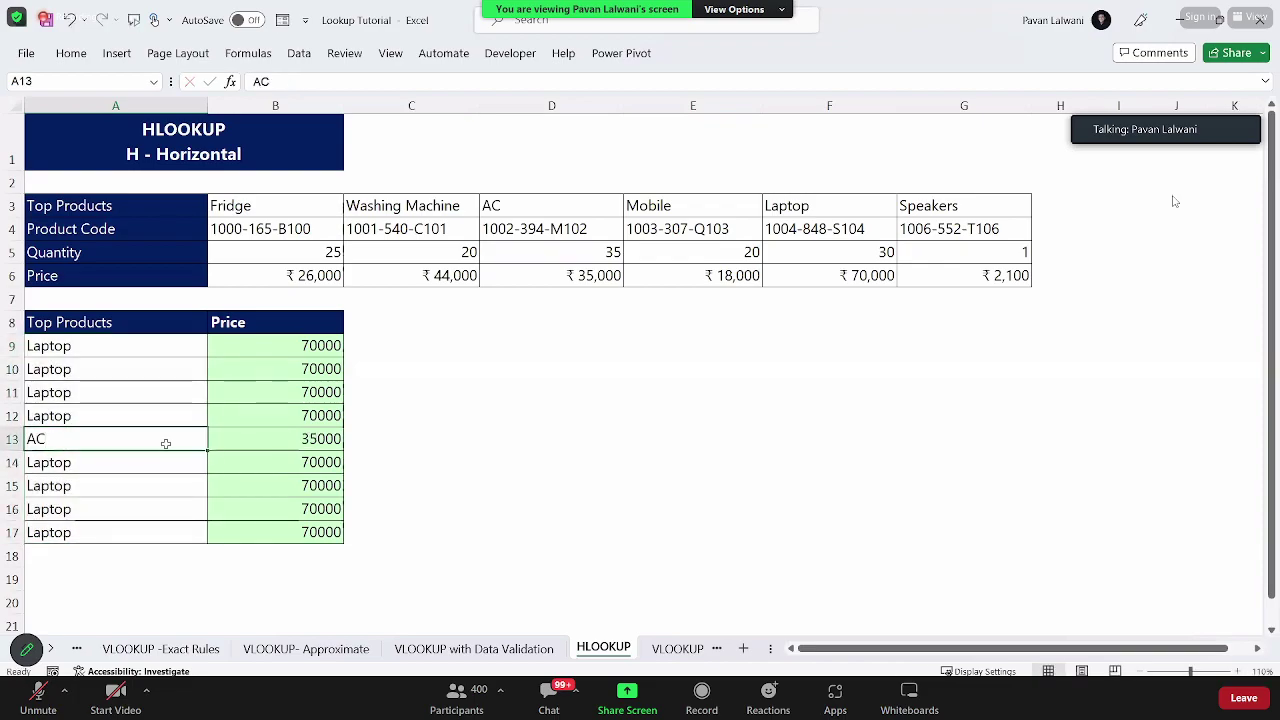
key("BackSpace")
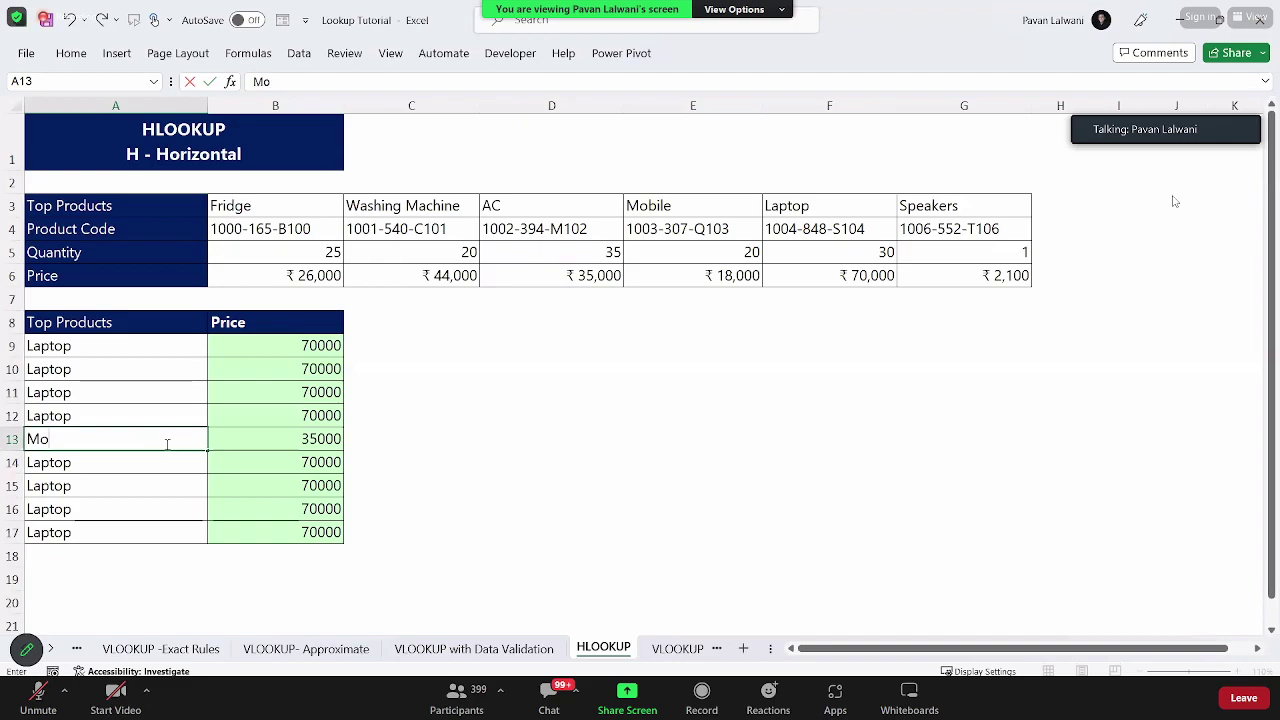
type("Mobile")
key("Return")
left_click(290, 343)
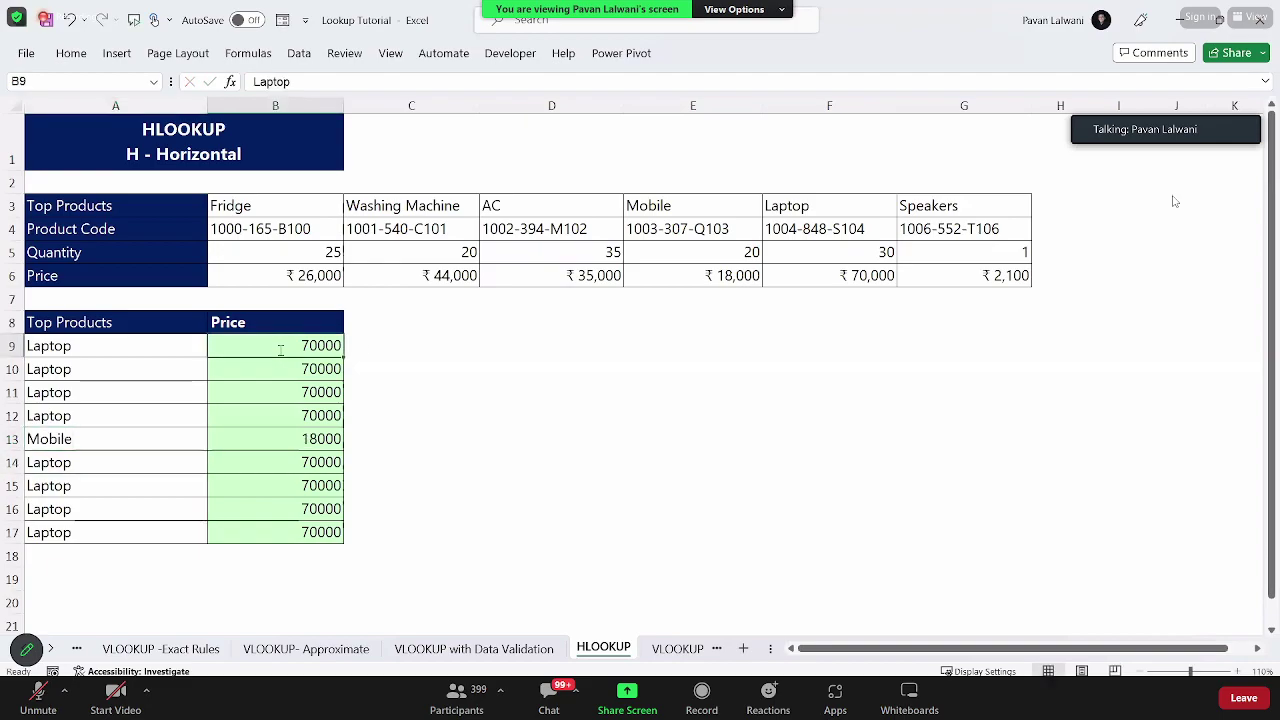
key("F2")
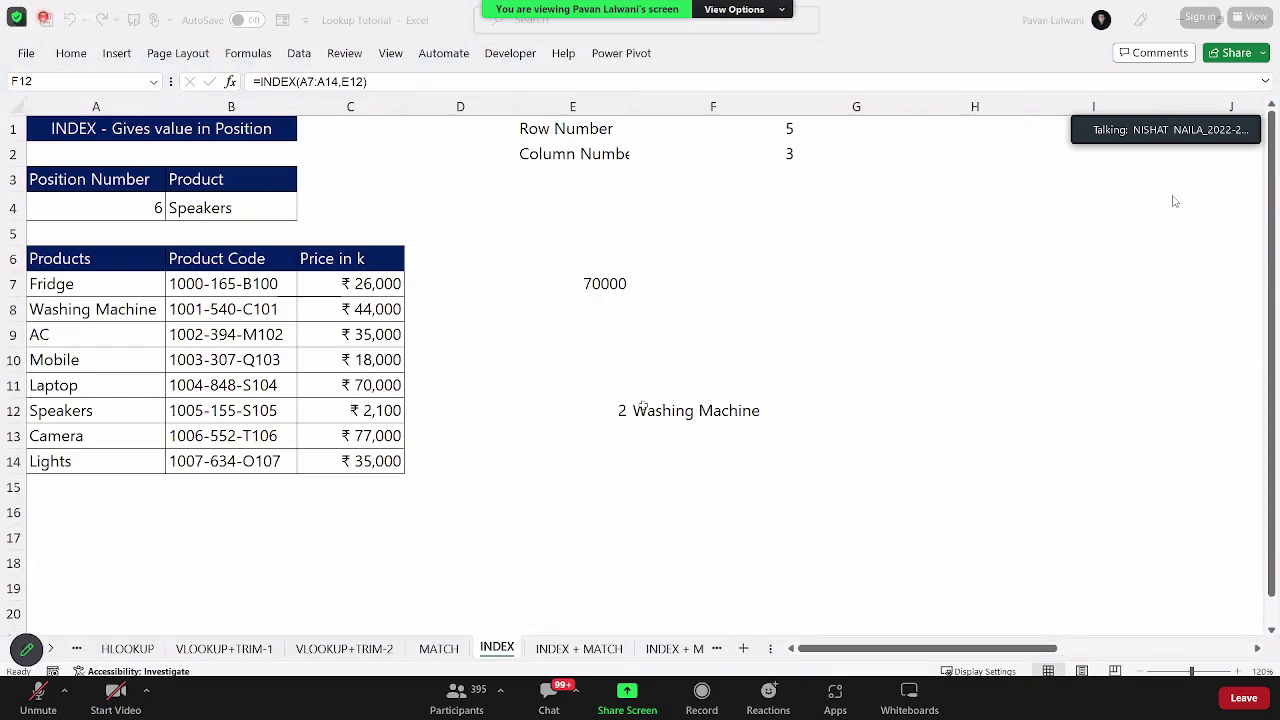
Step: Widen column E so 'Column Number' fits, then switch to the VLOOKUP -Exact sheet
left_click(680, 418)
left_click_drag(629, 106, 691, 106)
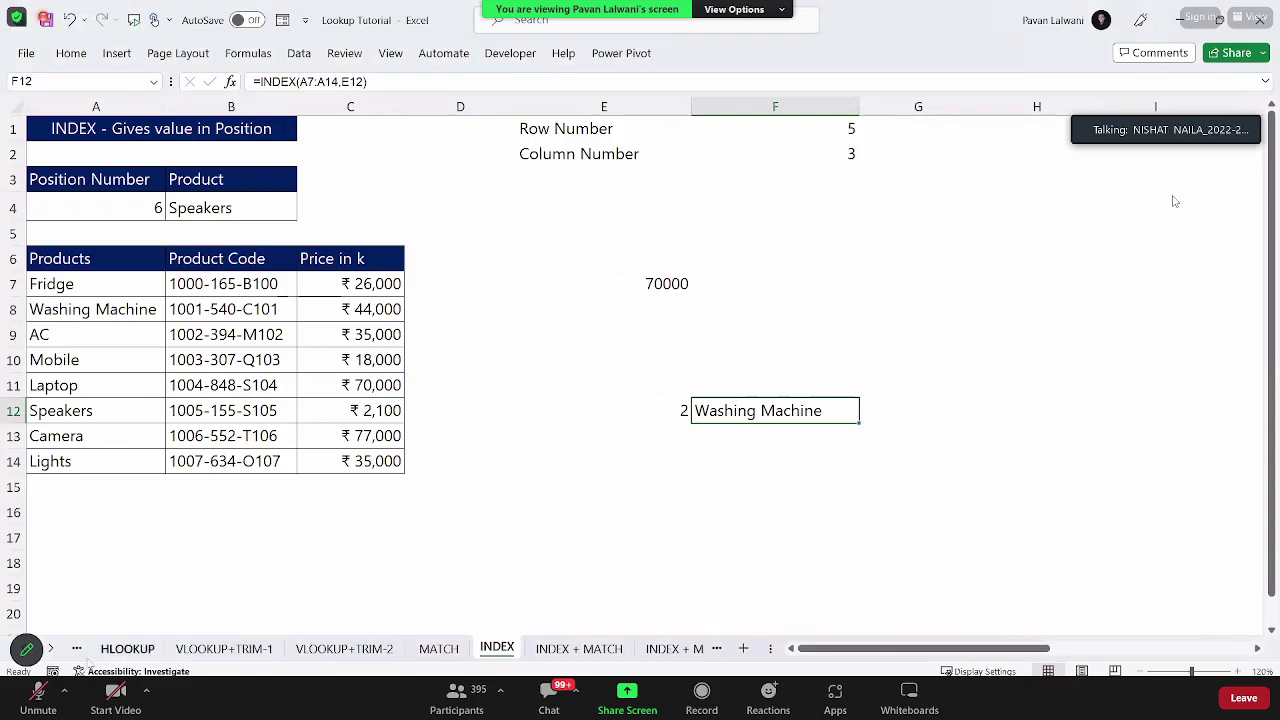
scroll(400, 648, "up", 3)
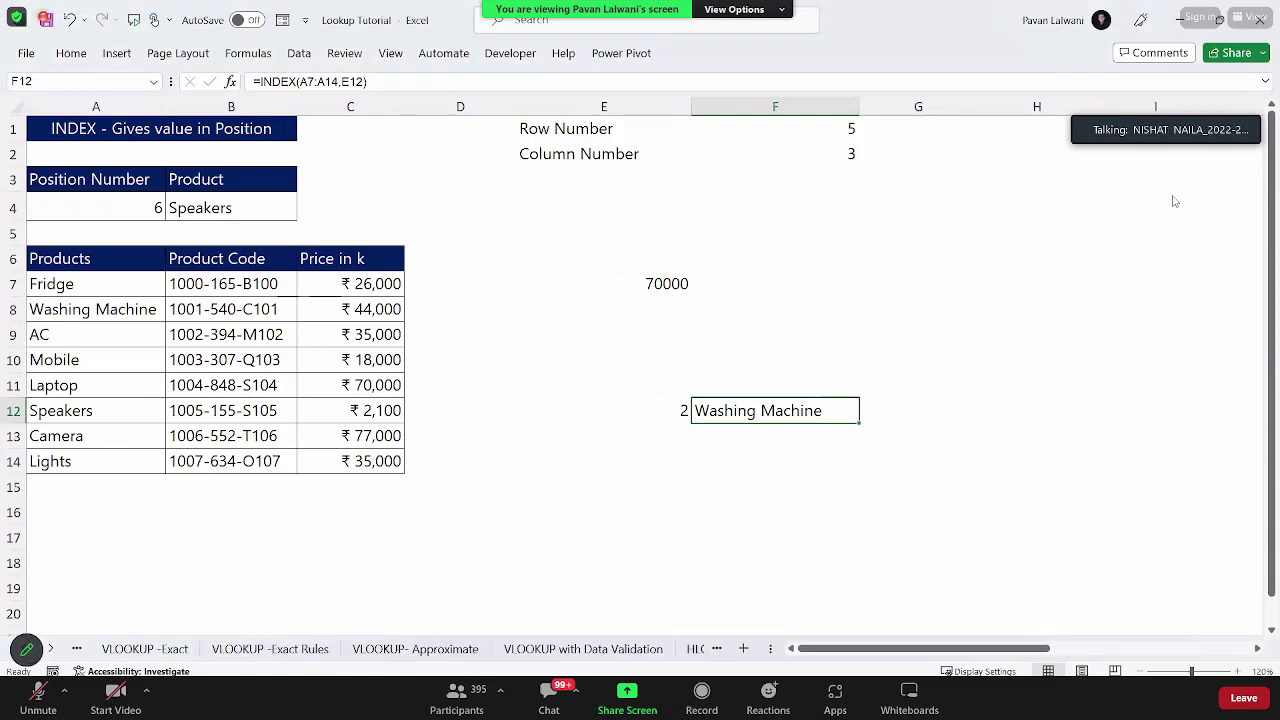
left_click(144, 648)
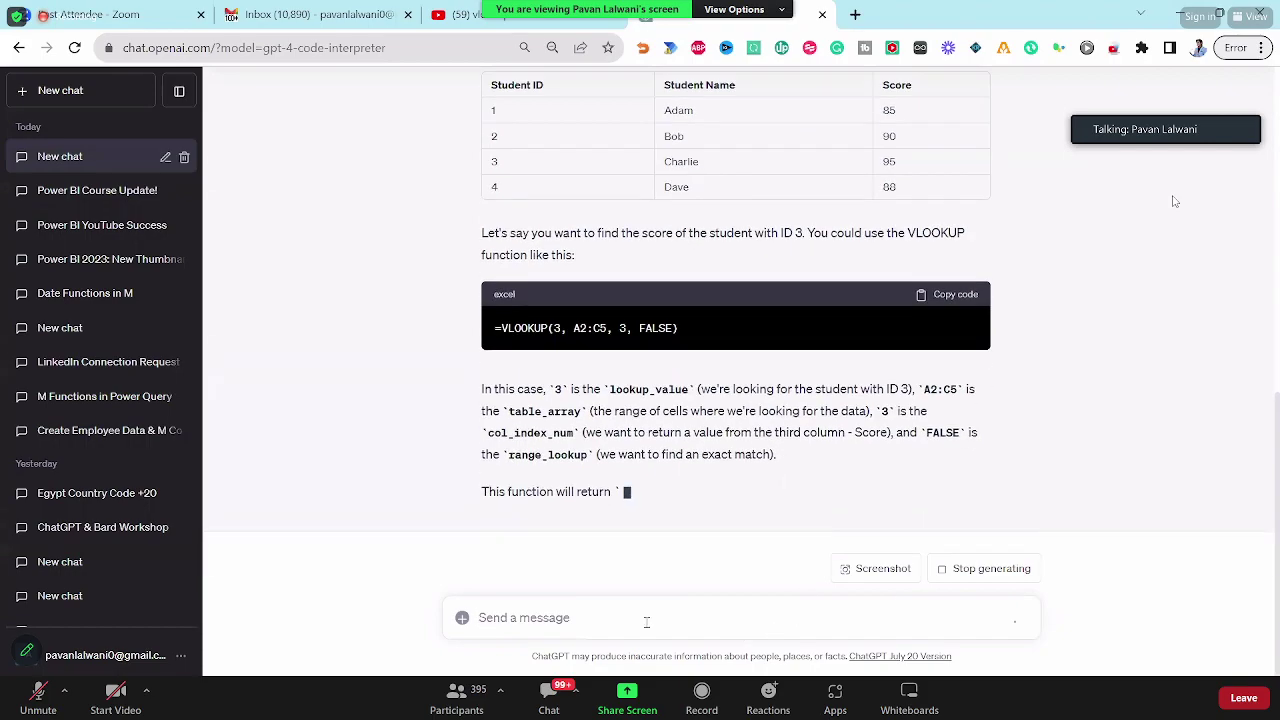
Step: Ask ChatGPT 'explain me the index function' and let it answer
type("explain me the index function")
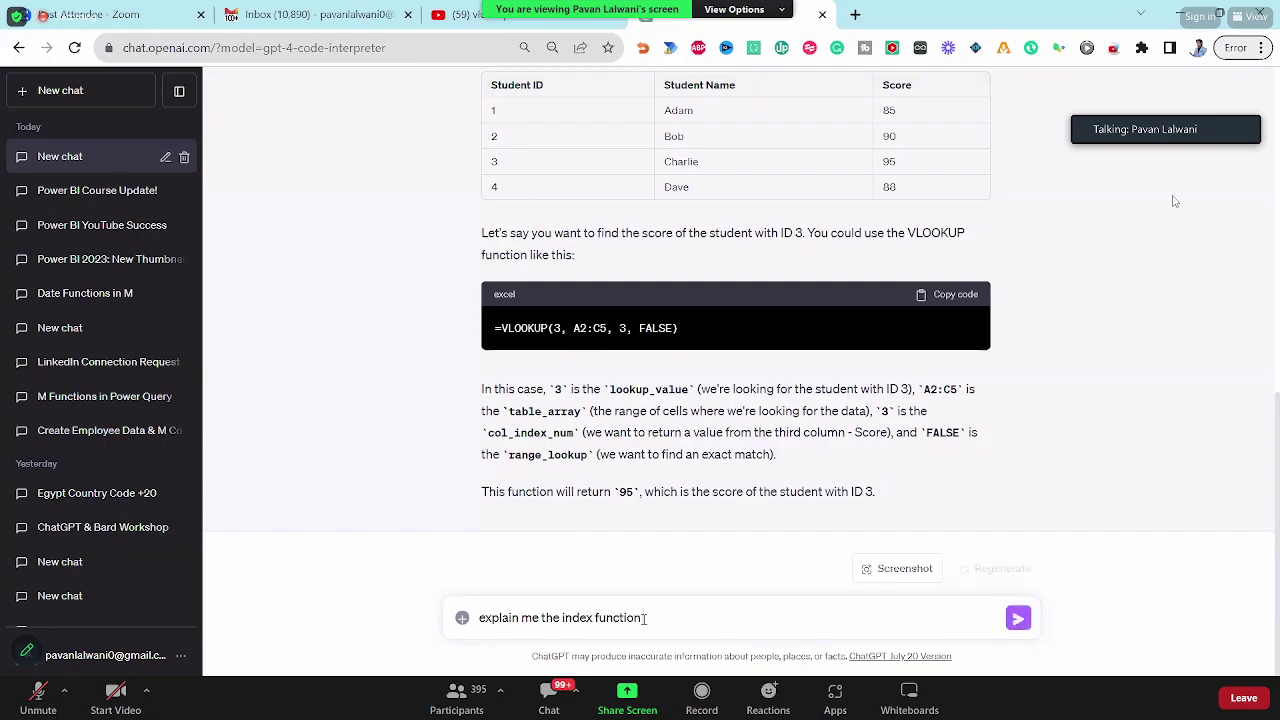
key("Return")
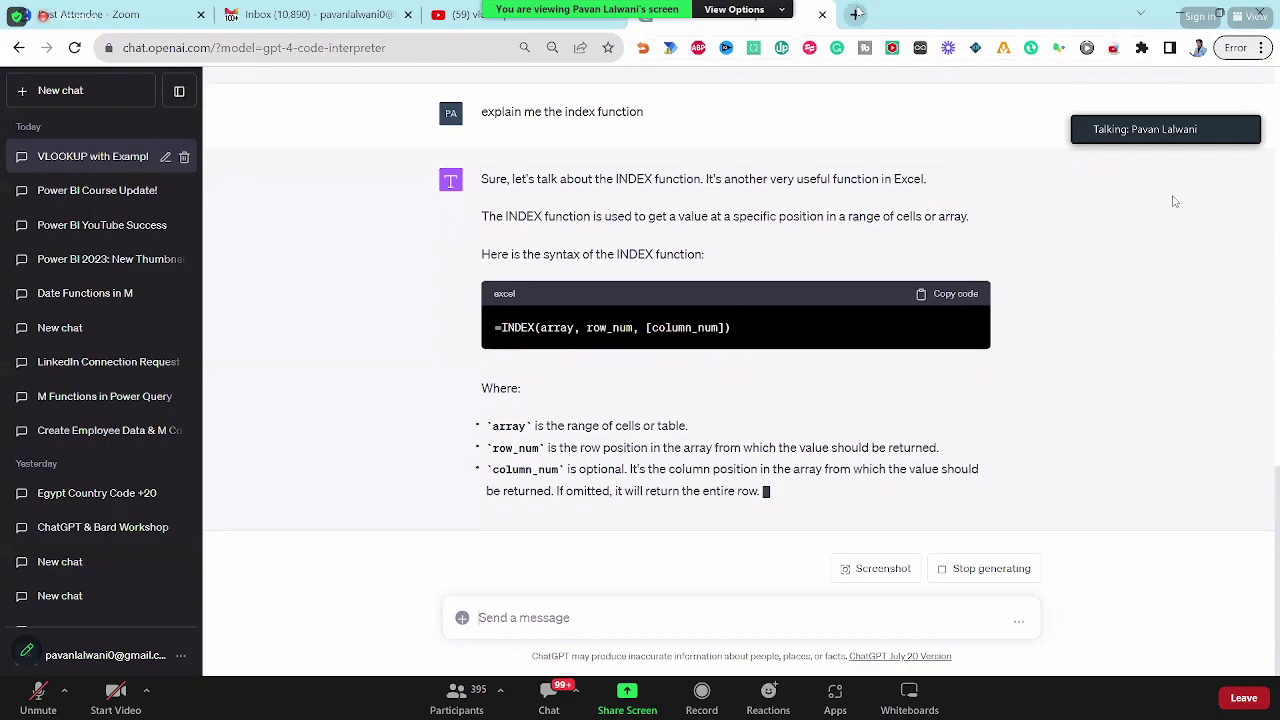
key("ctrl+t")
Step: Search YouTube for the presenter's channel, pause its featured video, and list its uploaded videos
left_click(486, 15)
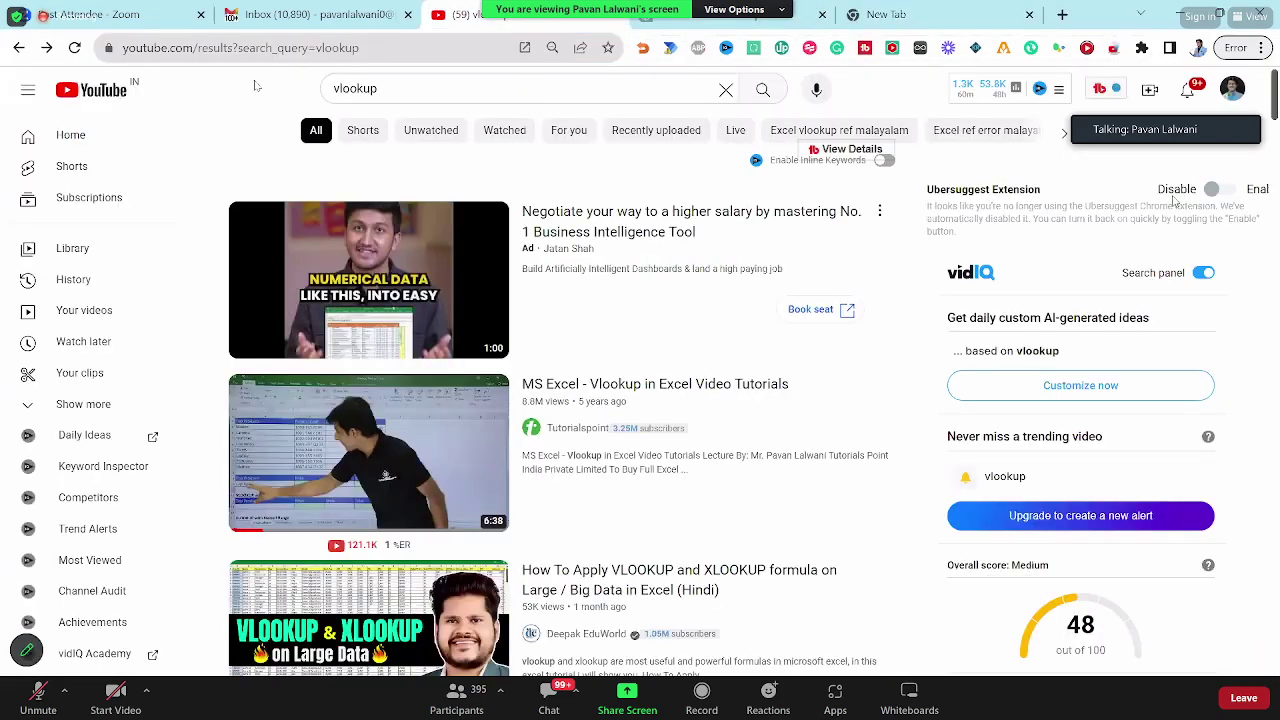
key("slash")
type("Pavan Lalw")
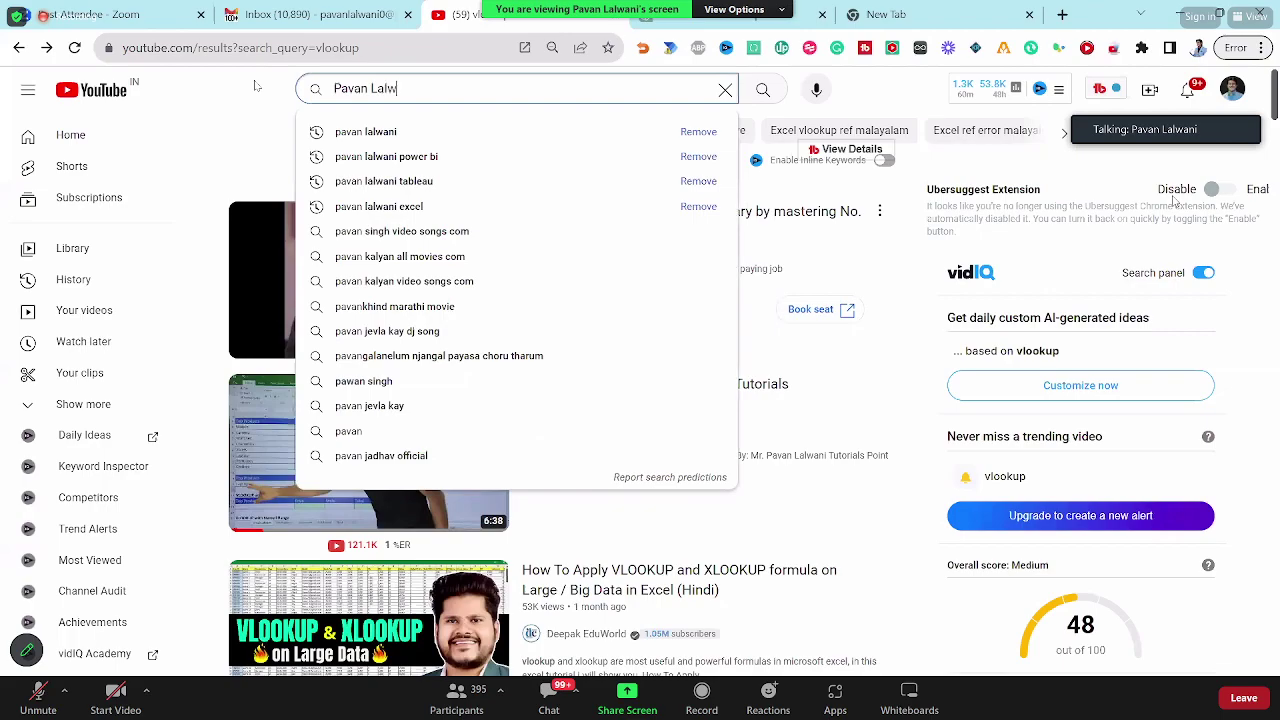
type("ani")
key("Return")
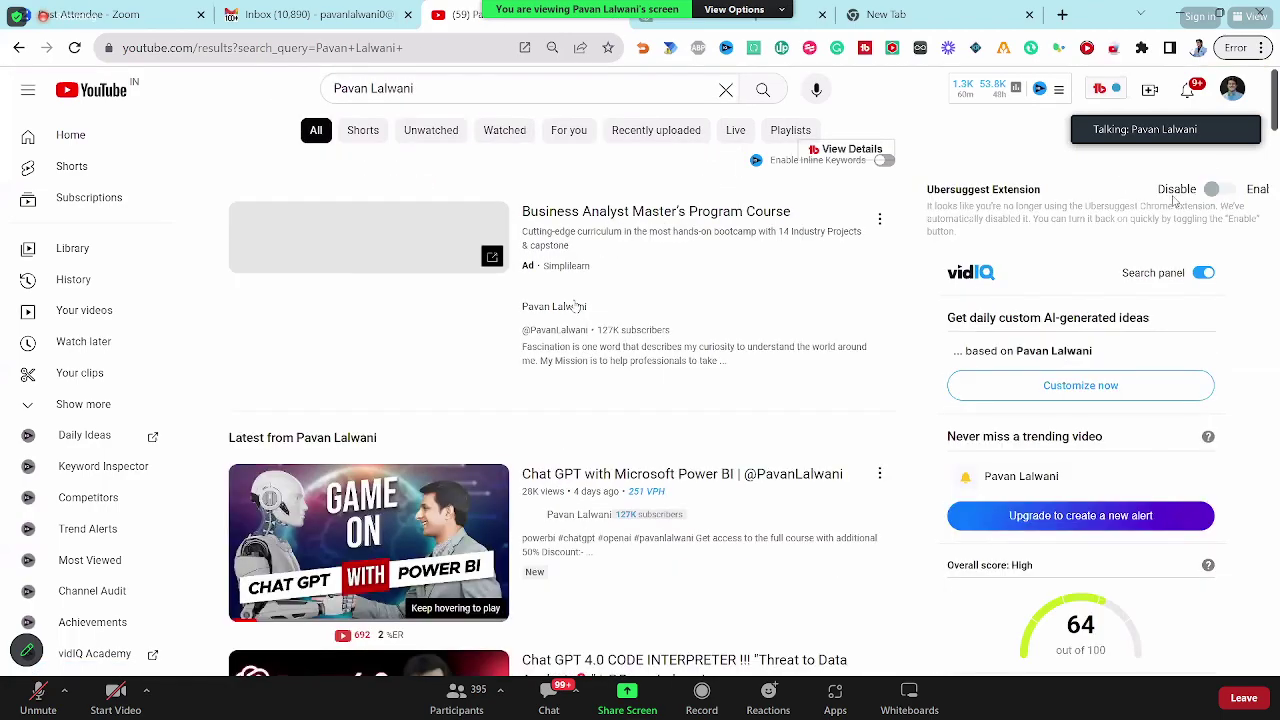
left_click(575, 306)
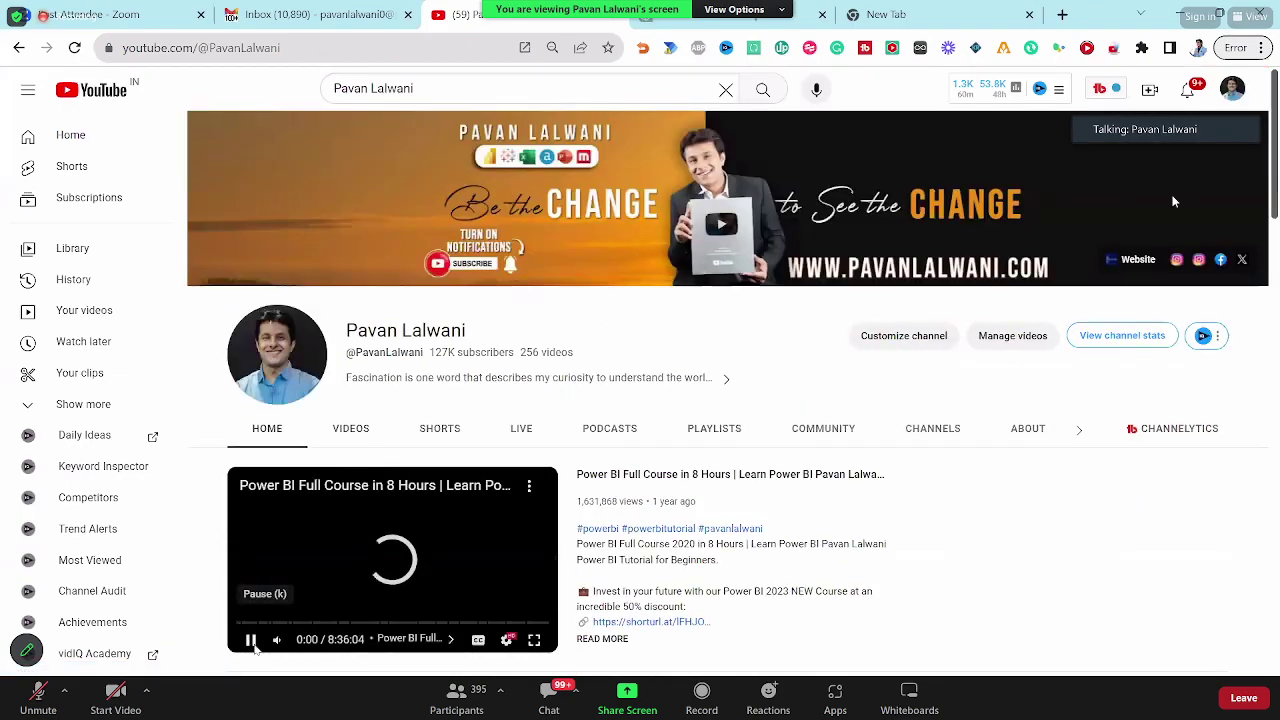
left_click(252, 642)
left_click(367, 435)
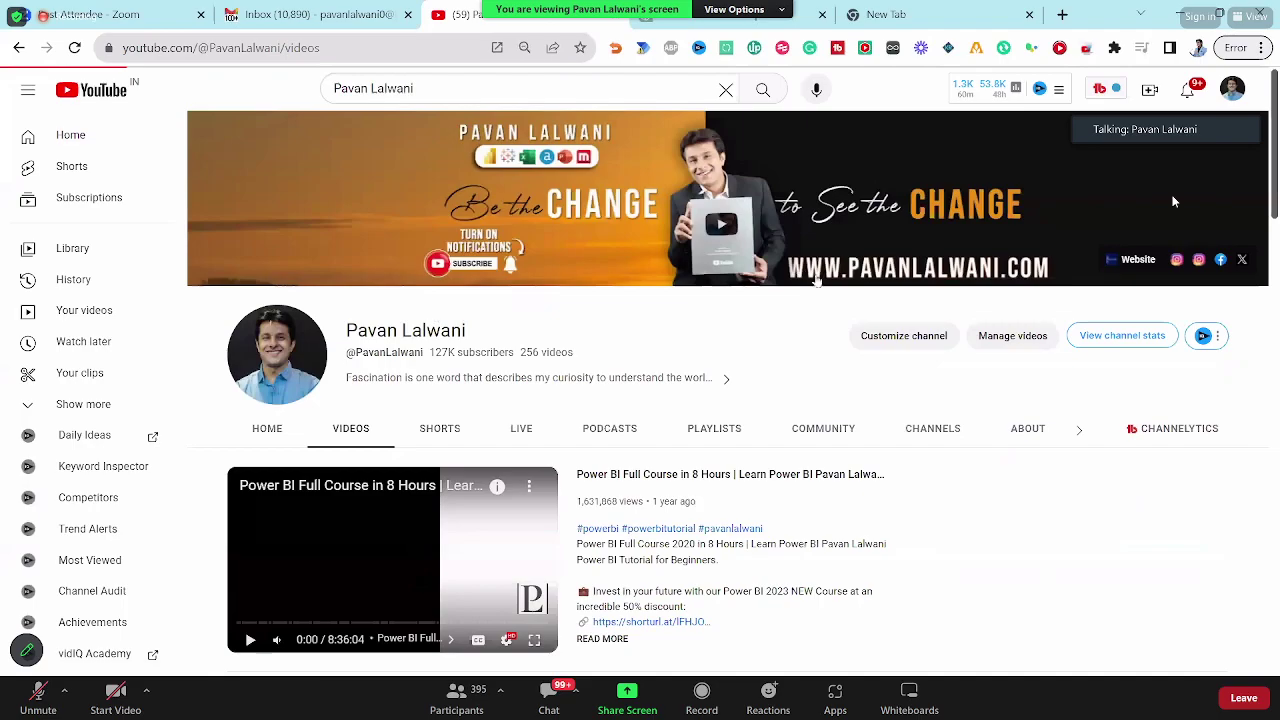
scroll(1174, 200, "down", 4)
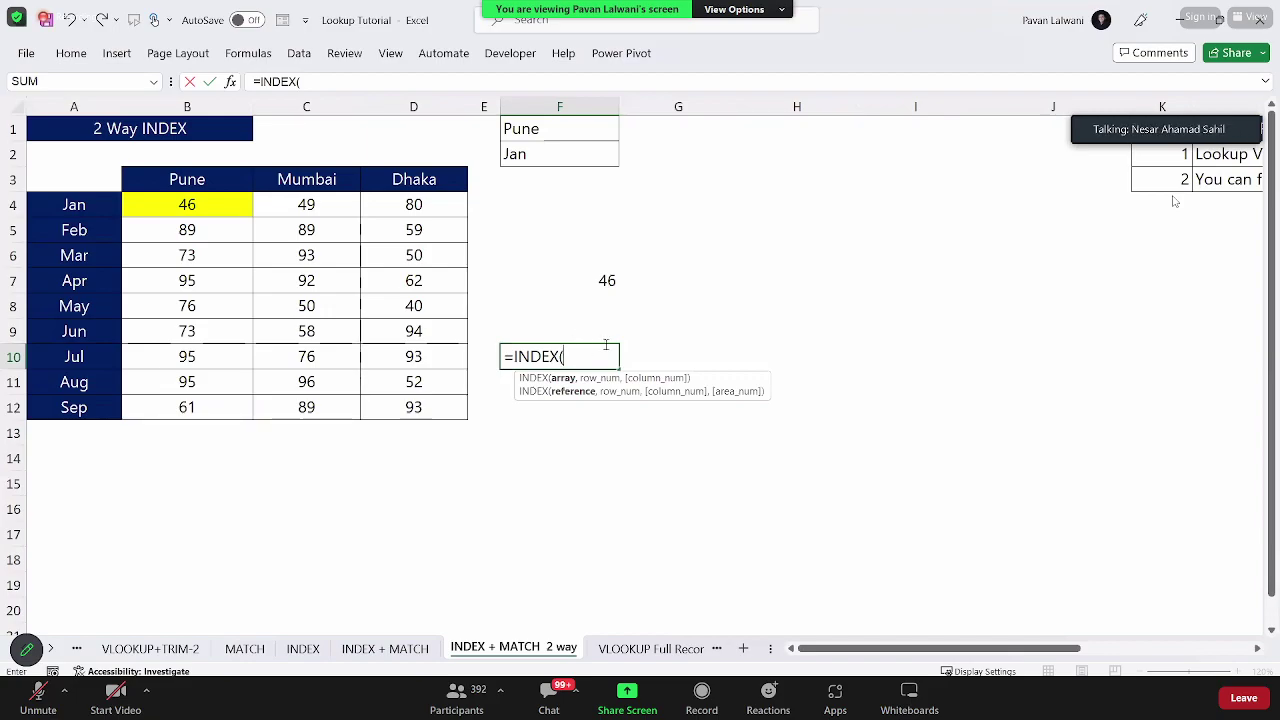
Step: Set B4:D12 as the INDEX array in F10 and annotate the row_num and column_num arguments
left_click_drag(168, 208, 415, 408)
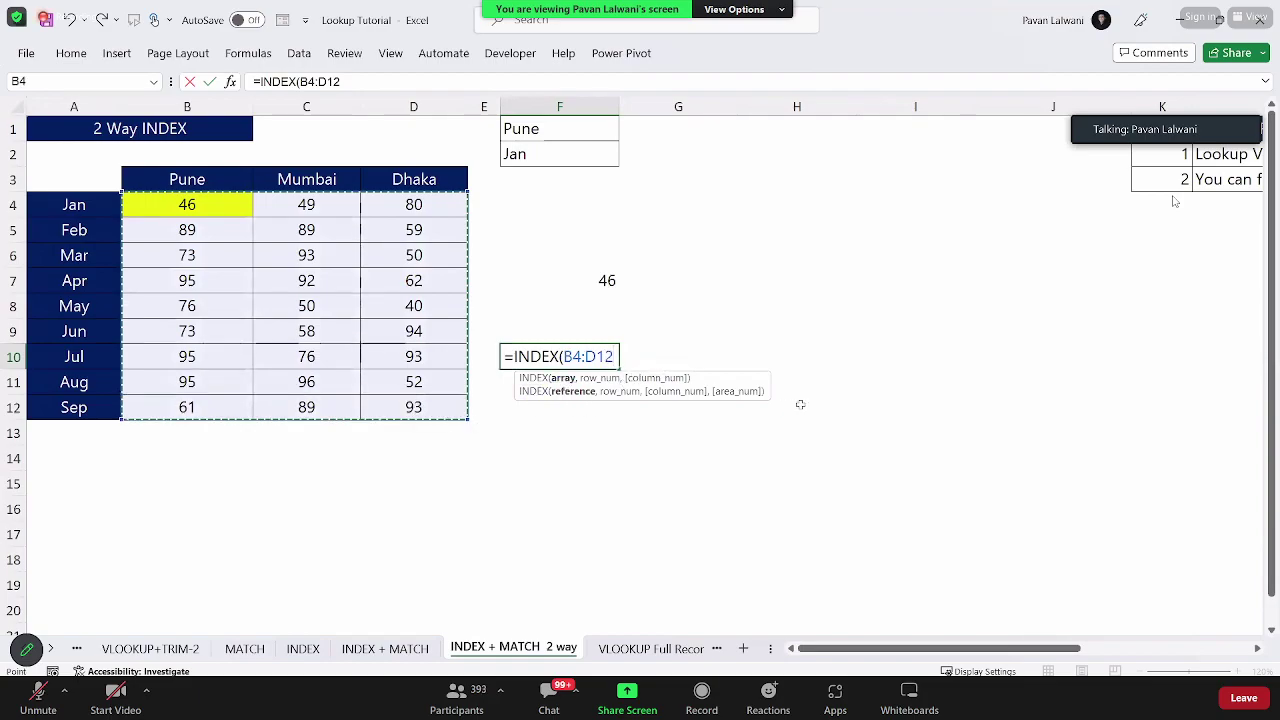
type(",")
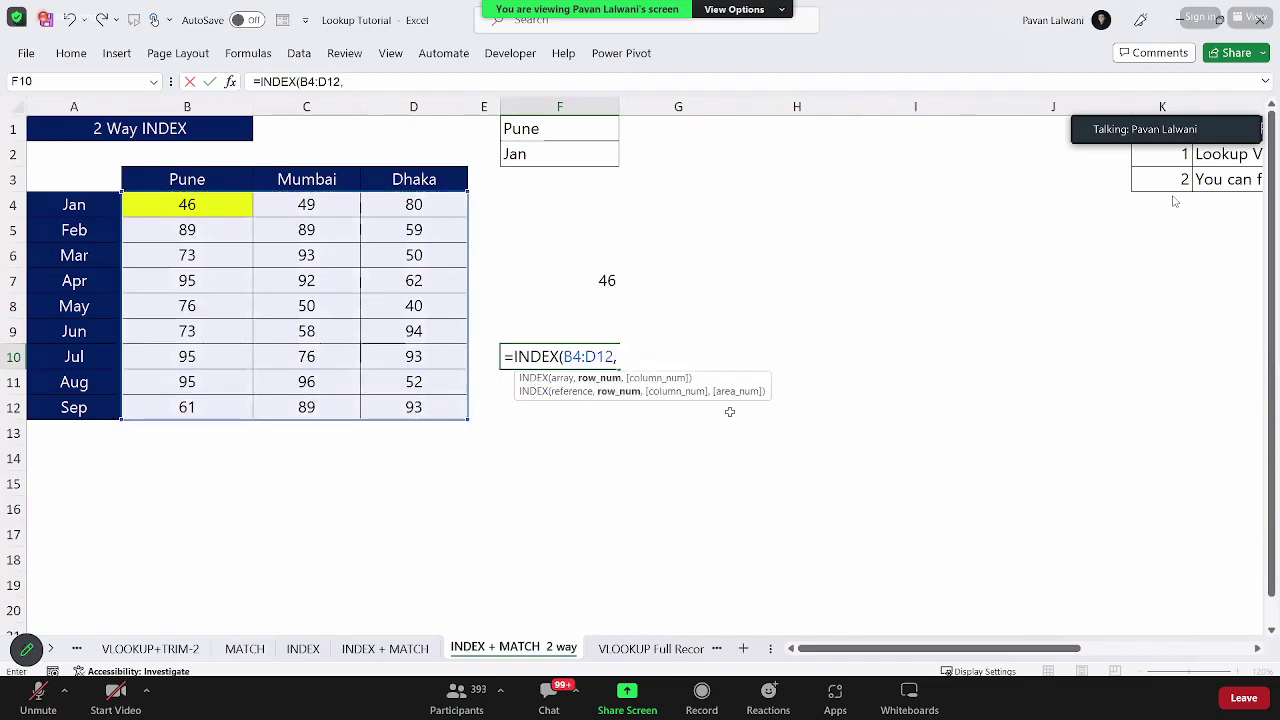
left_click_drag(603, 385, 603, 532)
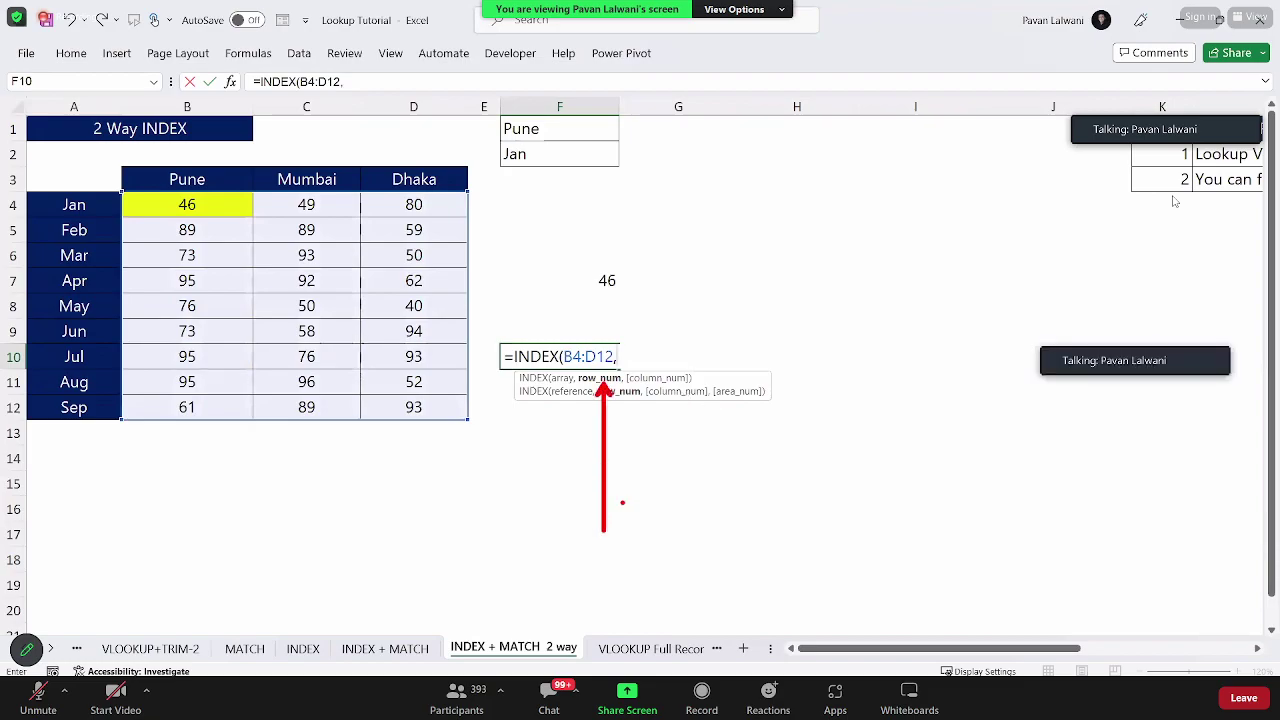
left_click_drag(660, 376, 754, 218)
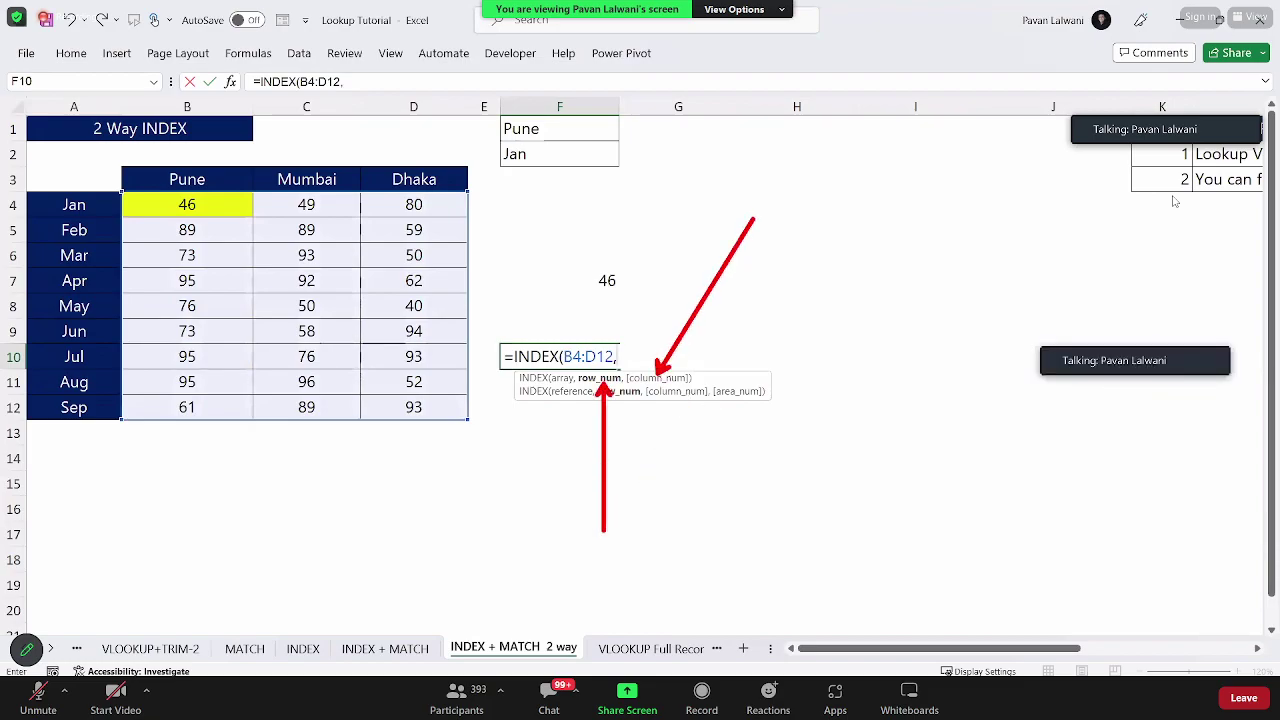
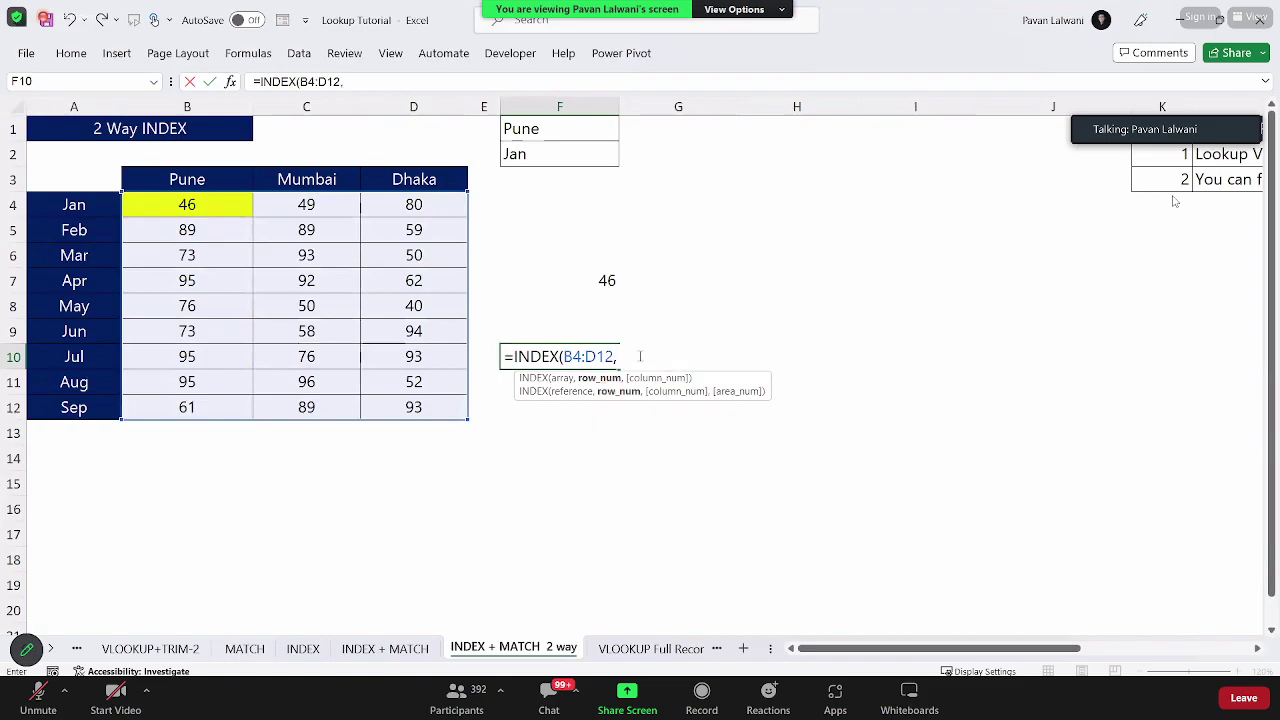
Step: Add MATCH(F2,A4:A12,0) as the row argument of F10's INDEX formula
type("Match")
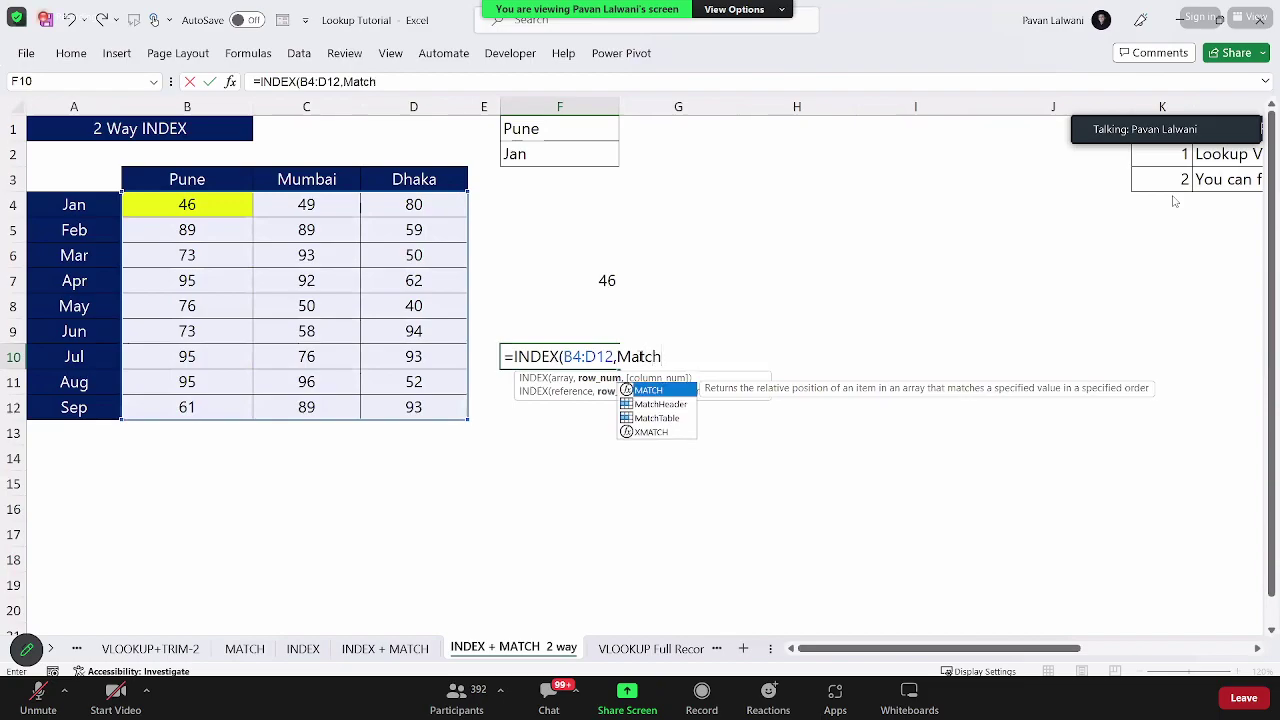
key("Tab")
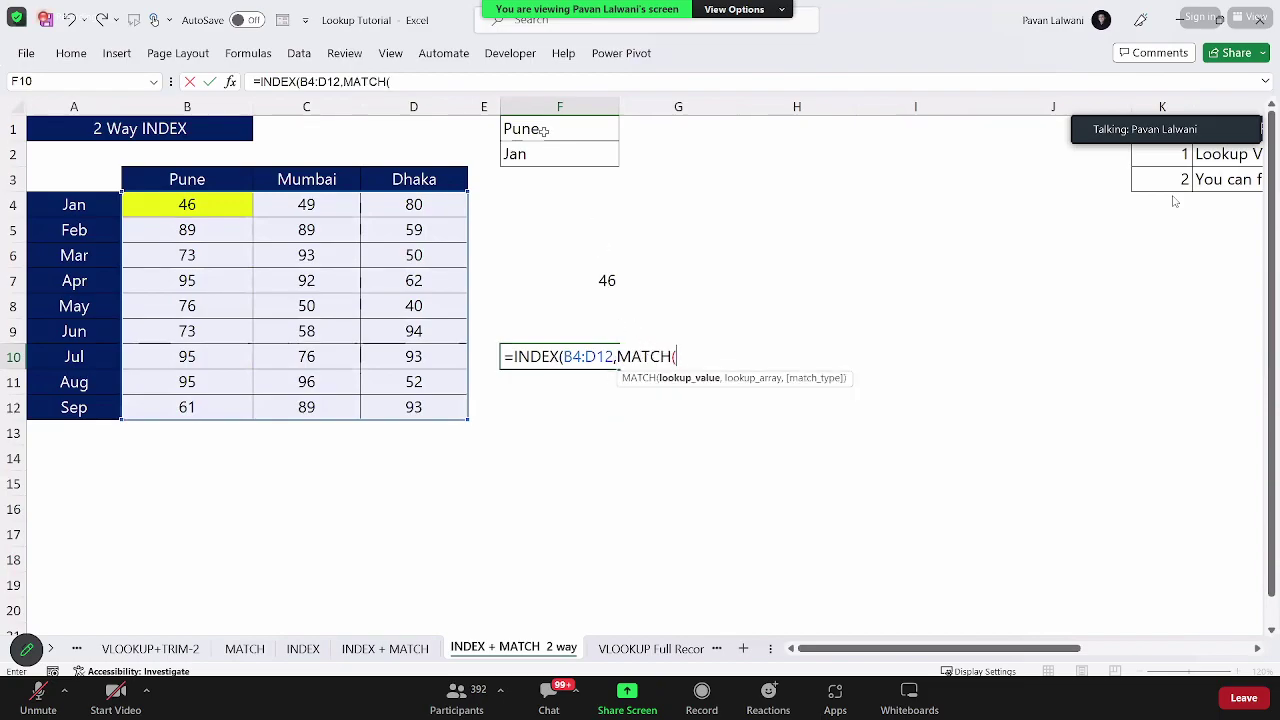
left_click(541, 154)
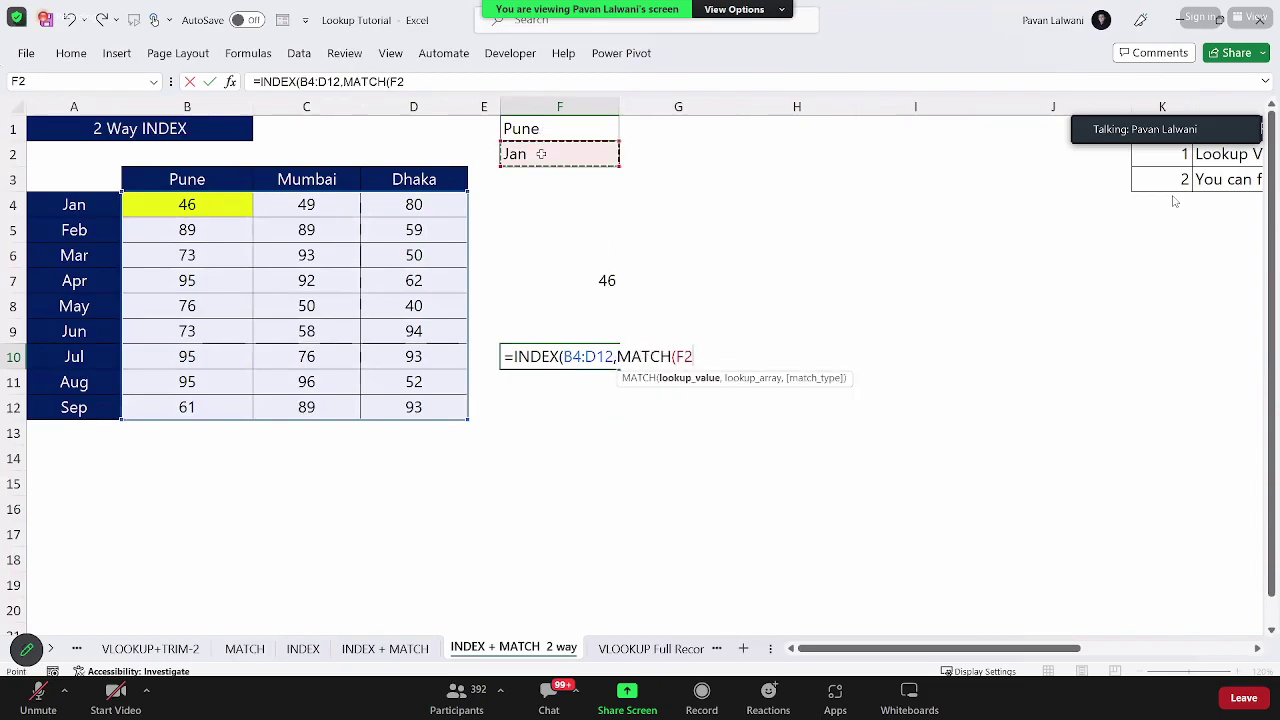
type(",")
left_click_drag(90, 200, 88, 406)
type(",0)")
type(",")
type("Match")
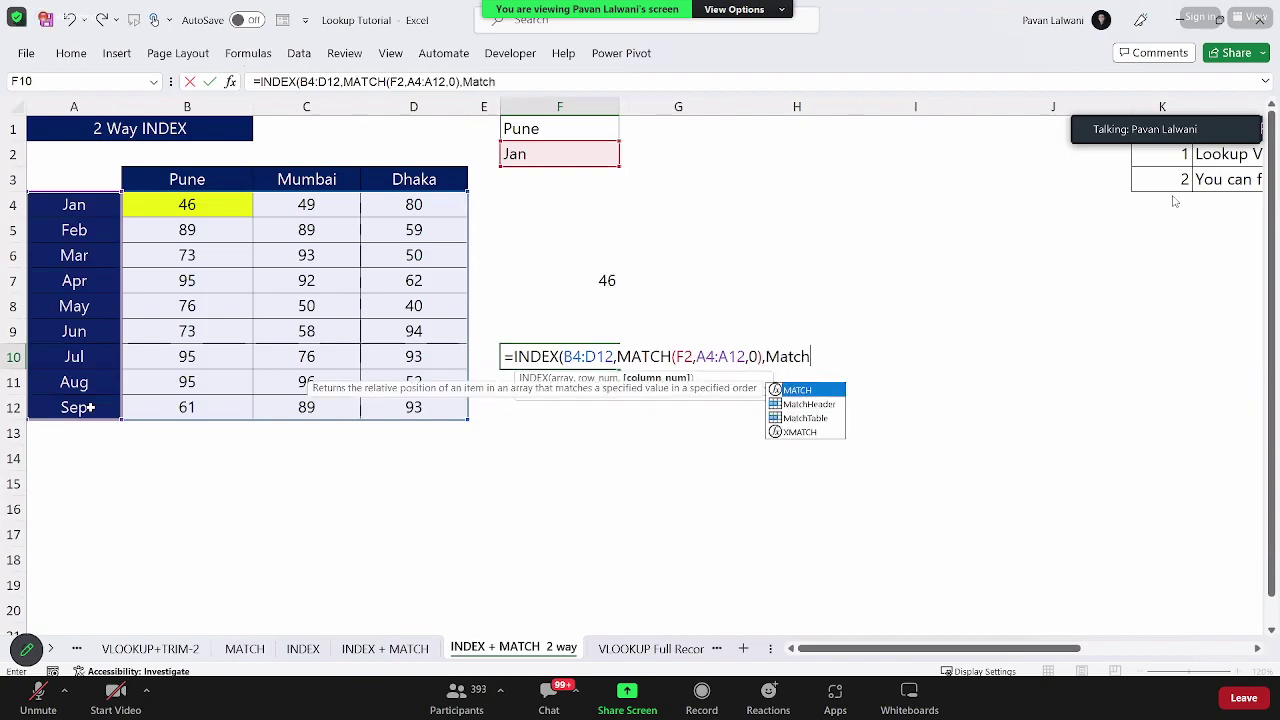
Step: Add MATCH(F1,B3:D3,0) as the column argument and commit the formula, returning 46
key("Tab")
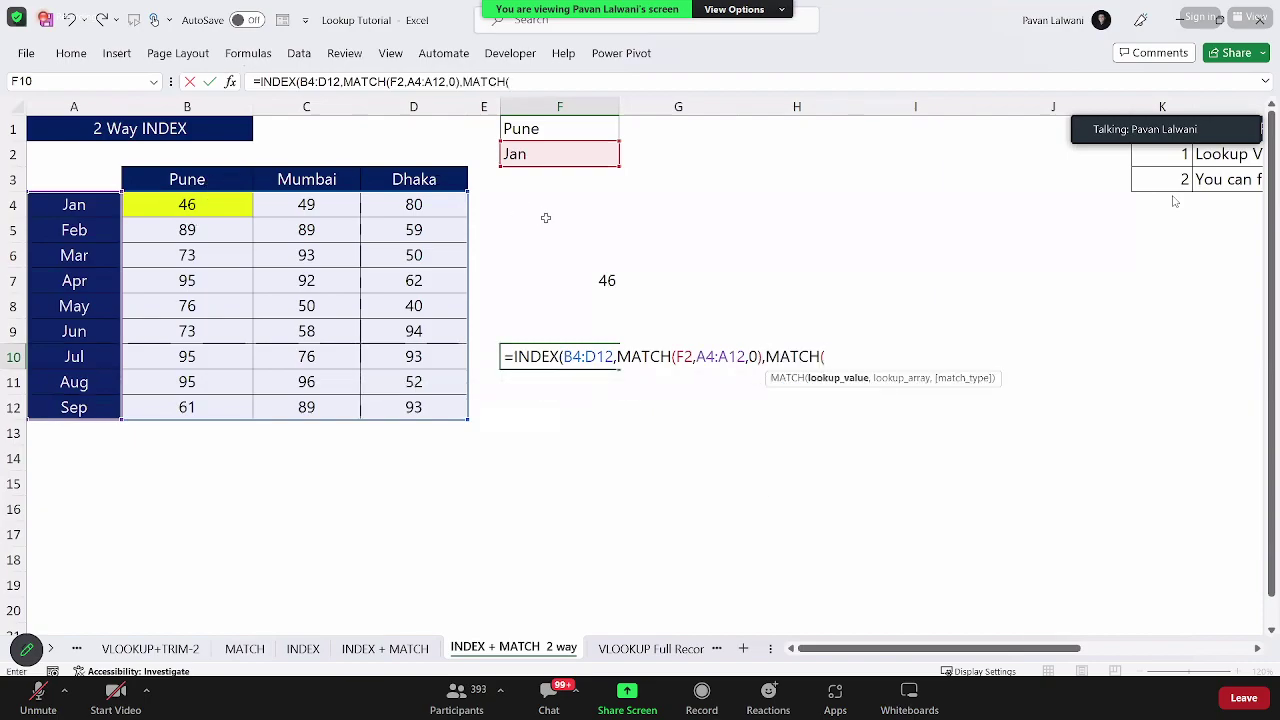
left_click(553, 129)
type(",")
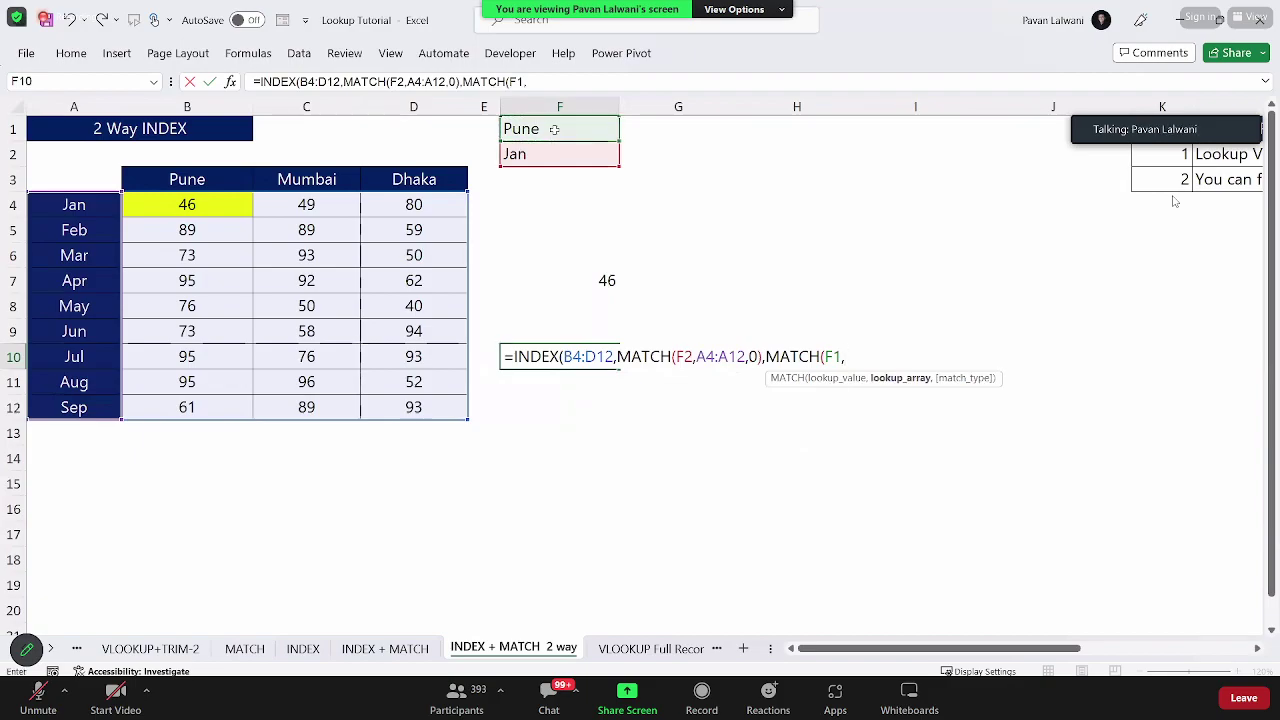
left_click_drag(180, 179, 401, 178)
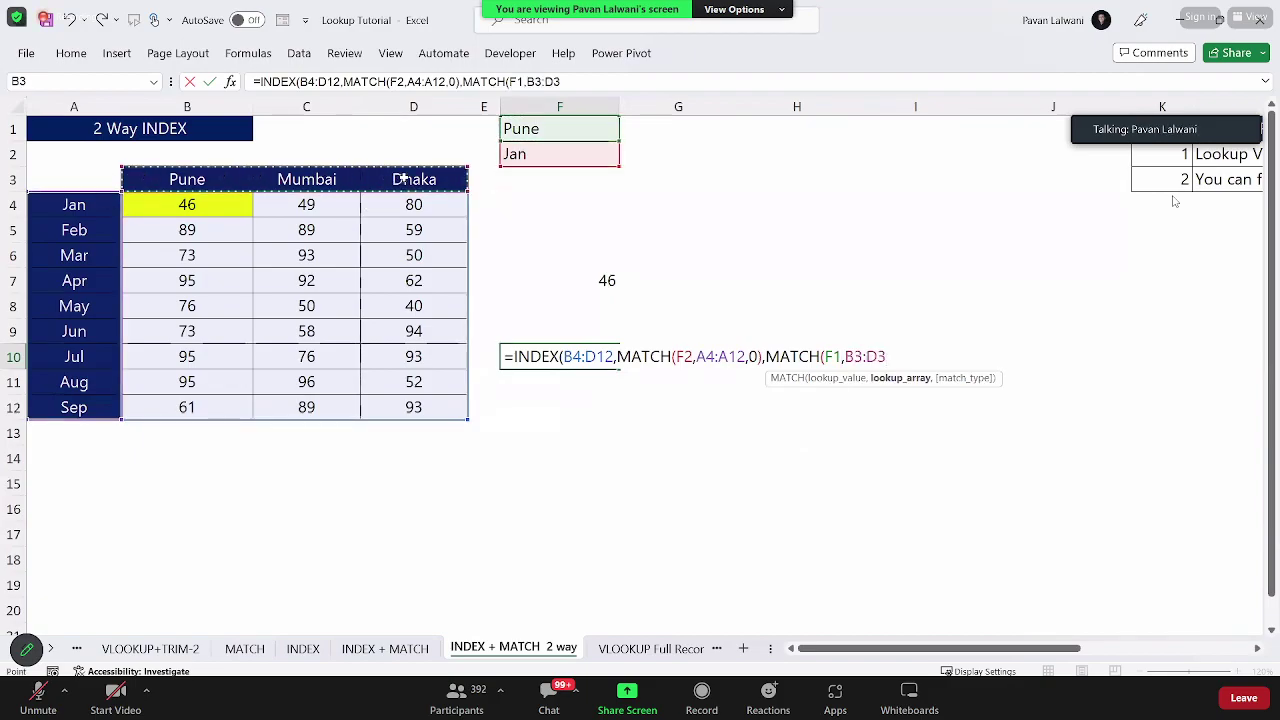
type(",0)")
key("Return")
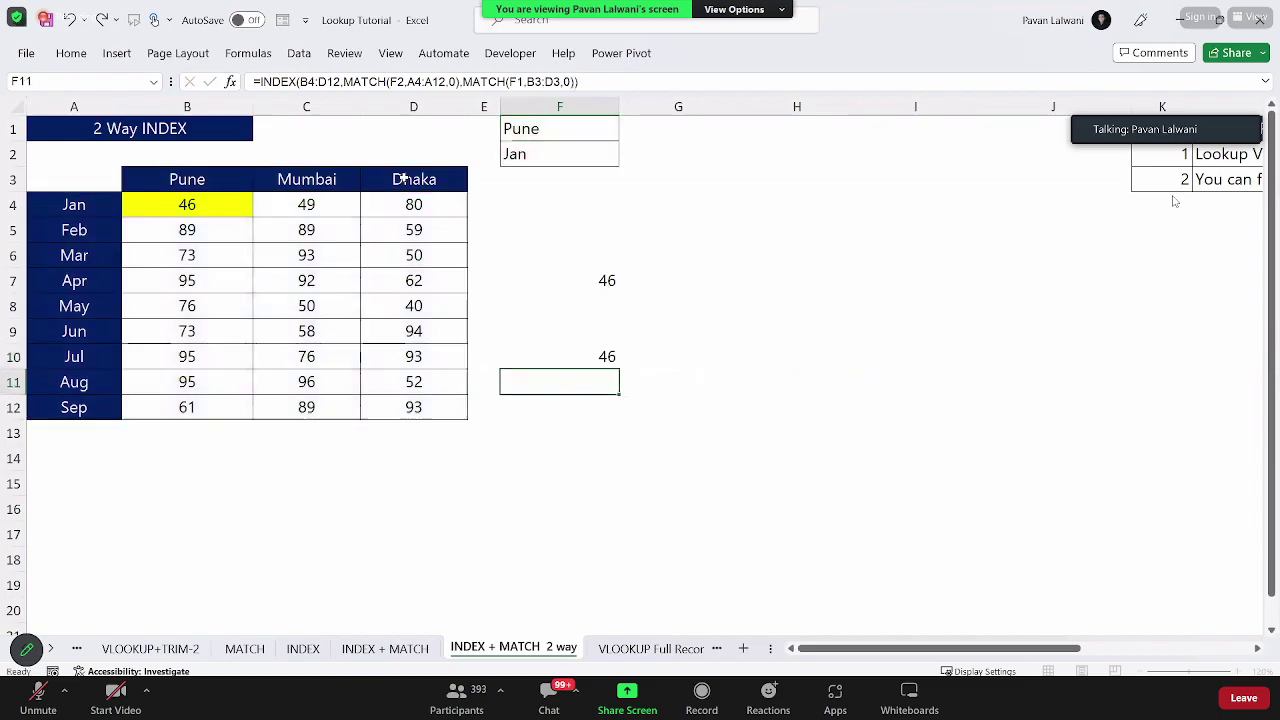
double_click(553, 357)
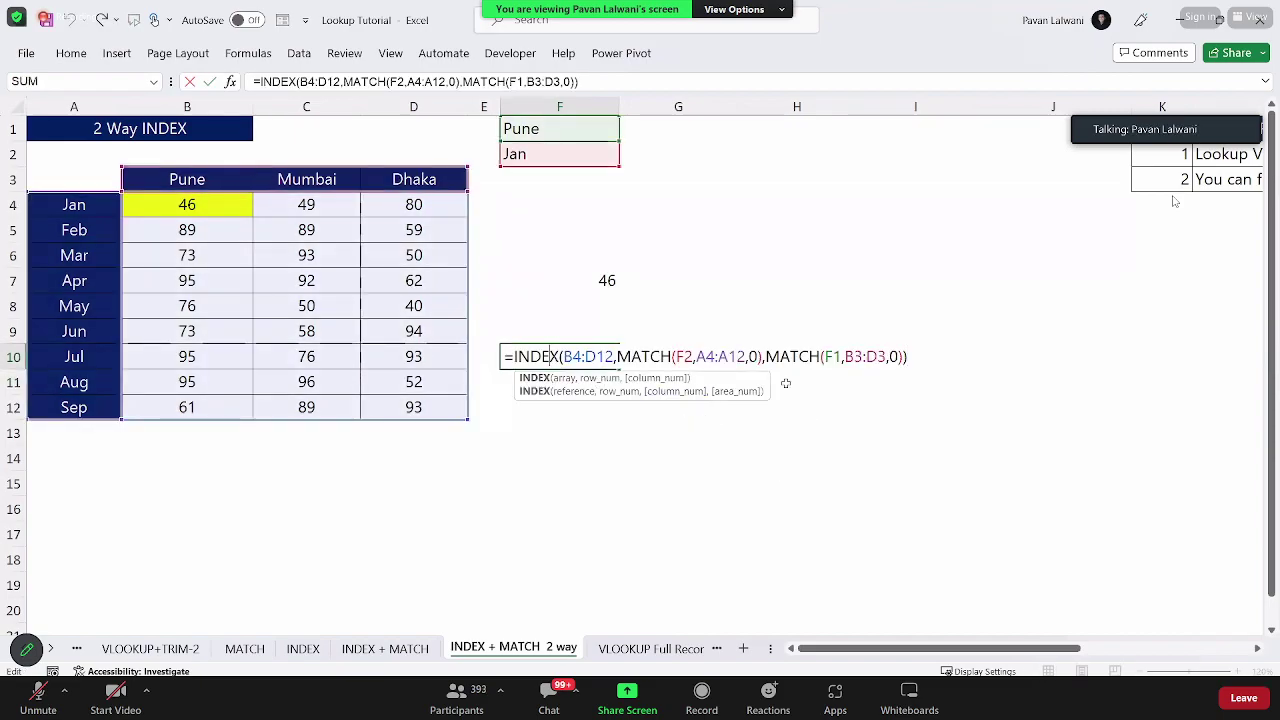
key("Escape")
Step: Enter =MATCH(F1,B3:D3,0) in H1 to find Pune's position among the city headers
left_click(828, 258)
left_click(705, 135)
left_click(787, 132)
type("=matc")
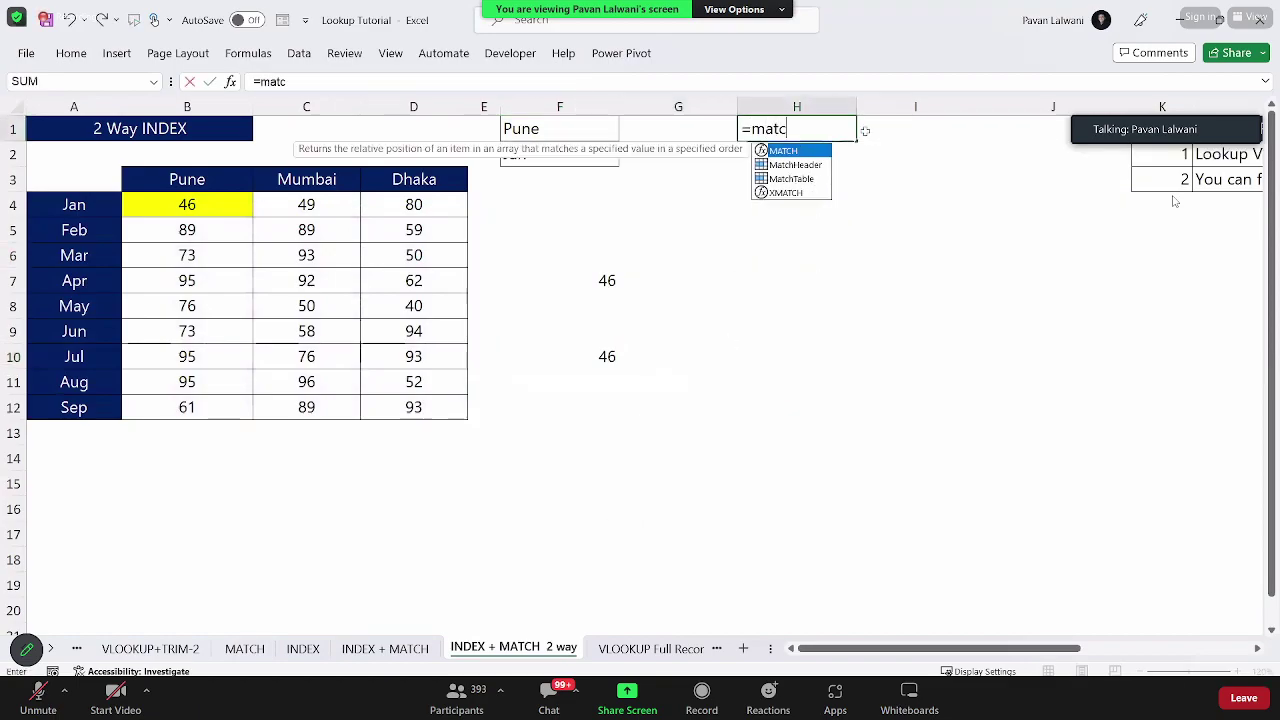
key("Tab")
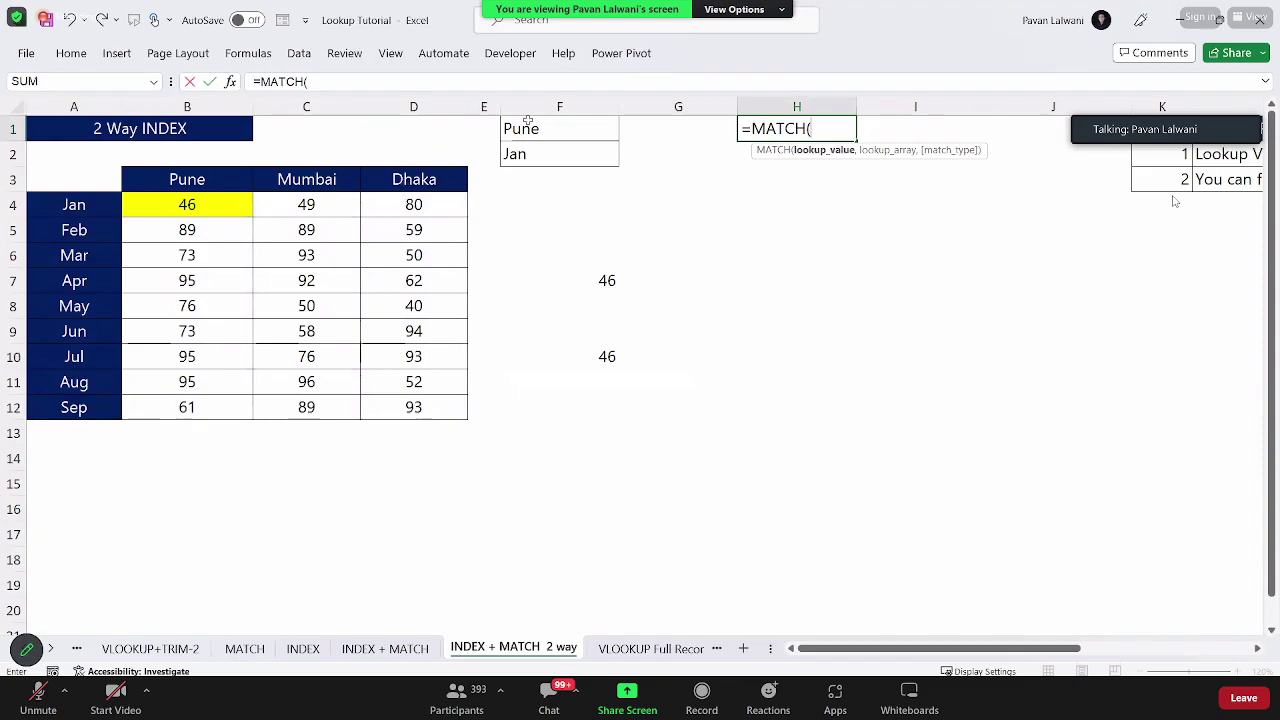
left_click(530, 122)
type(",")
left_click_drag(187, 180, 417, 180)
type(",0")
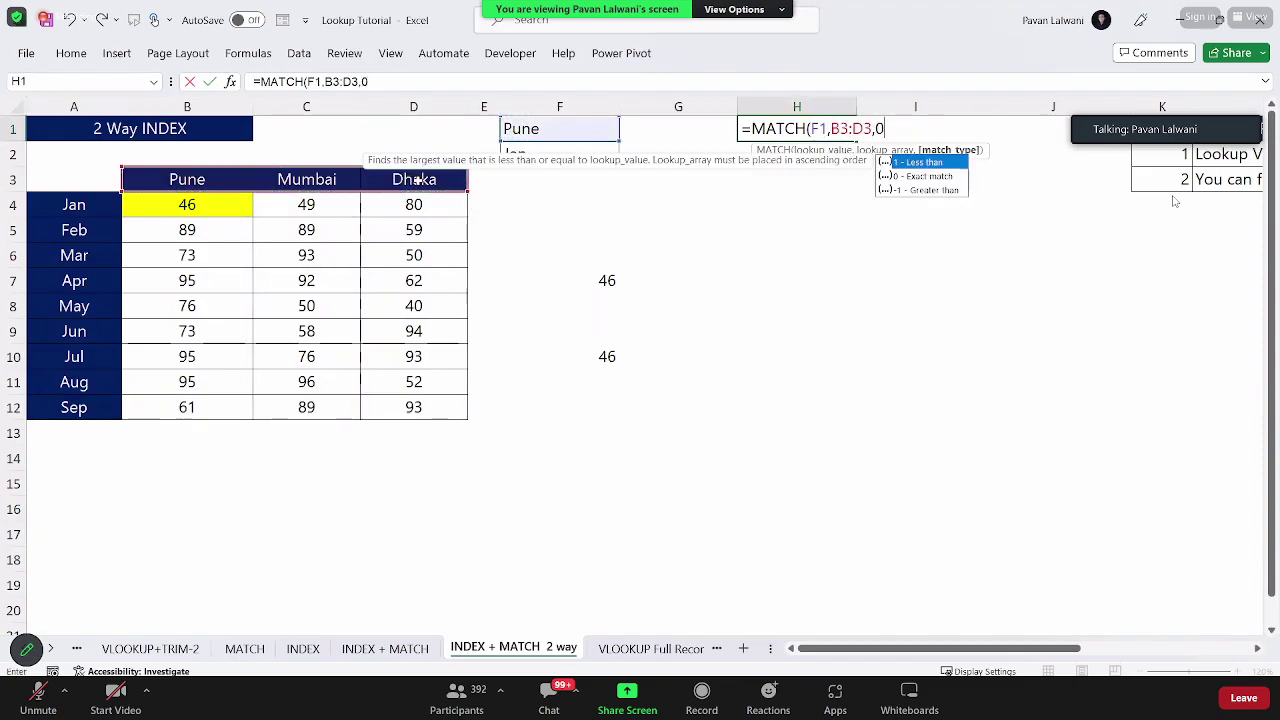
key("Return")
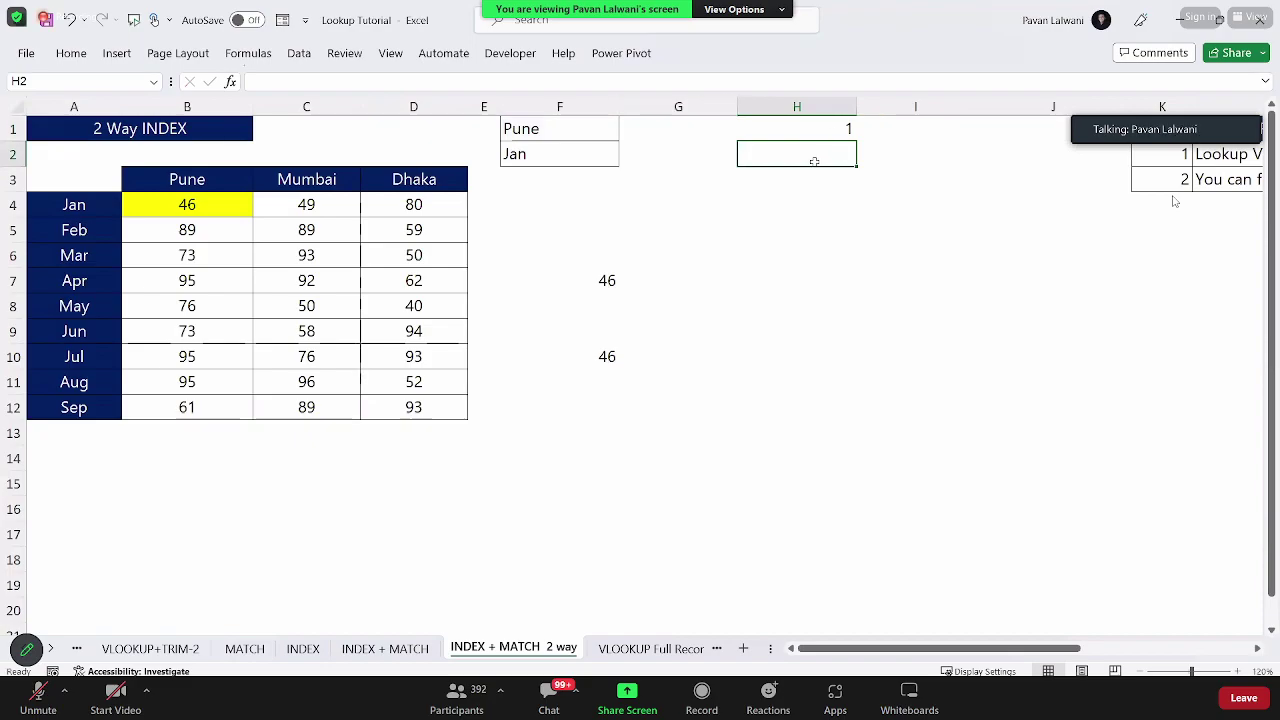
Step: Enter =MATCH(F2,A4:A12,0) in H2 to find Jan's position among the months
type("=mat")
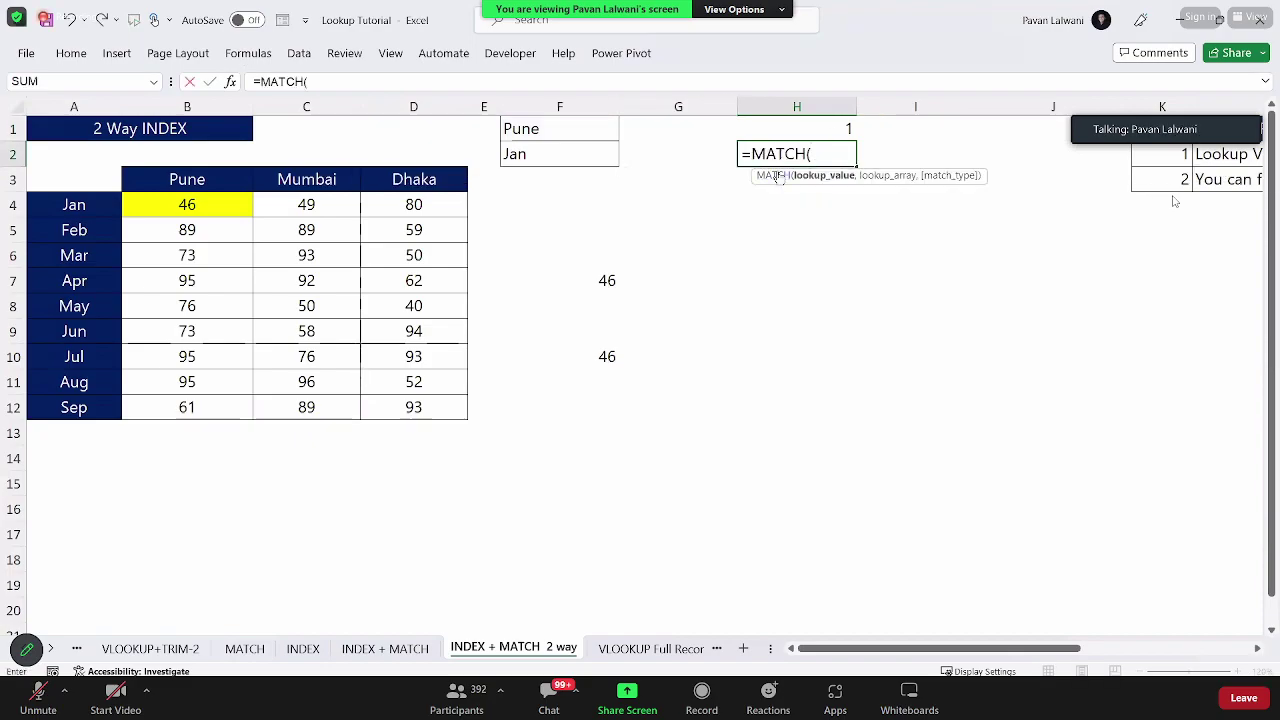
left_click(519, 157)
type(",")
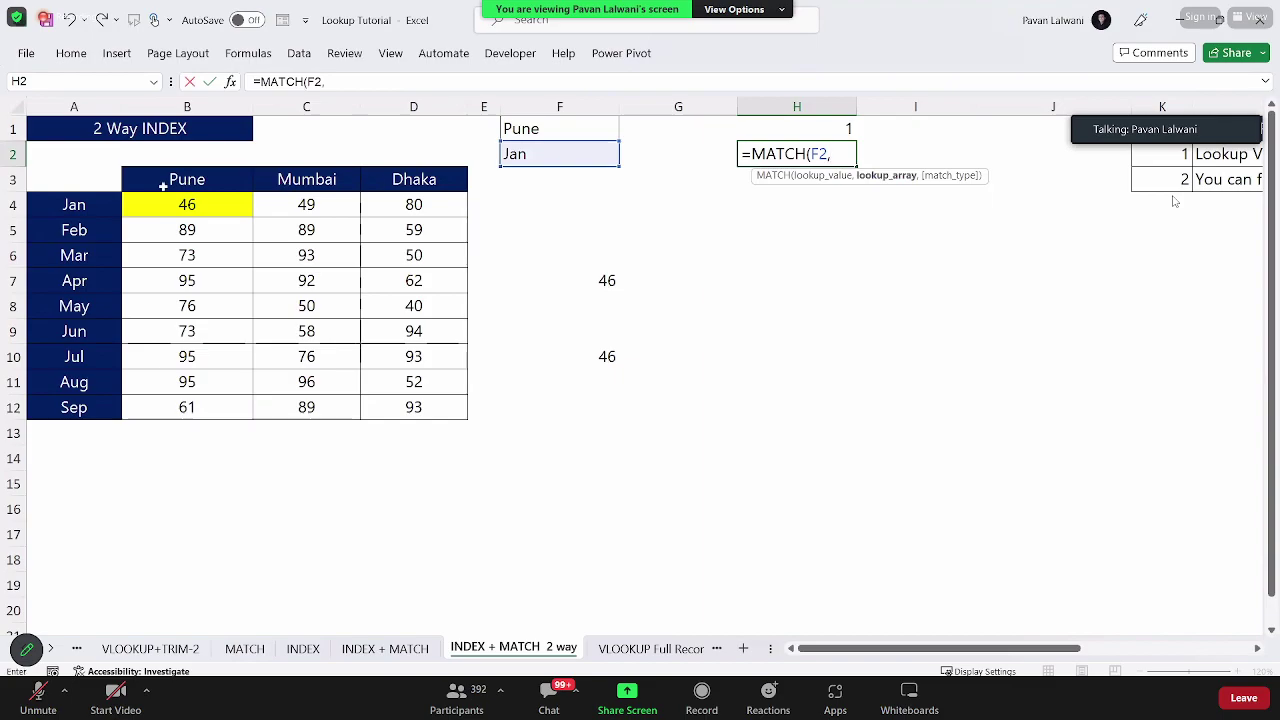
left_click_drag(80, 208, 95, 420)
type(",")
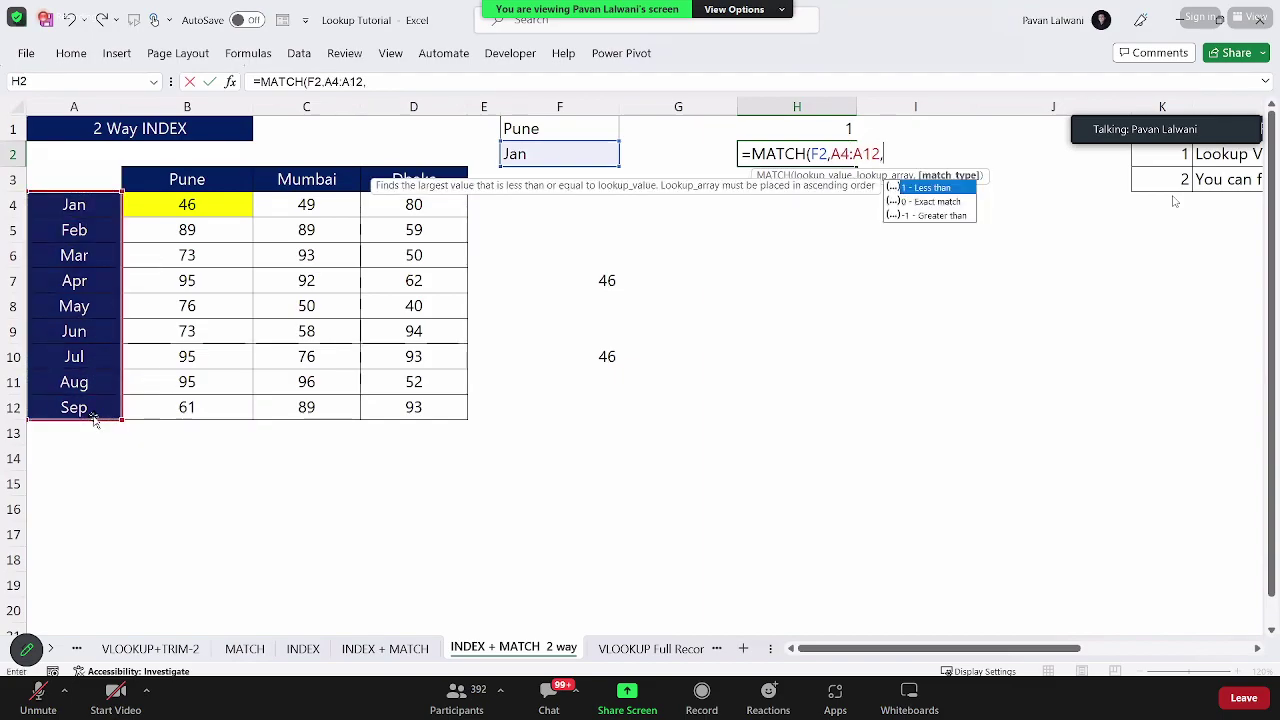
type("0")
key("Return")
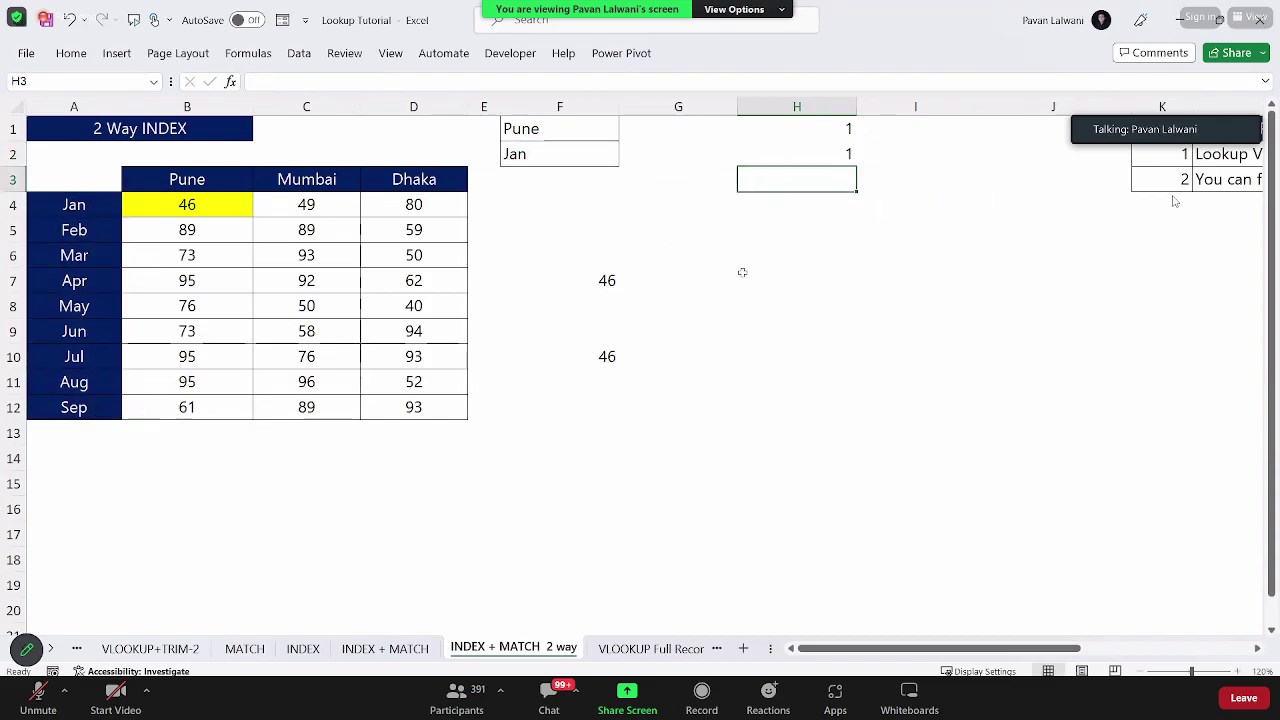
Step: Change the lookup city in F1 and set the month to Aug
left_click(564, 138)
type("Dhawk")
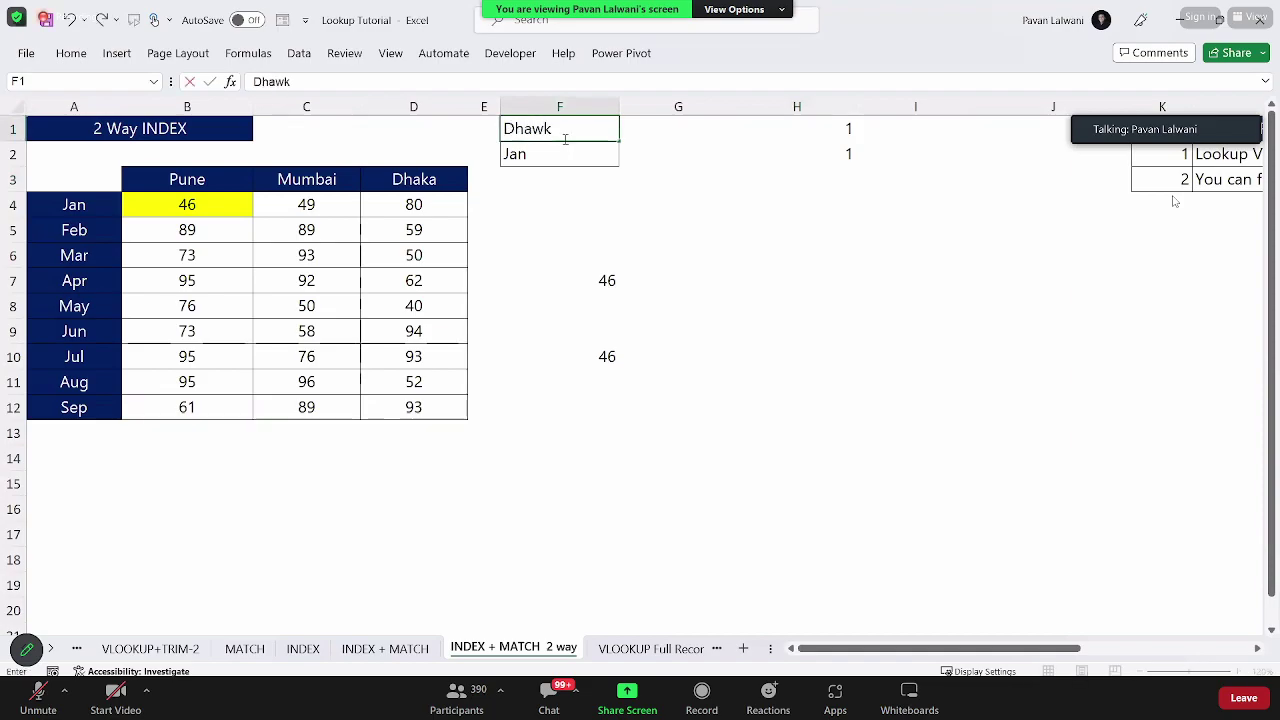
key("BackSpace")
key("BackSpace")
type("ka")
key("Return")
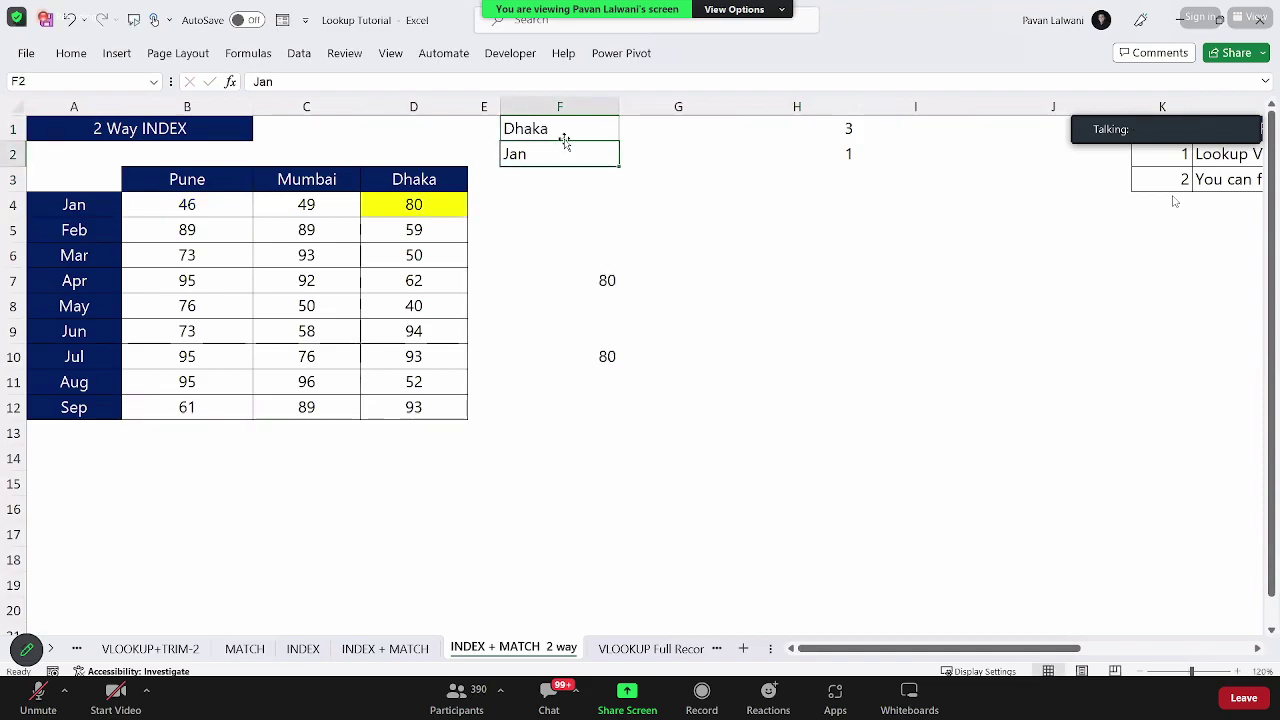
type("Aug")
key("Return")
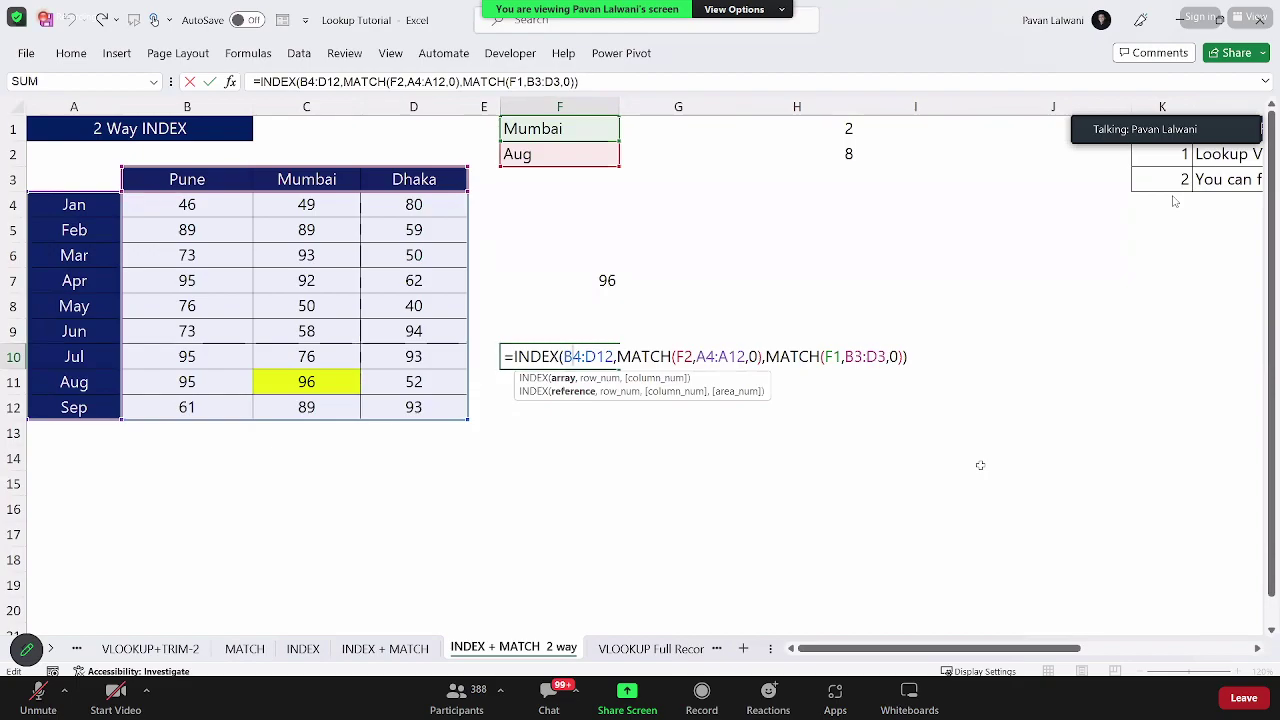
Step: Copy F10's INDEX/MATCH formula text, now returning 96, and switch to the browser
key("ctrl+Return")
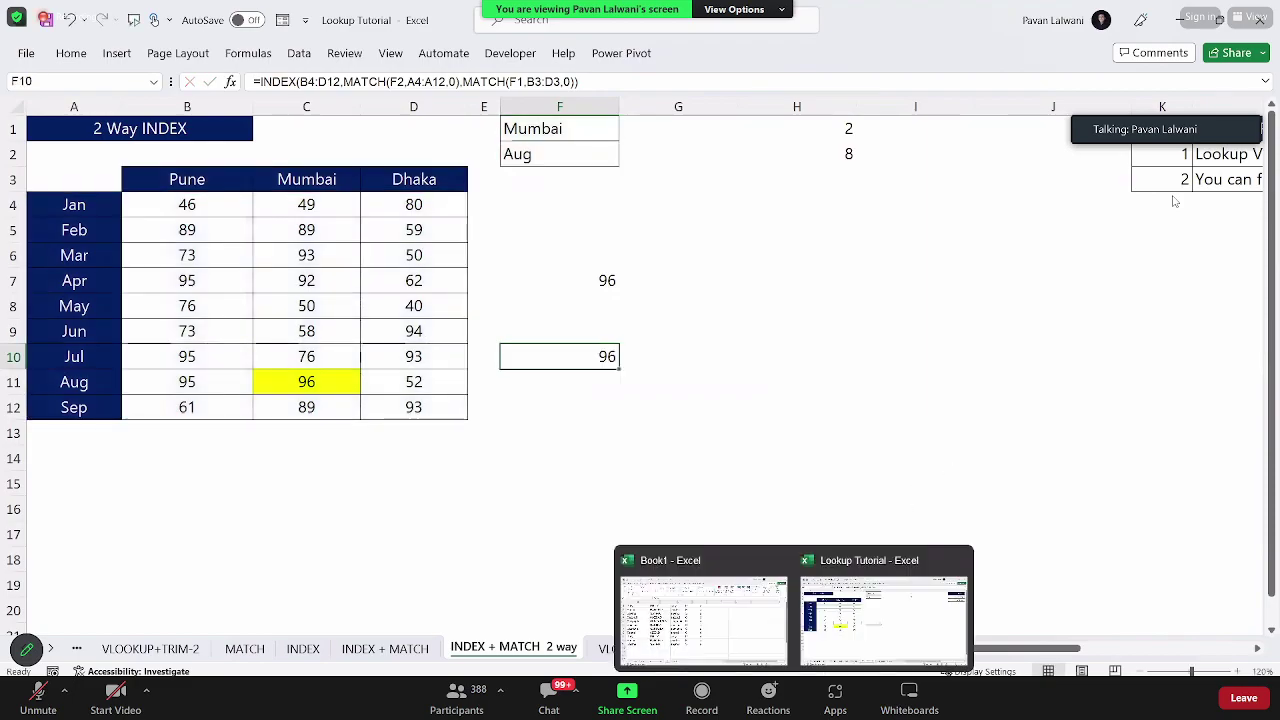
double_click(569, 357)
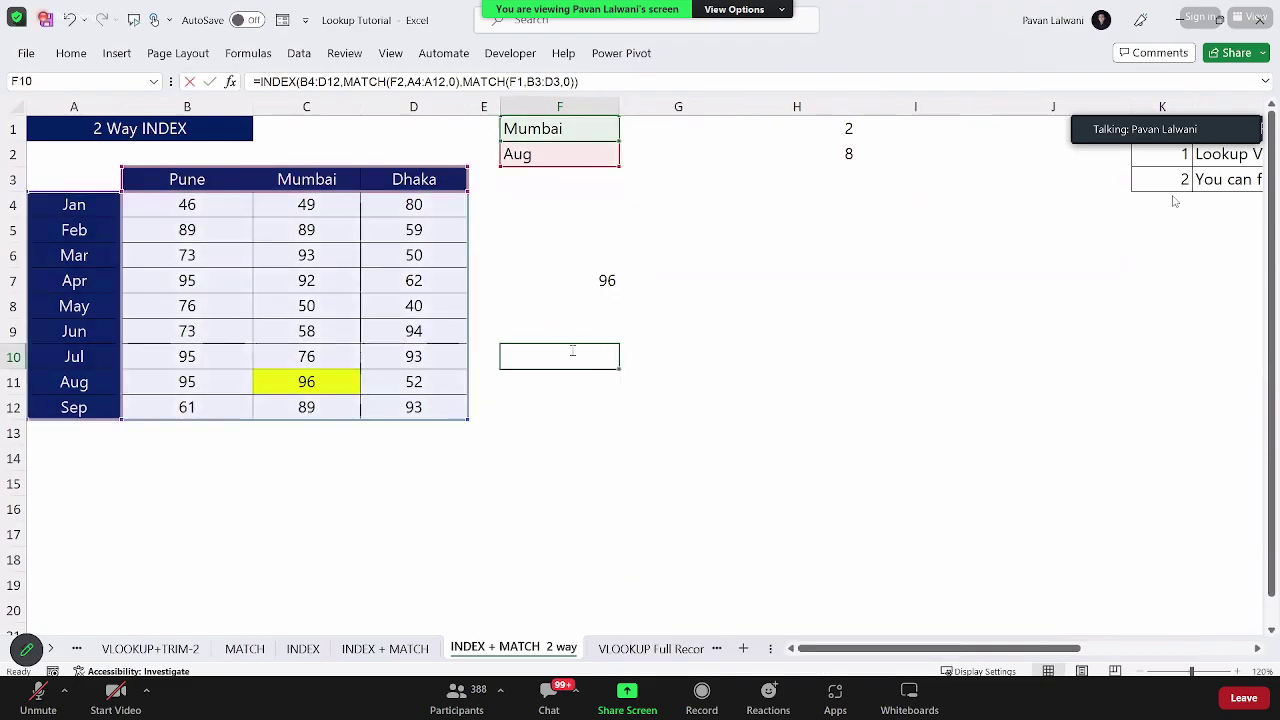
key("shift+Home")
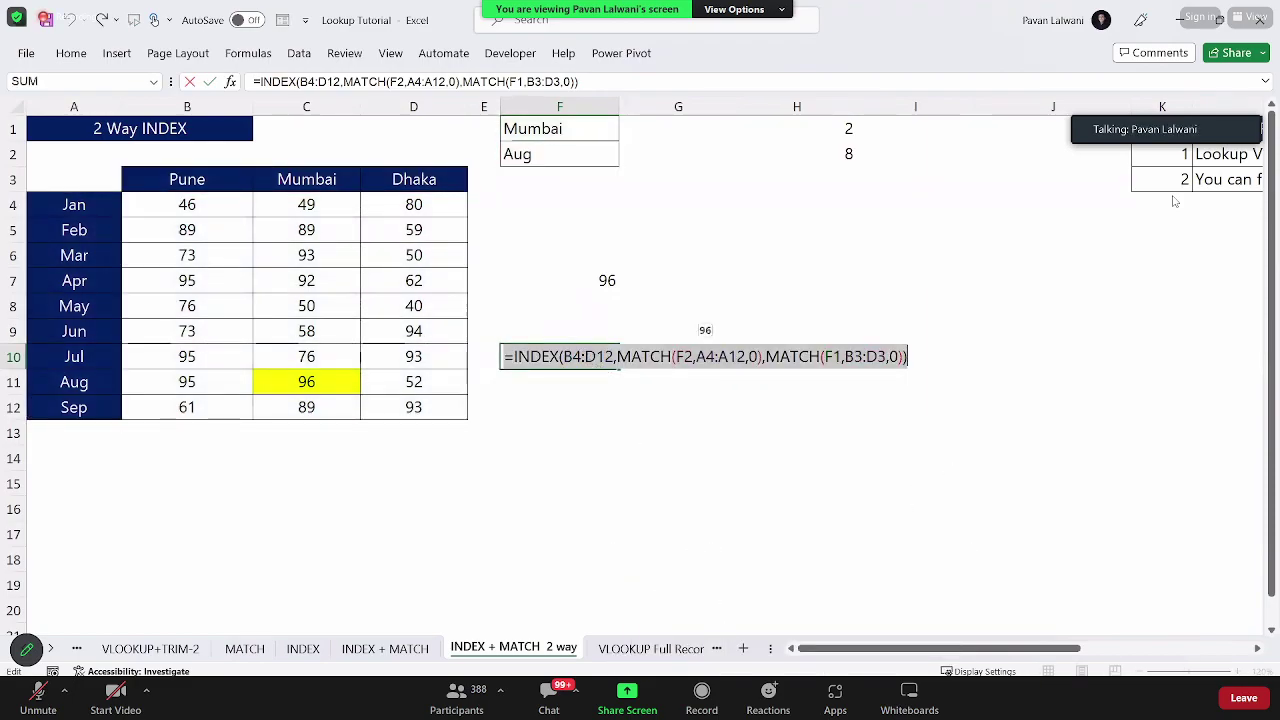
key("alt+Tab")
Step: Paste the INDEX/MATCH formula into ChatGPT with 'Explain me this topic' and send it
key("ctrl+Tab")
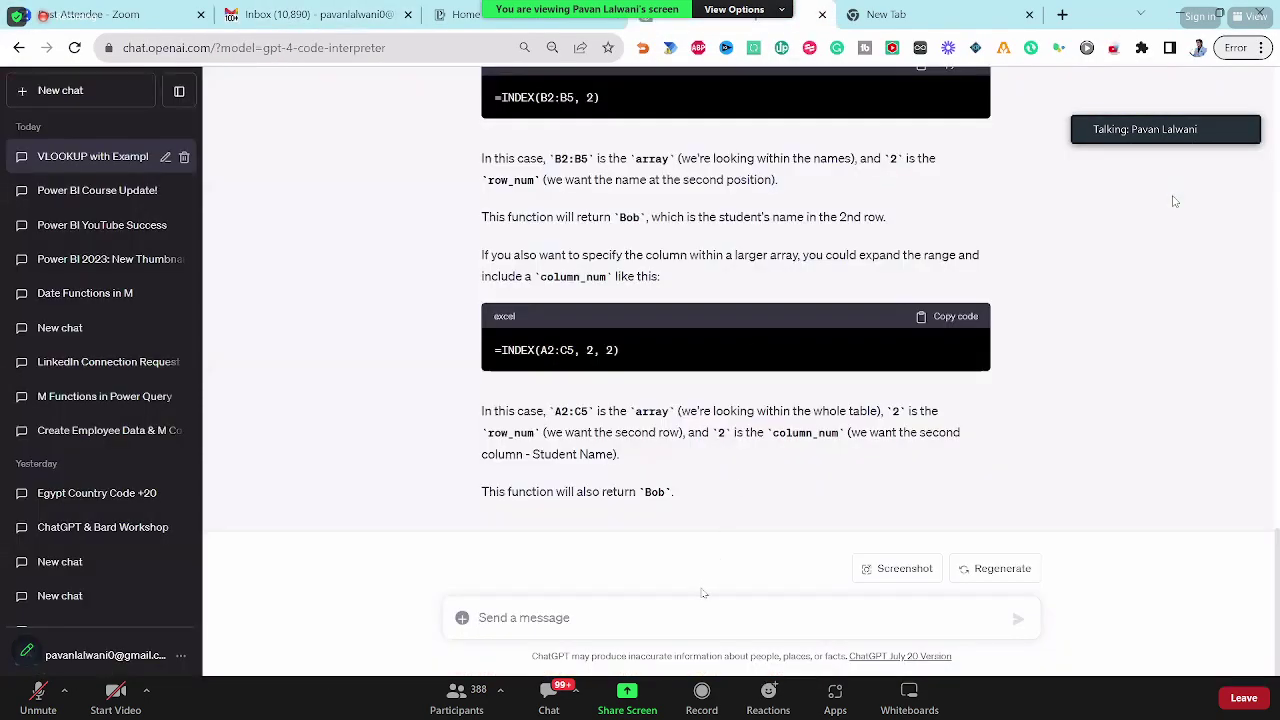
type("=INDEX(B4:B12,MATCH(F2,A4:A12,0),MATCH(F1,B3:D3,0))")
key("shift+Return")
type("Explain m")
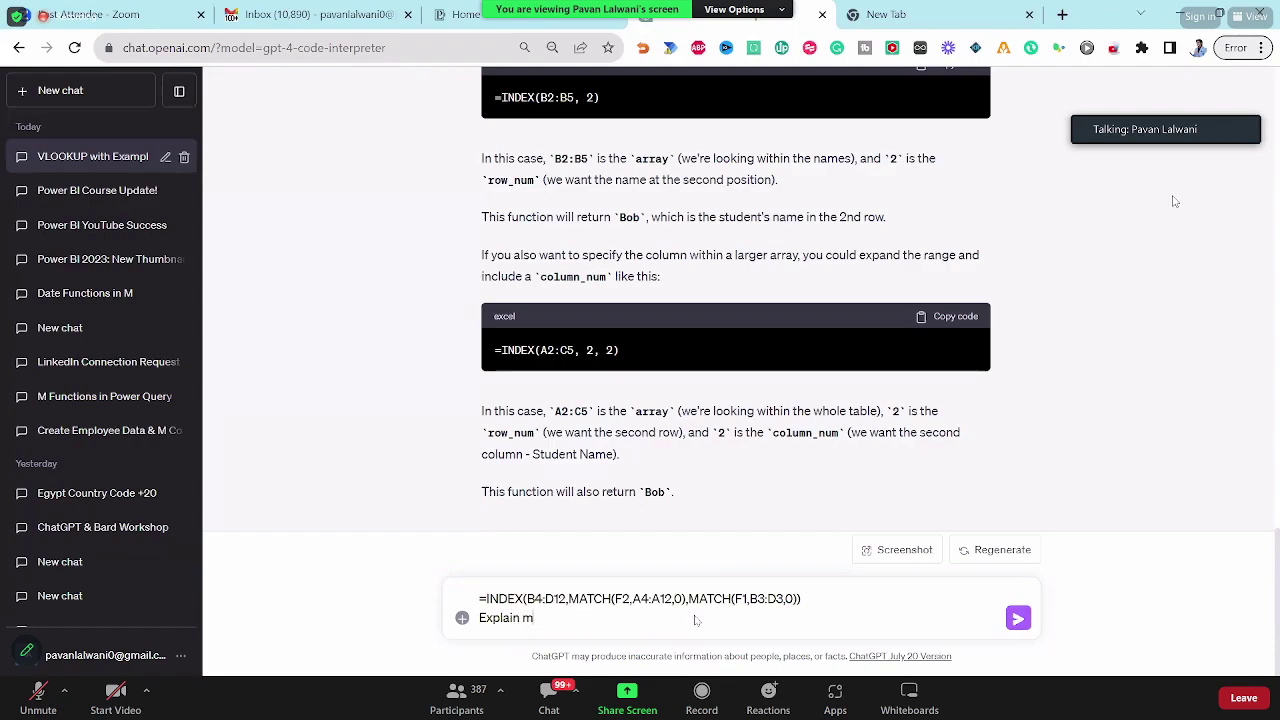
type("e this topic")
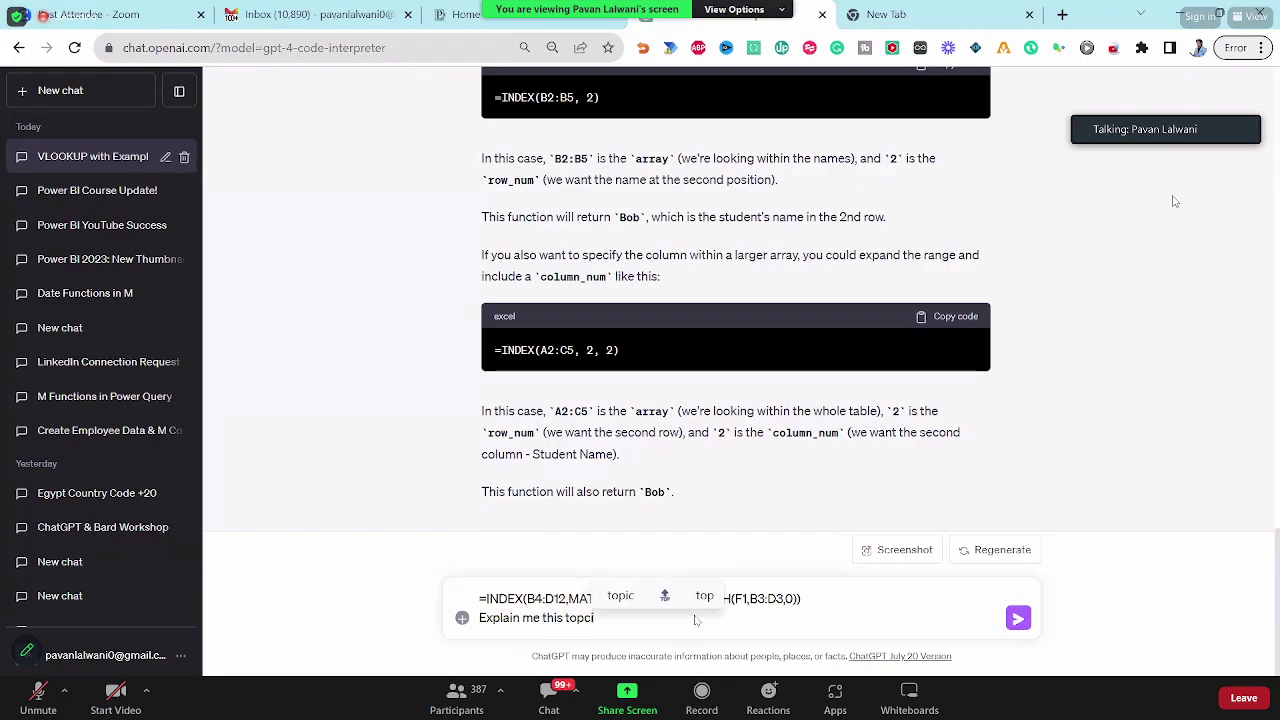
key("Return")
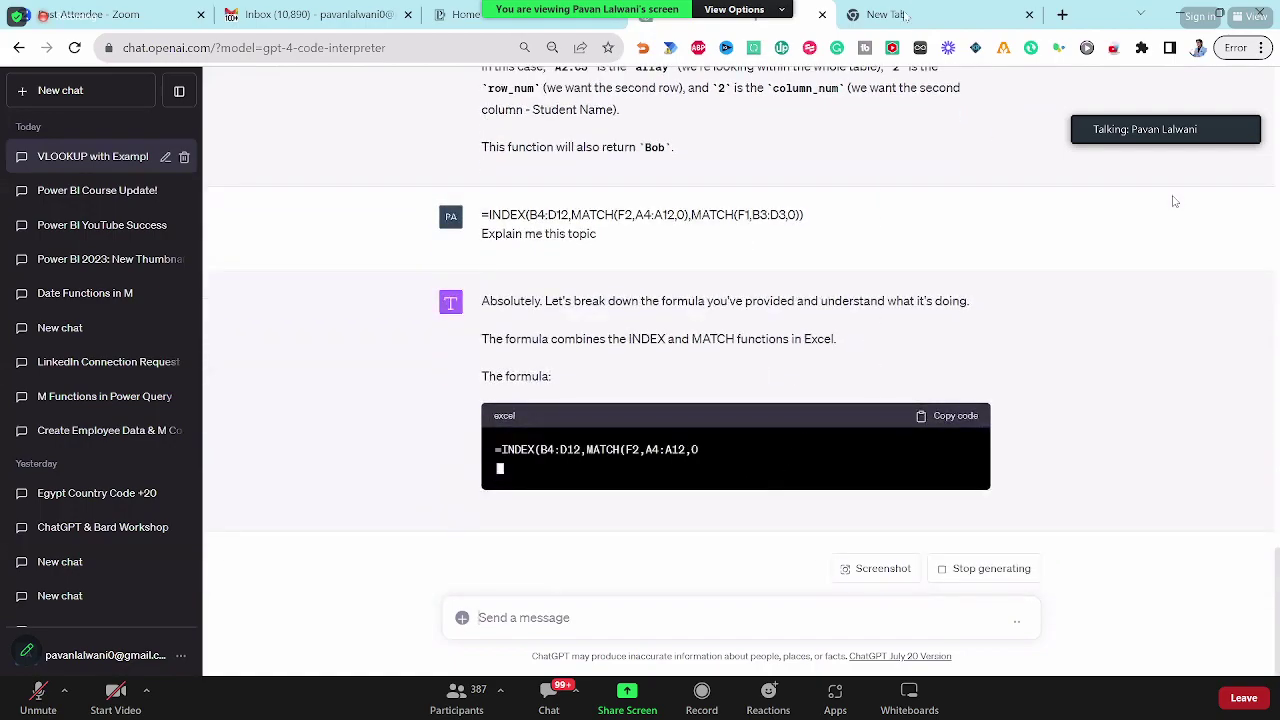
key("ctrl+Tab")
Step: Go to Google Bard by entering 'bar' in the new tab's address bar
type("bar")
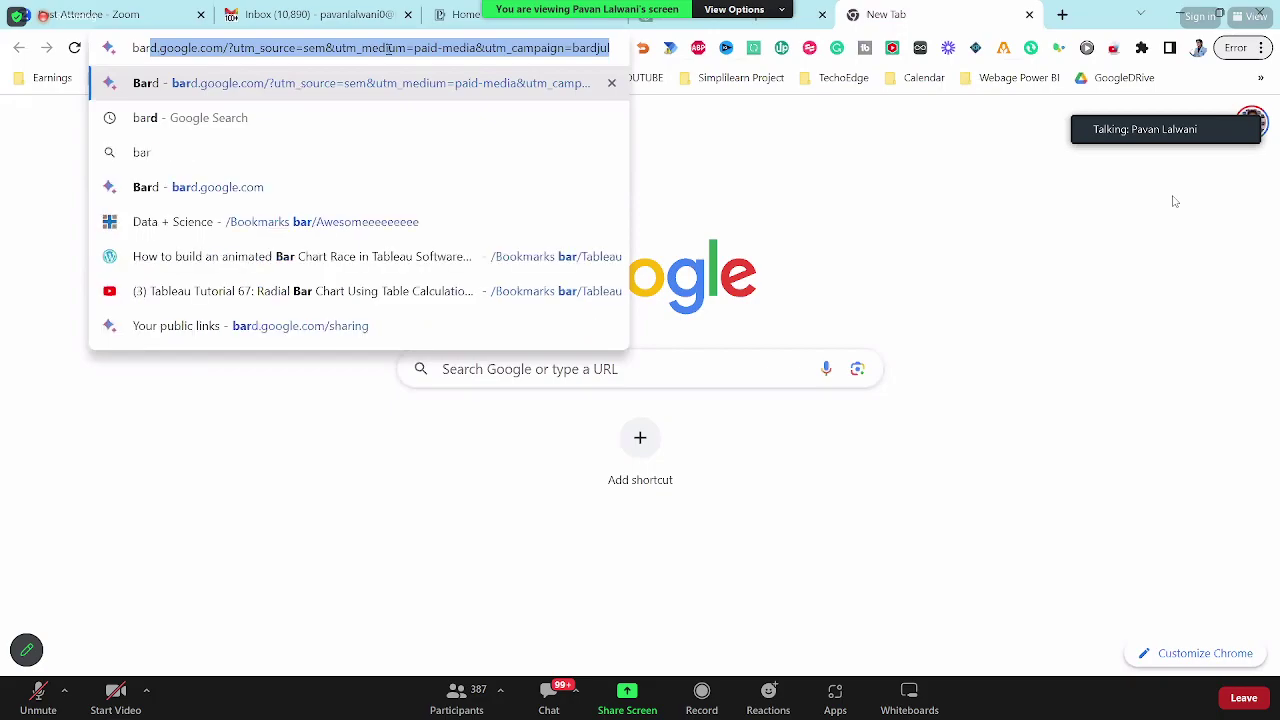
key("Return")
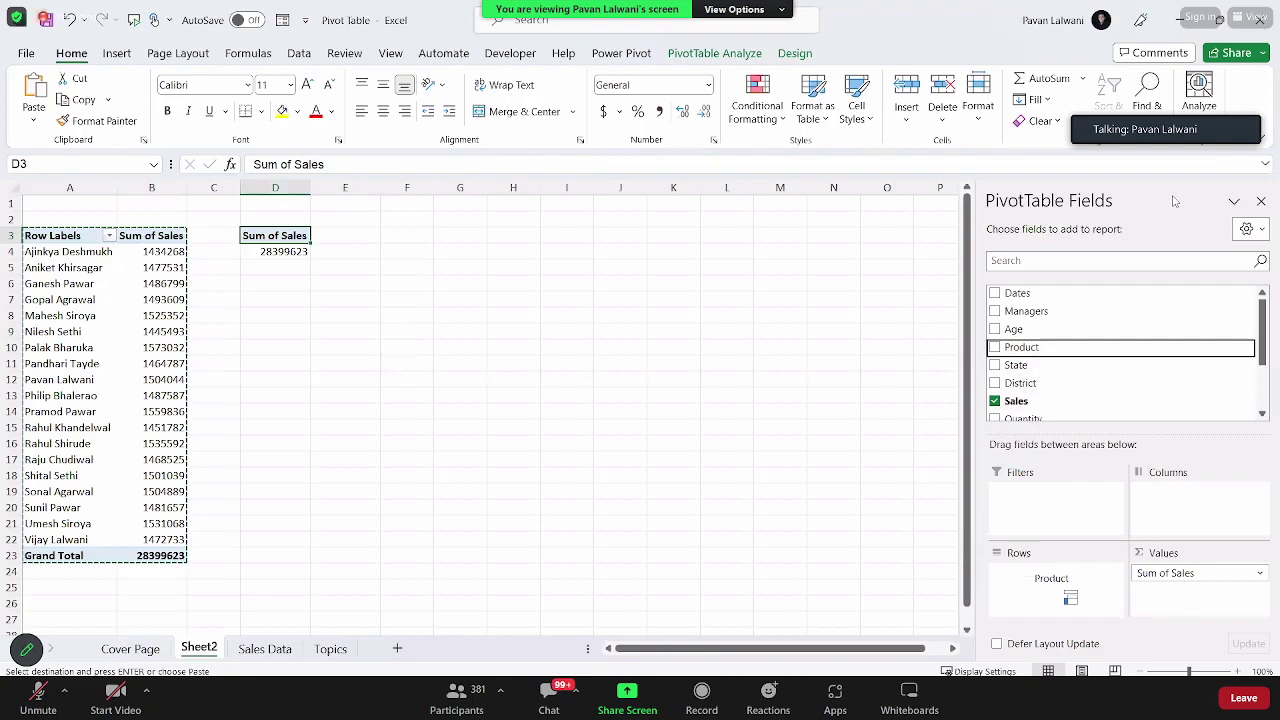
Step: Copy the product pivot to G3 and switch its rows to break sales down by year
left_click(321, 298)
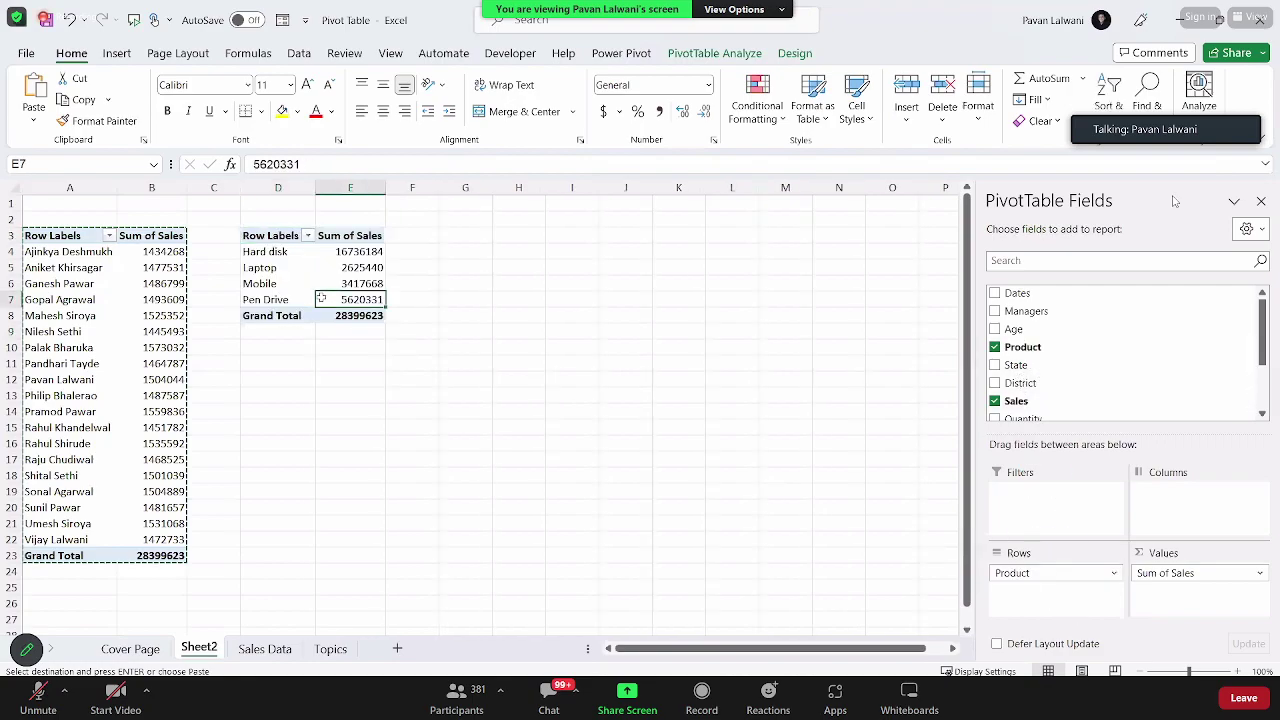
key("ctrl+a")
key("ctrl+c")
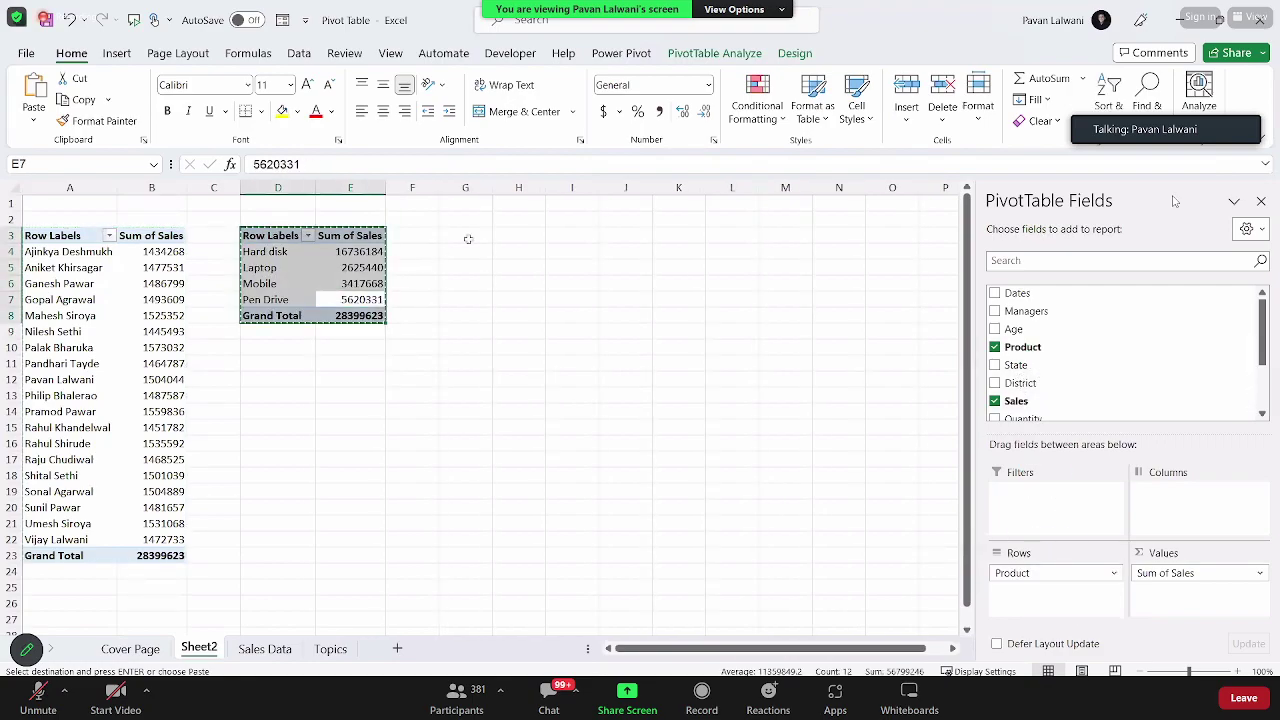
left_click(467, 239)
key("ctrl+v")
left_click_drag(1015, 567, 860, 535)
scroll(1050, 305, "down", 1)
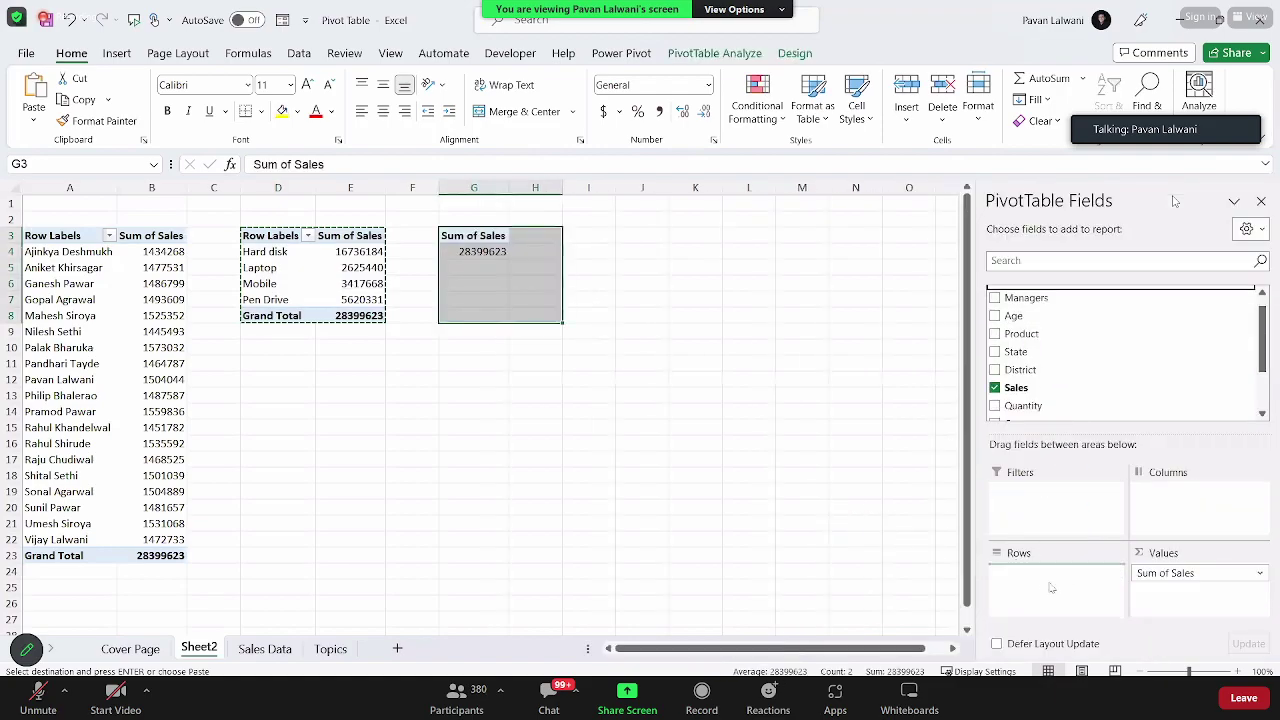
left_click_drag(1051, 588, 1050, 590)
Step: Copy the yearly pivot to J3, replacing Years, Dates and Quarters rows with District
left_click(525, 272)
key("ctrl+a")
key("ctrl+c")
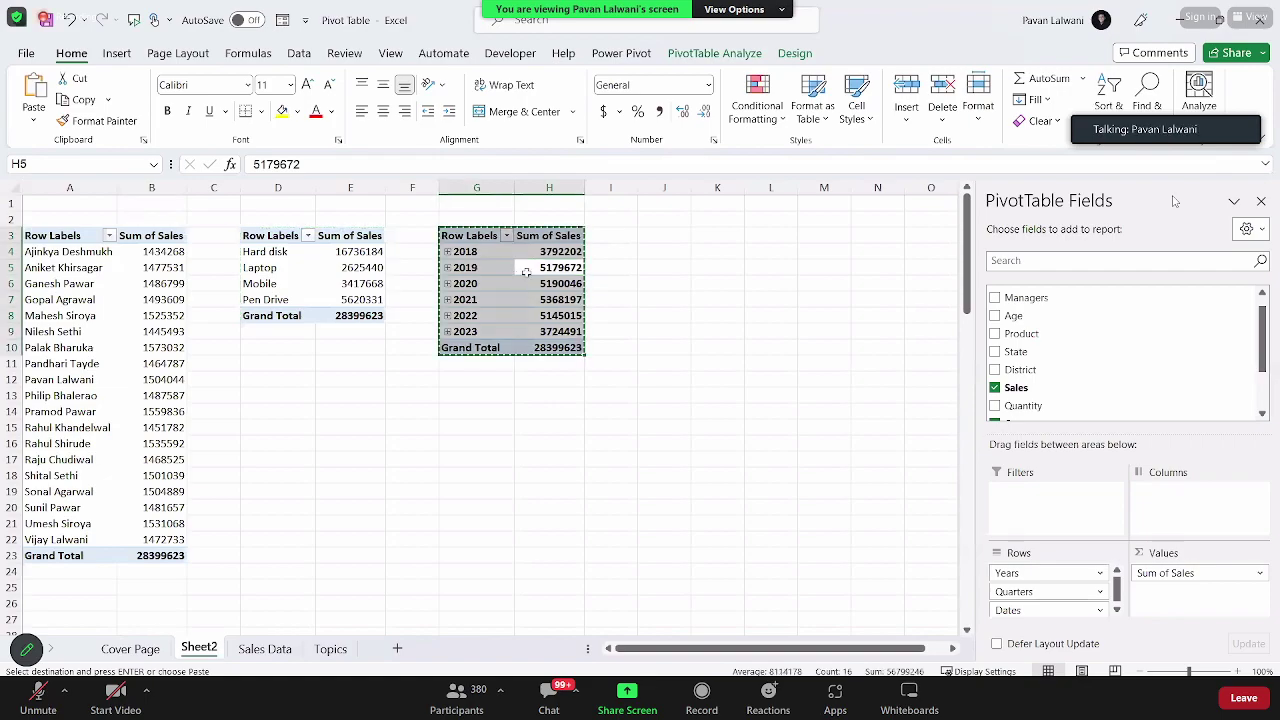
left_click(684, 237)
key("ctrl+v")
left_click(724, 284)
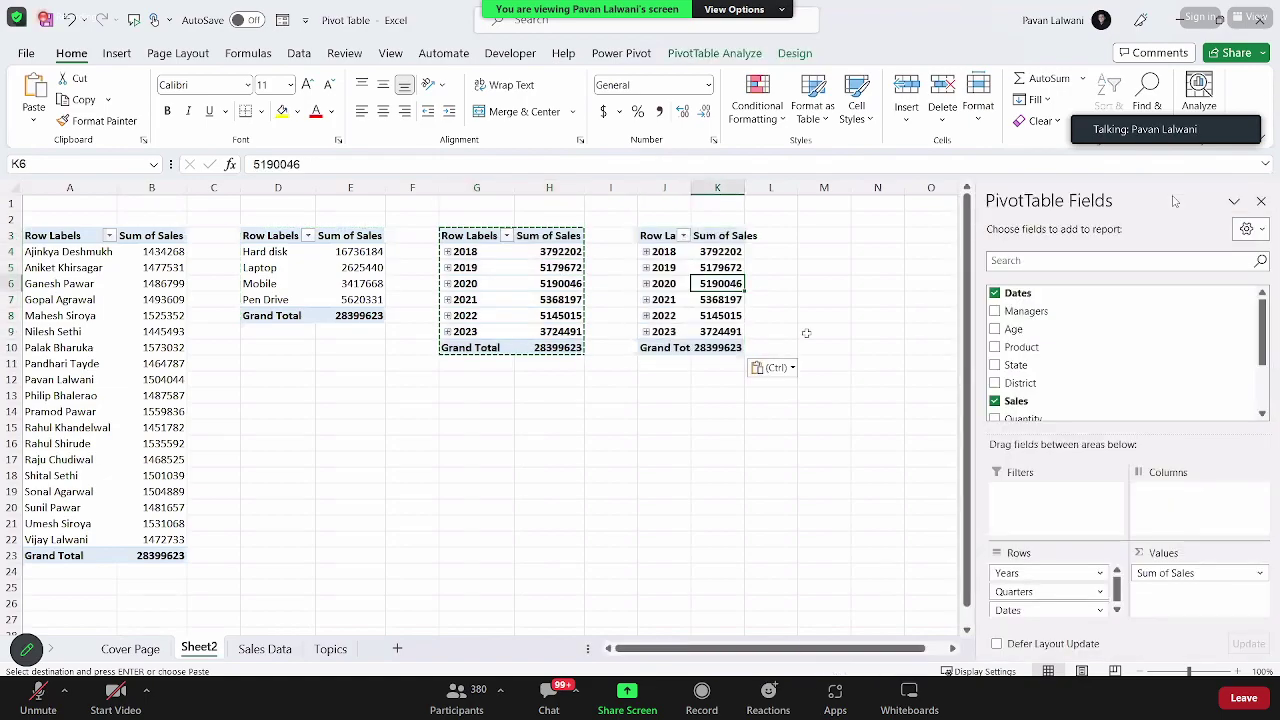
left_click_drag(1015, 573, 942, 576)
left_click_drag(1050, 591, 940, 585)
left_click_drag(1040, 573, 913, 559)
left_click_drag(1040, 390, 1040, 572)
Step: Copy the district pivot to M3, widen column M, and remove its row field for total sales
left_click(734, 337)
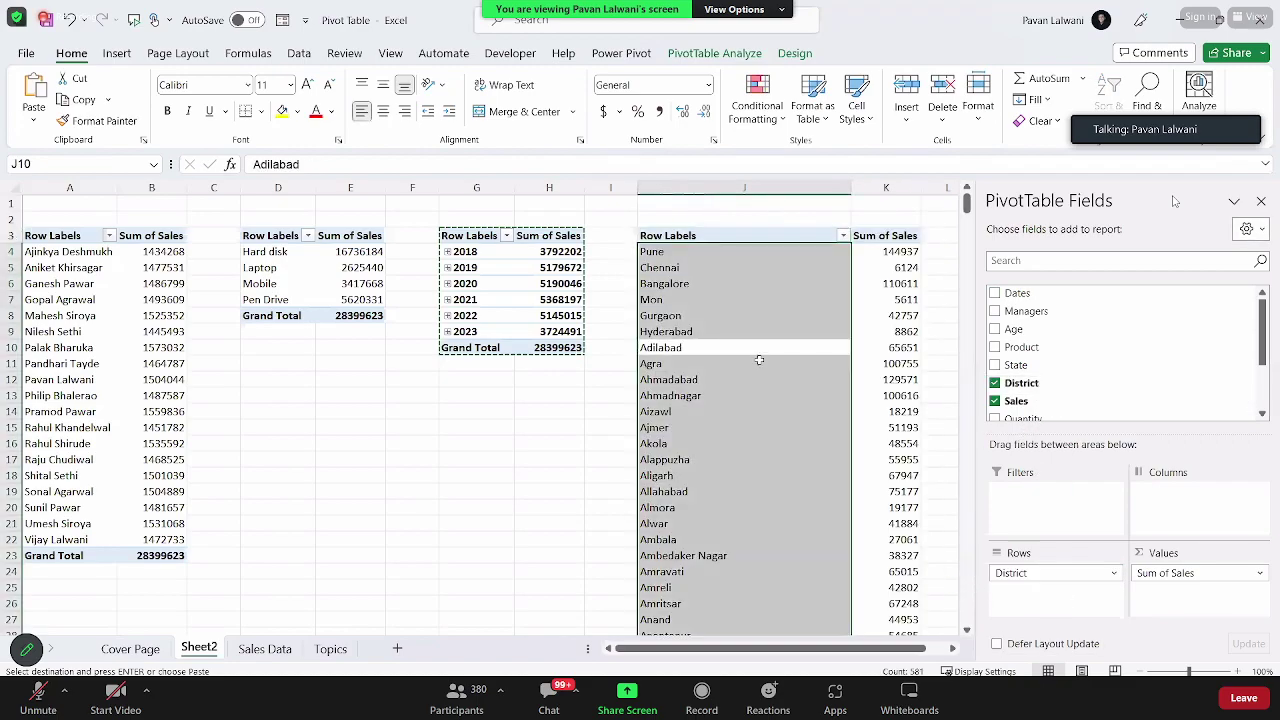
left_click(759, 360)
key("ctrl+a")
key("ctrl+c")
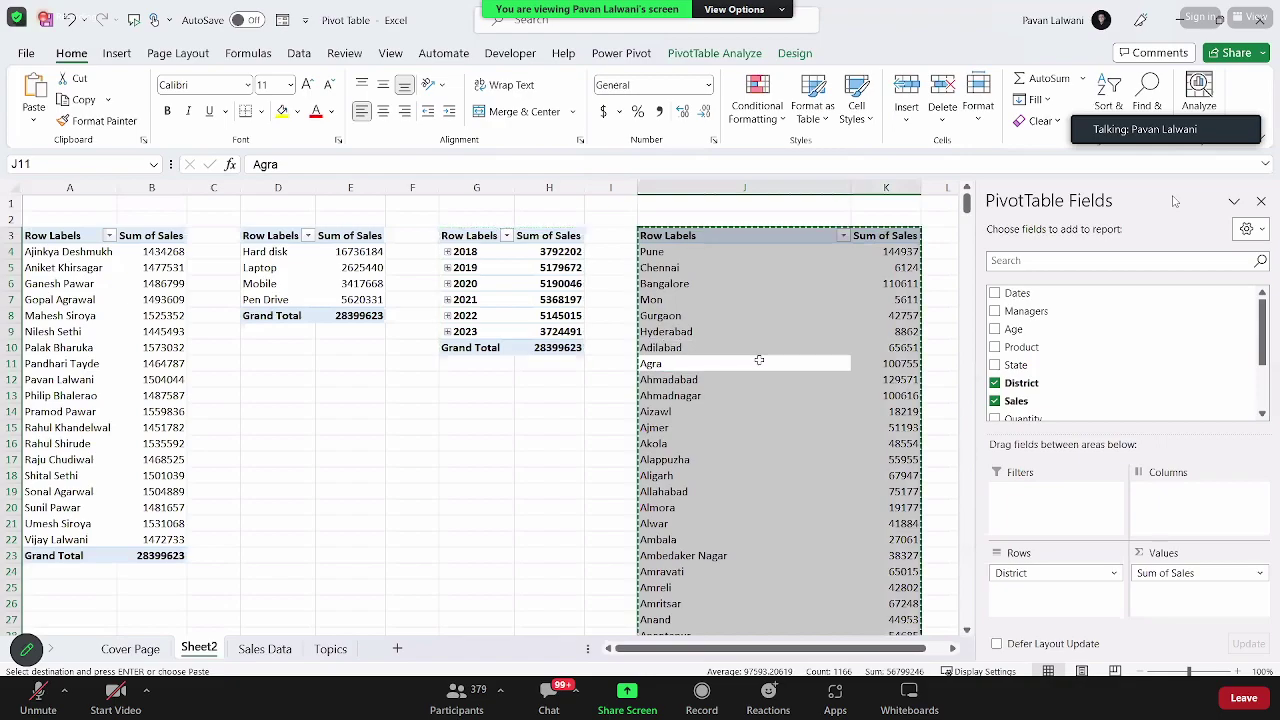
scroll(700, 400, "right", 3)
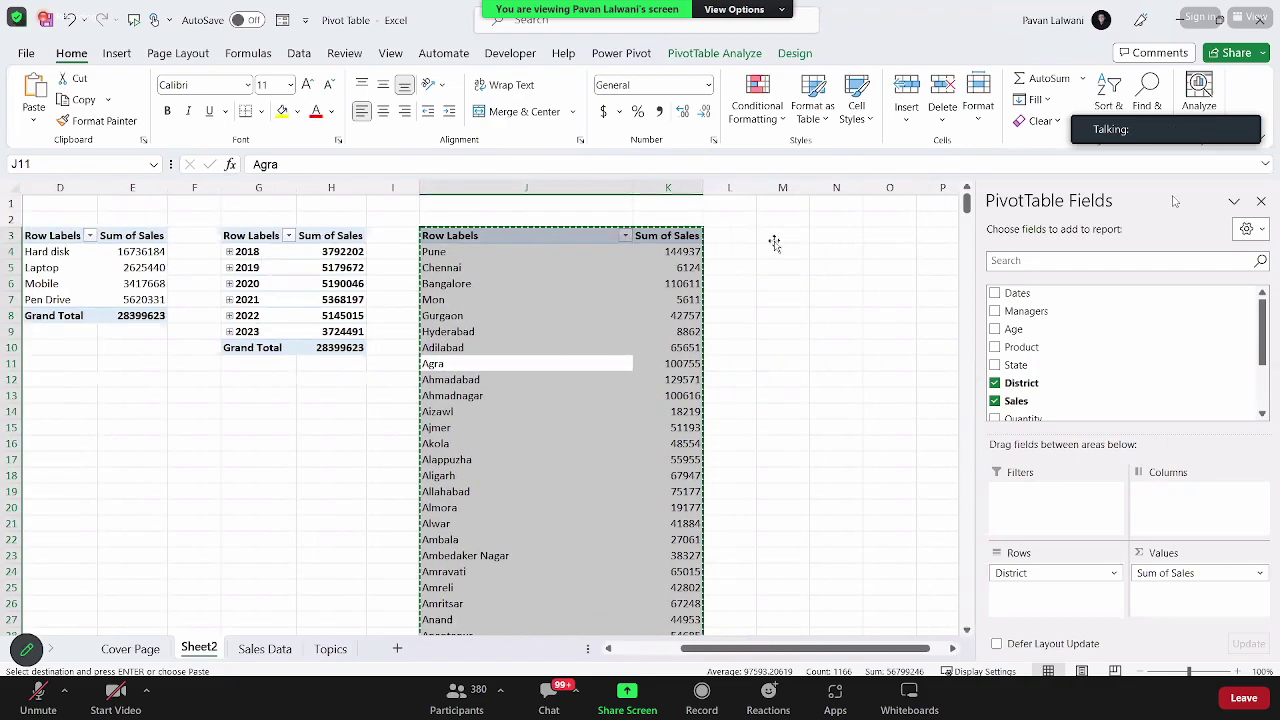
left_click(778, 240)
key("ctrl+v")
left_click_drag(810, 188, 1040, 189)
left_click(784, 331)
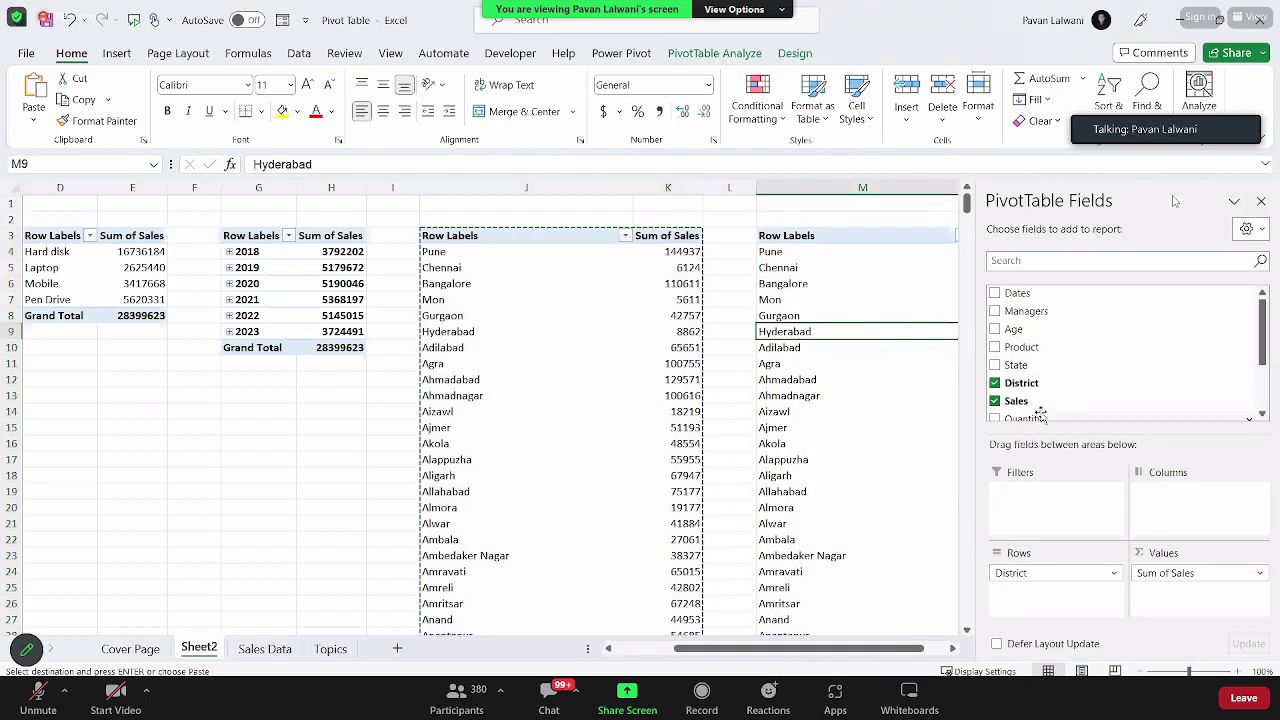
left_click_drag(1062, 567, 882, 506)
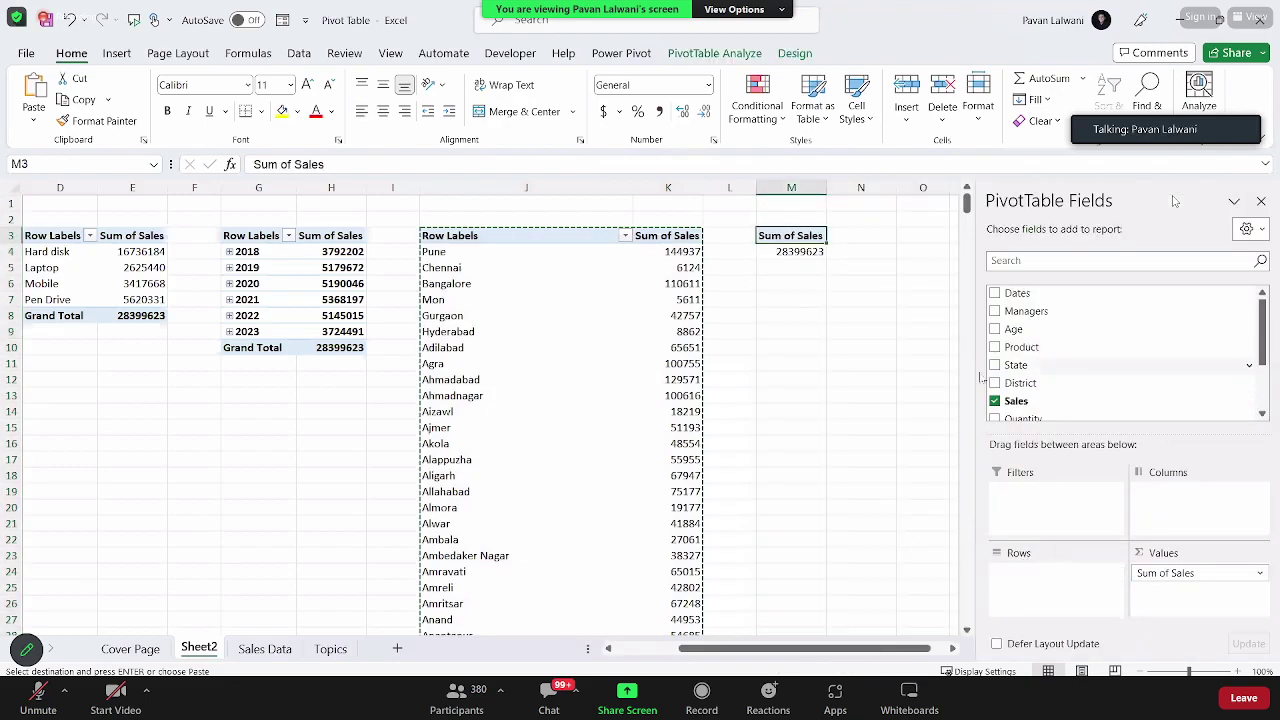
Step: Add Age to the M3 pivot's rows to show total sales for ages 21 to 45
scroll(1047, 380, "down", 2)
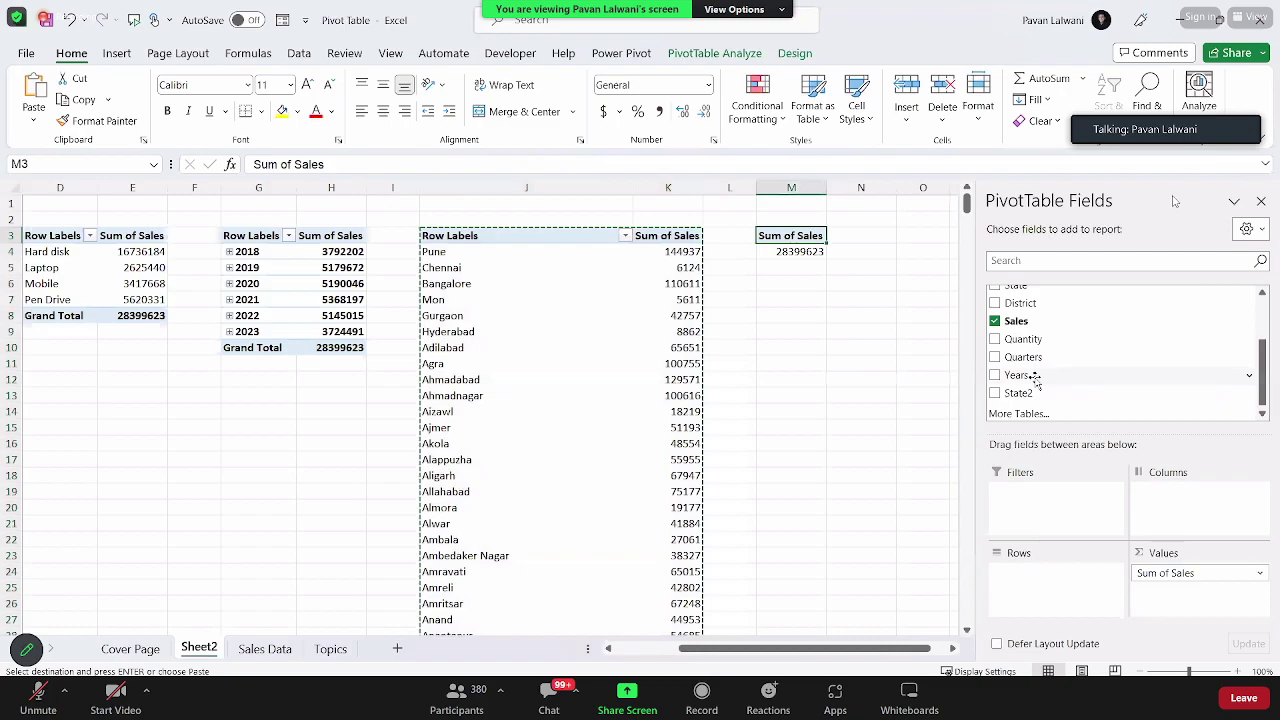
scroll(1030, 365, "up", 3)
left_click_drag(1029, 371, 1050, 570)
scroll(880, 380, "down", 10)
scroll(840, 390, "up", 10)
left_click(403, 374)
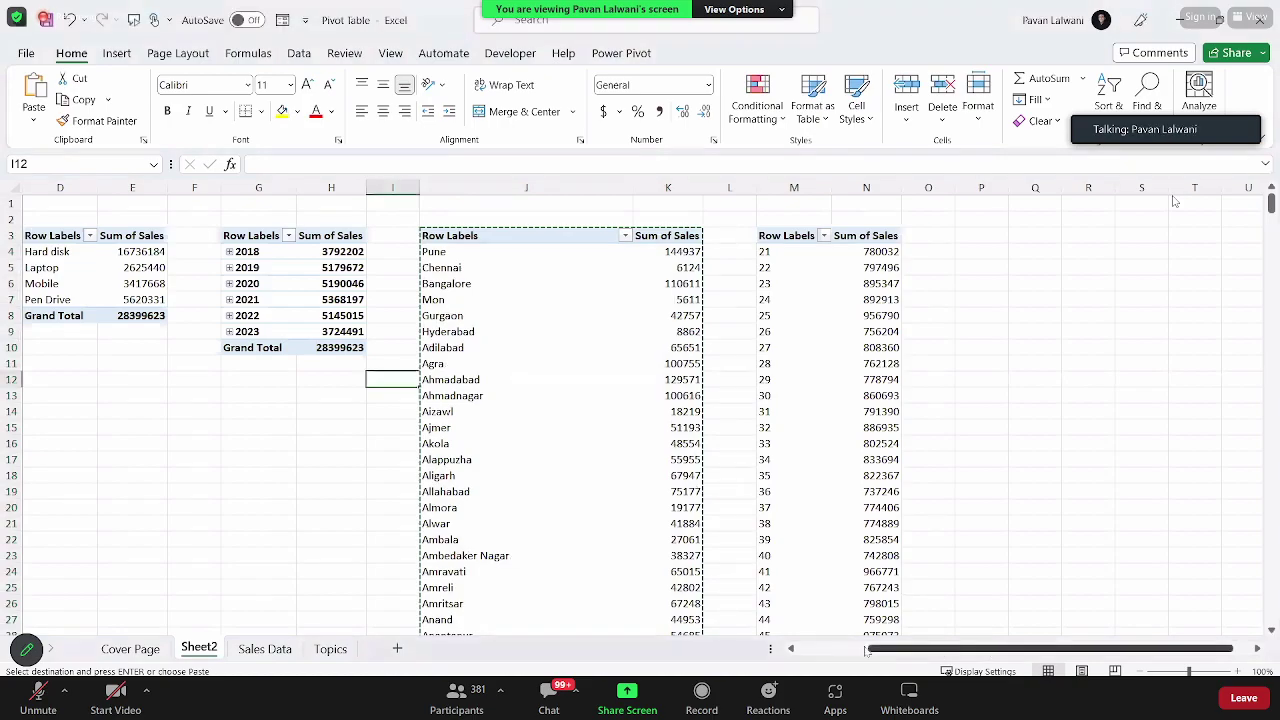
Step: Select a manager's sales figure in the managers pivot in column B
scroll(958, 657, "left", 3)
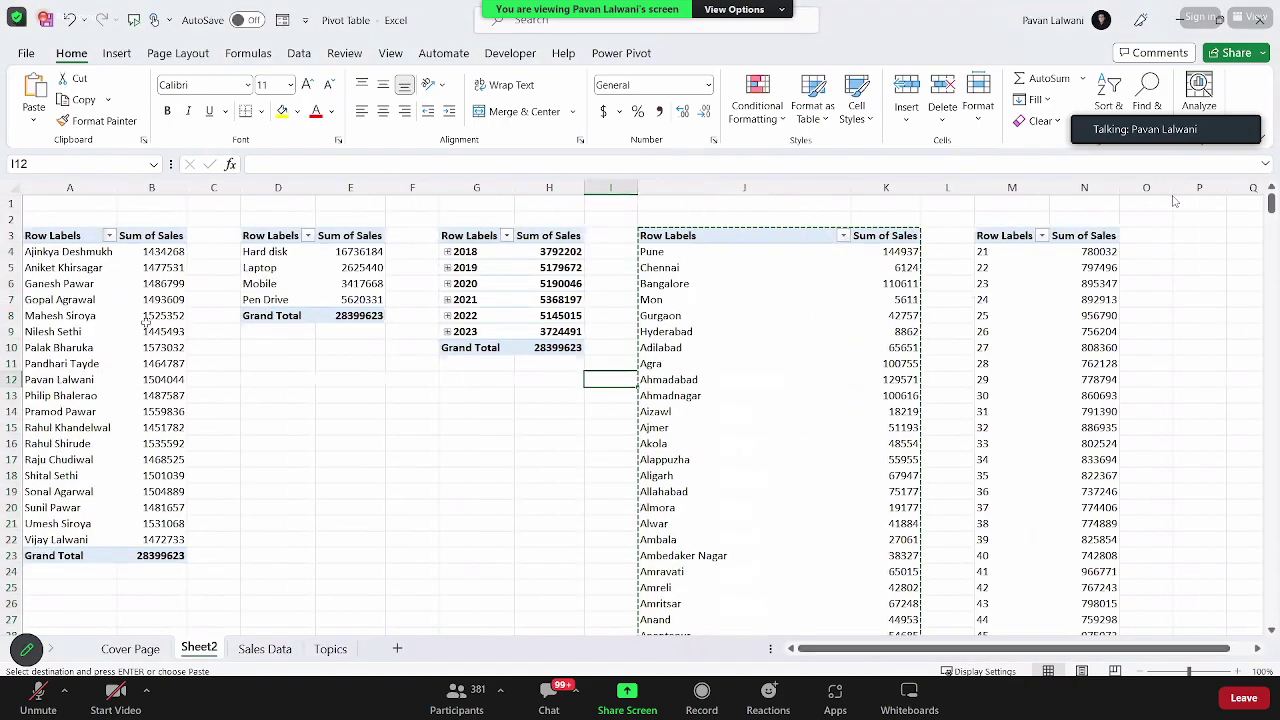
left_click(147, 318)
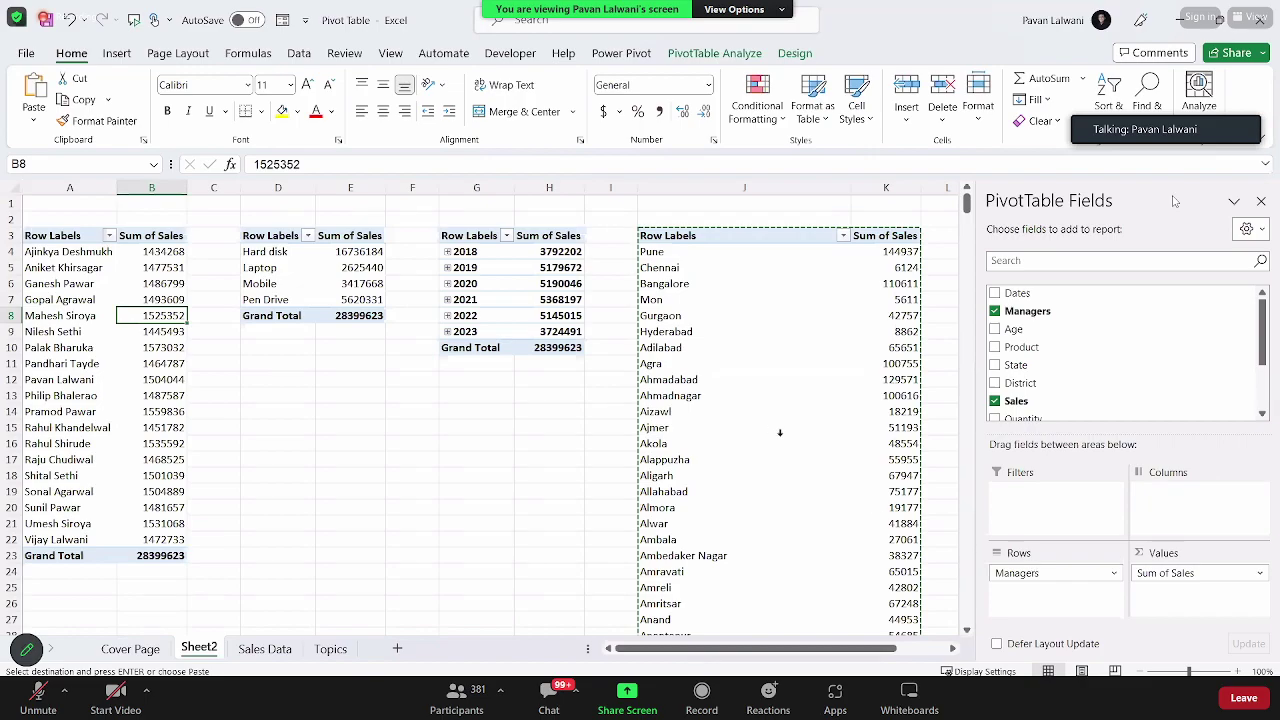
left_click(148, 424)
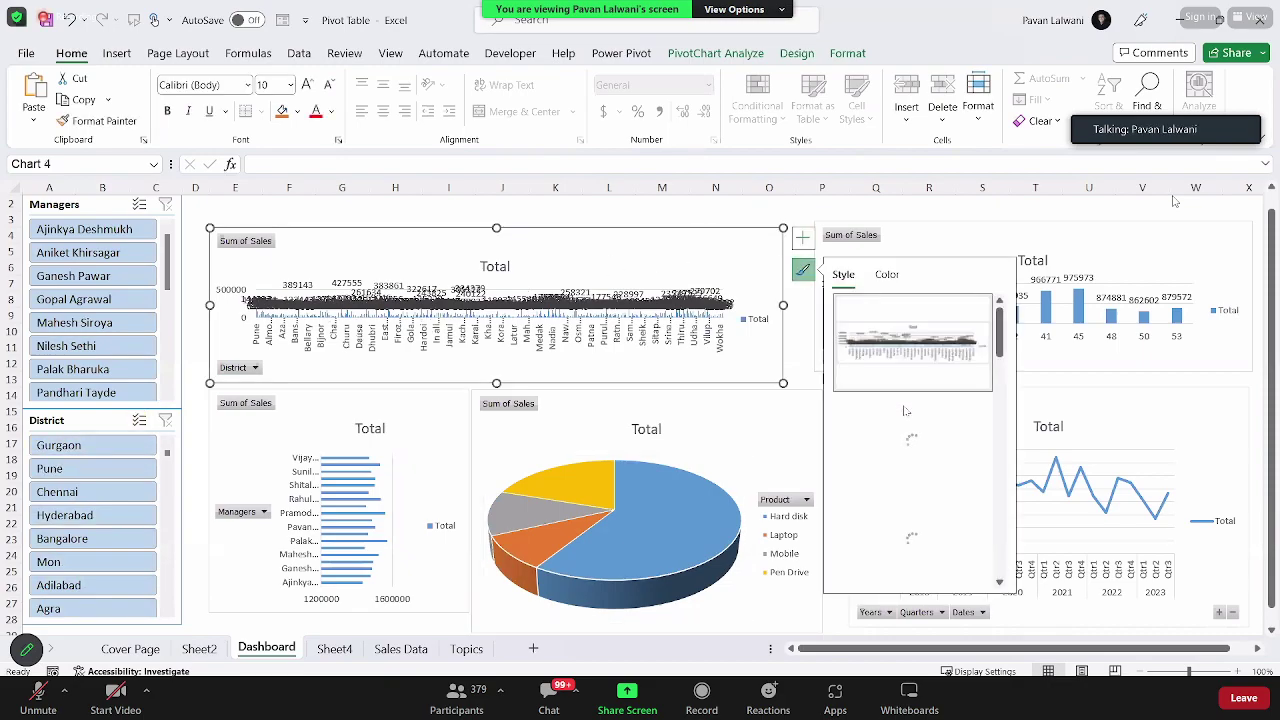
Step: Apply a dark chart style to the product pie chart and the managers bar chart
scroll(912, 460, "down", 5)
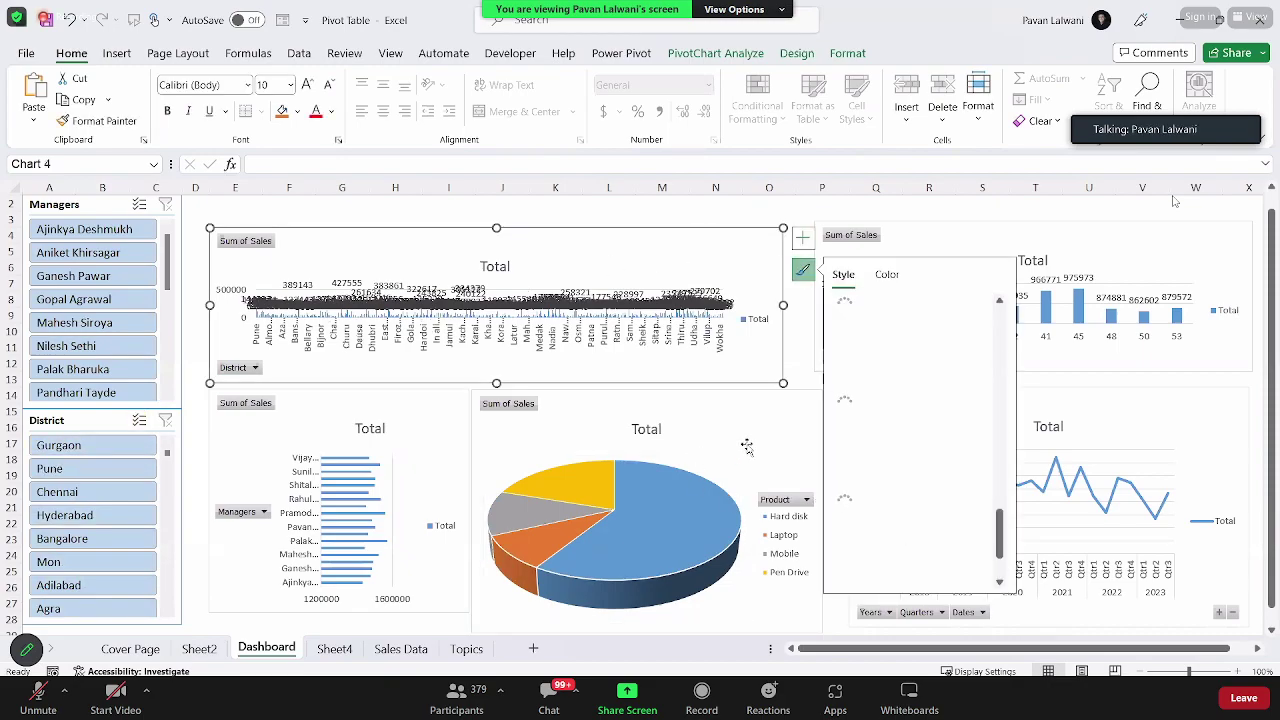
left_click(693, 462)
left_click(842, 432)
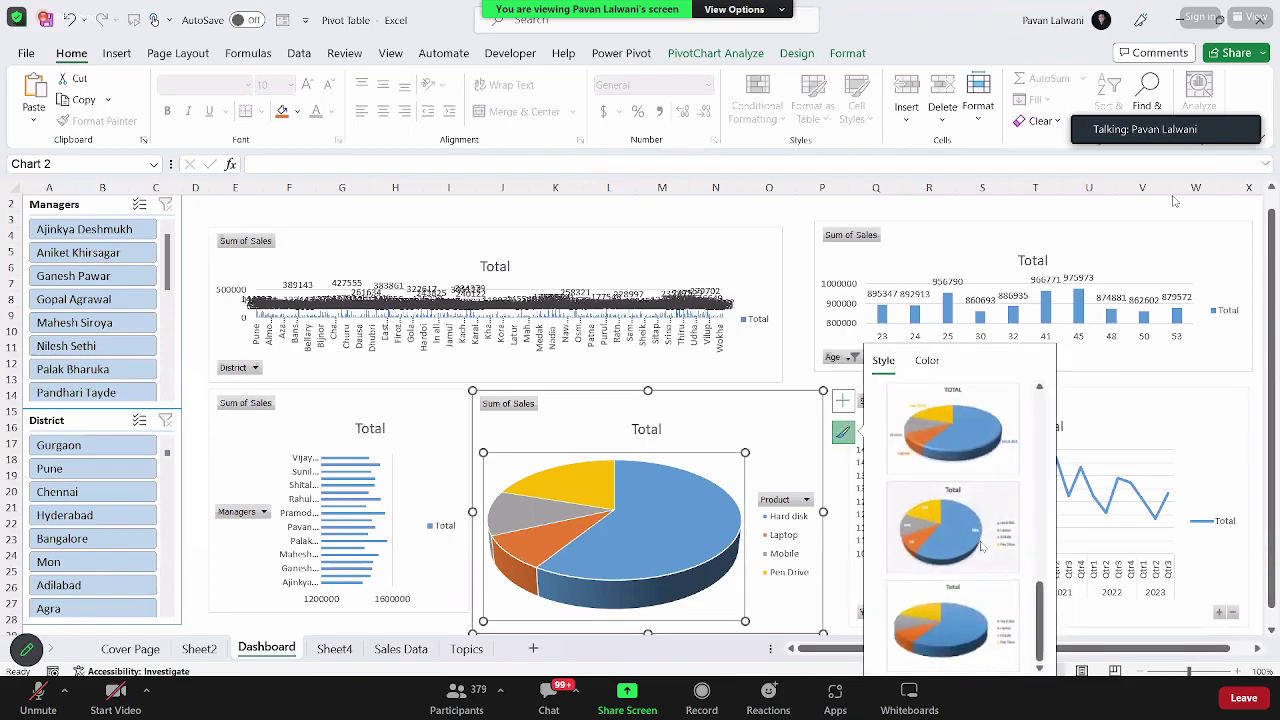
scroll(983, 546, "up", 1)
scroll(959, 570, "down", 2)
scroll(959, 570, "down", 1)
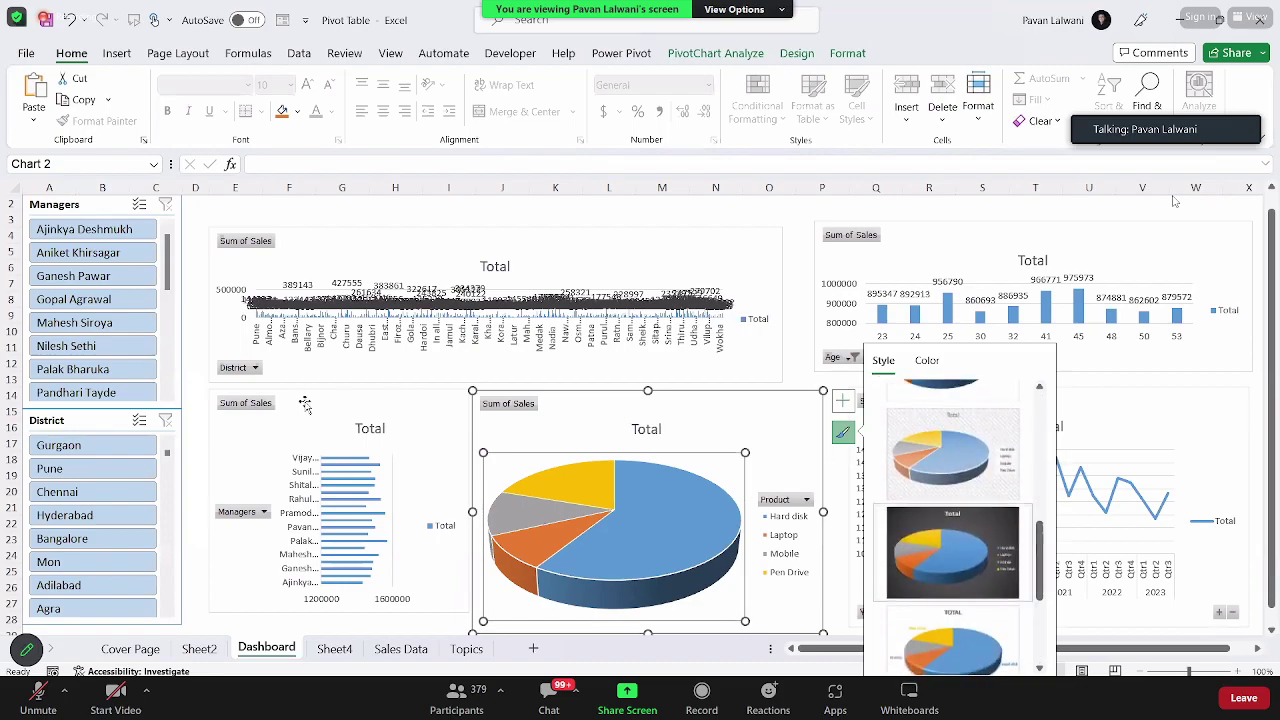
left_click(955, 560)
left_click(458, 430)
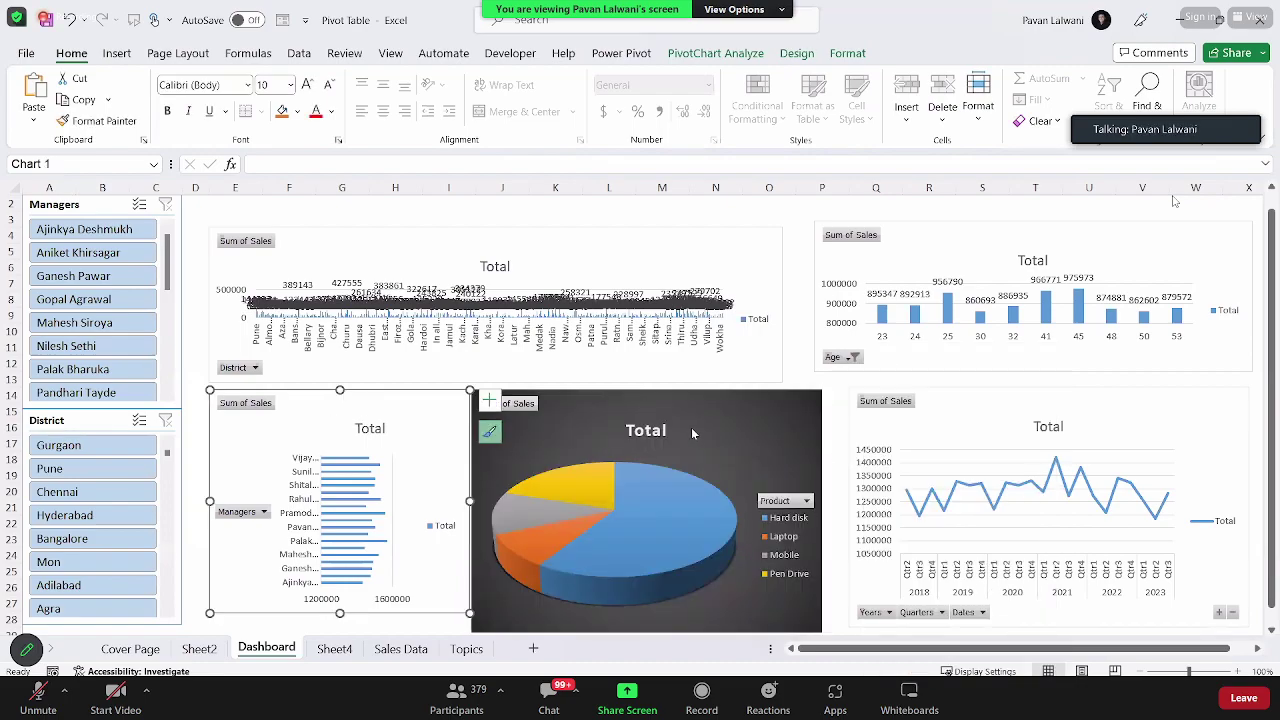
left_click(489, 431)
scroll(599, 508, "up", 1)
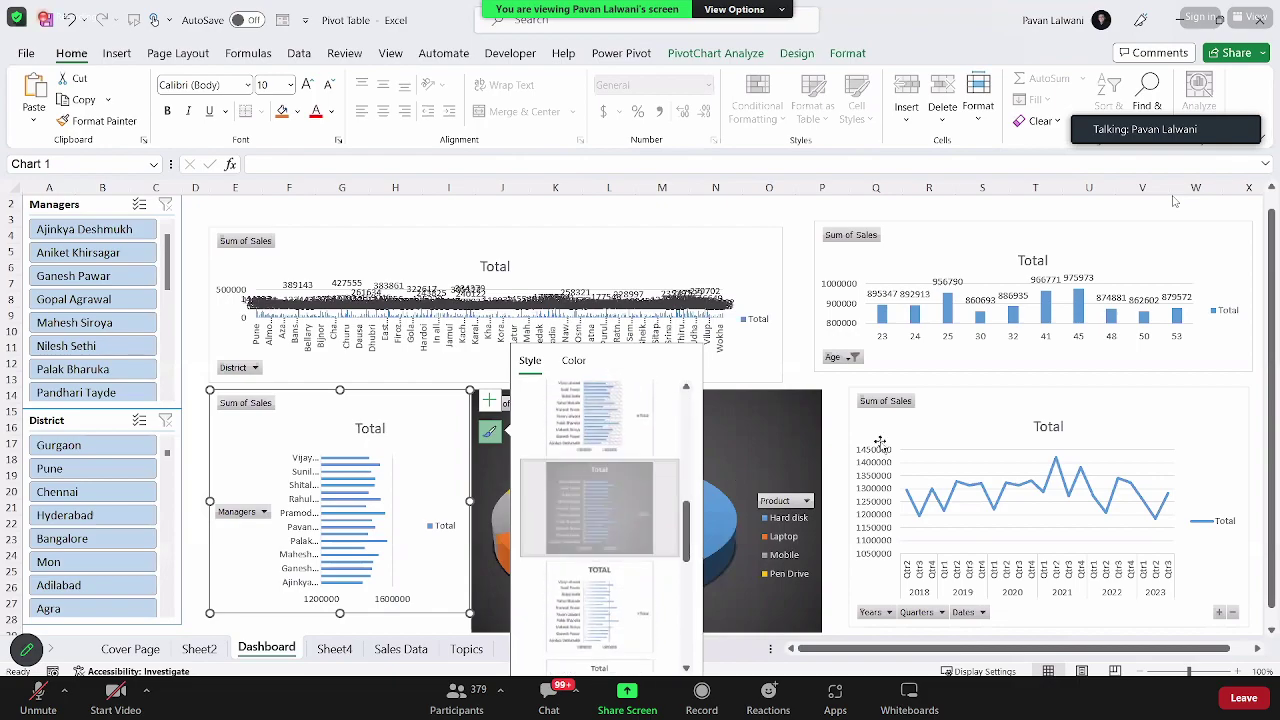
left_click(971, 414)
Step: Apply a dark chart style to the quarterly line chart and the age column chart
left_click(827, 430)
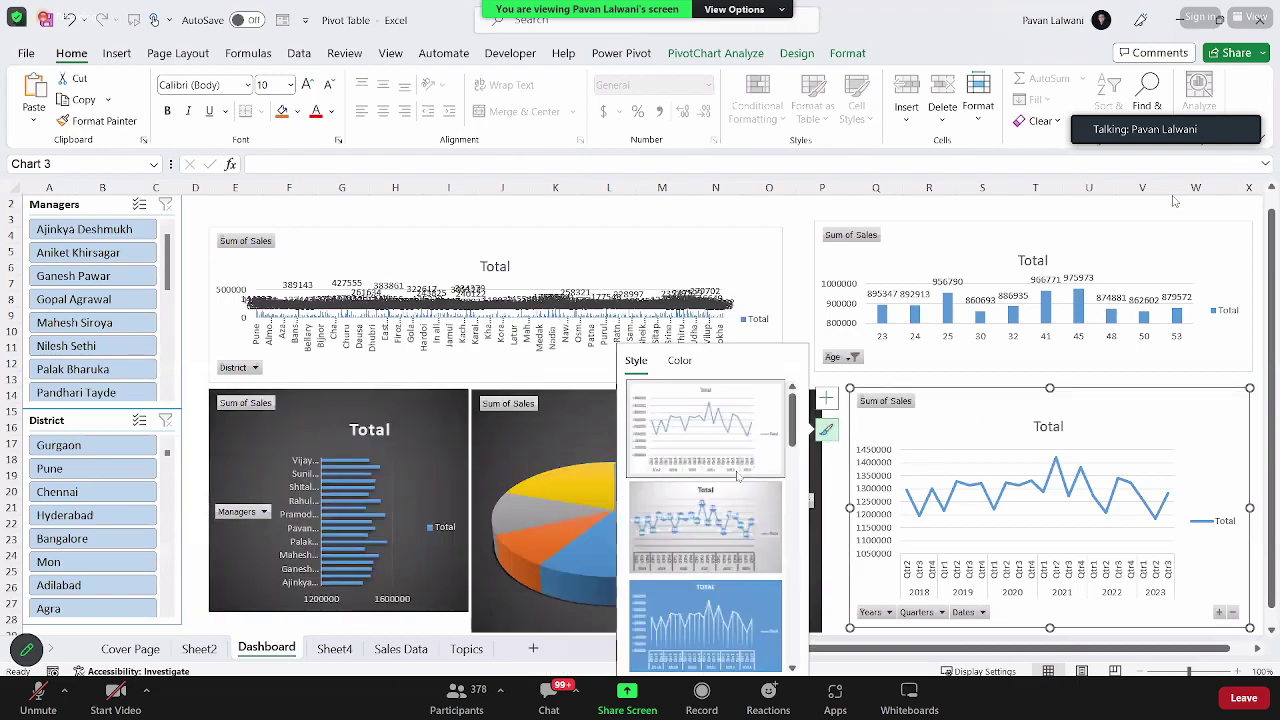
scroll(743, 507, "up", 2)
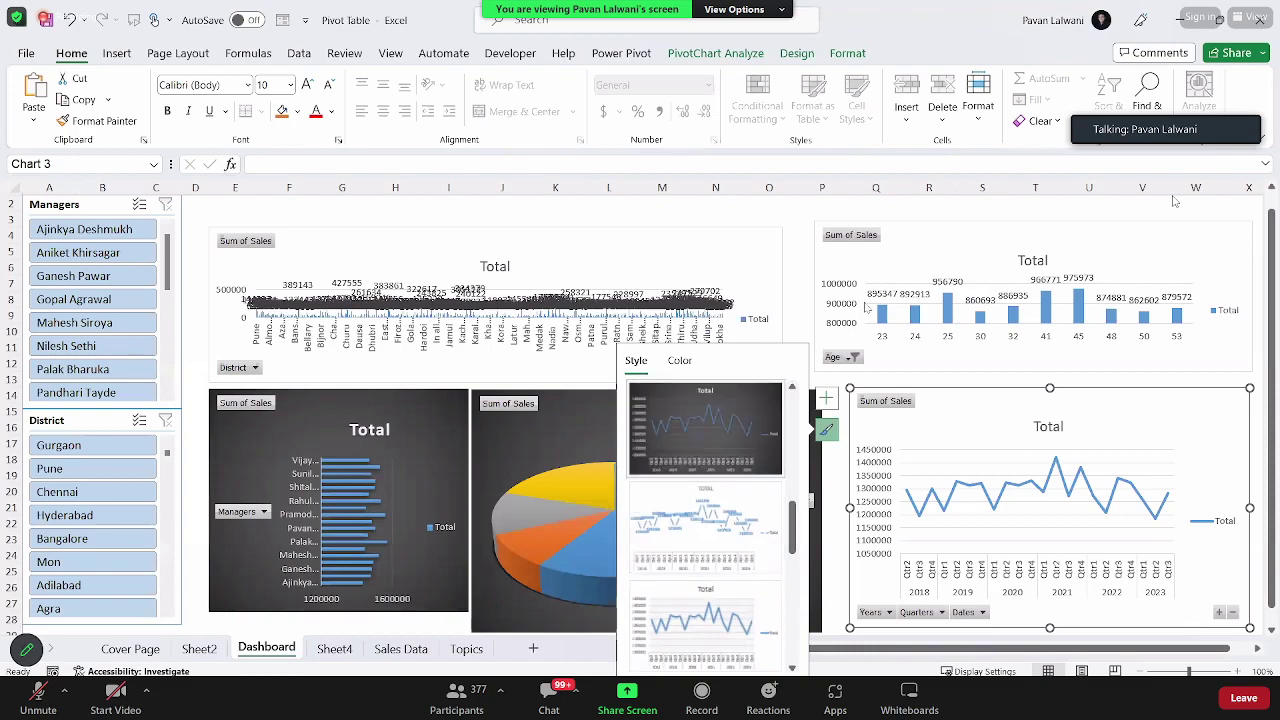
left_click(705, 428)
left_click(830, 275)
left_click(790, 263)
scroll(674, 400, "up", 2)
left_click(674, 372)
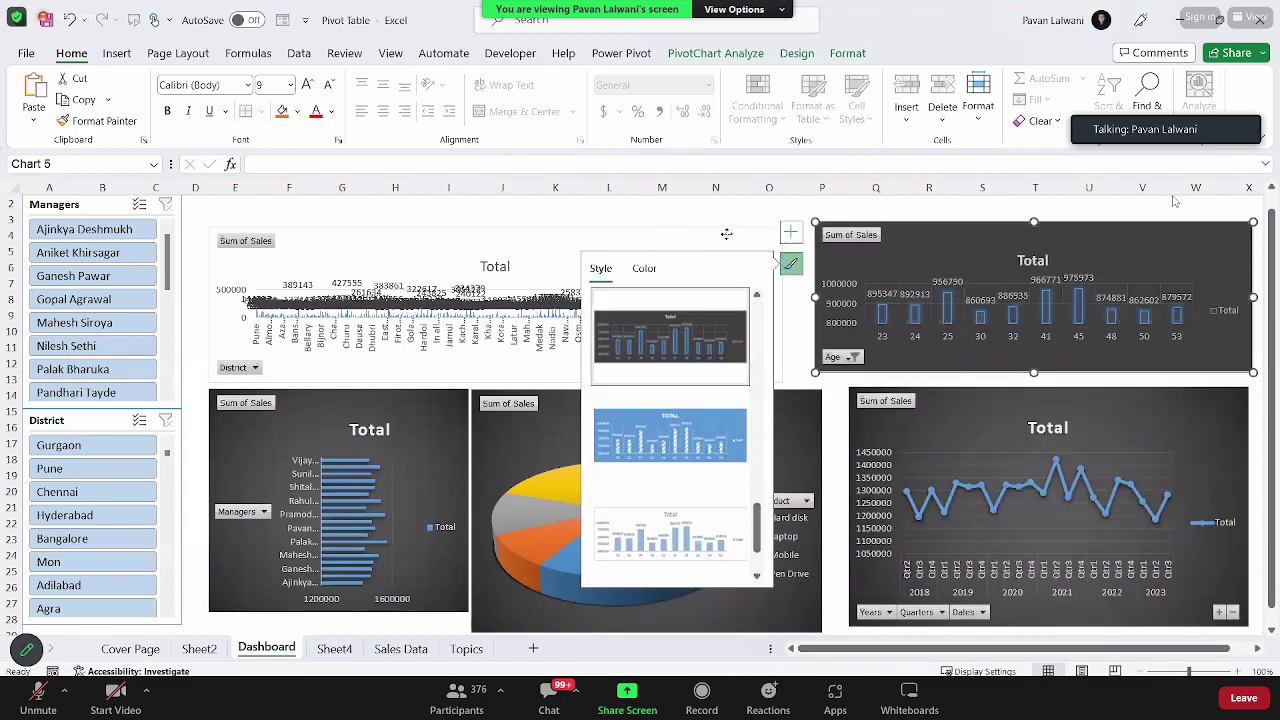
Step: Apply the dark chart style to the district column chart
left_click(745, 257)
left_click(803, 272)
scroll(905, 410, "down", 5)
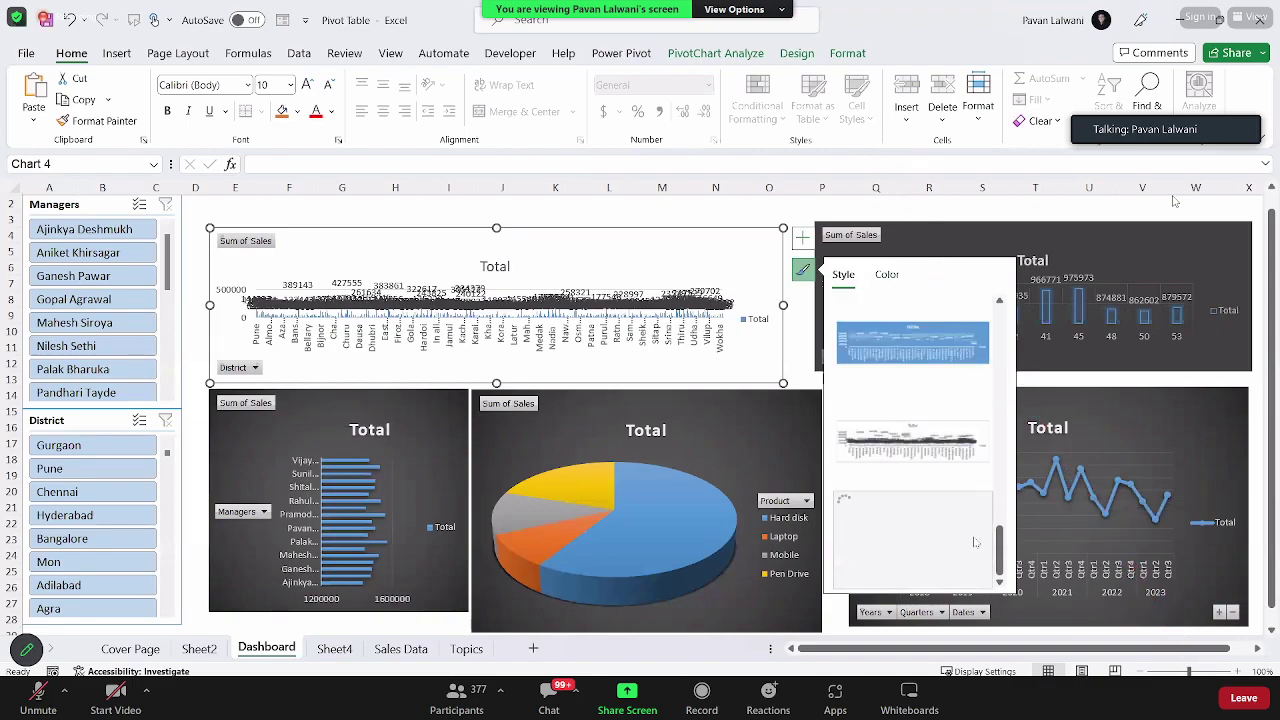
scroll(975, 542, "up", 3)
left_click(912, 441)
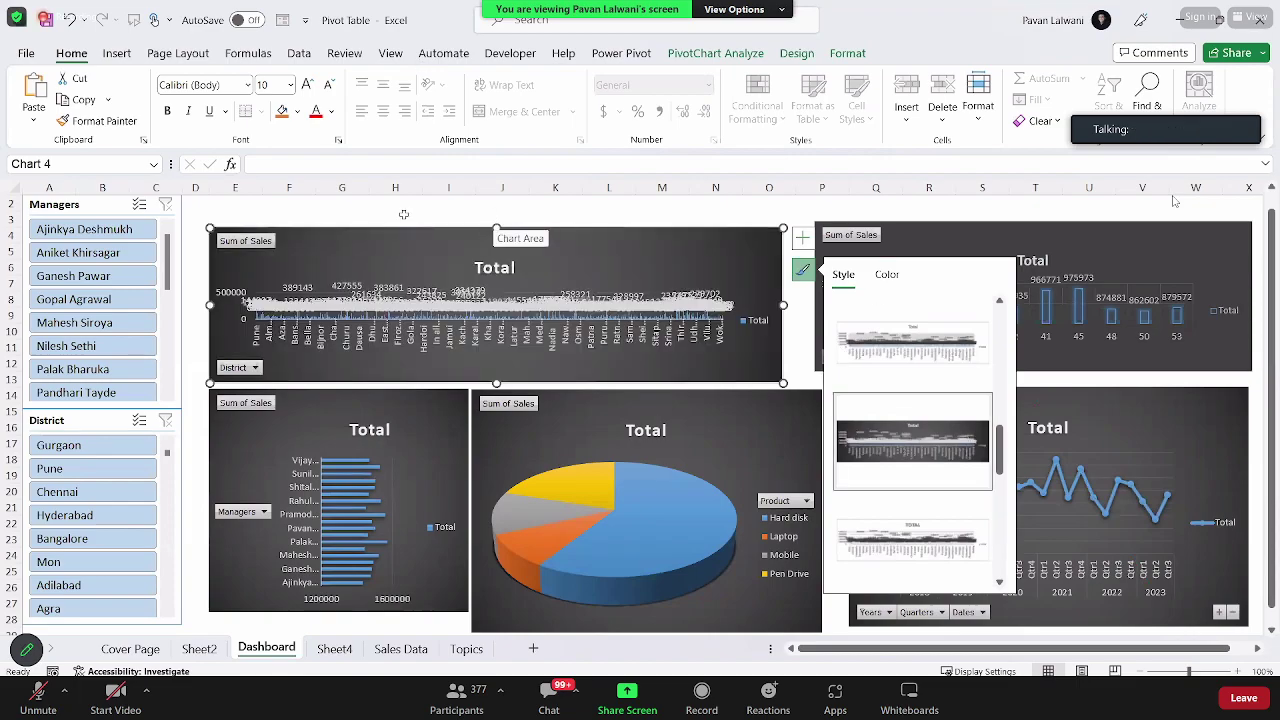
left_click(502, 218)
Step: Filter the dashboard by a single manager in the slicer, then by districts Chennai and Mon
left_click(73, 299)
left_click(73, 369)
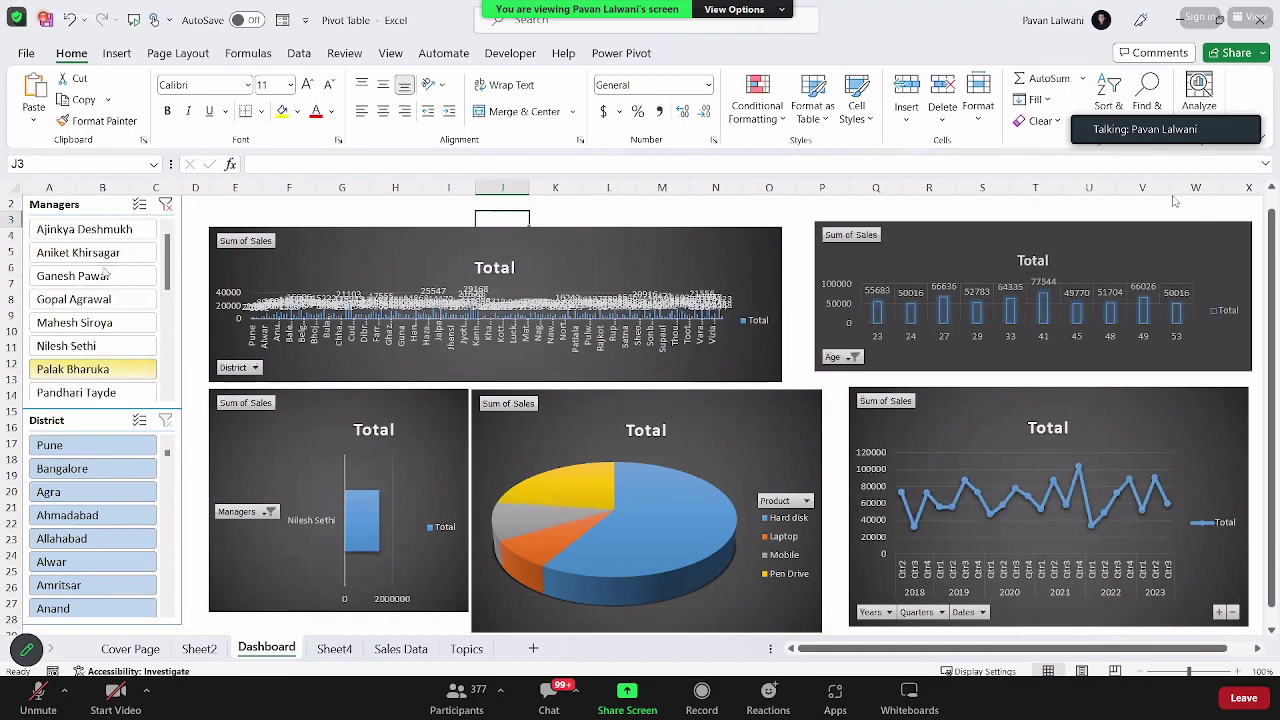
left_click(73, 276)
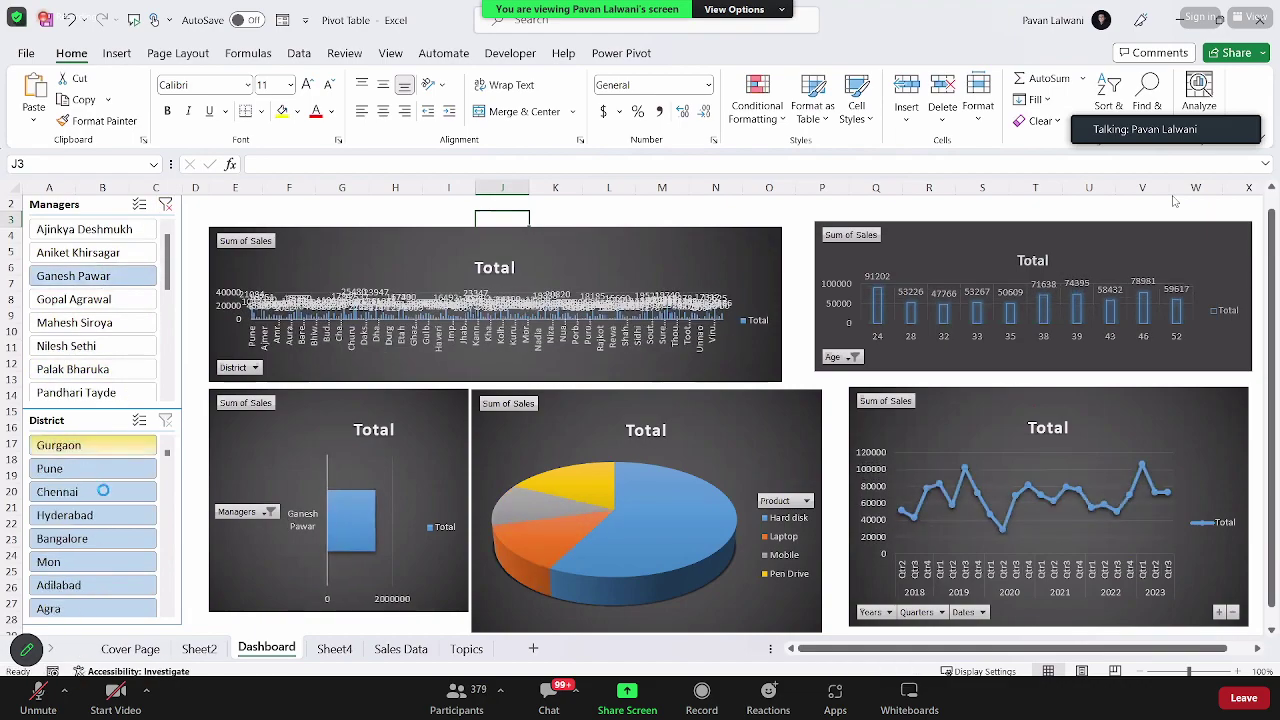
left_click(95, 493)
left_click(89, 562)
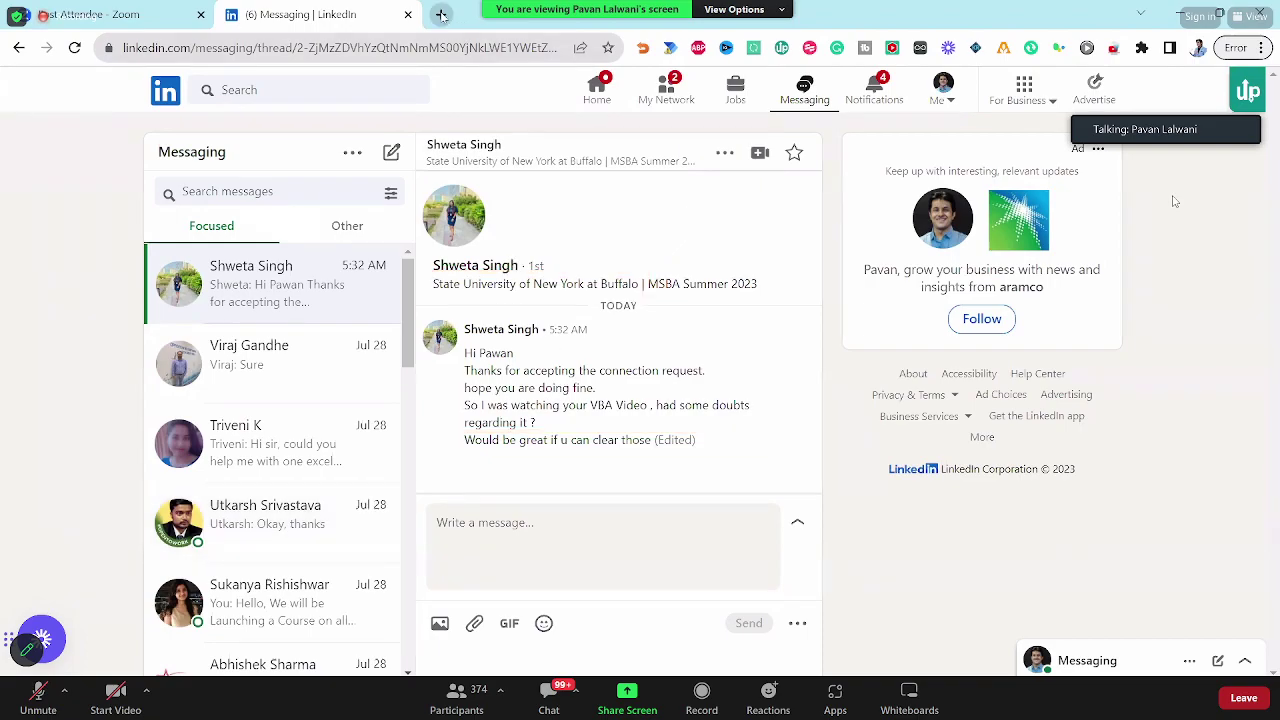
Step: Launch Notepad via Run, type the topic 'Power', then return to the dashboard's Managers slicer
key("super+r")
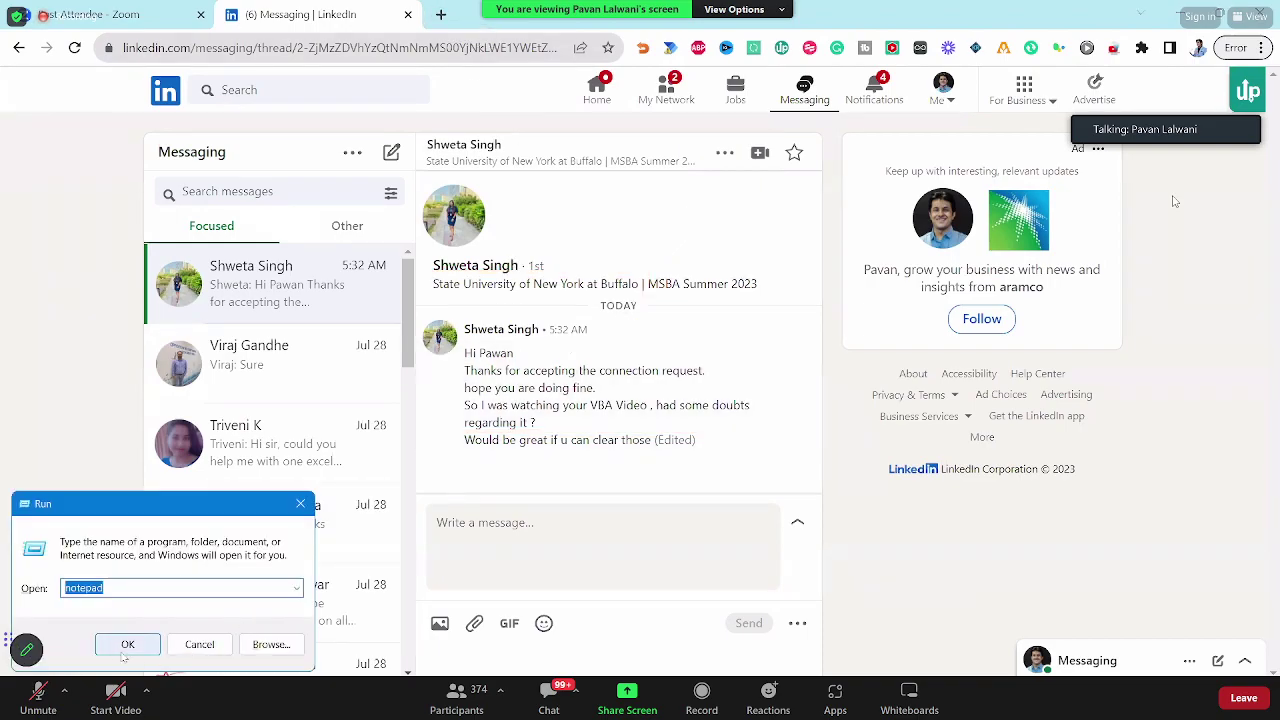
key("Return")
type("Power")
scroll(459, 374, "up", 16)
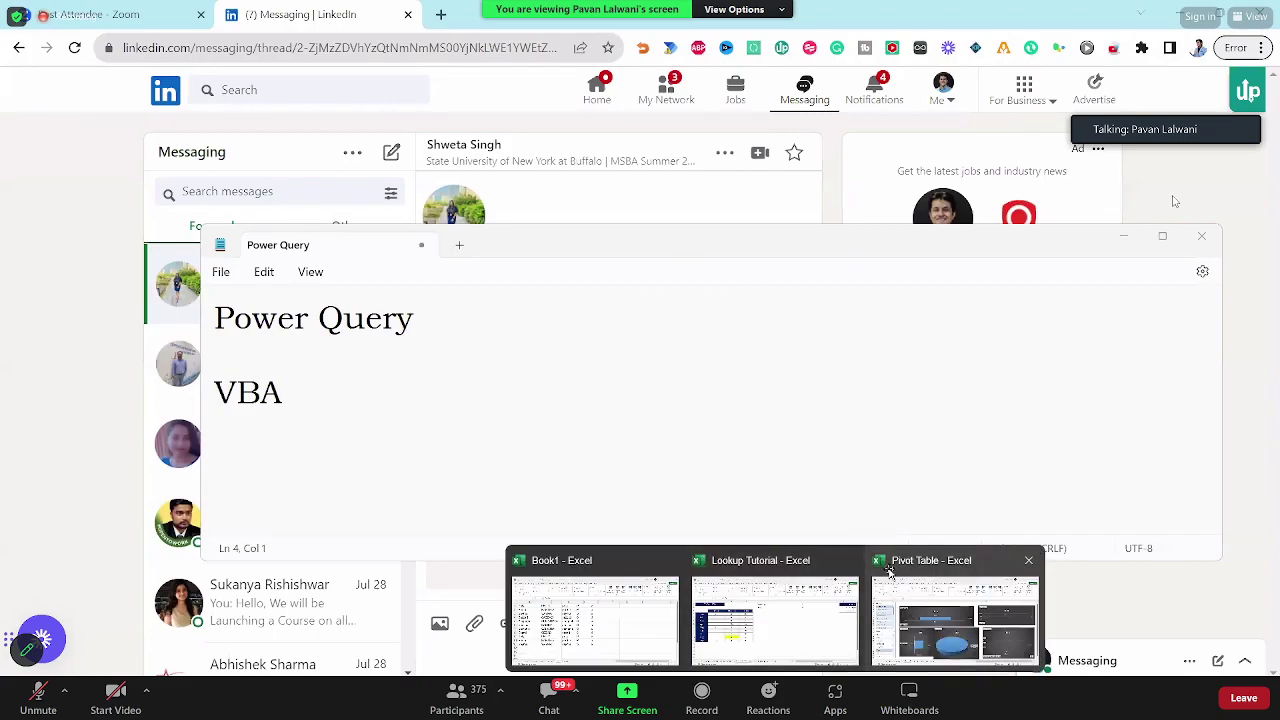
left_click(955, 615)
left_click(84, 206)
Step: Remove the old slicers and insert new Managers and District slicers from Sheet2's product pivot
key("Delete")
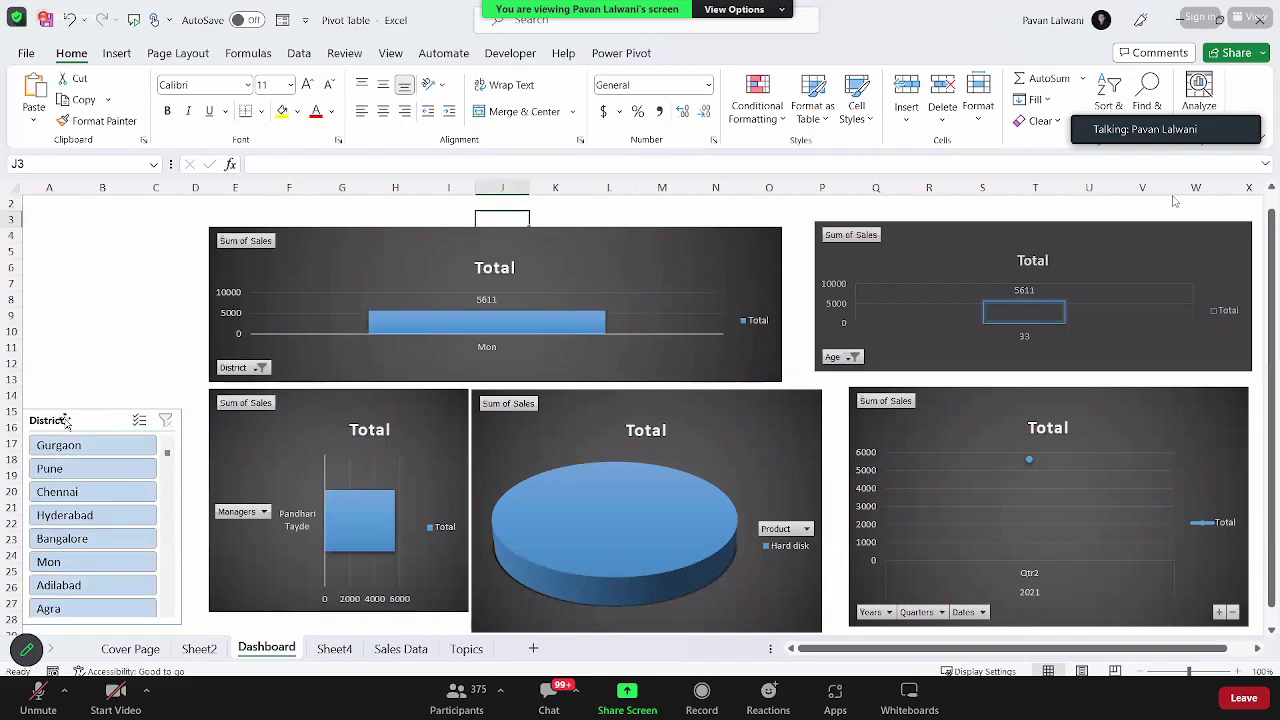
key("ctrl+z")
left_click(199, 649)
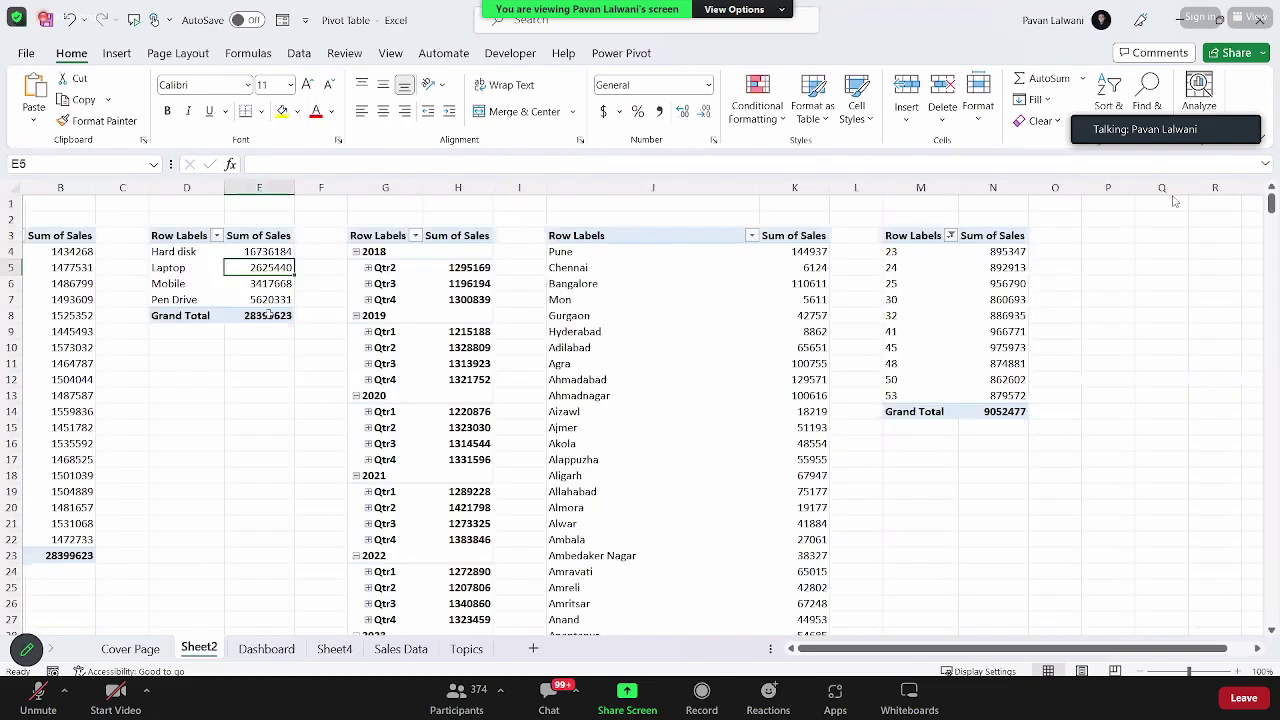
left_click(62, 299)
left_click(190, 299)
left_click(211, 267)
left_click(116, 53)
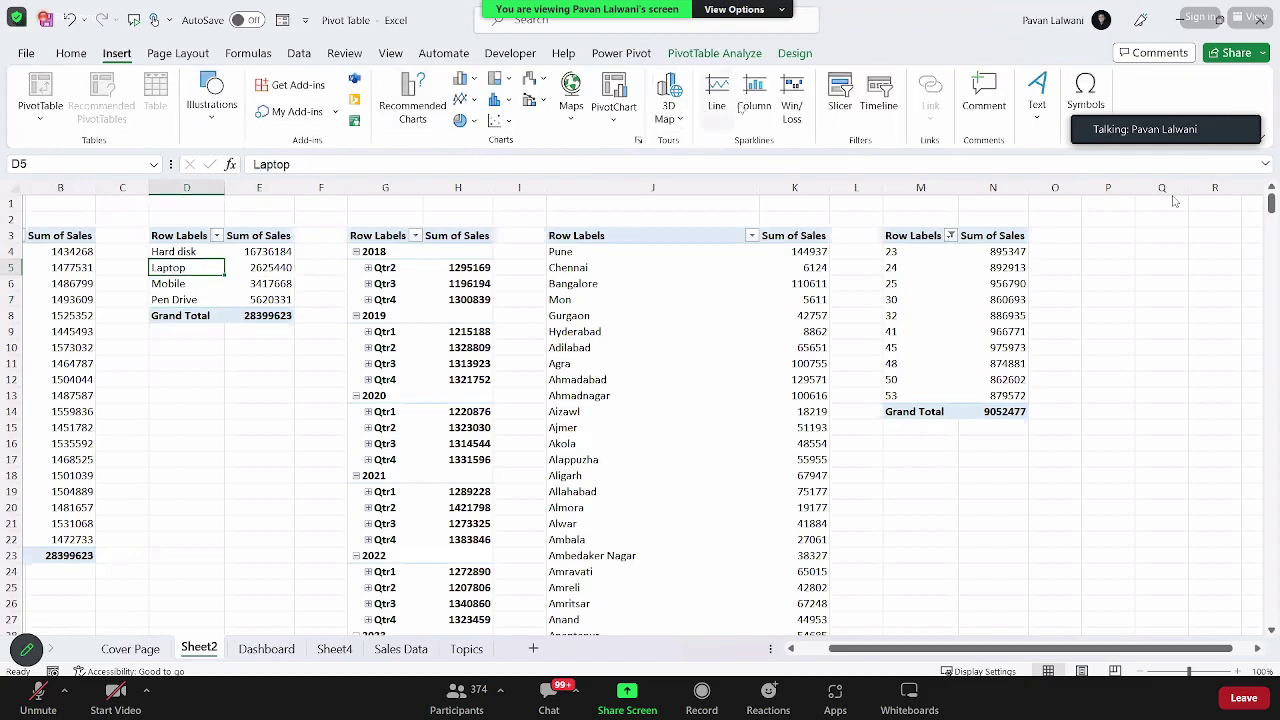
left_click(838, 95)
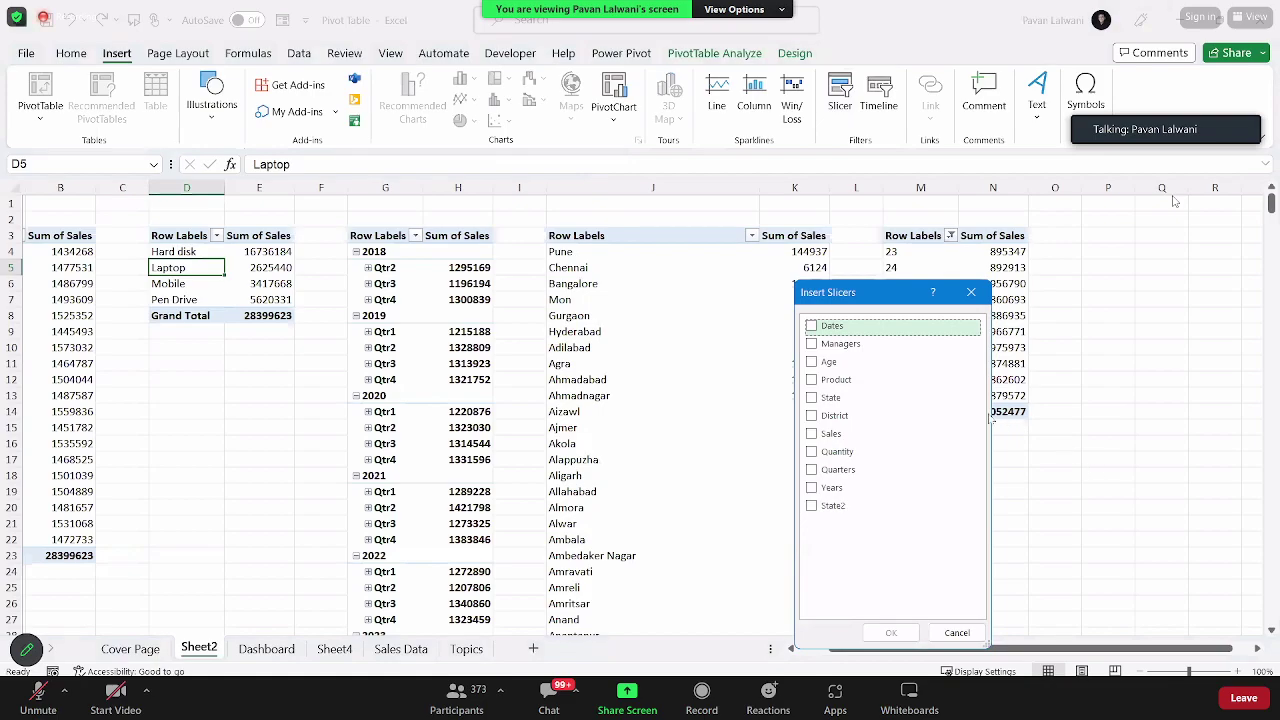
left_click(811, 343)
left_click(811, 415)
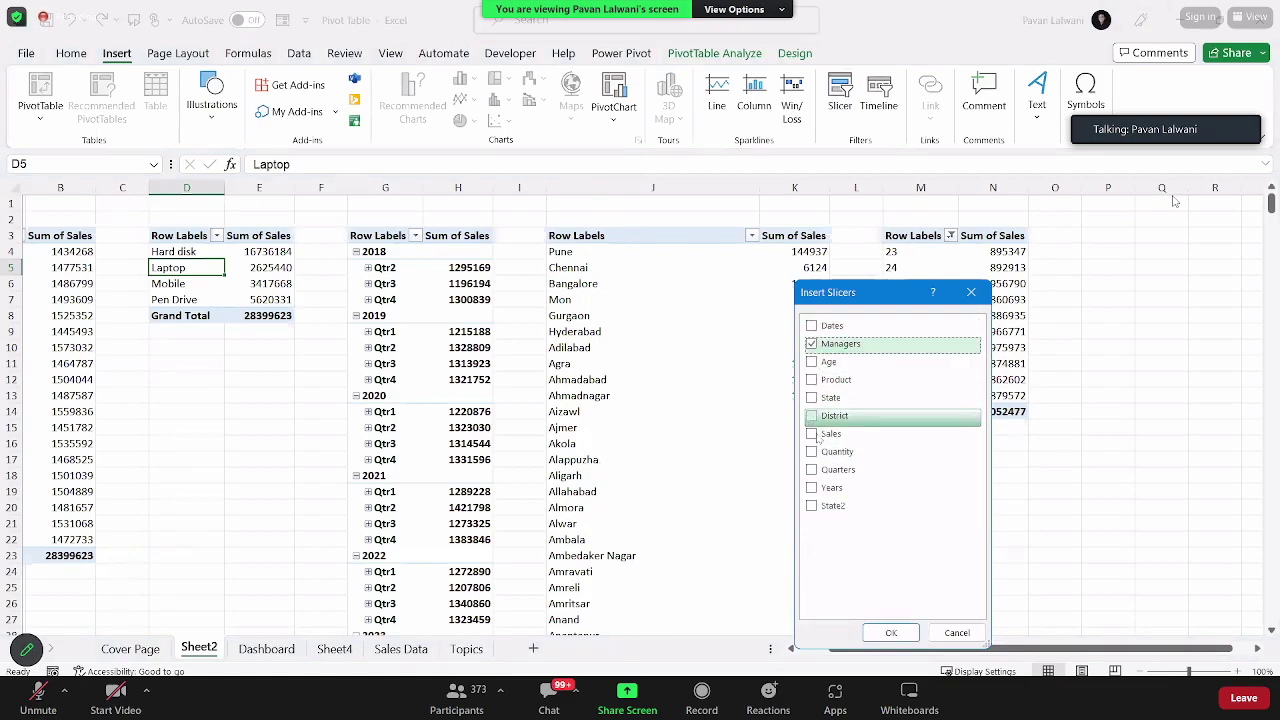
left_click(893, 632)
Step: Move the new slicers to the Dashboard at B4, with Managers upper left and District lower left
left_click(186, 267)
key("ctrl+z")
left_click(266, 648)
left_click(100, 235)
key("ctrl+v")
left_click(80, 520)
left_click_drag(170, 281, 74, 439)
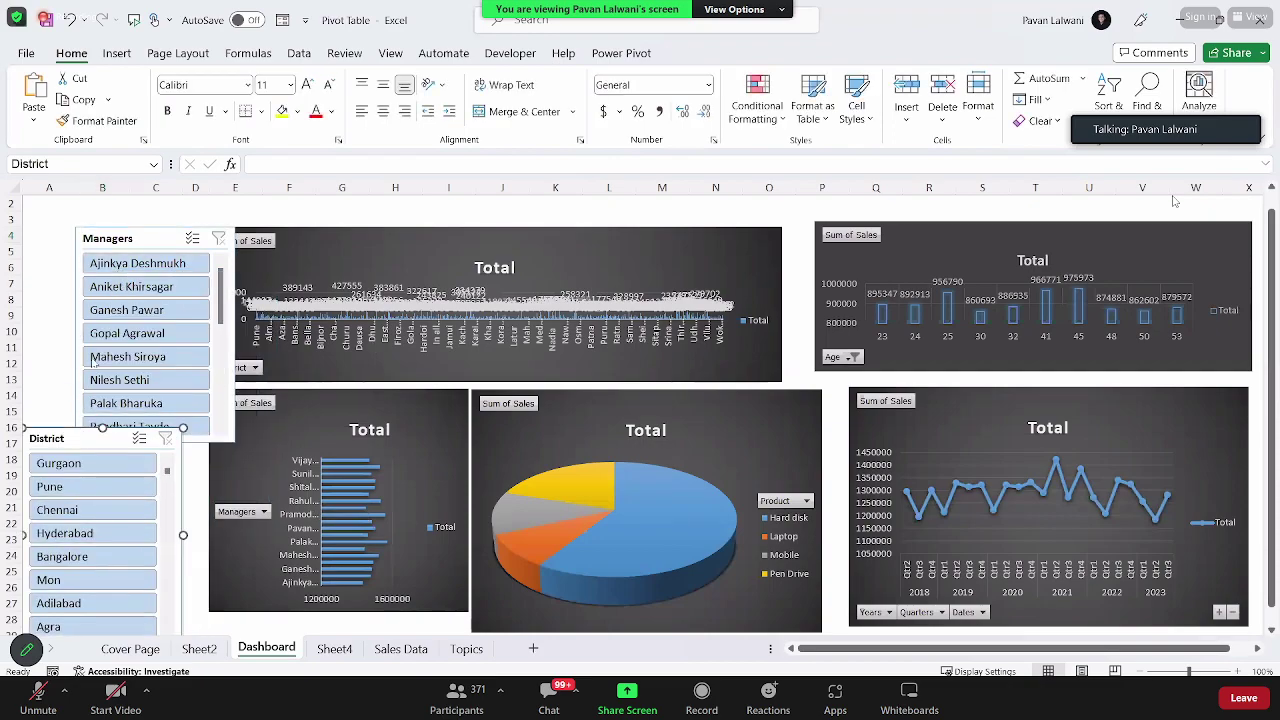
left_click_drag(108, 232, 56, 210)
right_click(97, 224)
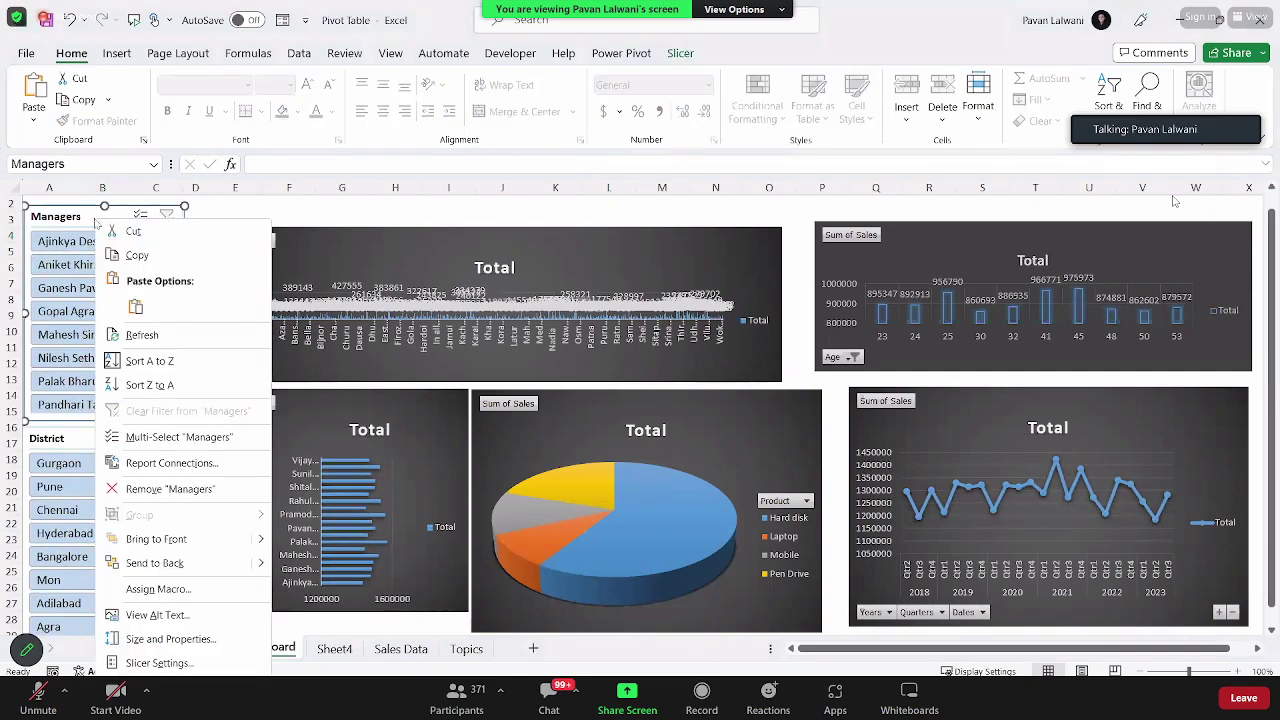
Step: Connect the Managers slicer to PivotTable5 through its Report Connections
left_click(208, 466)
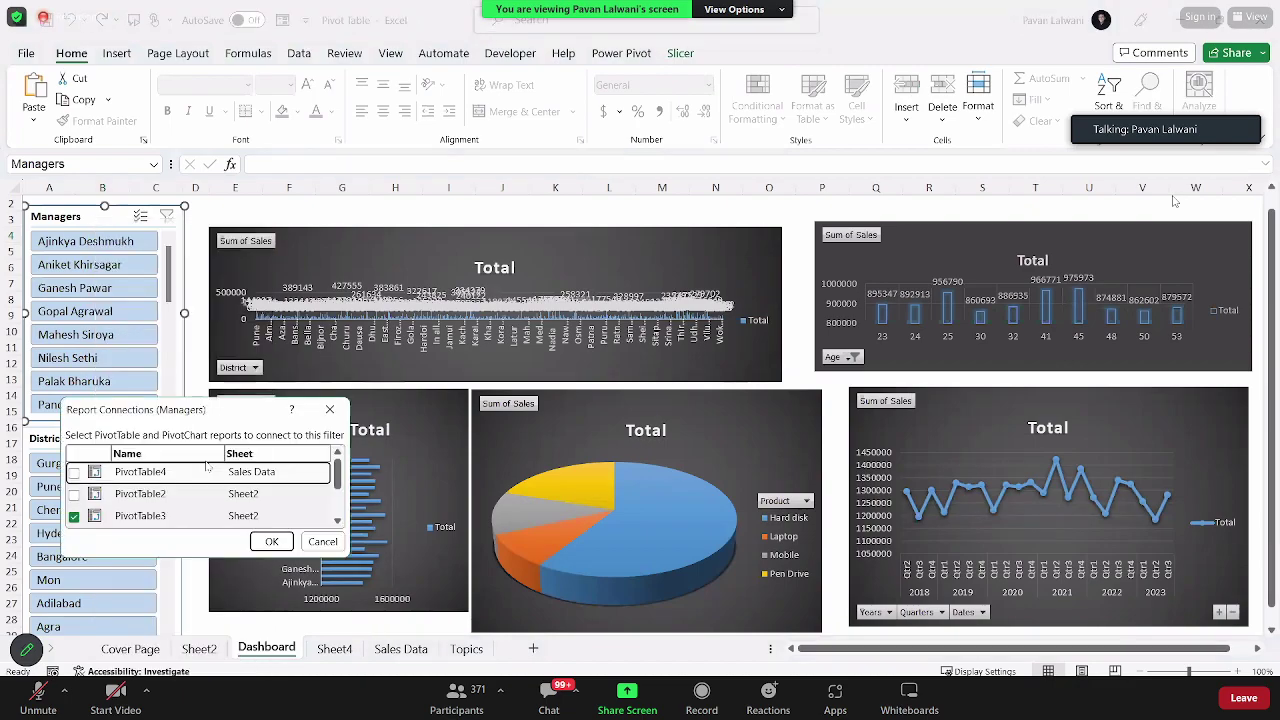
scroll(80, 505, "down", 3)
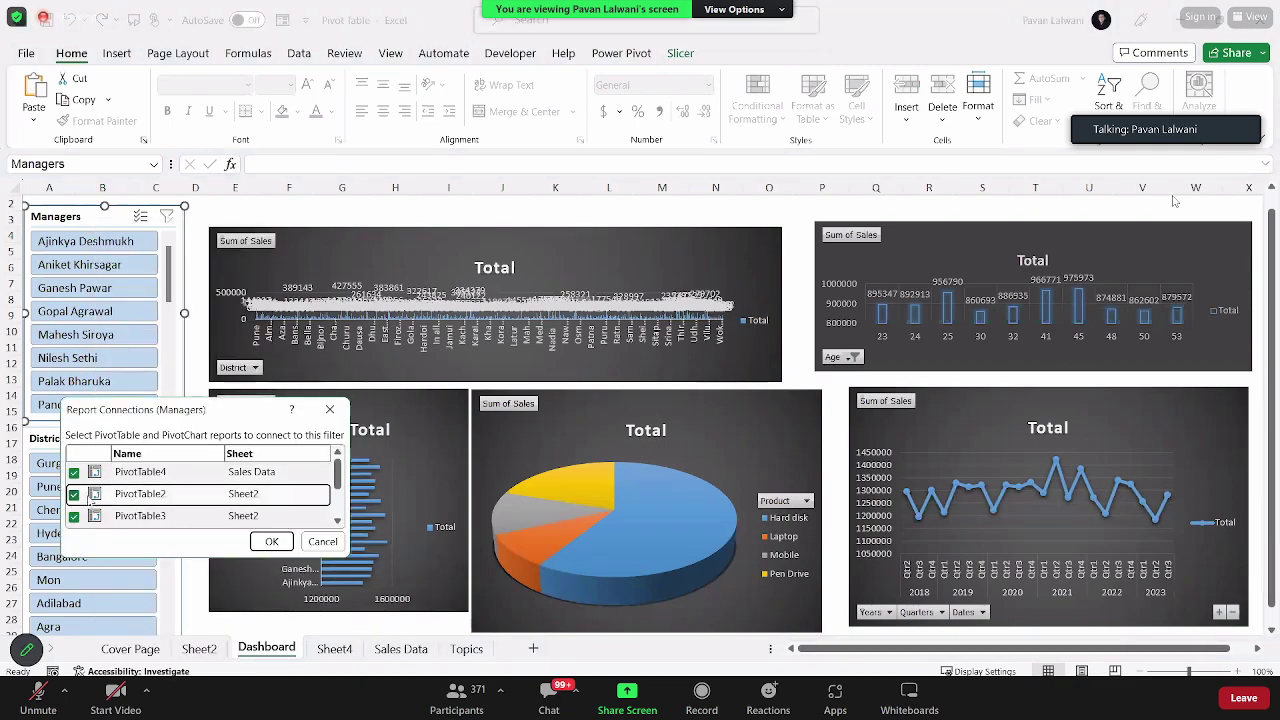
left_click(73, 494)
left_click(271, 541)
Step: Connect the District slicer to PivotTable2 and PivotTable6 through its Report Connections
right_click(110, 448)
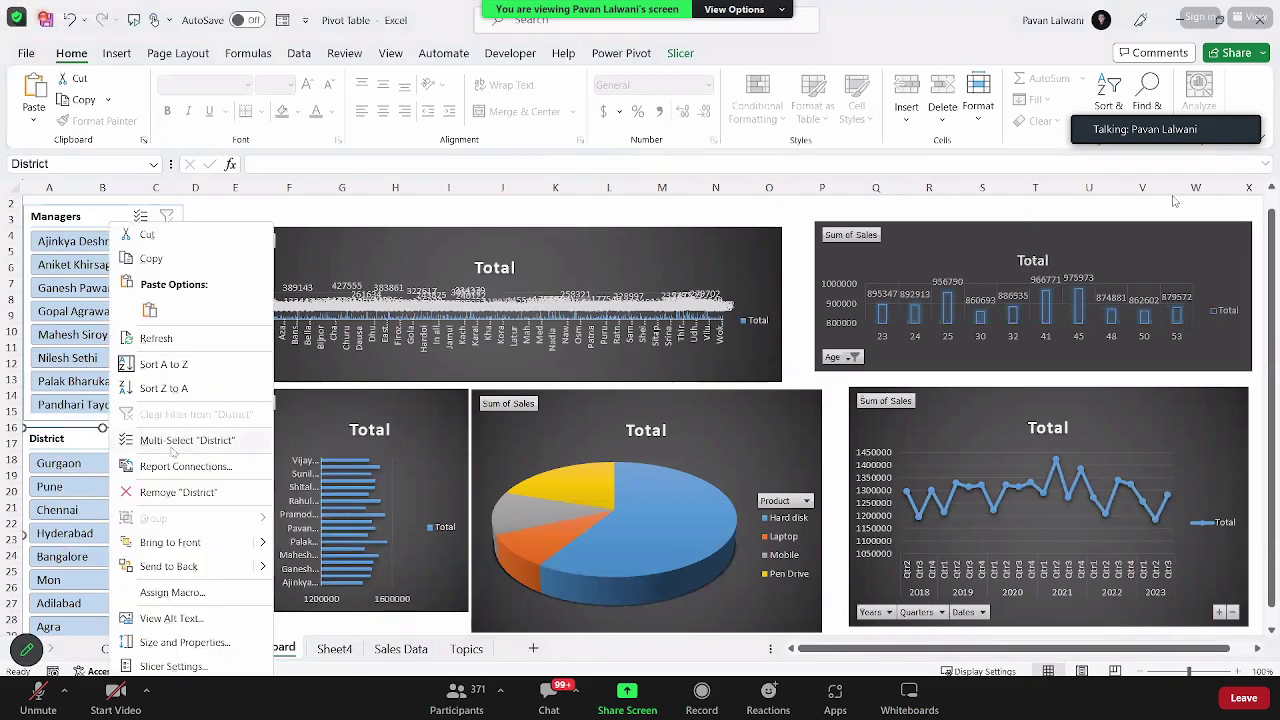
left_click(190, 476)
left_click(58, 505)
scroll(150, 505, "down", 3)
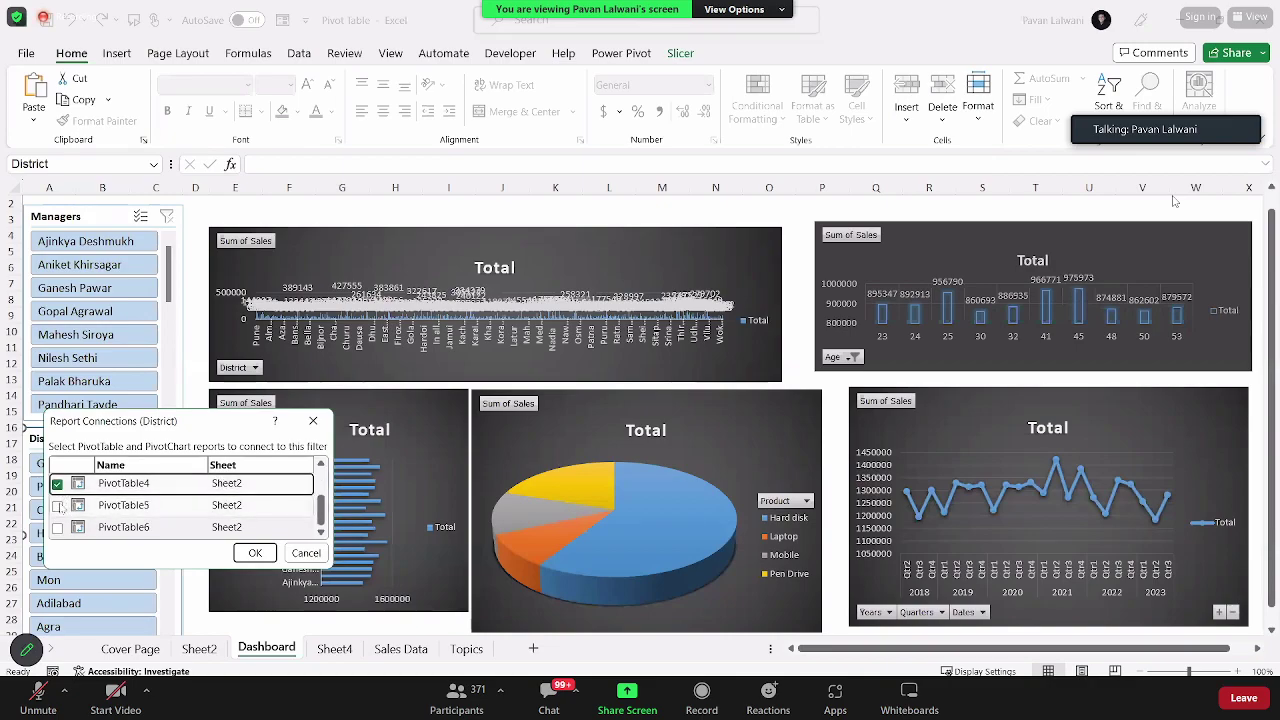
left_click(57, 527)
left_click(255, 553)
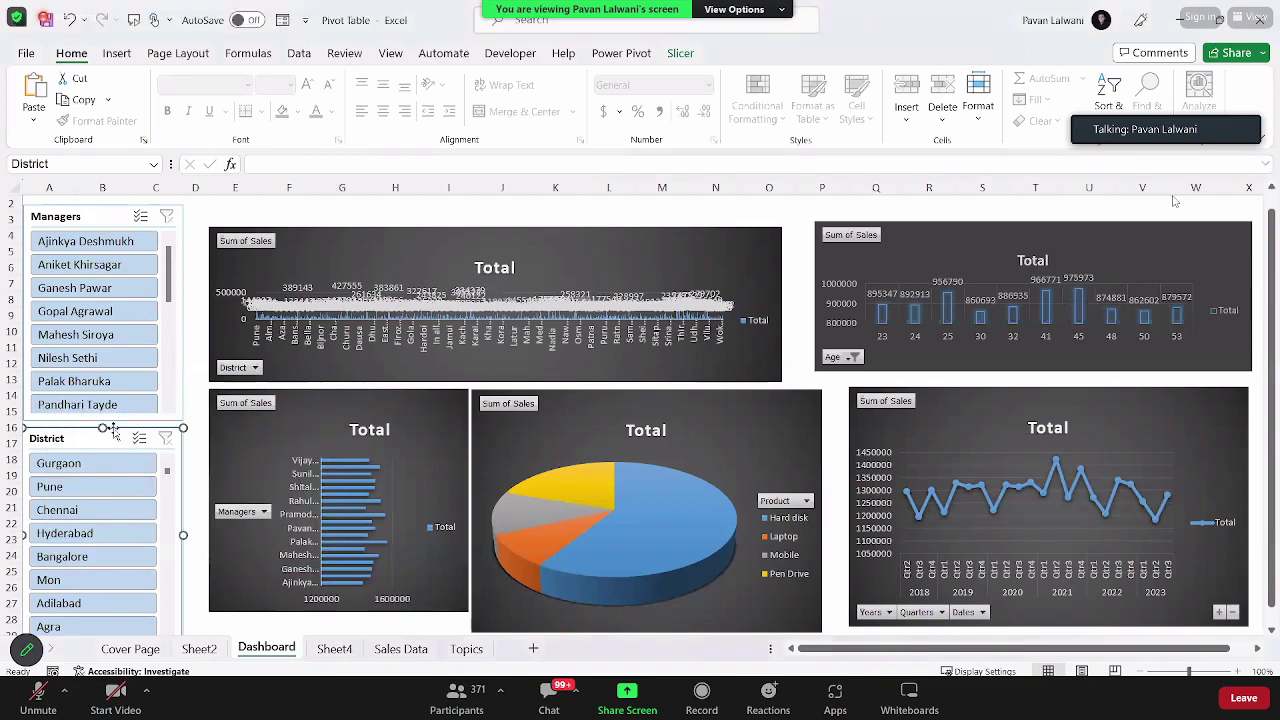
Step: Test the slicers by filtering Gurgaon, Pune and Chennai, clear the filter, then go to Outlook
left_click(100, 465)
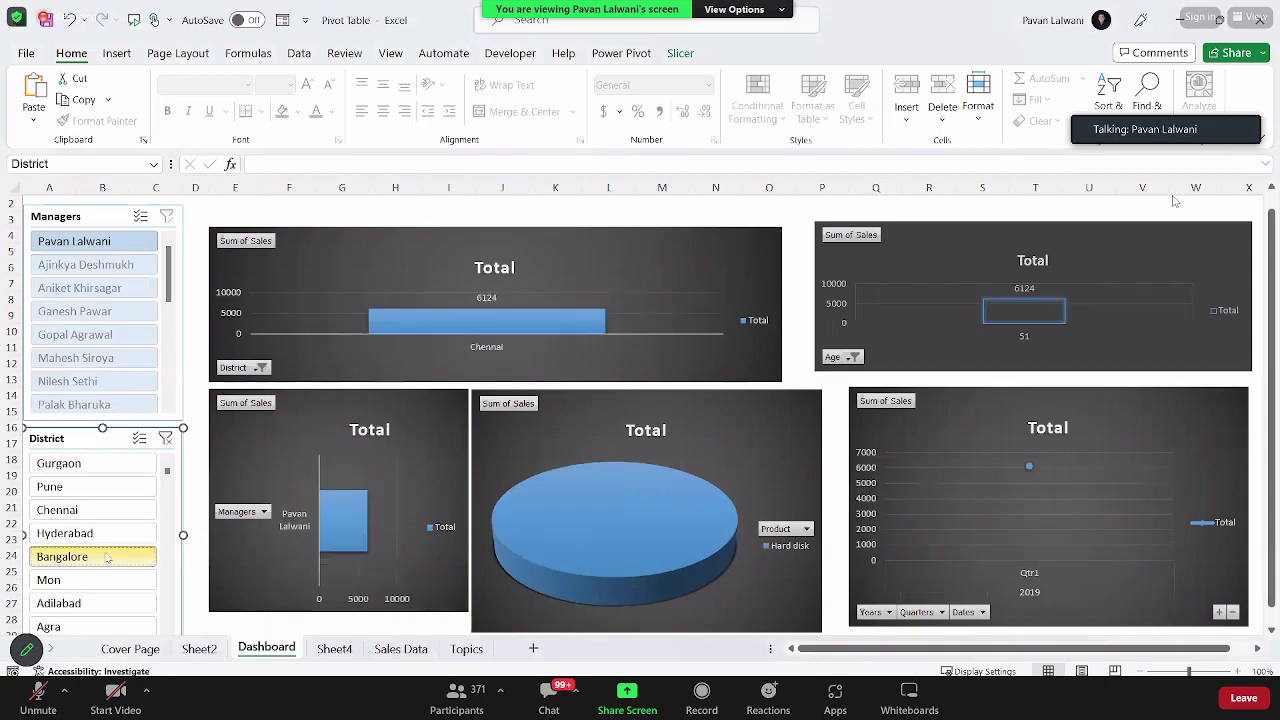
left_click(99, 488)
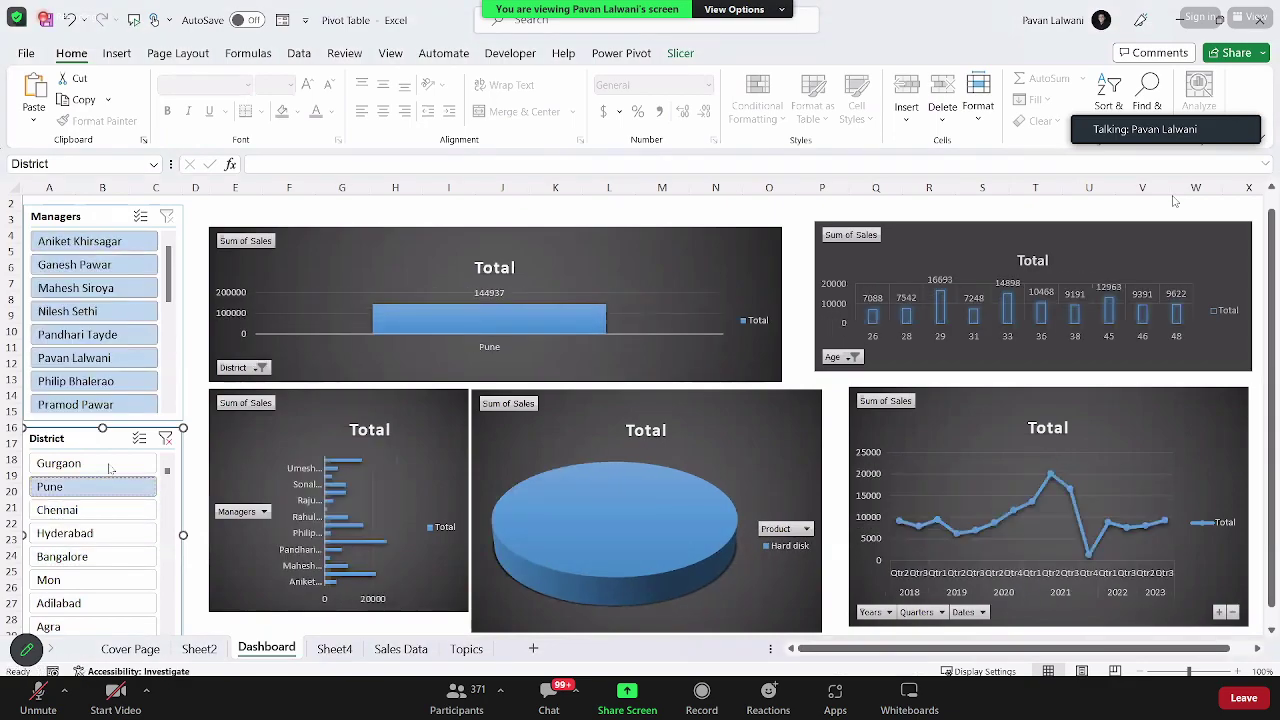
left_click(100, 510)
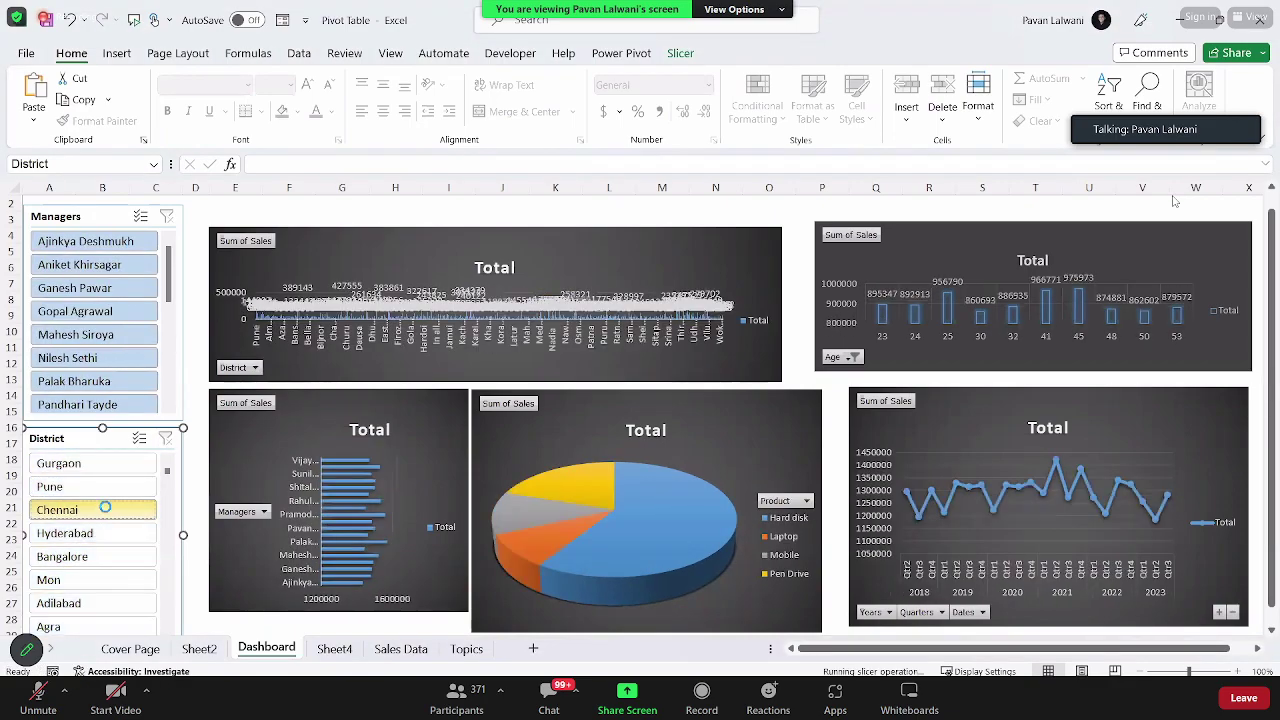
left_click(88, 264)
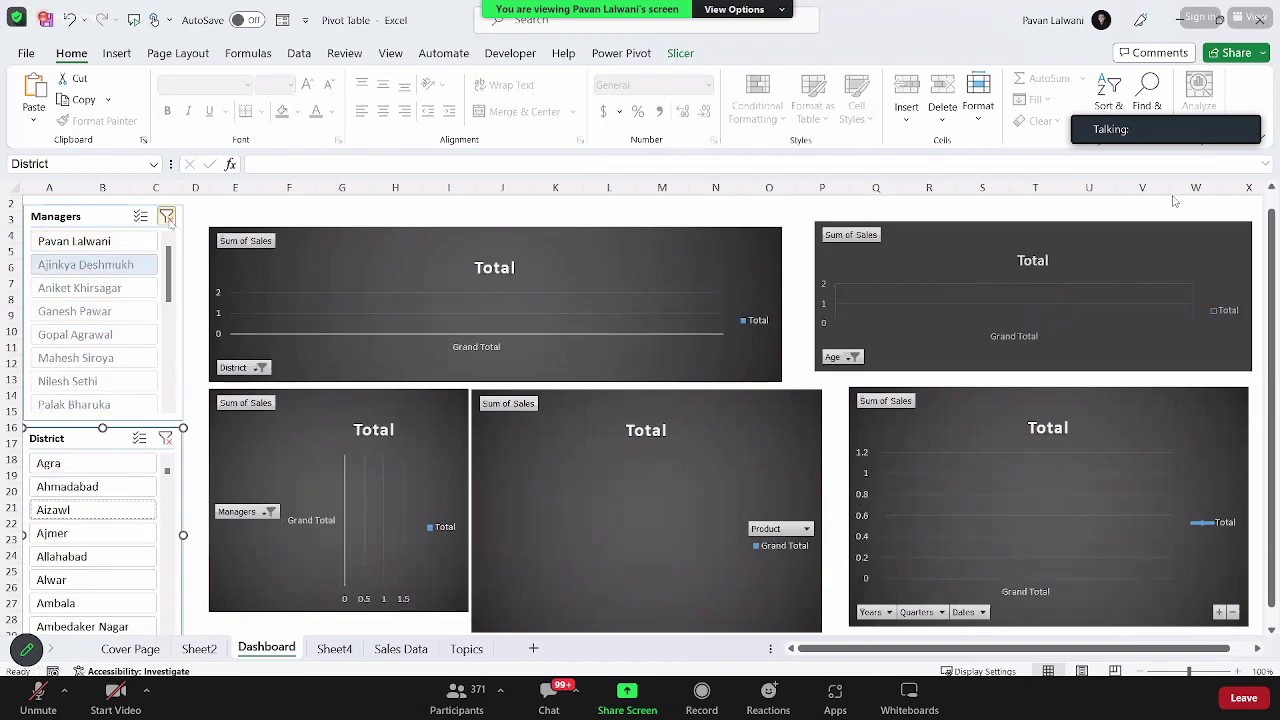
key("ctrl+z")
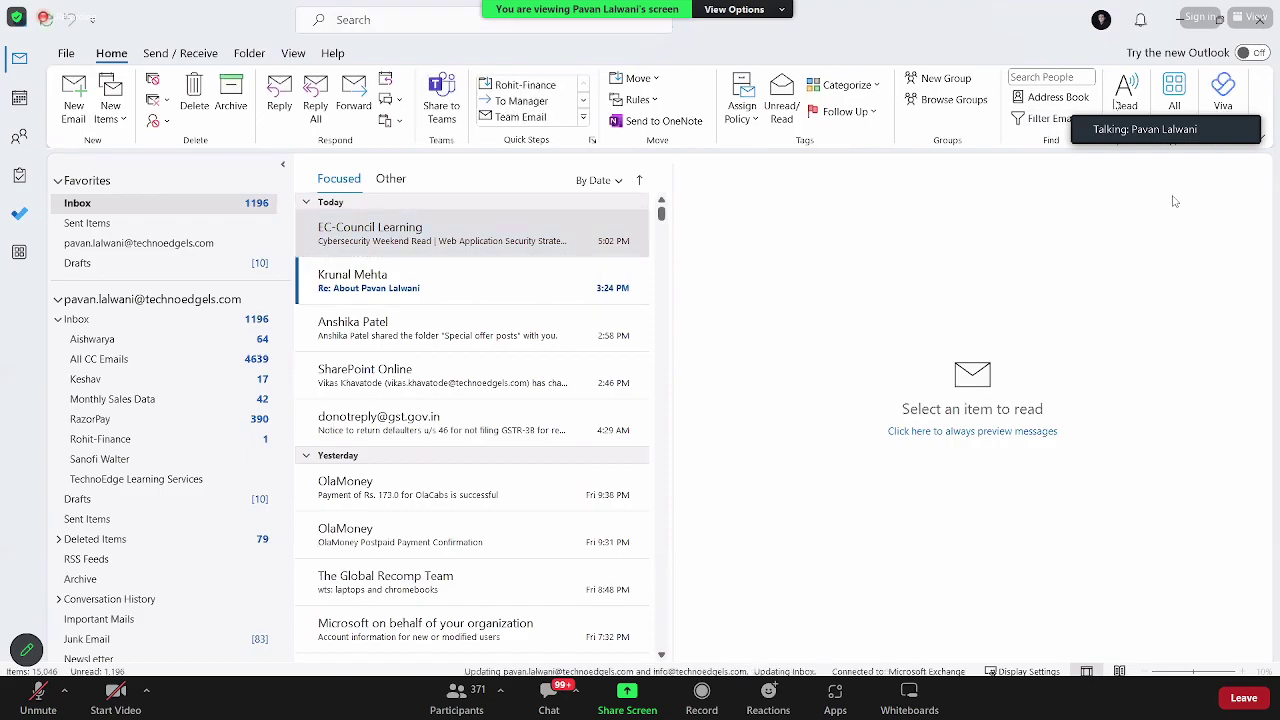
Step: Alt+Tab from Outlook back to the Pivot Table workbook in Excel, later moving on to File Explorer
key("alt+Tab")
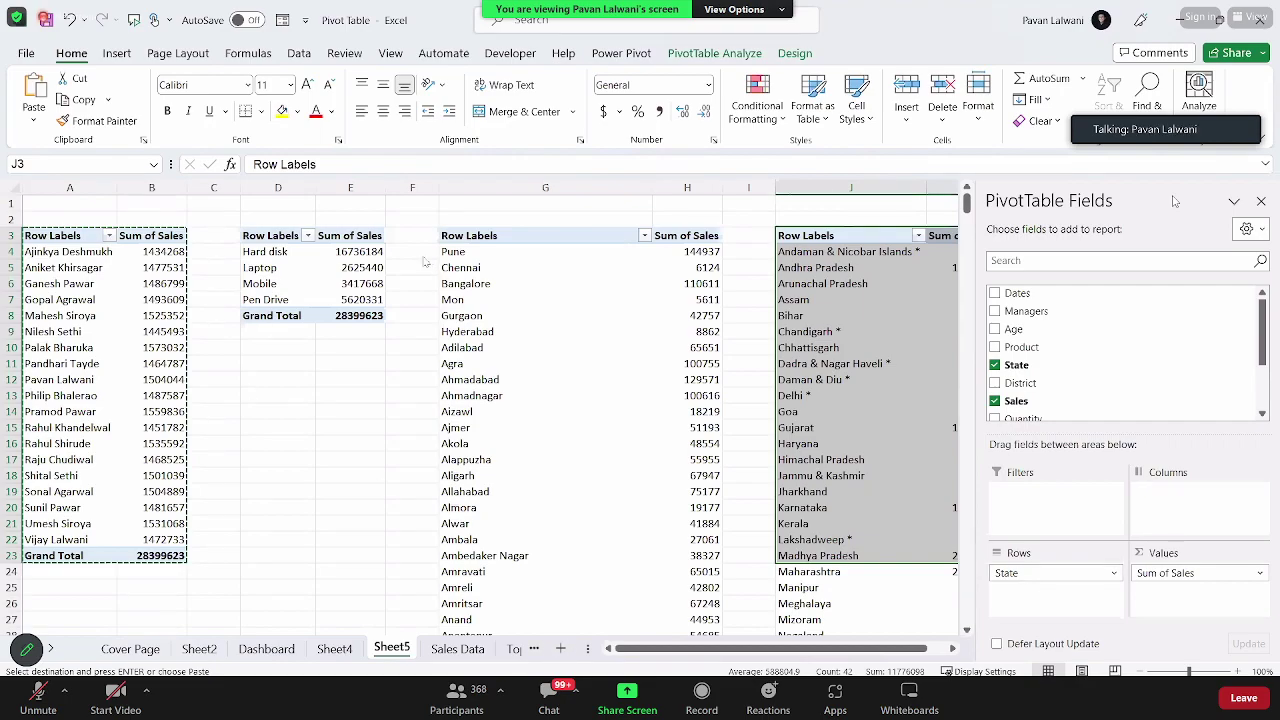
key("alt+Tab")
Step: Browse F: > Power BI 2023 Material > 1. Power Query into the PQ Part11 folder
key("Down")
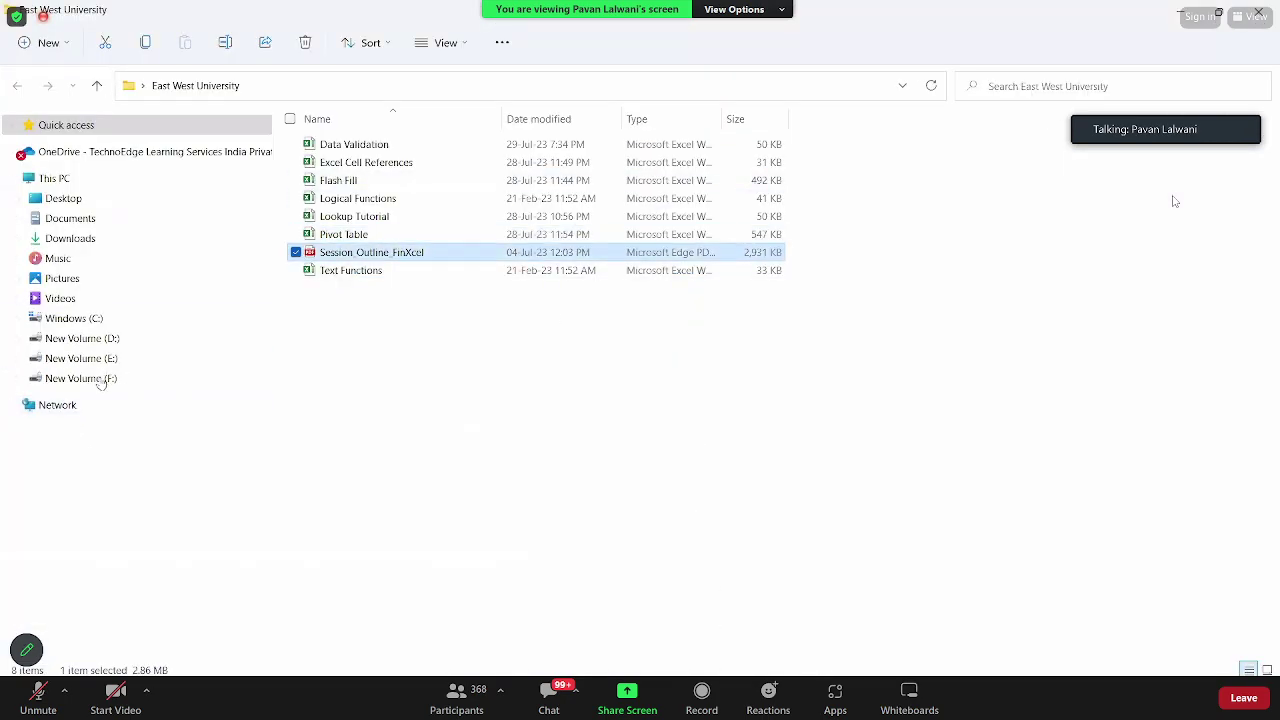
left_click(81, 378)
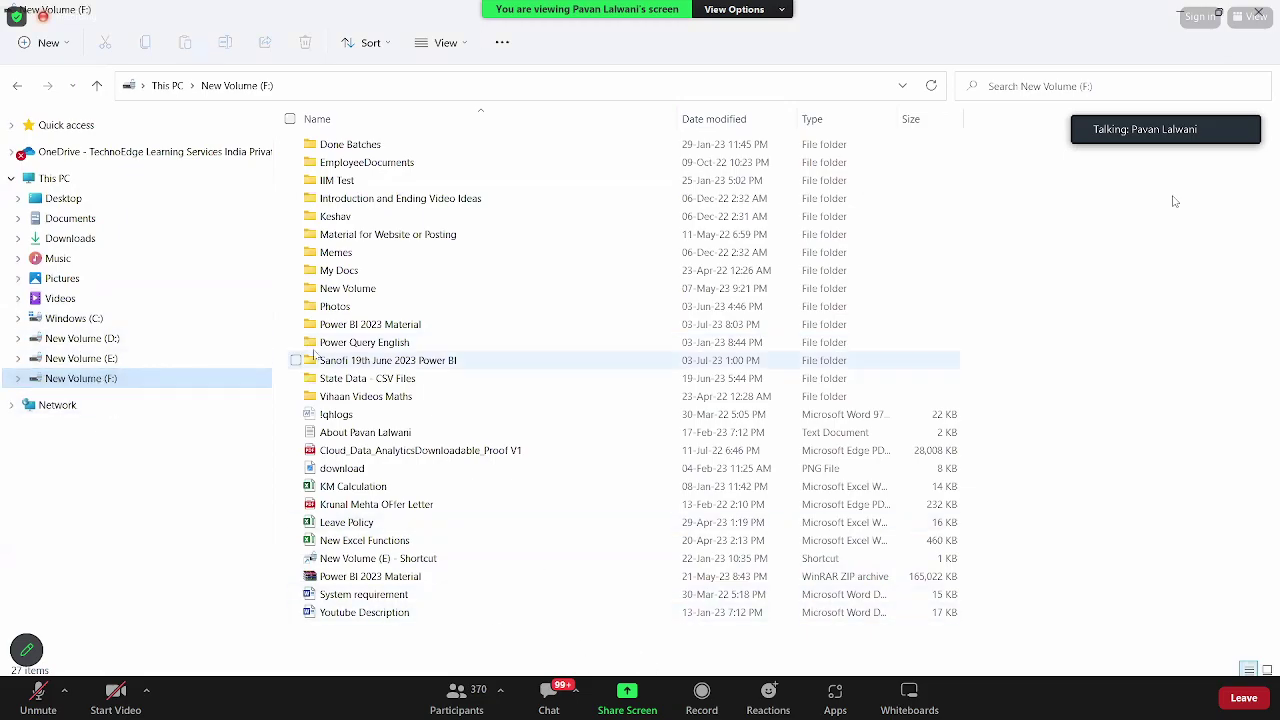
double_click(408, 327)
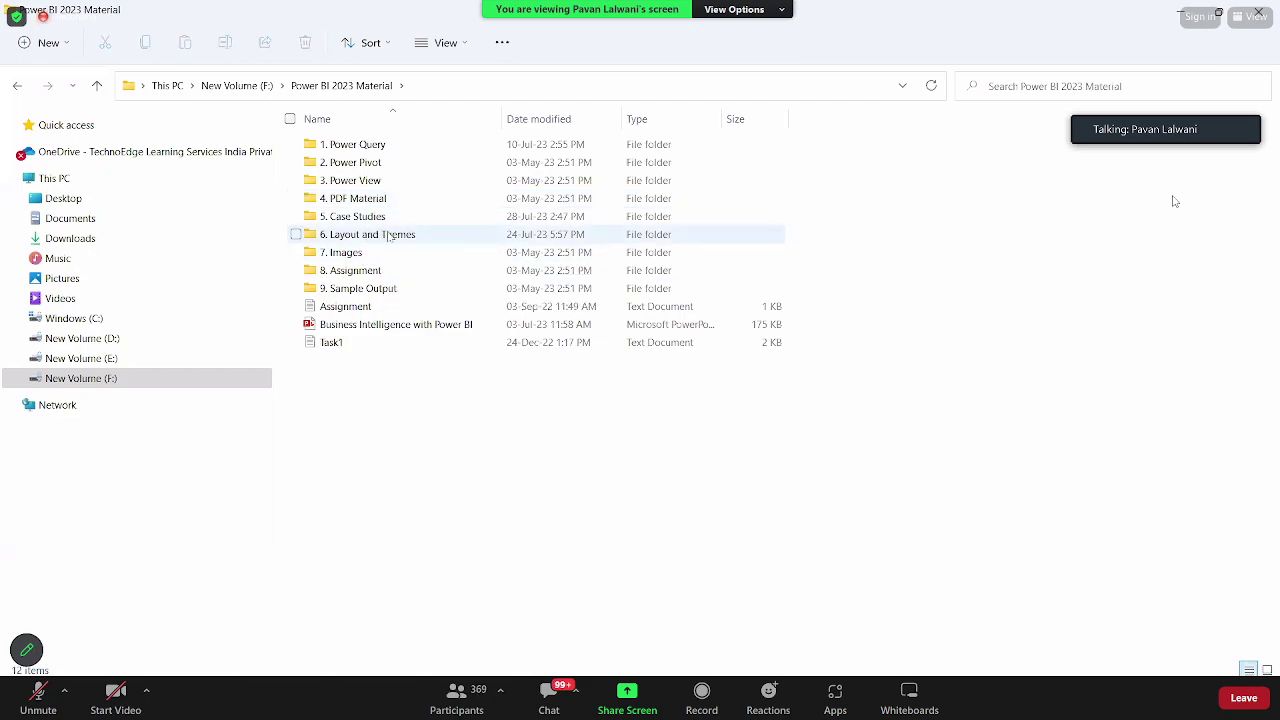
double_click(396, 149)
left_click(430, 198)
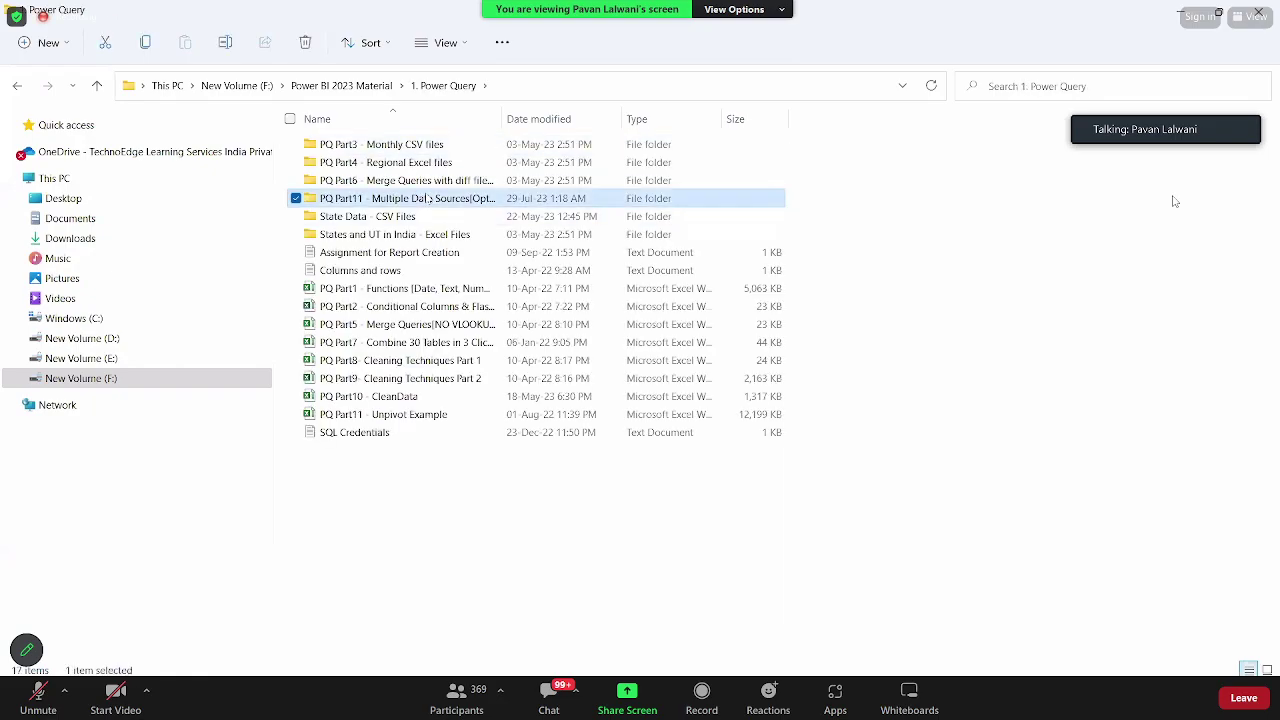
double_click(430, 198)
Step: Preview File1.pdf, close it, select the folder path and return to Excel
double_click(377, 163)
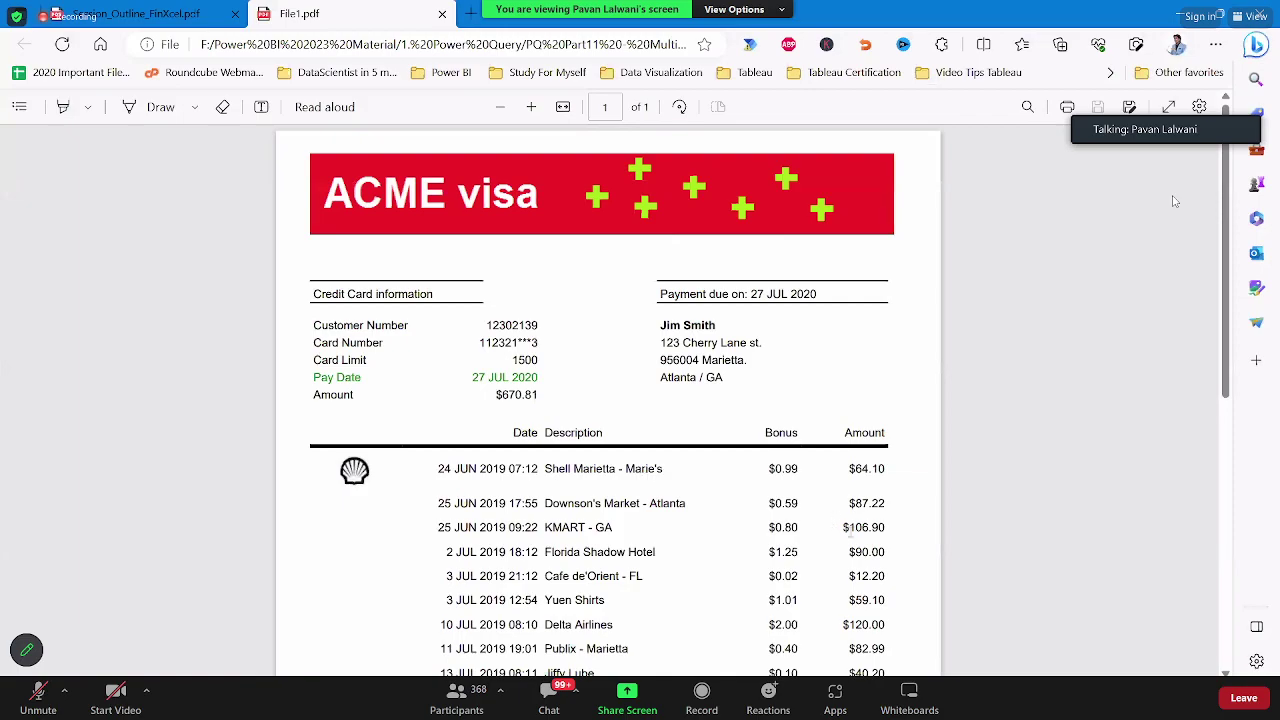
scroll(463, 380, "down", 5)
scroll(463, 380, "up", 5)
left_click(442, 13)
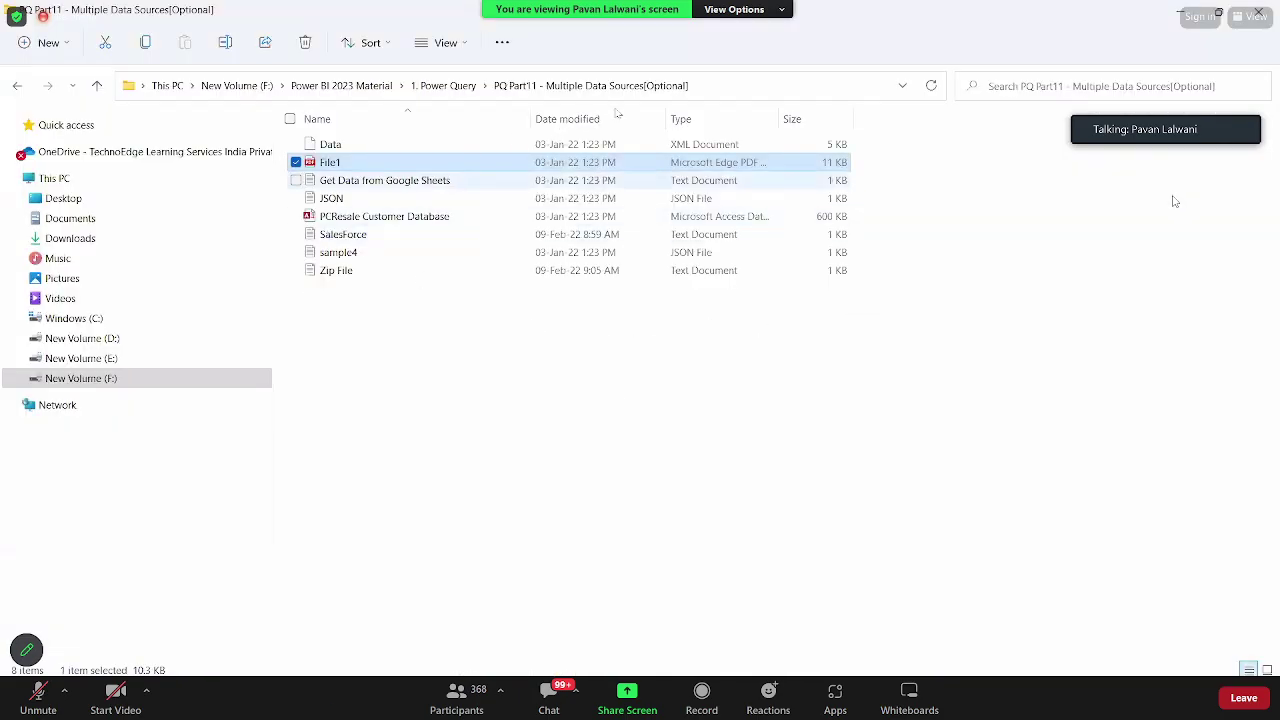
left_click(740, 84)
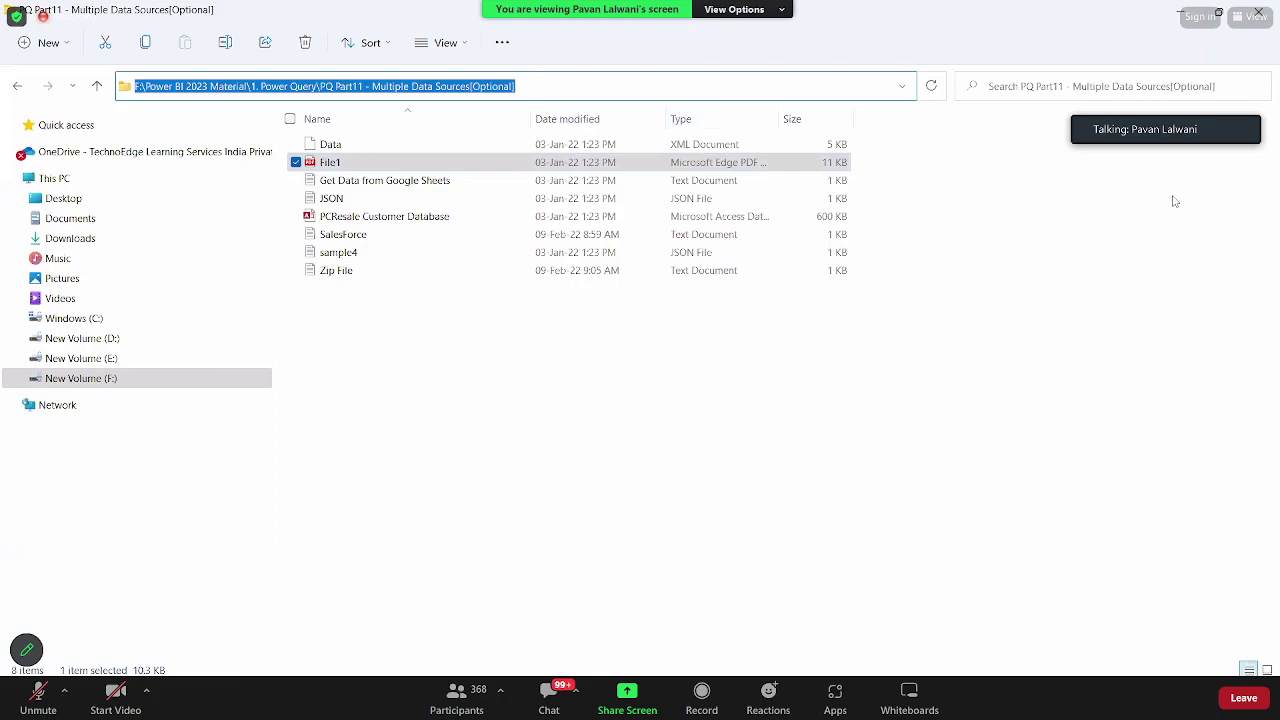
left_click(775, 710)
Step: Add a new blank worksheet at the end of the Pivot Table workbook's sheet list
left_click(955, 620)
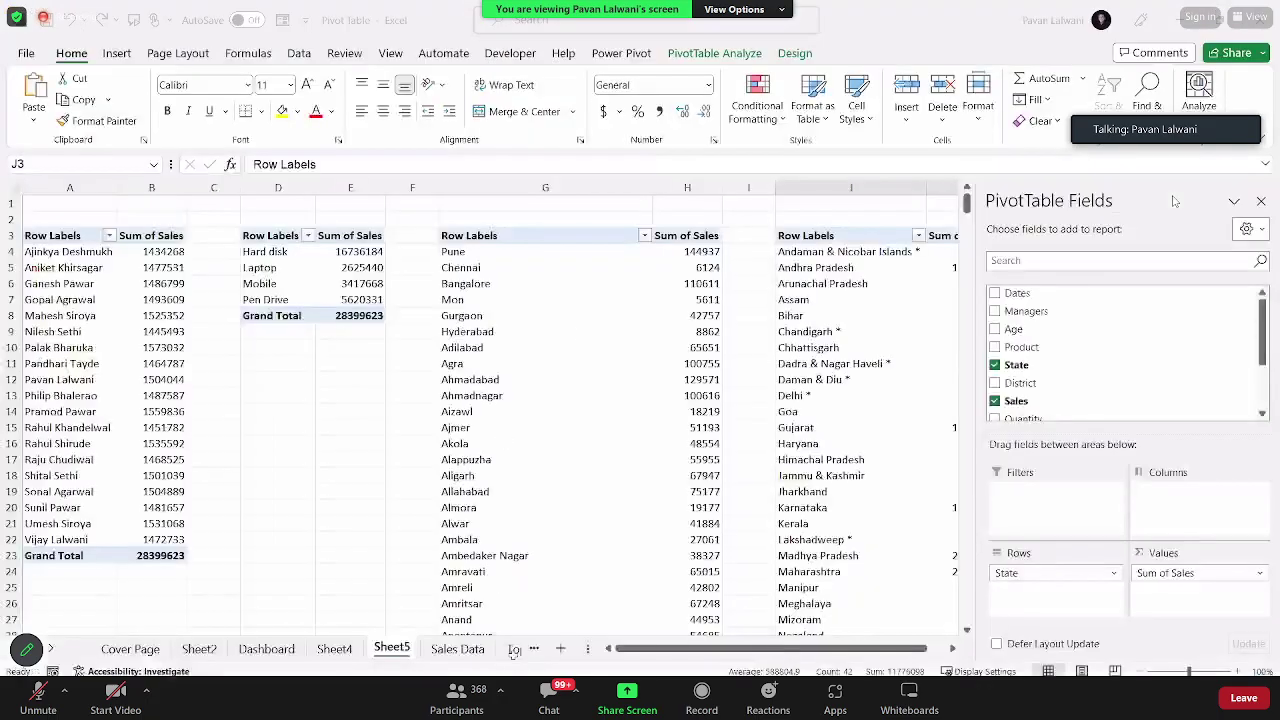
left_click(513, 669)
key("shift+F11")
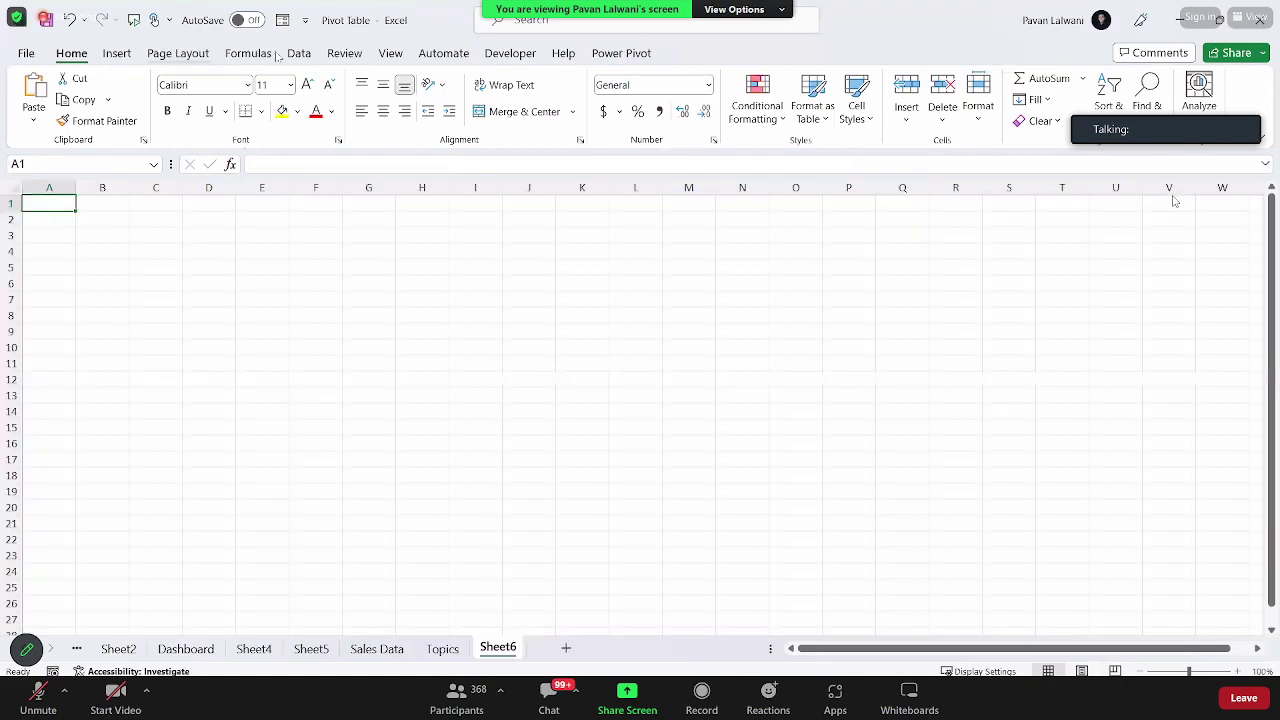
left_click(299, 53)
left_click(28, 112)
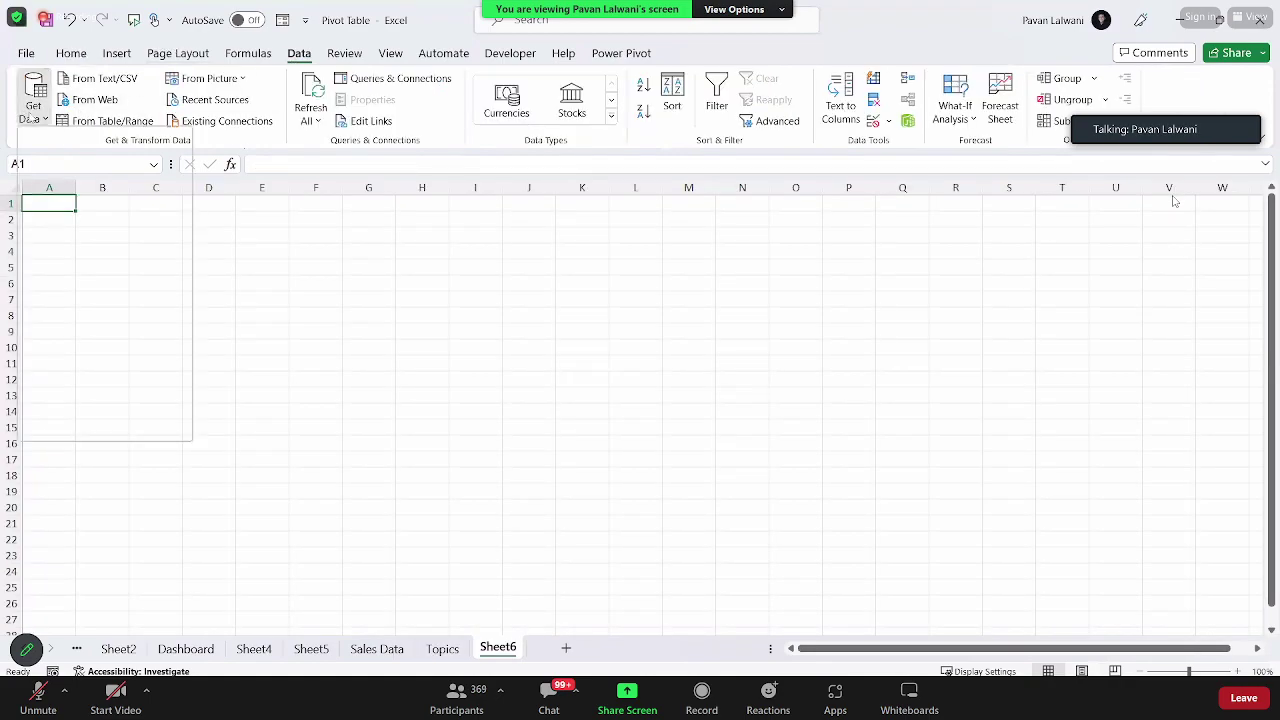
mouse_move(150, 148)
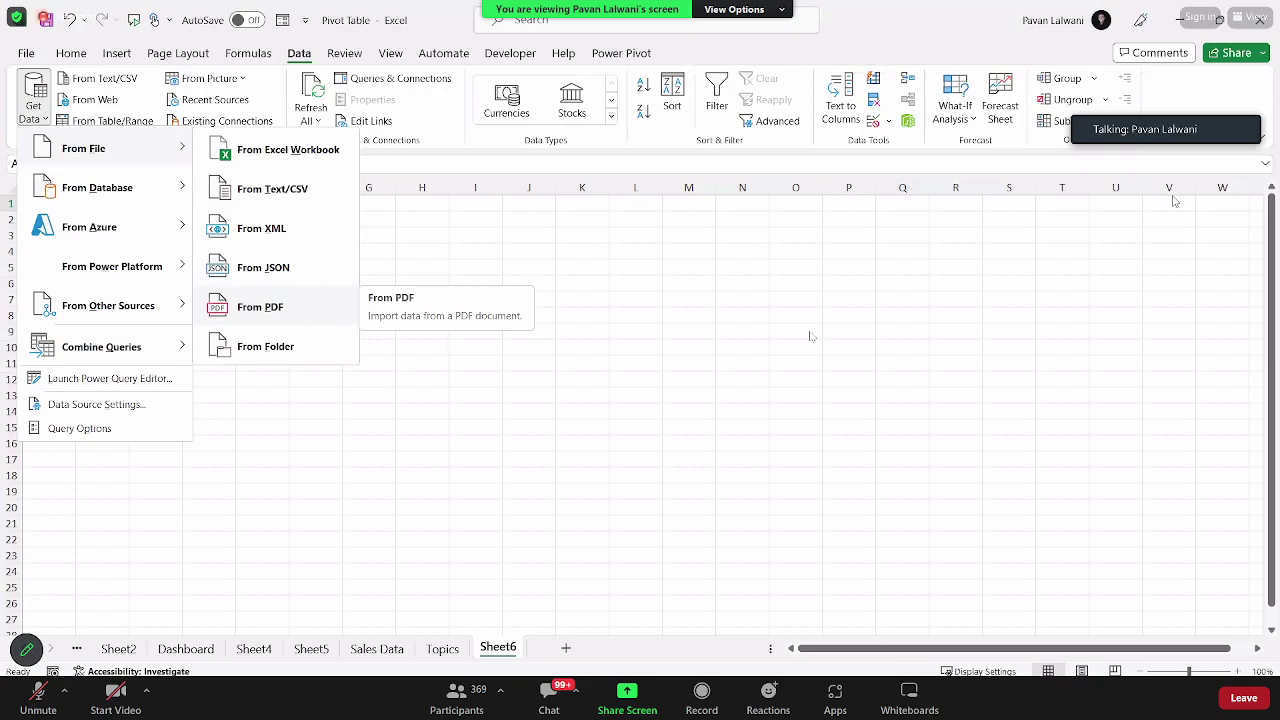
left_click(1175, 200)
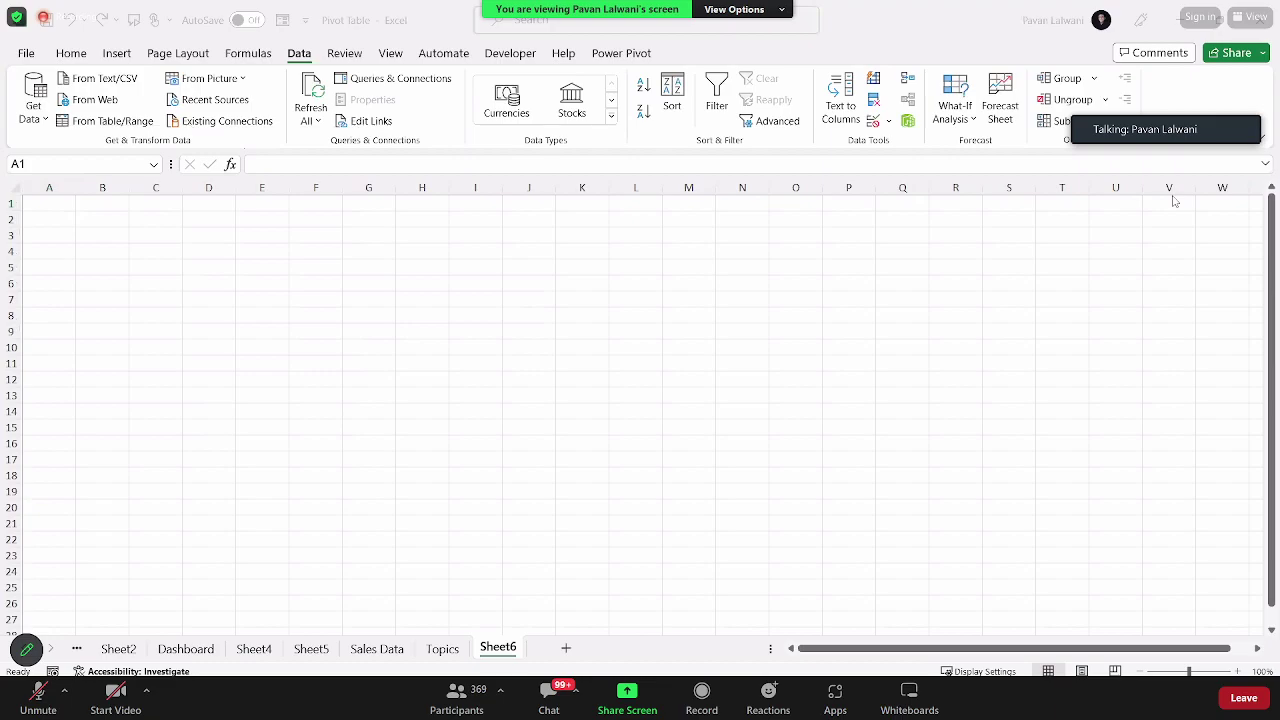
Step: Import File1.pdf through Get Data > From PDF and load Table001 (Page 1)
left_click(33, 108)
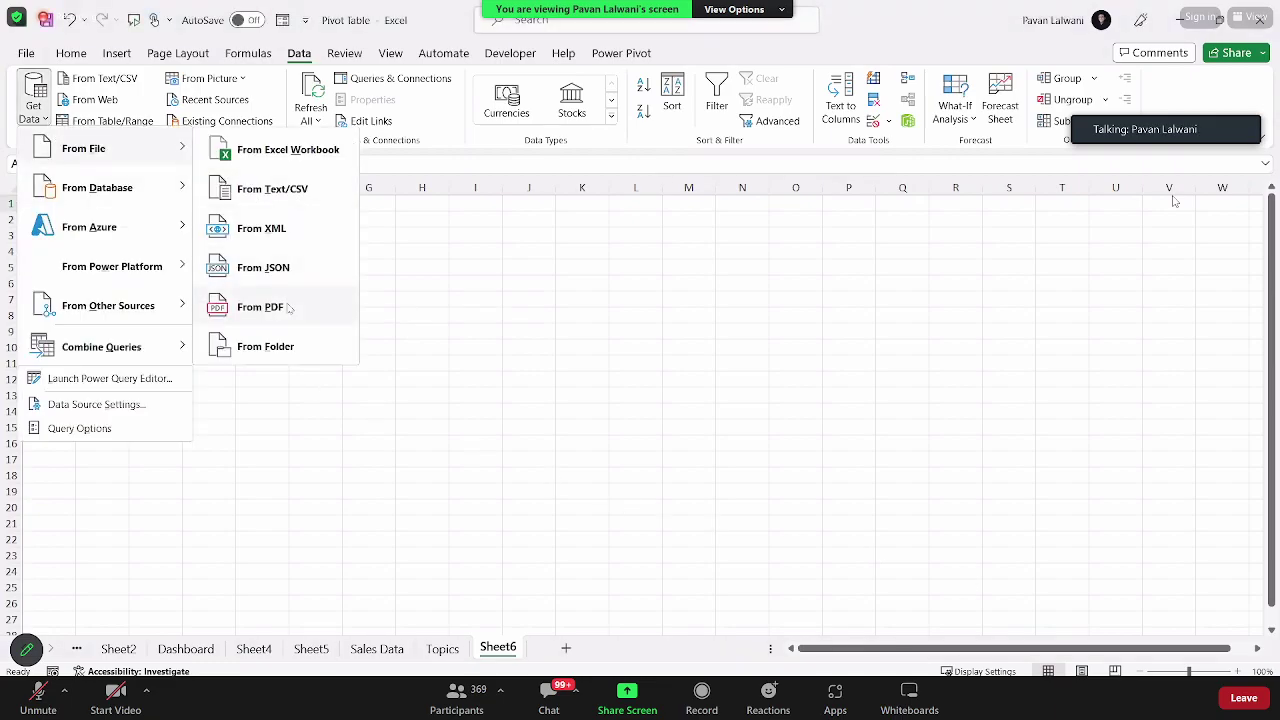
left_click(286, 307)
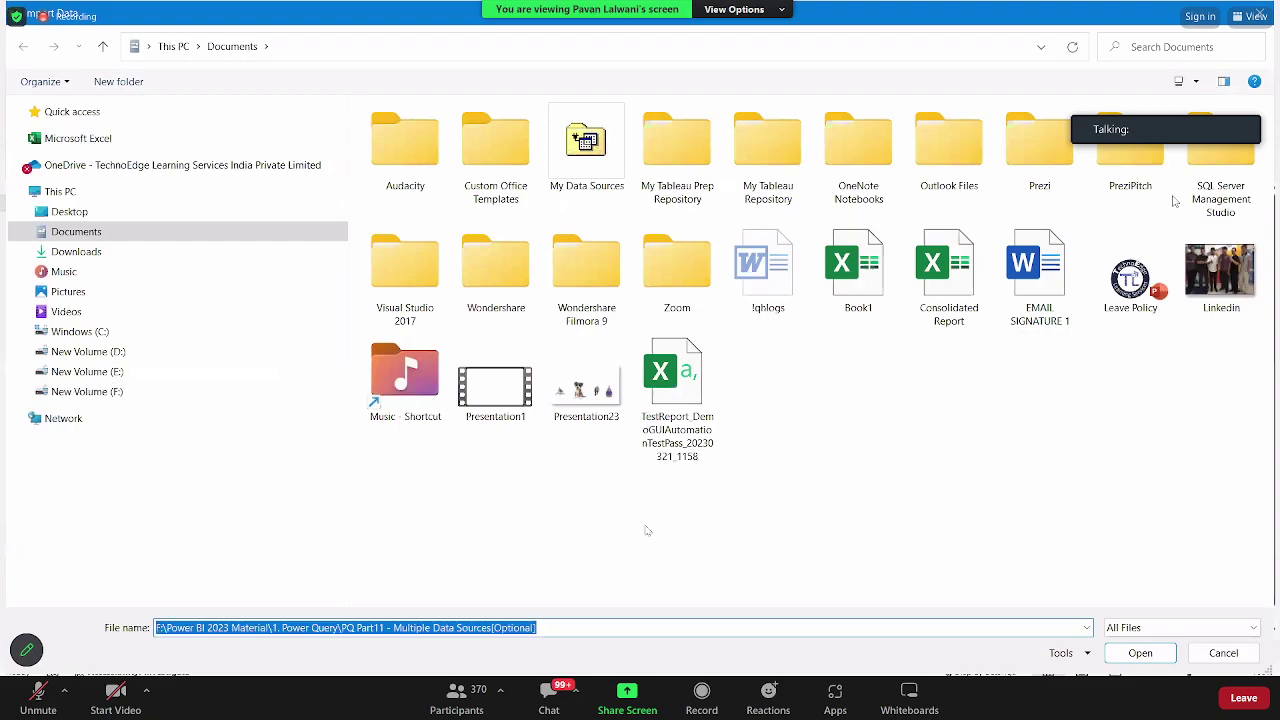
key("Return")
double_click(420, 149)
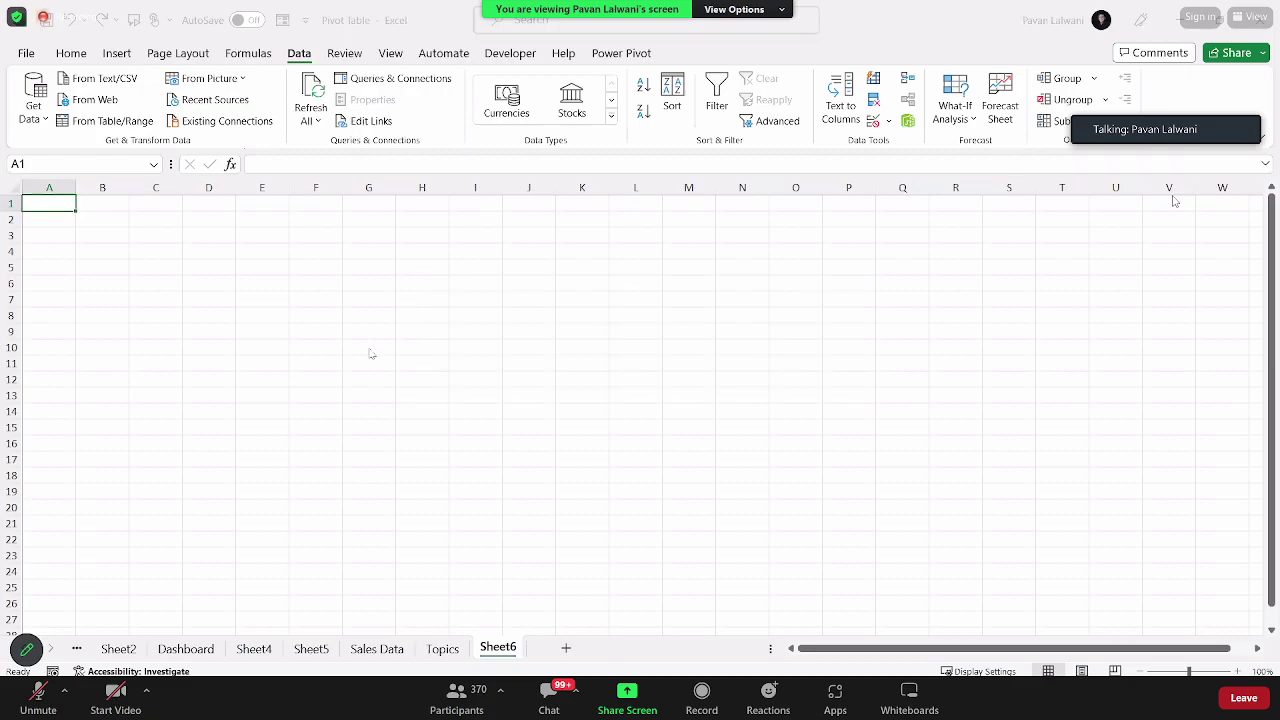
left_click(392, 214)
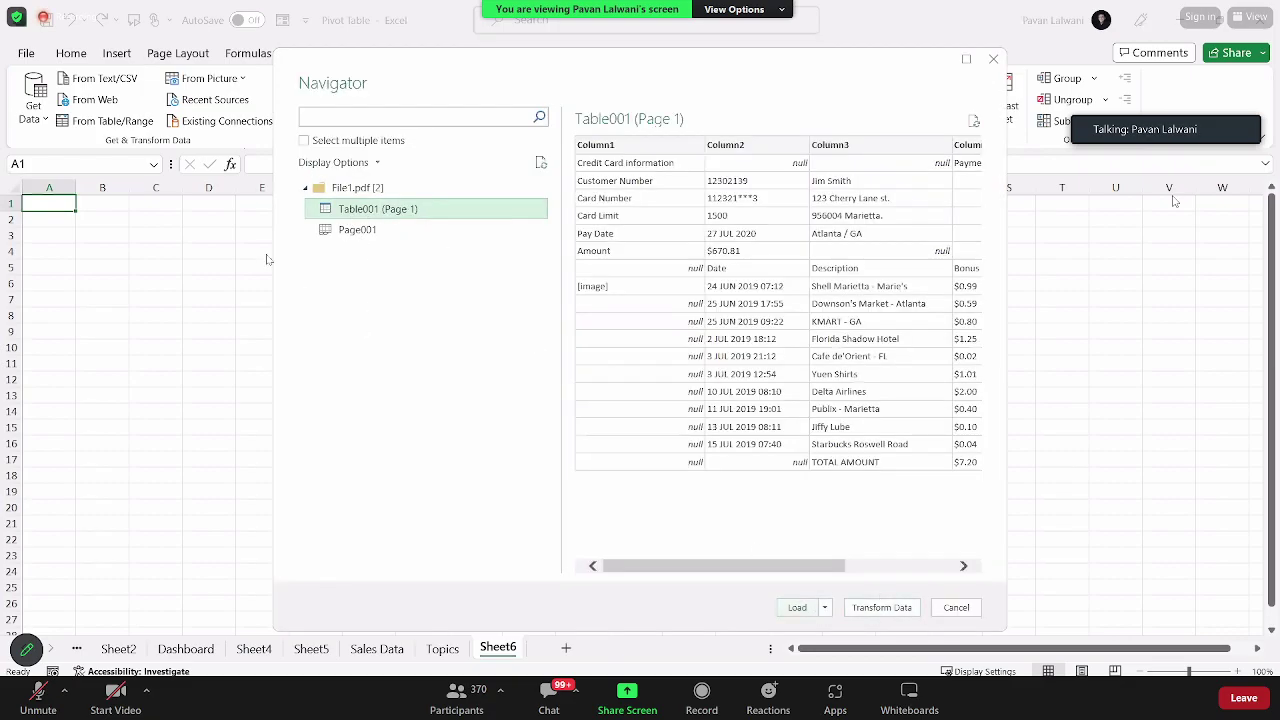
left_click_drag(297, 197, 382, 222)
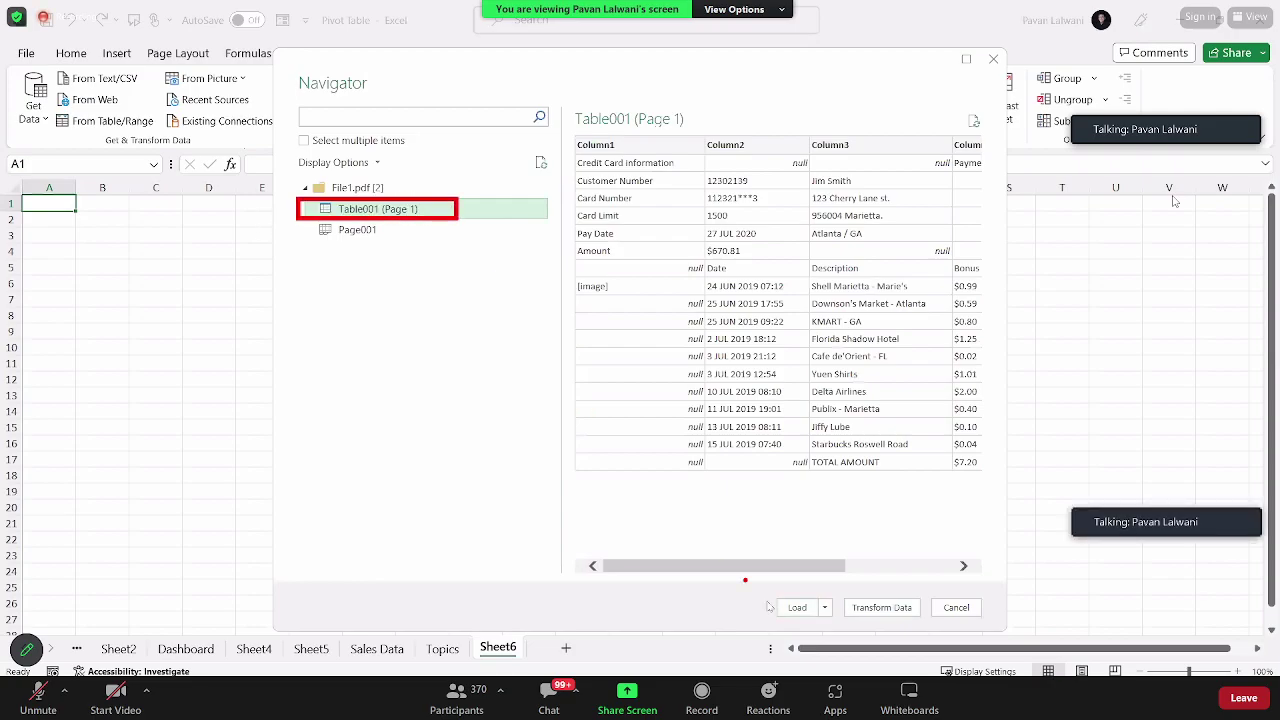
key("alt+Tab")
key("alt+Tab")
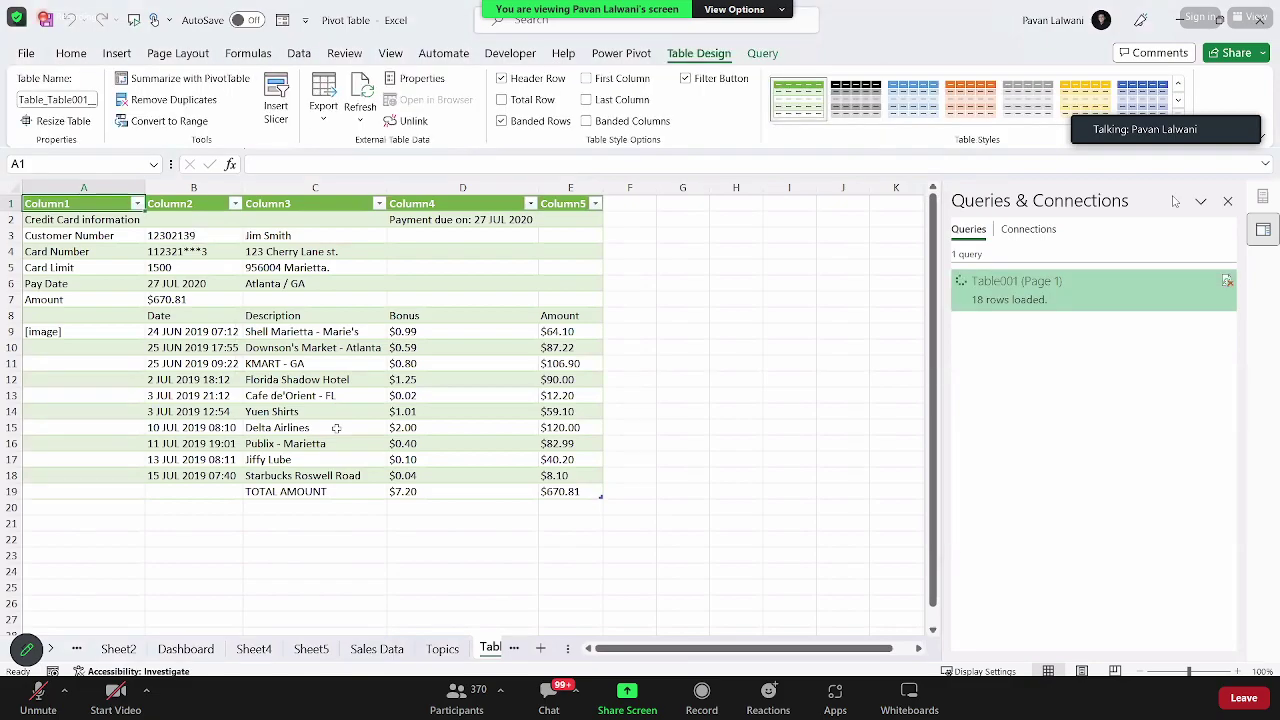
Step: Review the imported statement's Customer Number, Description, Amount and Bonus values down to the $670.81 TOTAL AMOUNT row
left_click(190, 347)
left_click(190, 235)
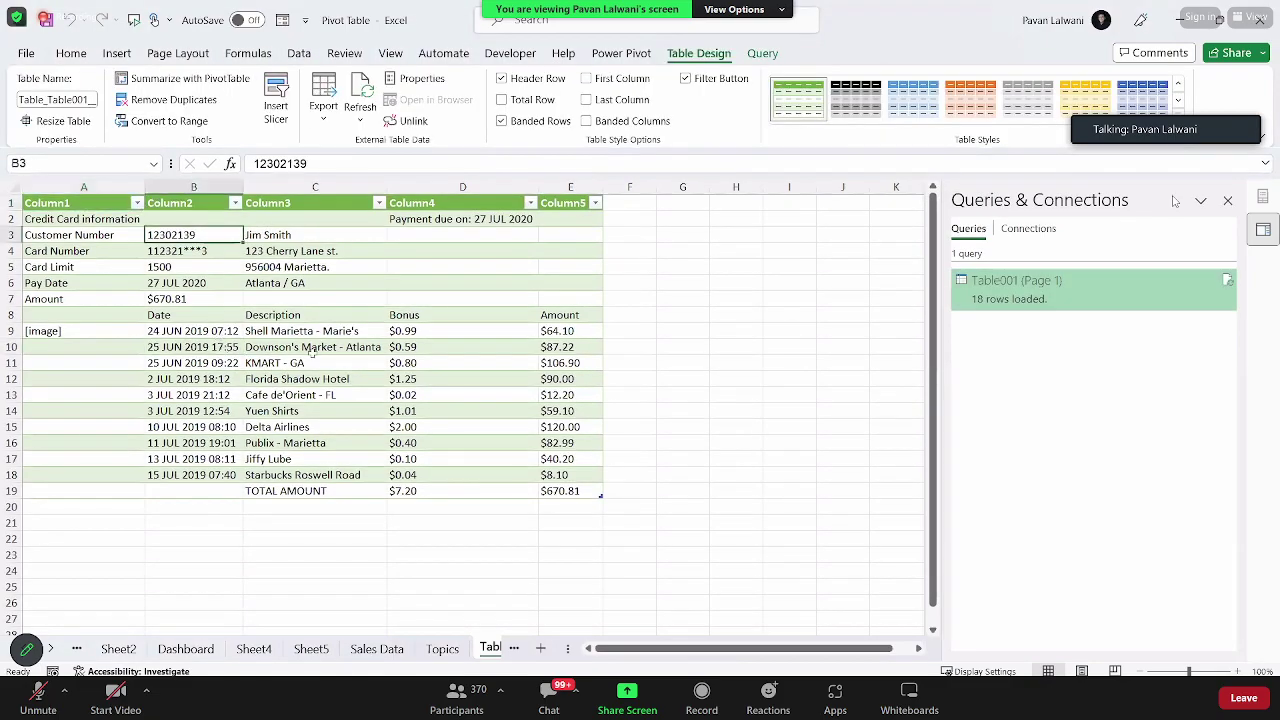
left_click(310, 347)
key("ctrl+Down")
left_click(472, 352)
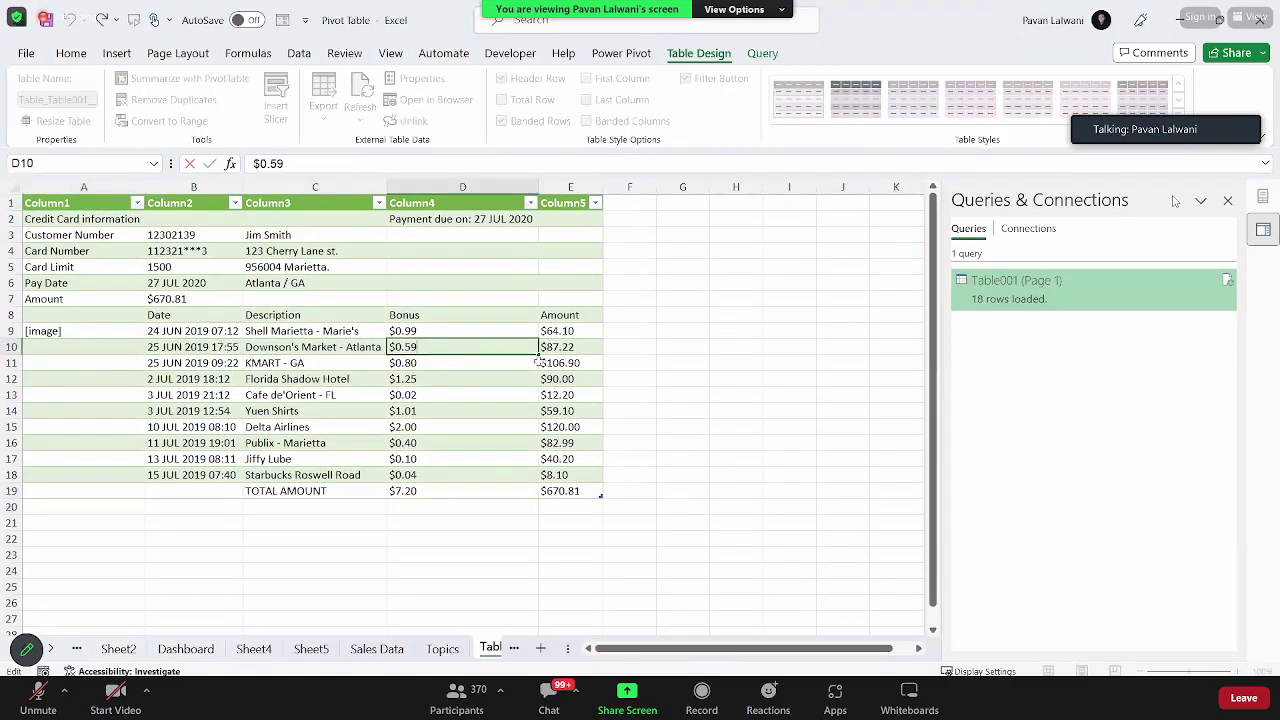
double_click(565, 347)
key("Escape")
left_click(530, 429)
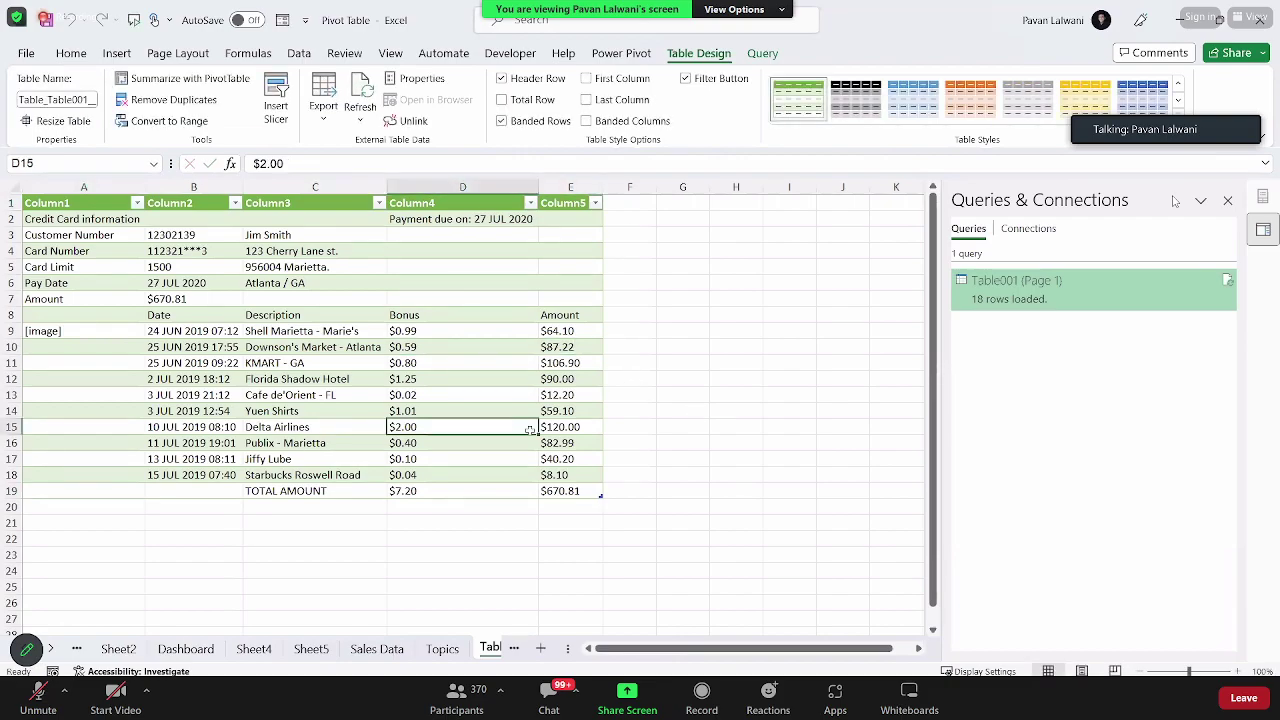
double_click(531, 429)
key("Tab")
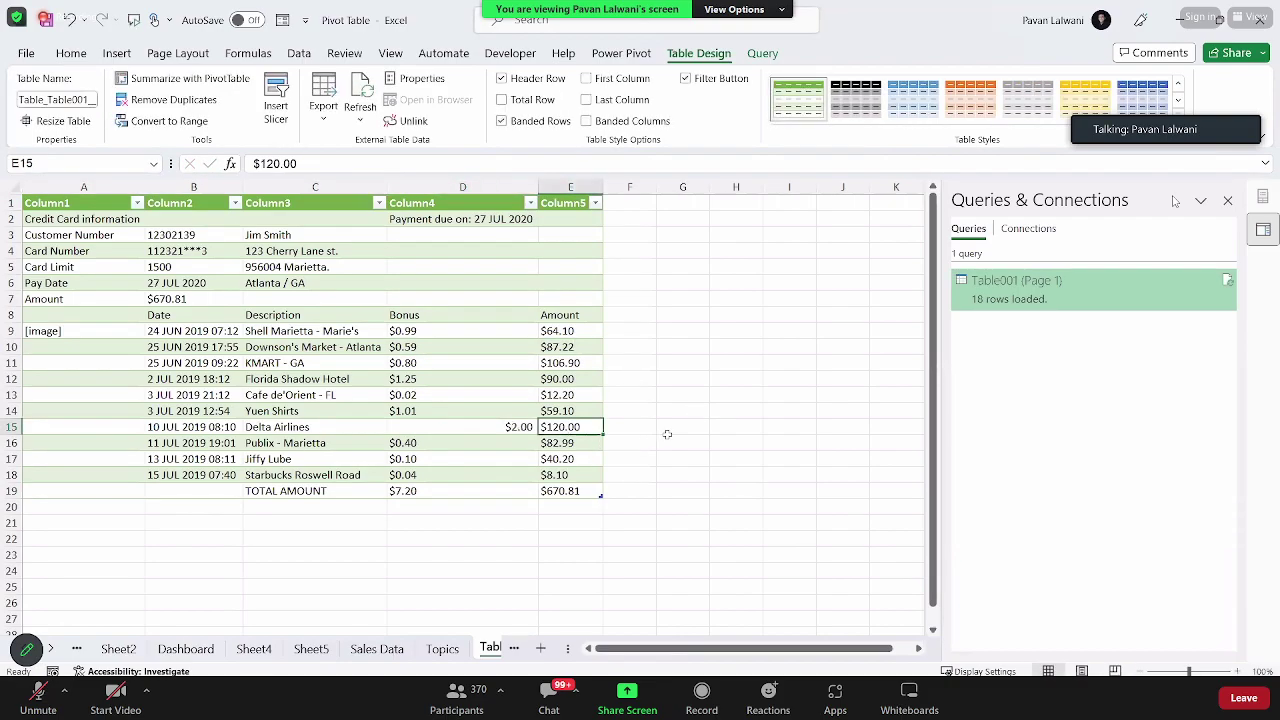
double_click(516, 402)
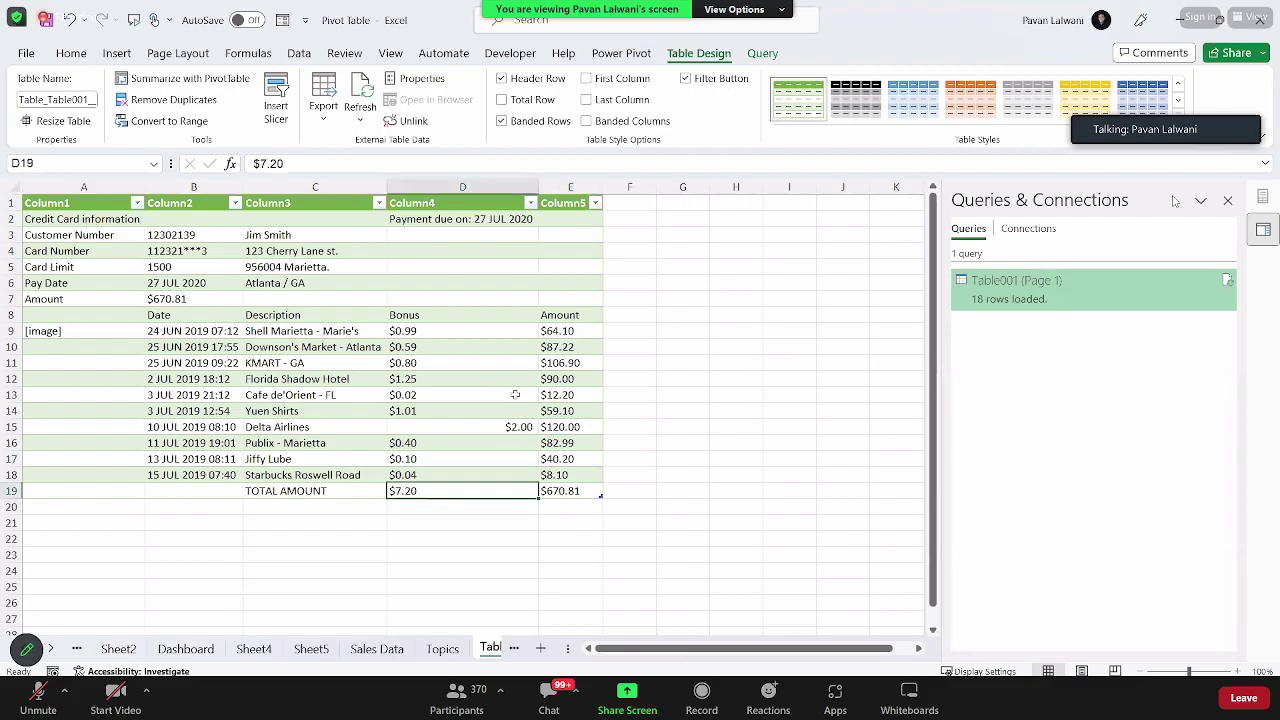
key("alt+Tab")
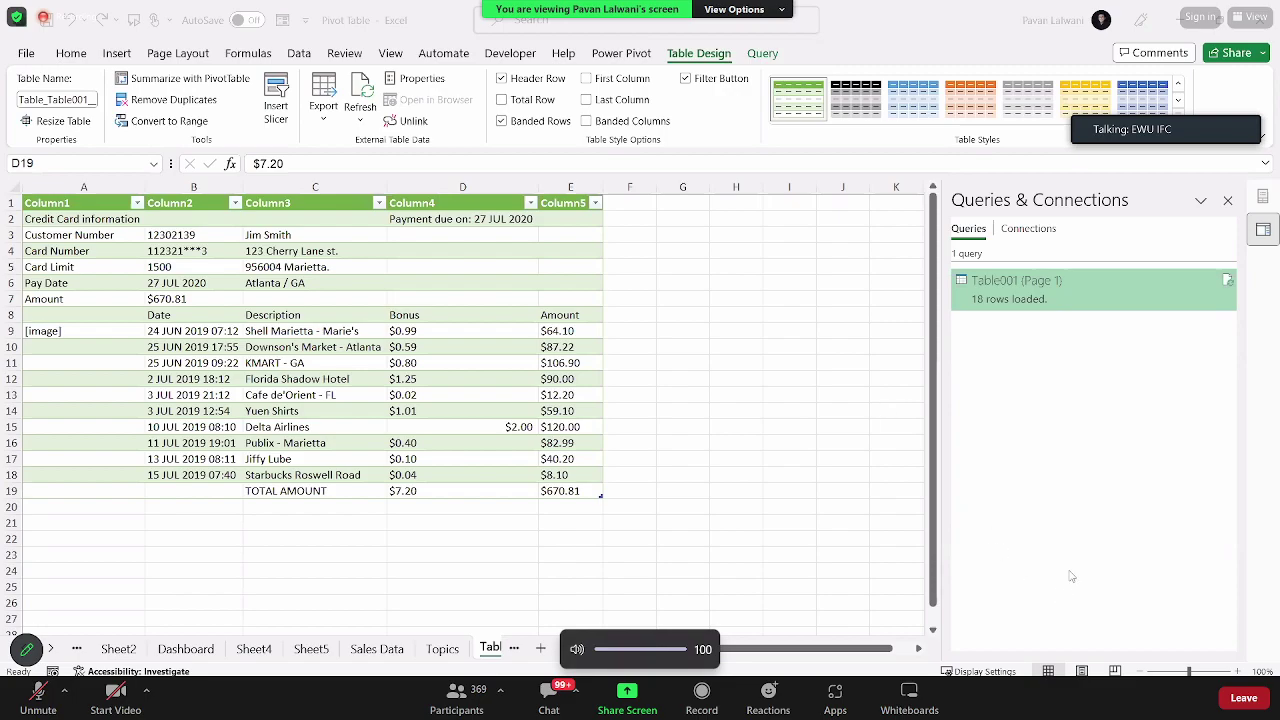
Step: Exit the Zoom meeting's full-screen view, raise the volume, and bring OBS Studio to the front
left_click(1250, 17)
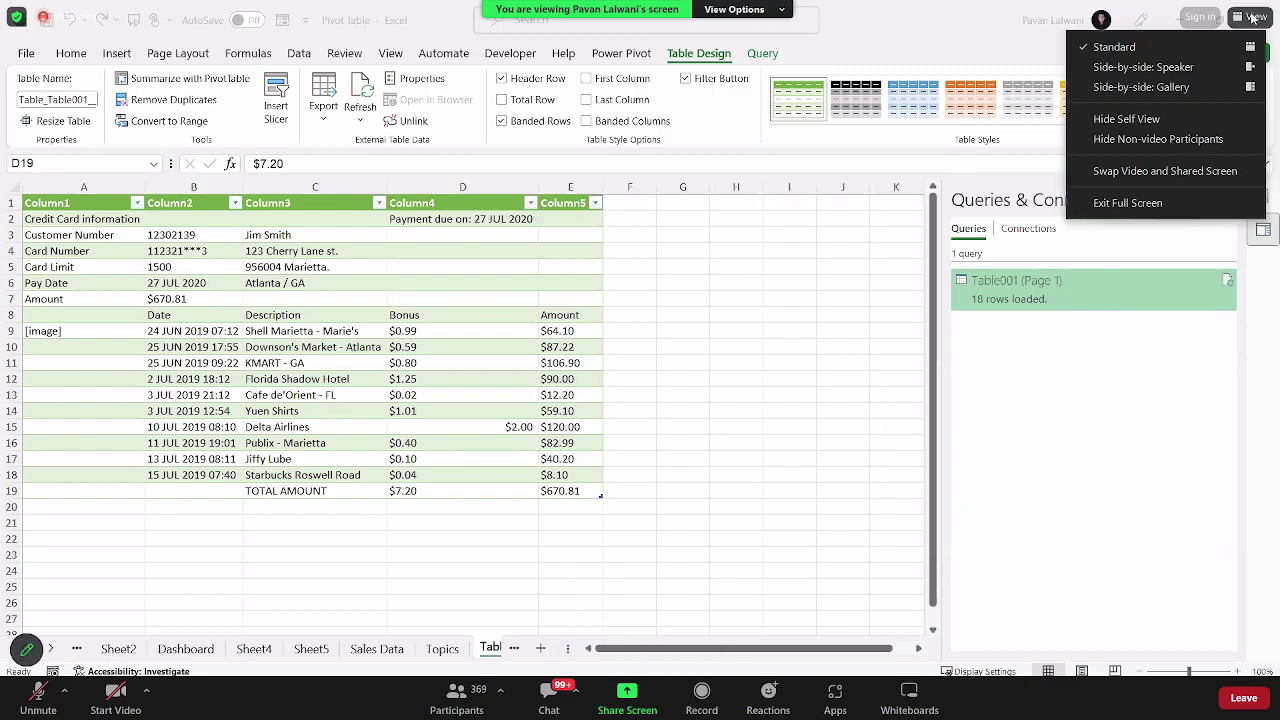
left_click(1113, 204)
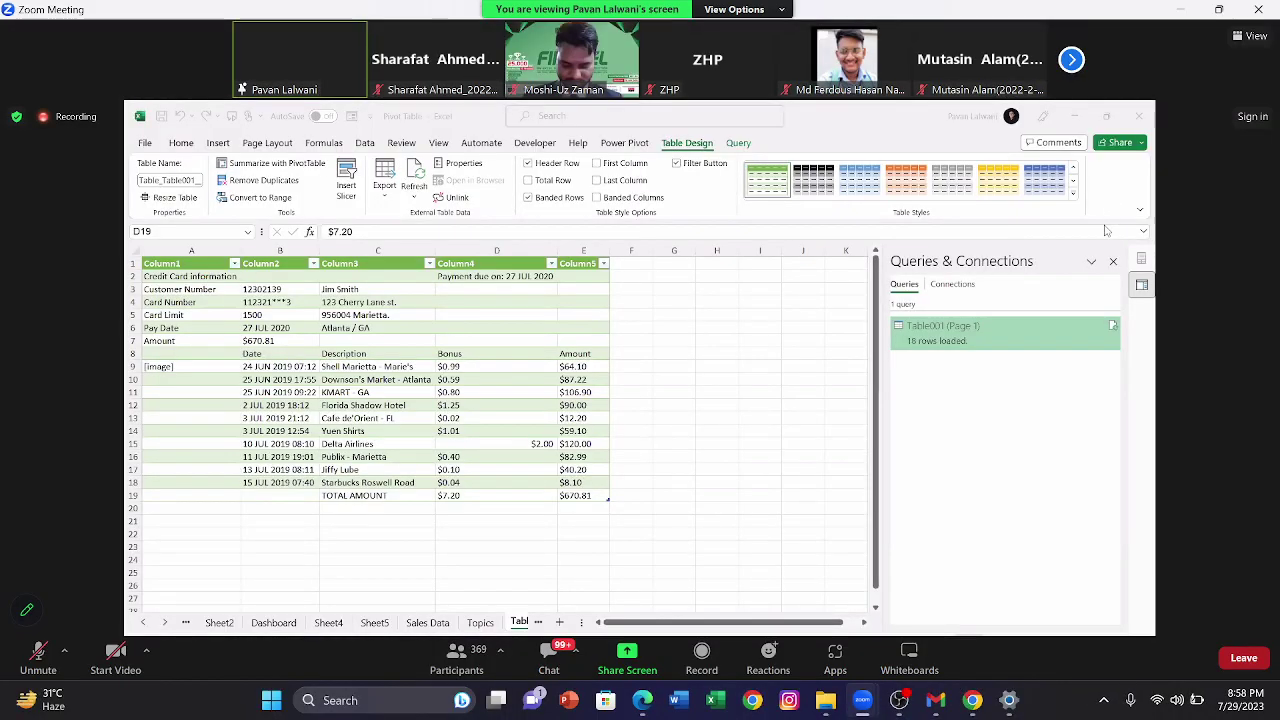
key("XF86AudioRaiseVolume")
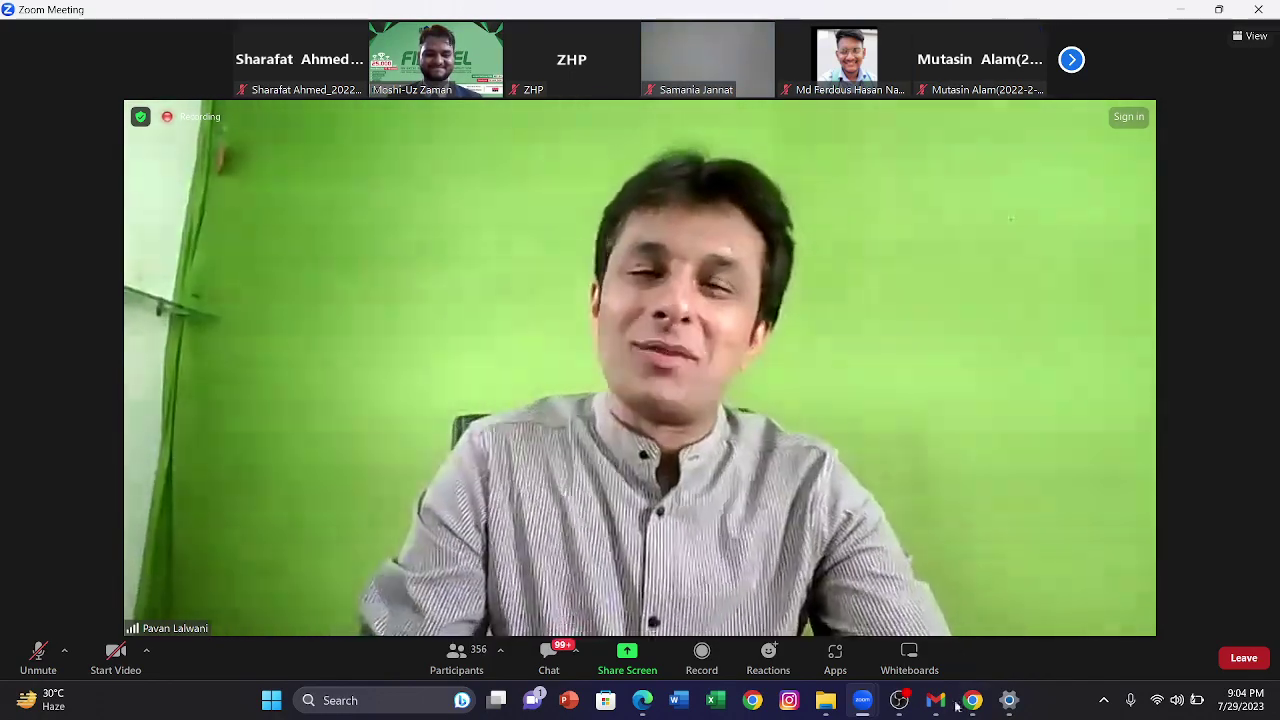
left_click(899, 700)
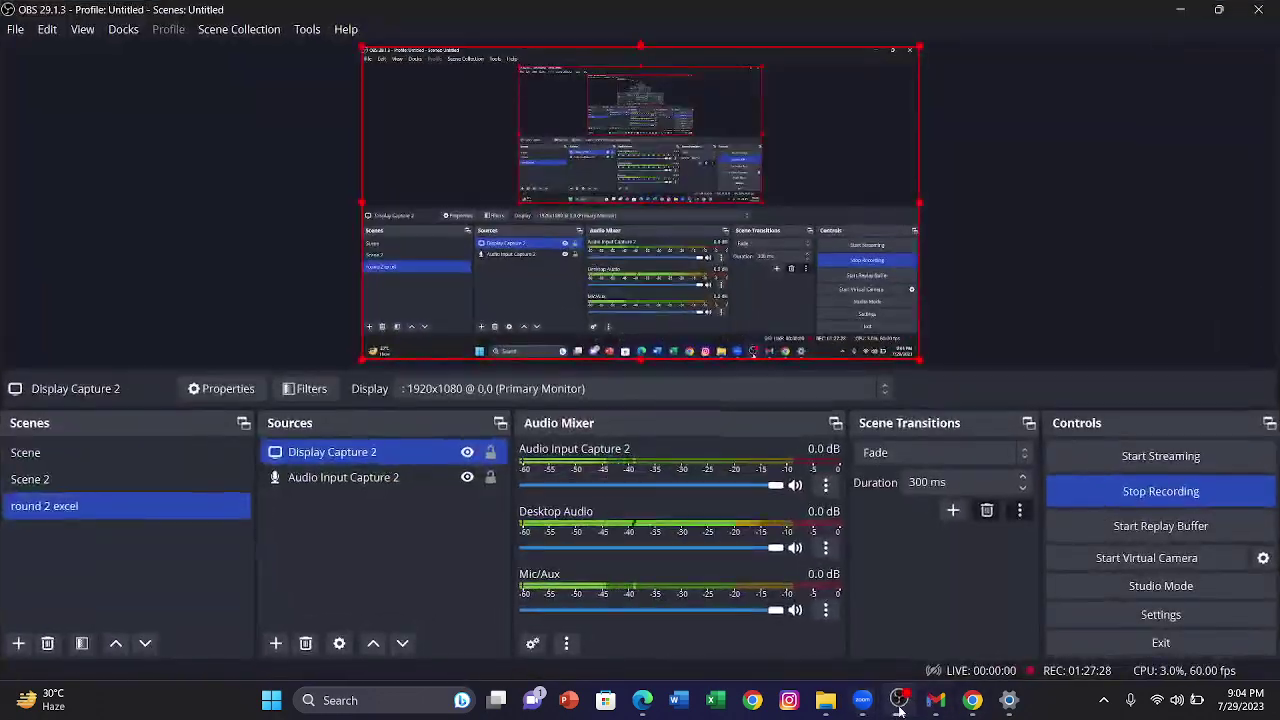